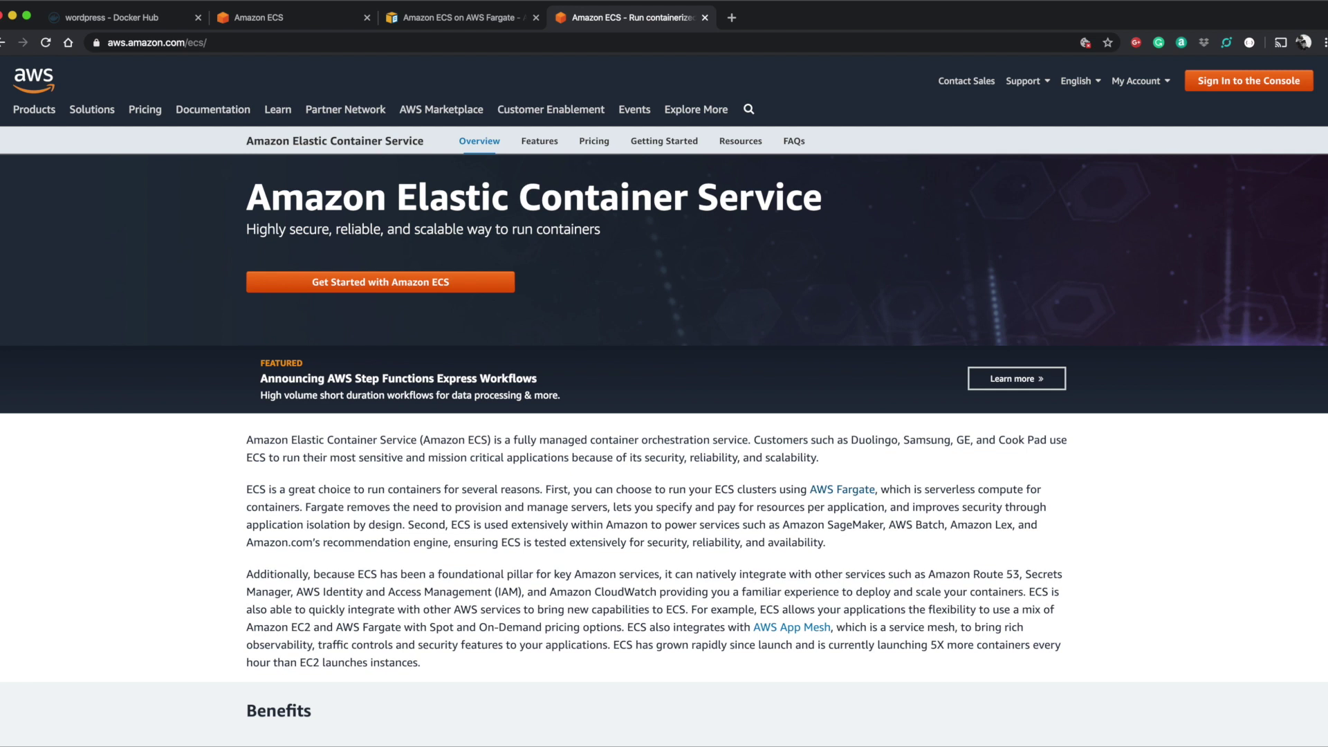
Open the AWS Fargate overview from the Amazon ECS product page and examine its How it works diagram.
{"action": "key", "text": "super+Tab"}
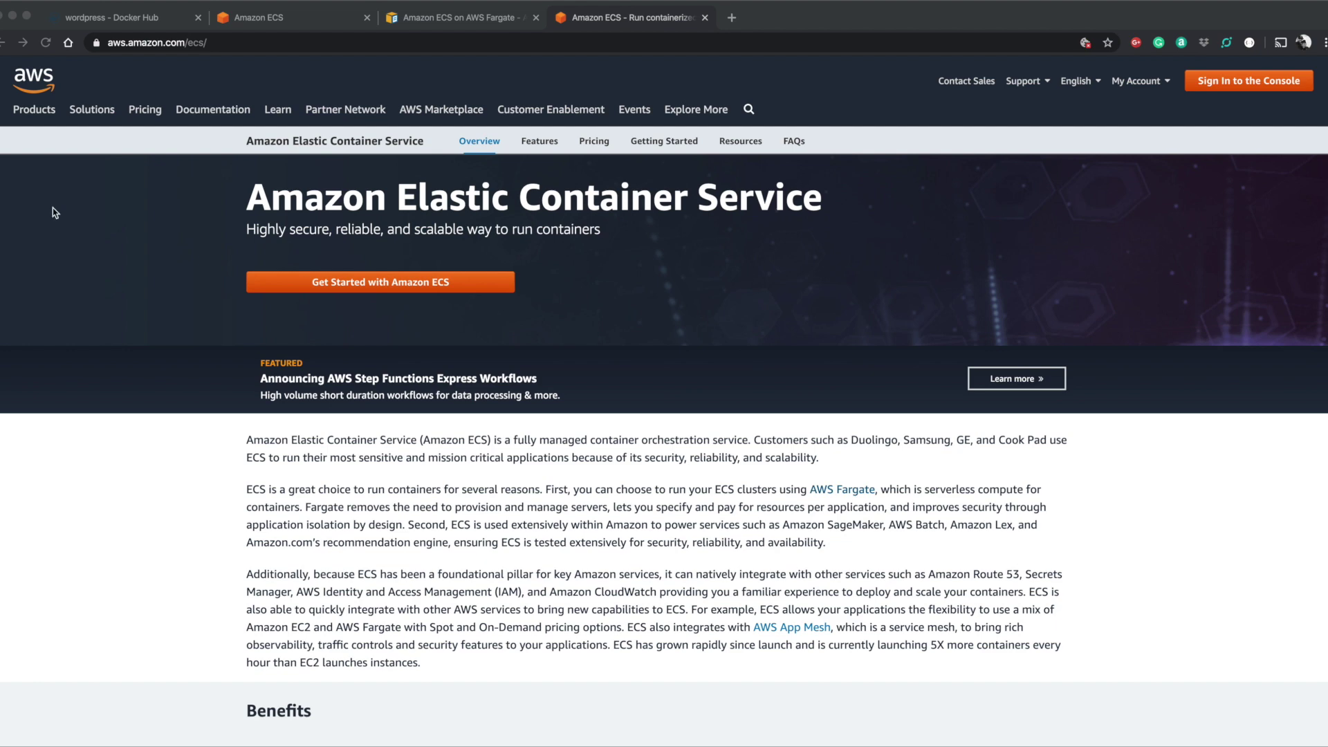
{"action": "left_click", "coordinate": [246, 509]}
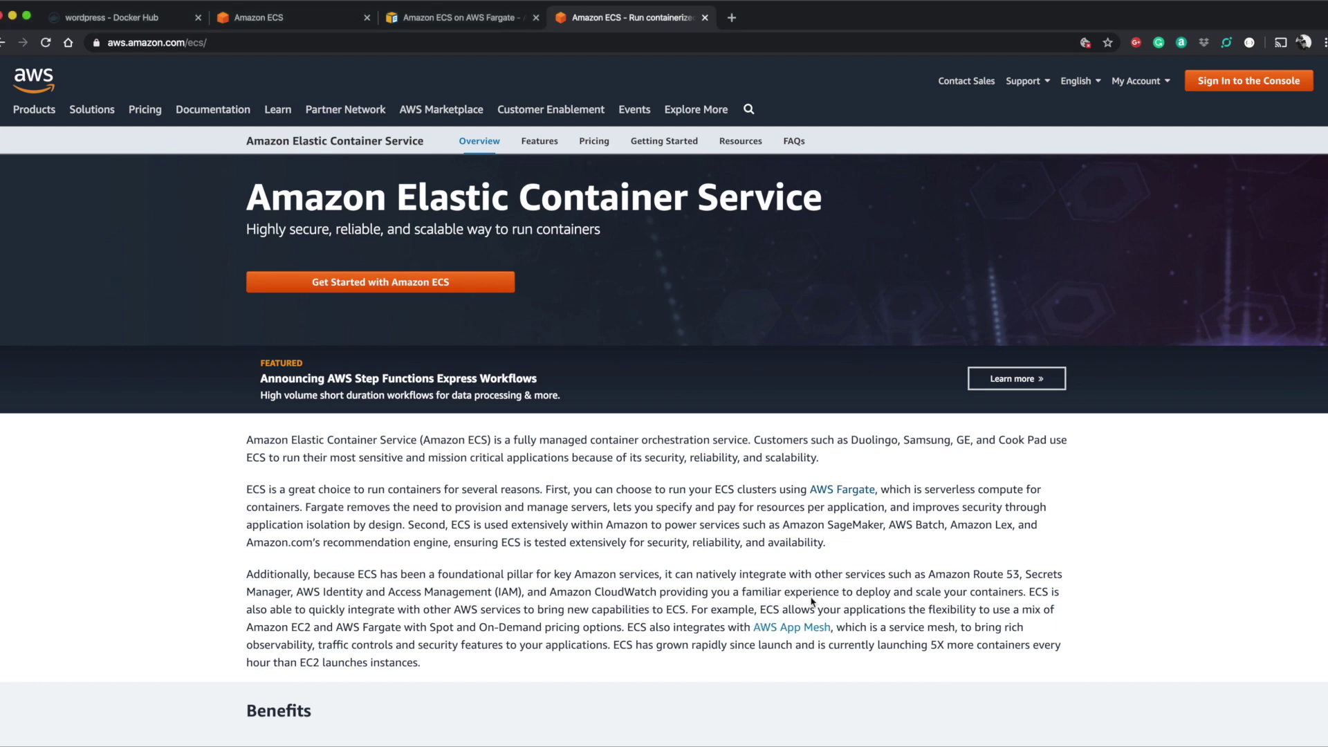
{"action": "left_click", "coordinate": [856, 492]}
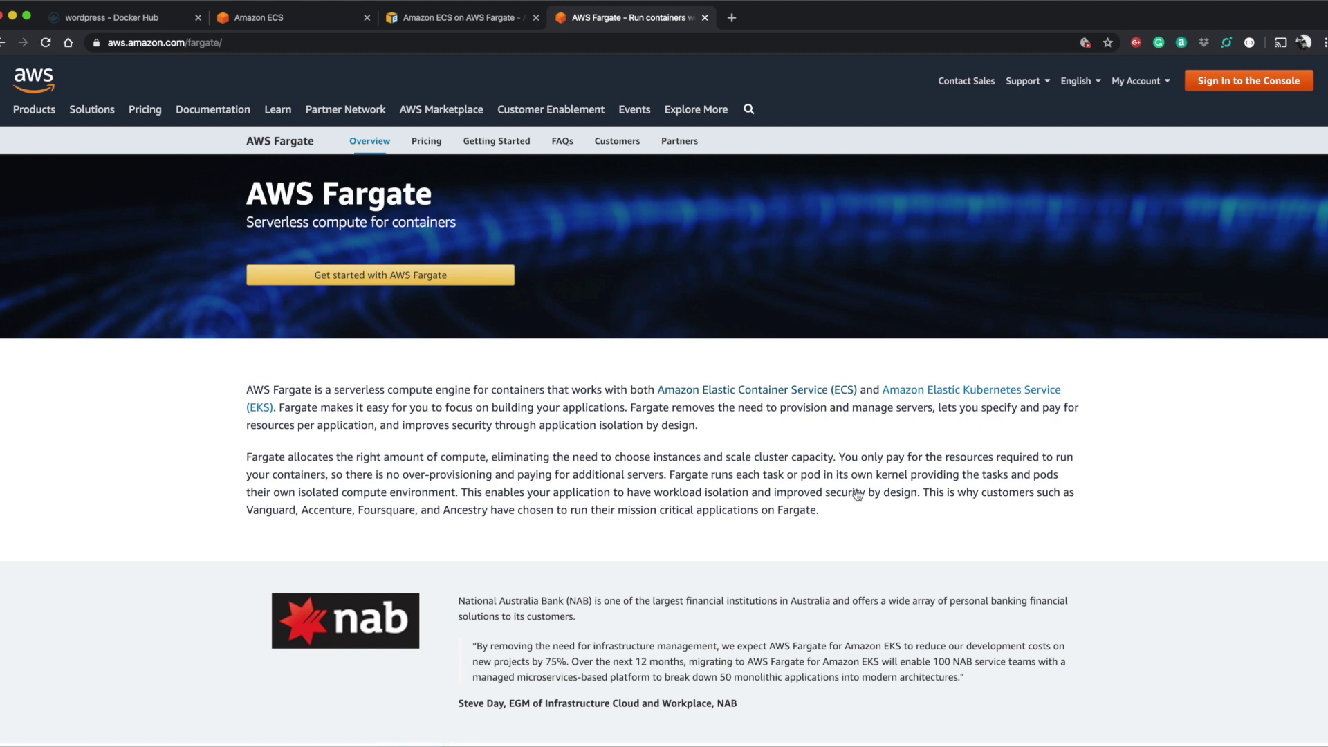
{"action": "scroll", "coordinate": [857, 494], "scroll_direction": "down", "scroll_amount": 15}
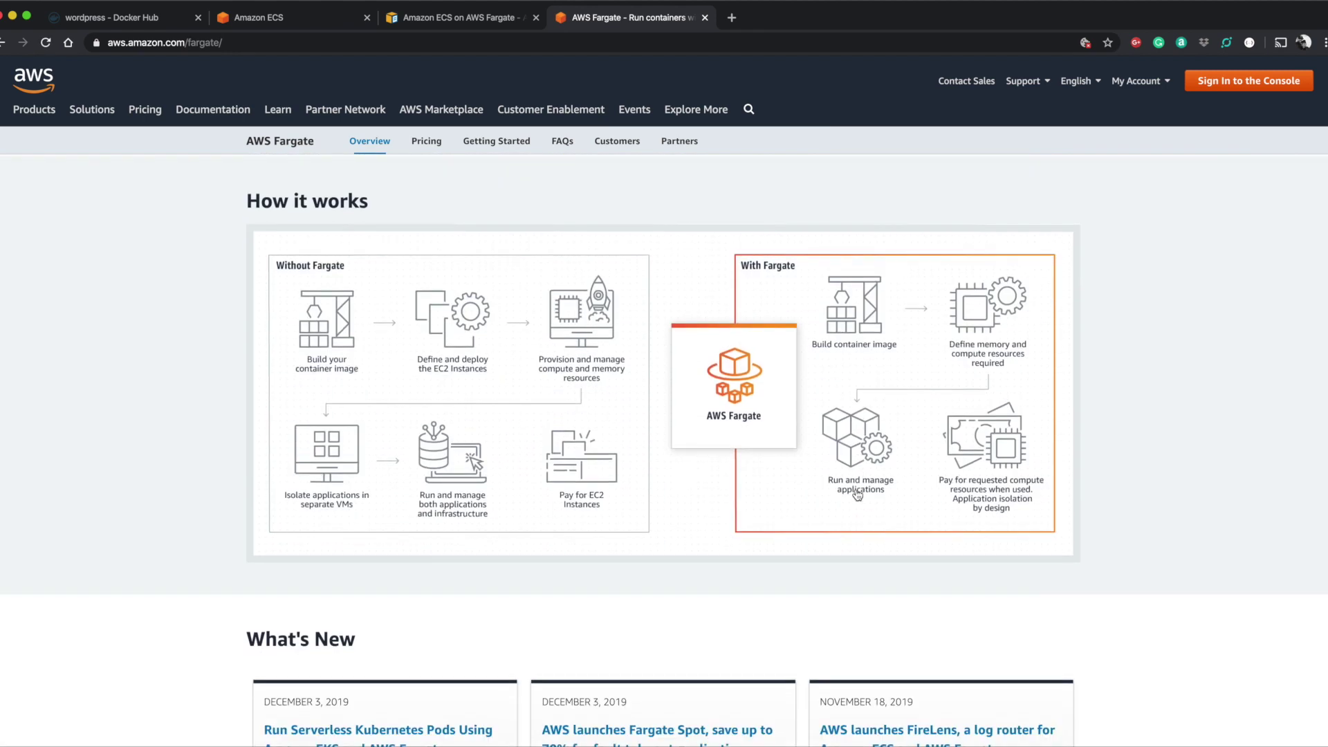
{"action": "scroll", "coordinate": [858, 496], "scroll_direction": "up", "scroll_amount": 1}
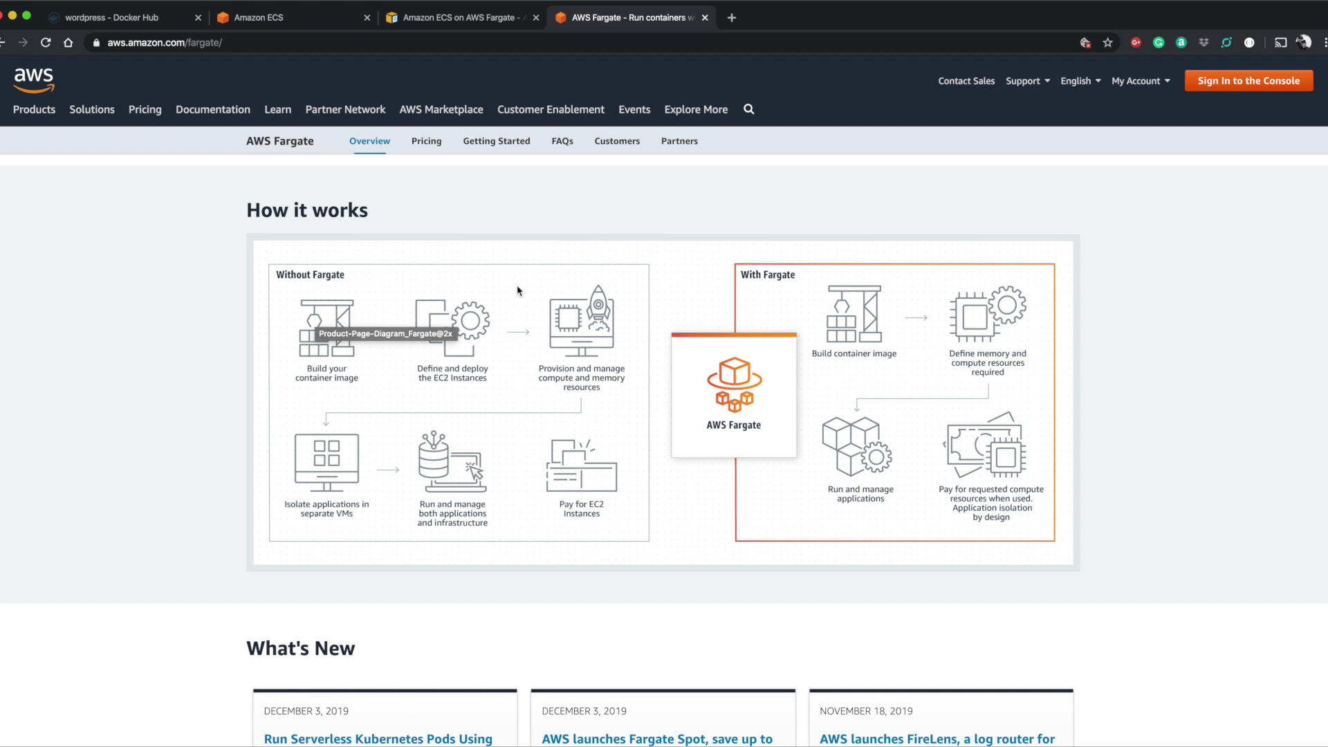
In the ECS console, compare the cluster templates and proceed with the Networking only template powered by AWS Fargate.
{"action": "key", "text": "ctrl+Tab"}
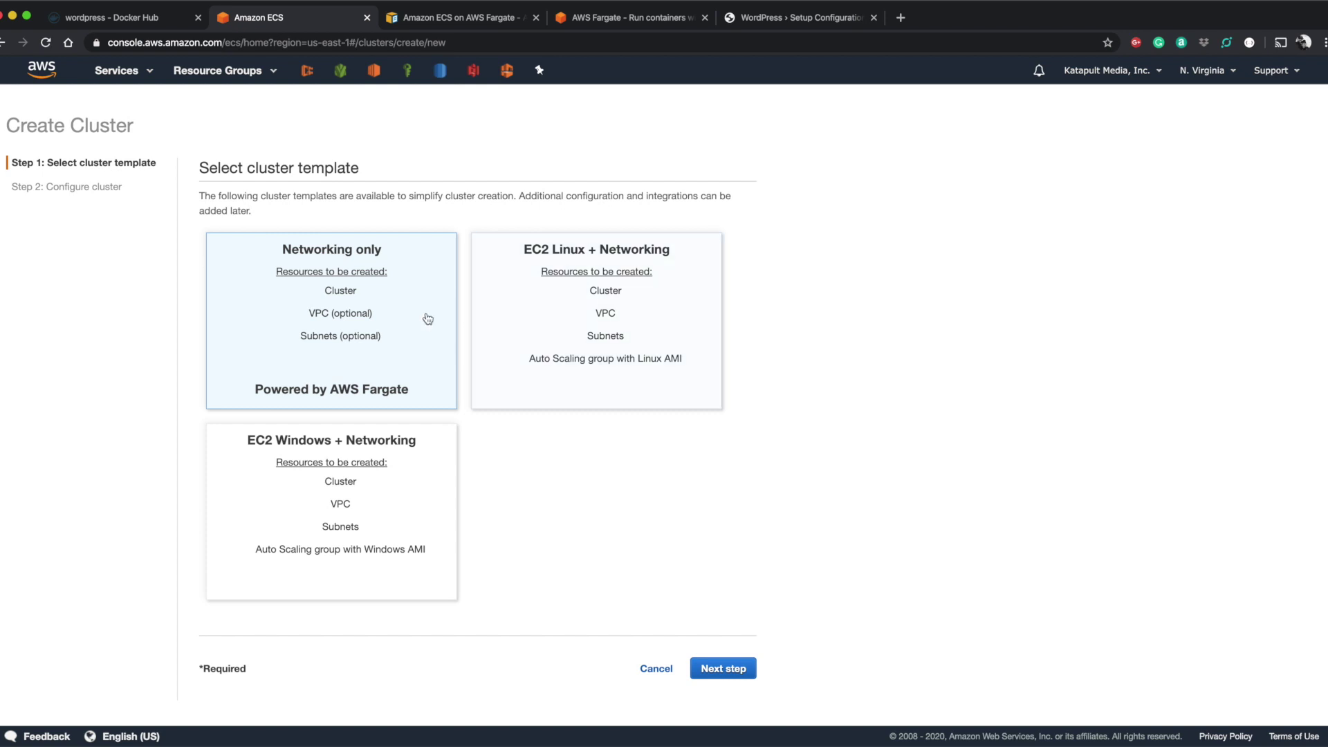
{"action": "left_click", "coordinate": [582, 331]}
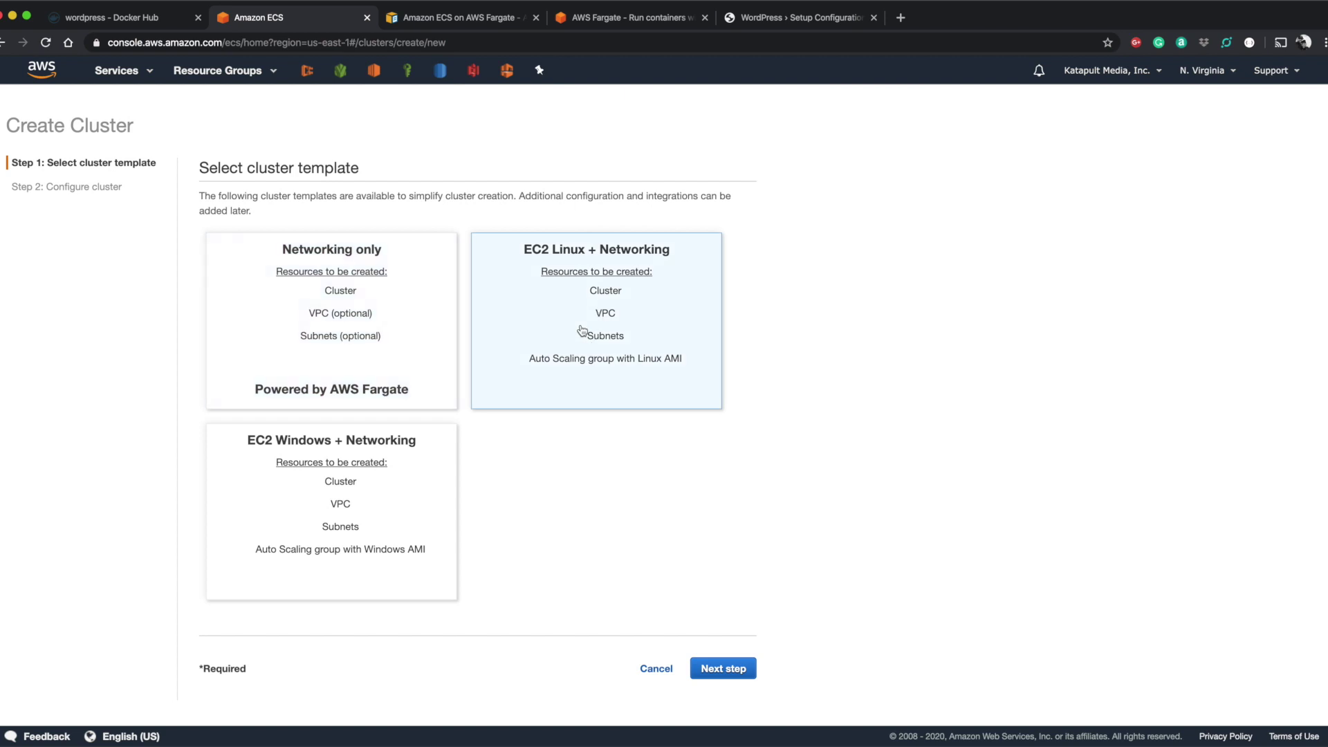
{"action": "left_click", "coordinate": [433, 490]}
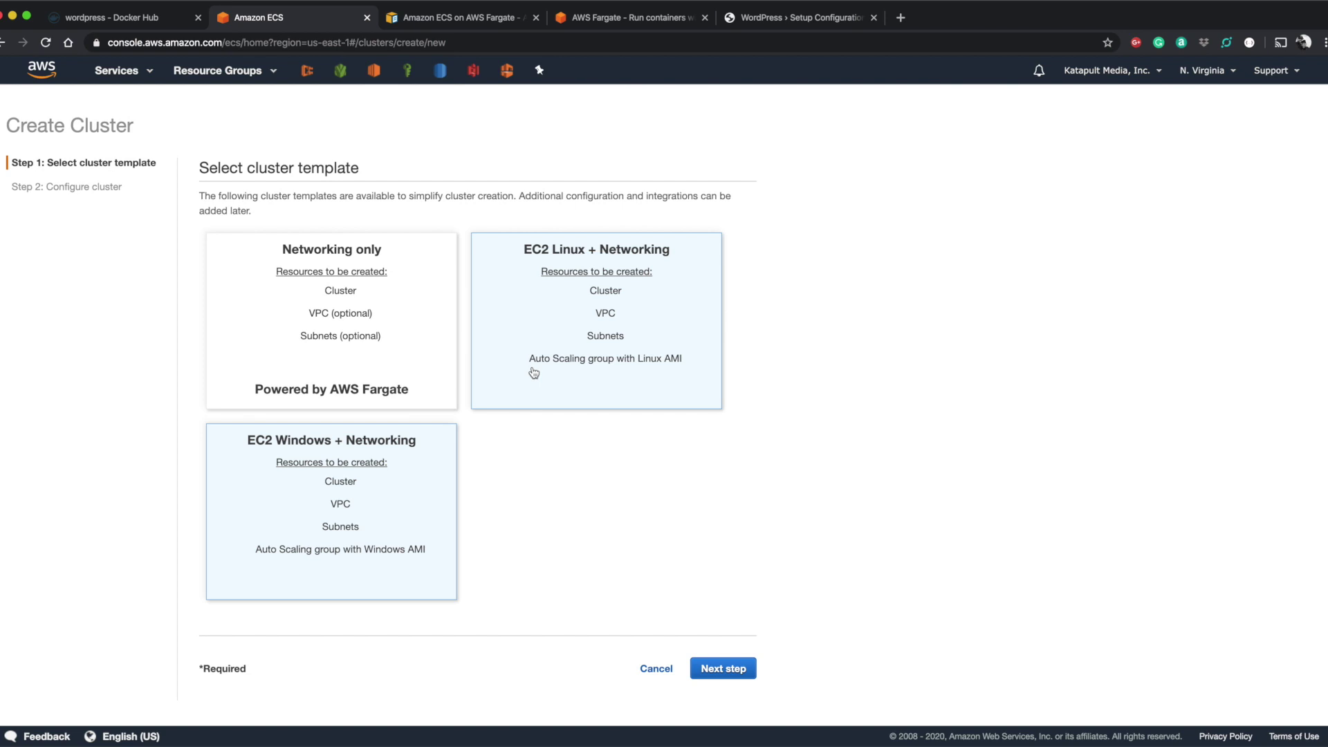
{"action": "left_click", "coordinate": [415, 363]}
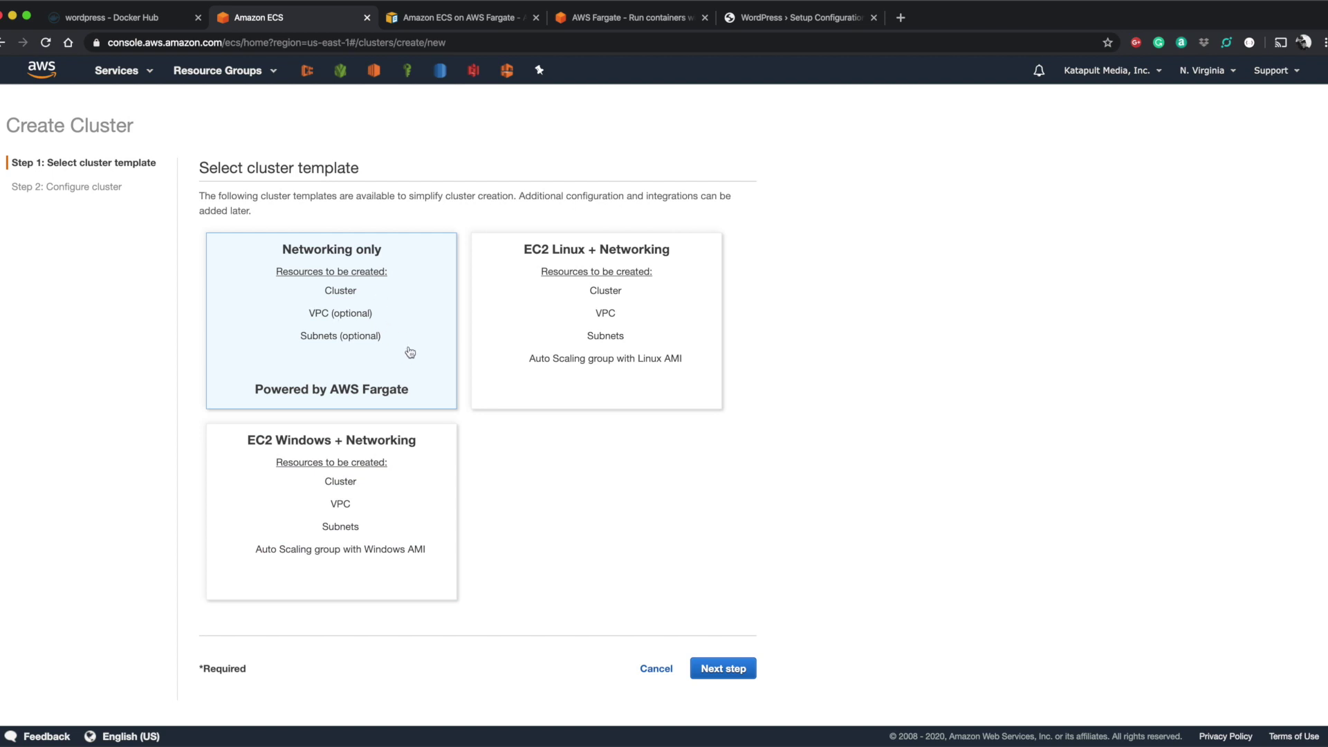
{"action": "left_click", "coordinate": [724, 667]}
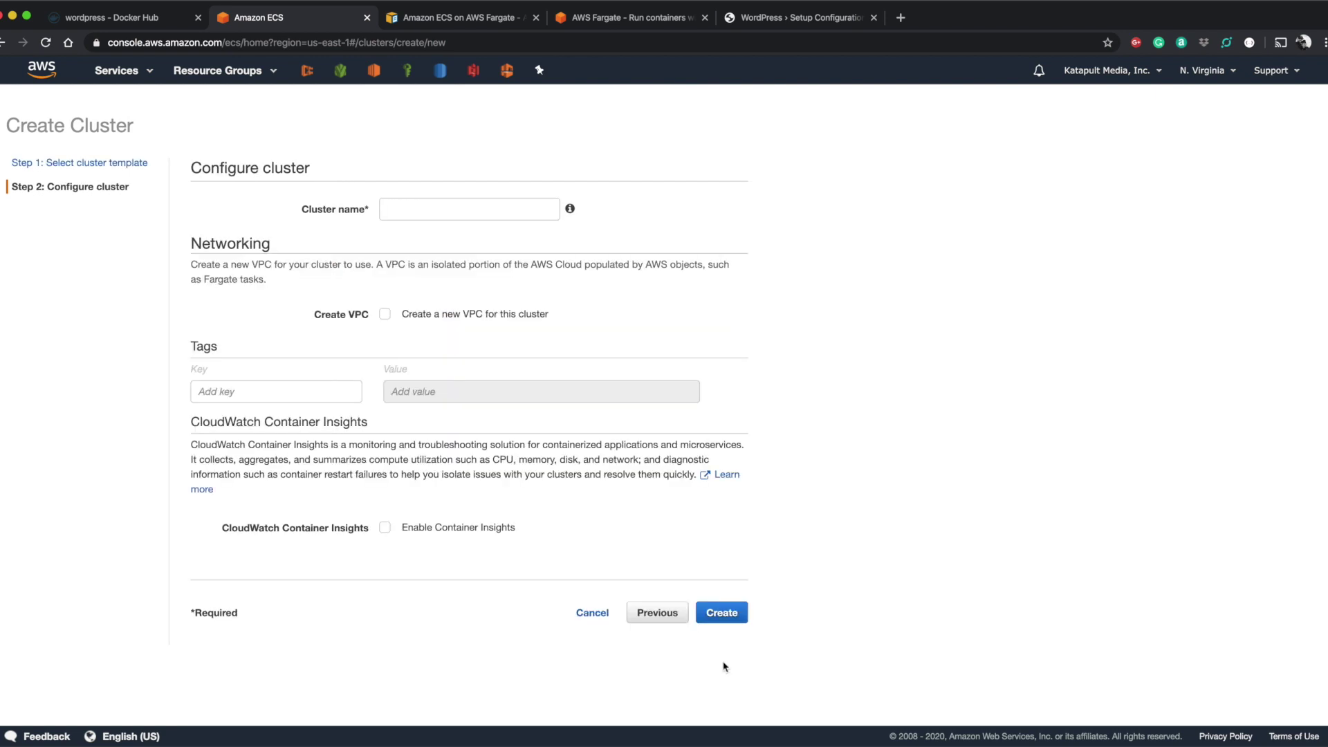
Create the cluster as fargate-intro without a new VPC and open its cluster page.
{"action": "left_click", "coordinate": [411, 218]}
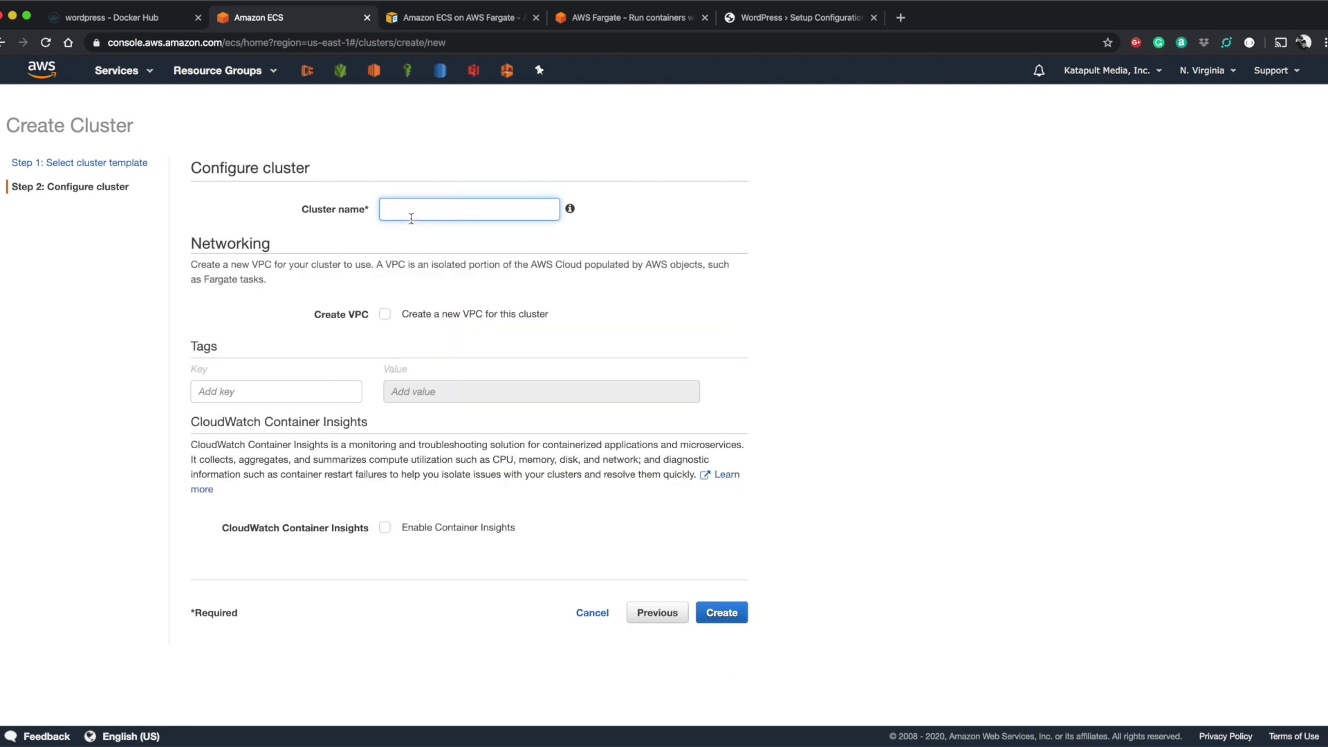
{"action": "type", "text": "fargate-intro"}
{"action": "left_click", "coordinate": [386, 315]}
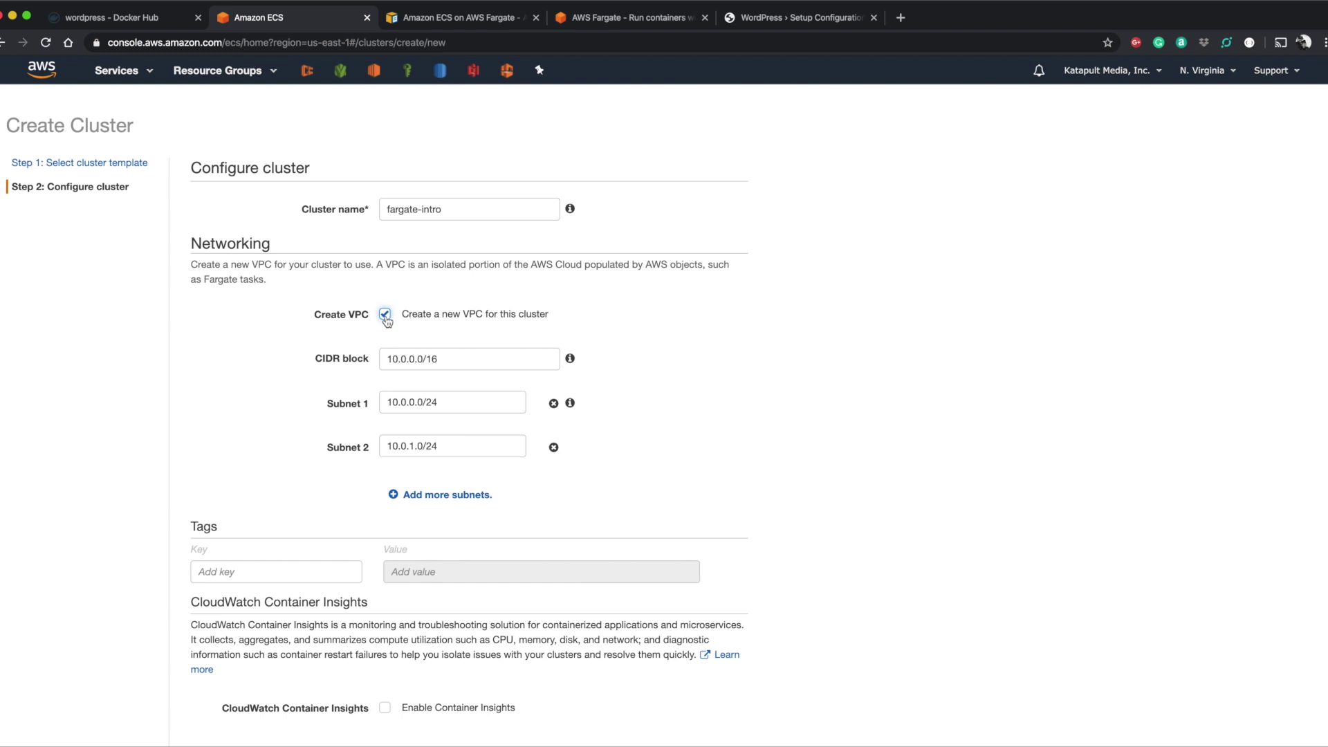
{"action": "left_click", "coordinate": [385, 315]}
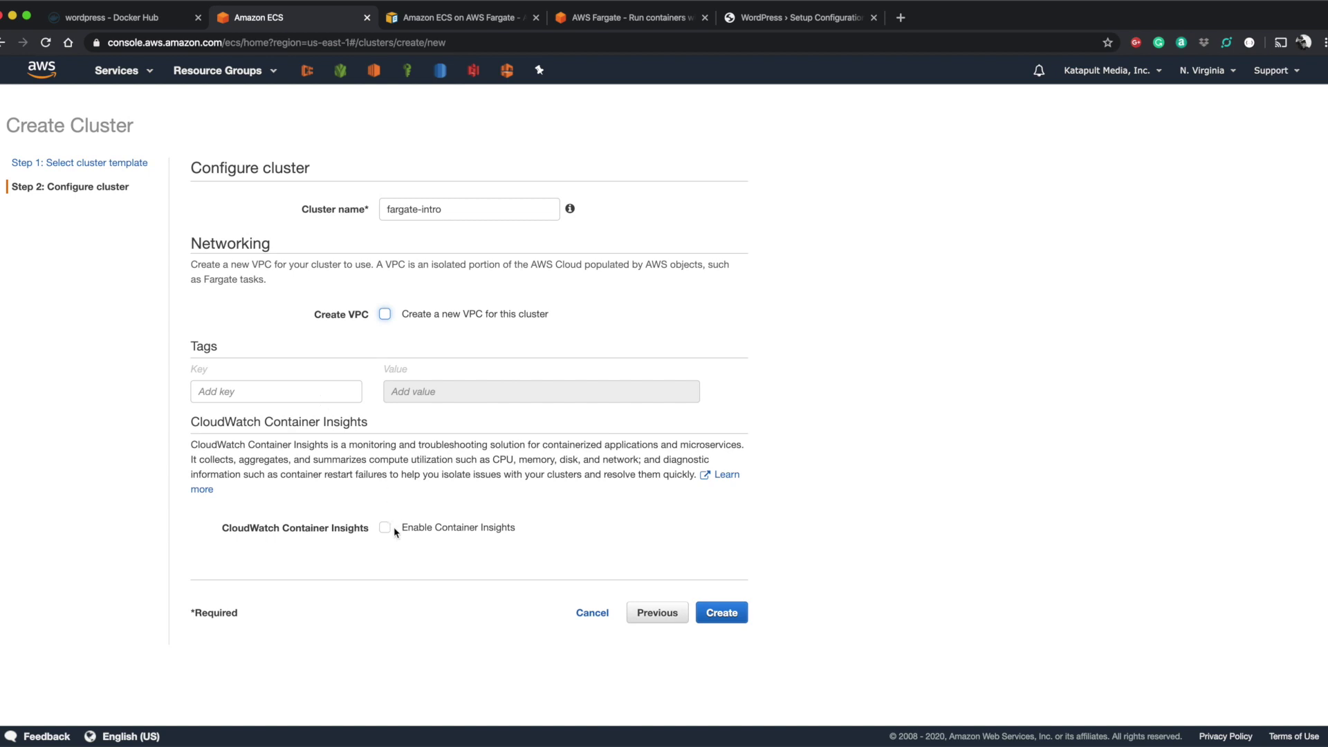
{"action": "left_click", "coordinate": [721, 612]}
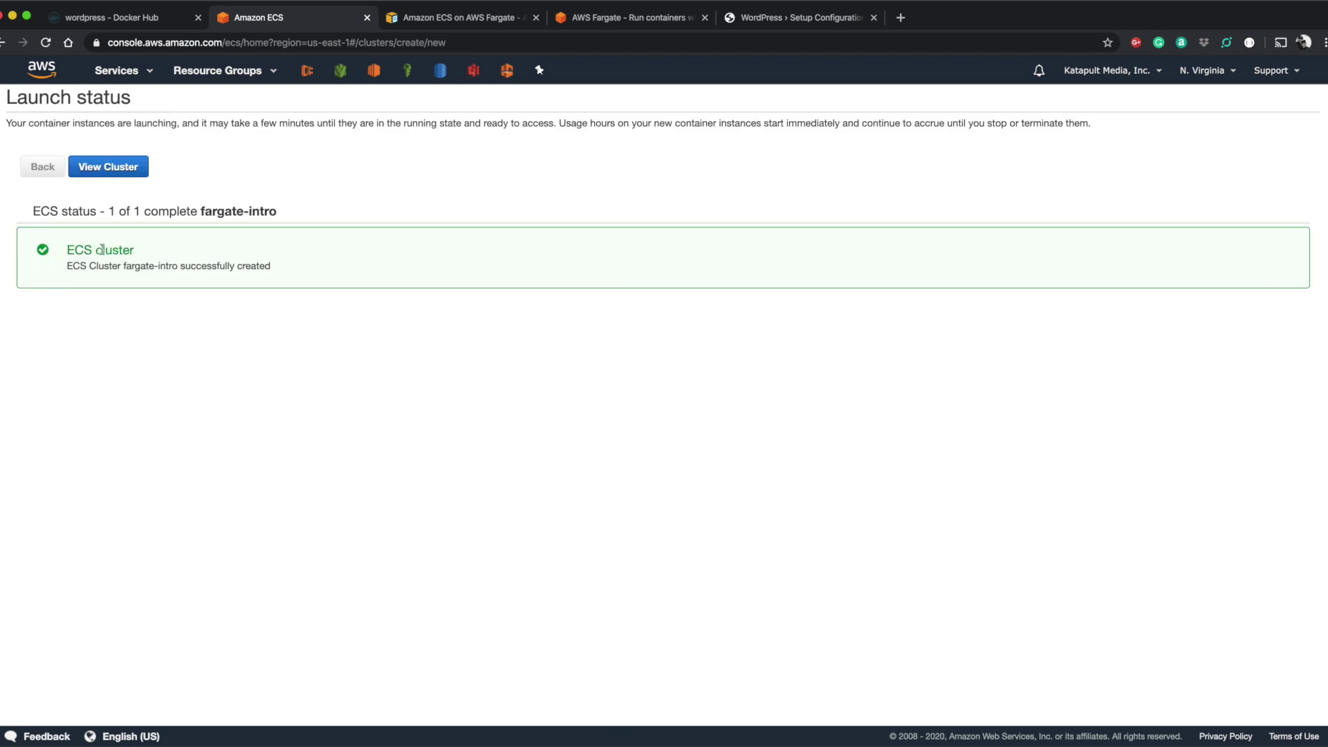
{"action": "left_click", "coordinate": [124, 179]}
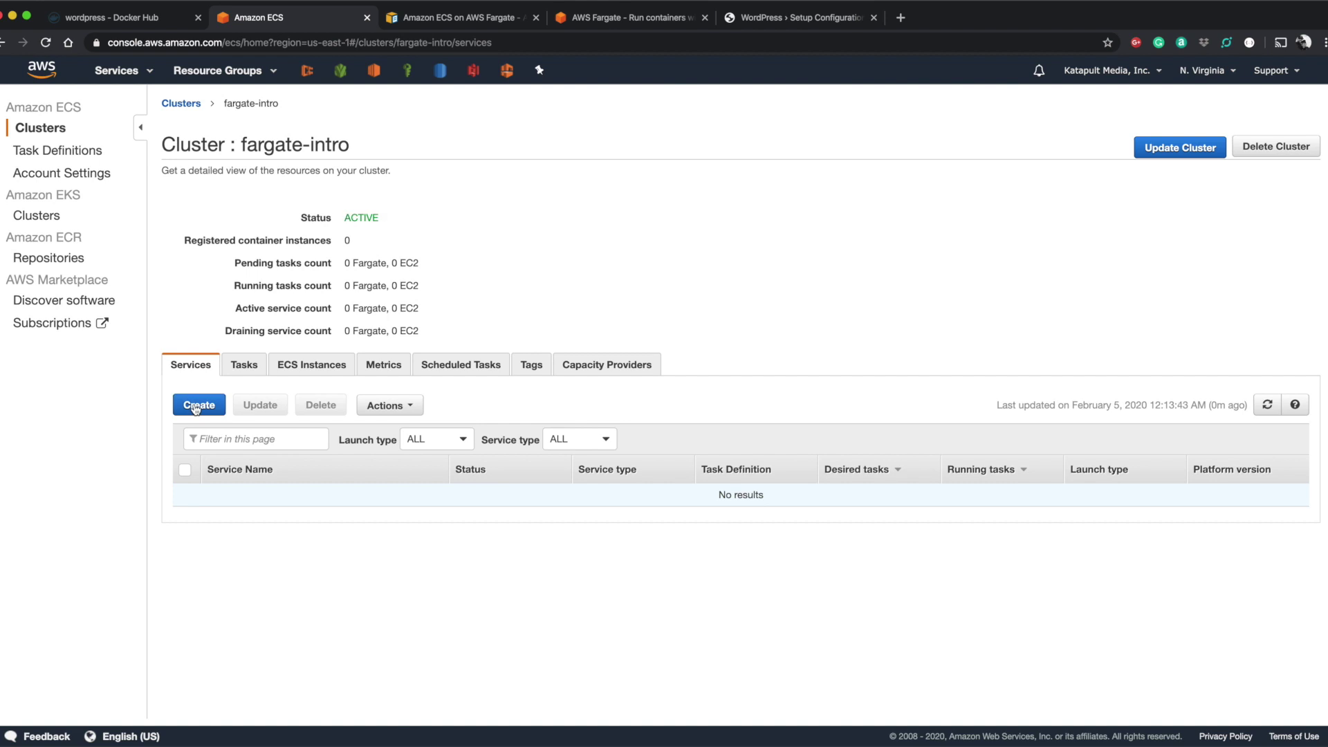
Start a new task definition with the FARGATE launch type and name it wordpress.
{"action": "left_click", "coordinate": [88, 153]}
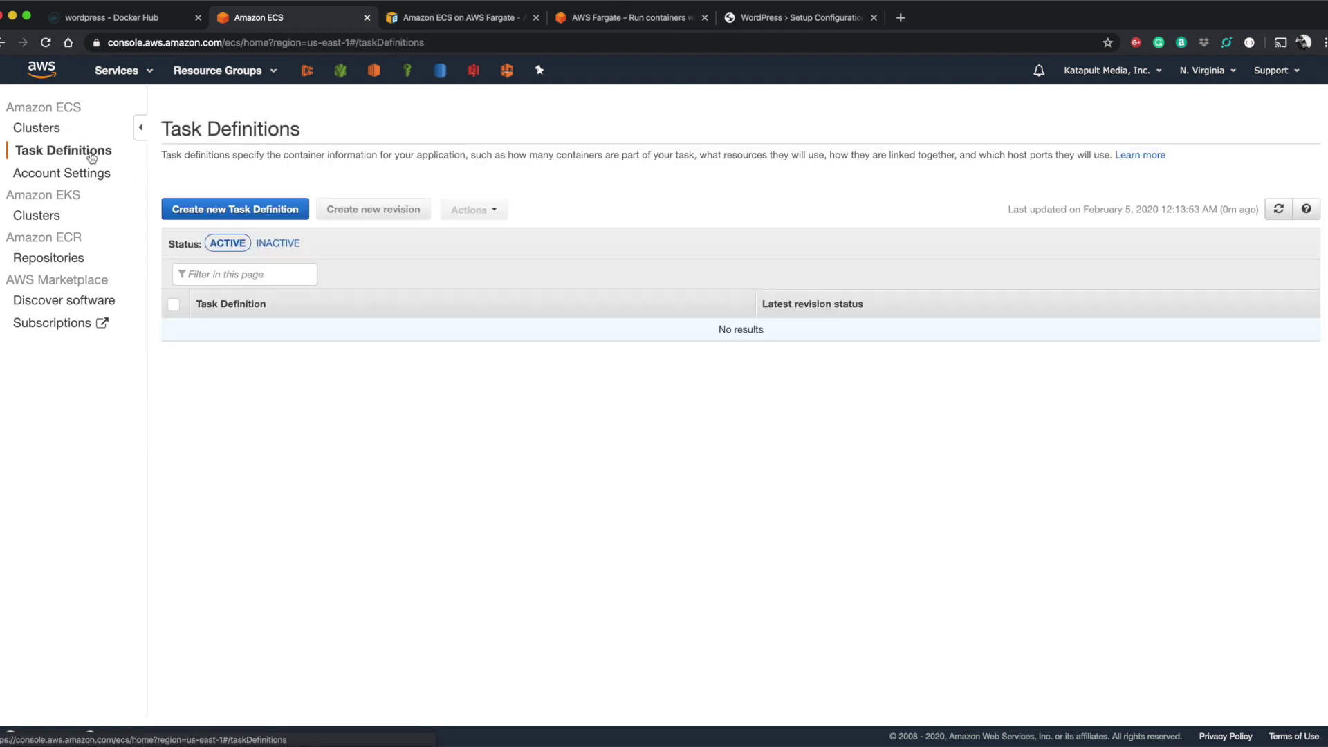
{"action": "left_click", "coordinate": [261, 213]}
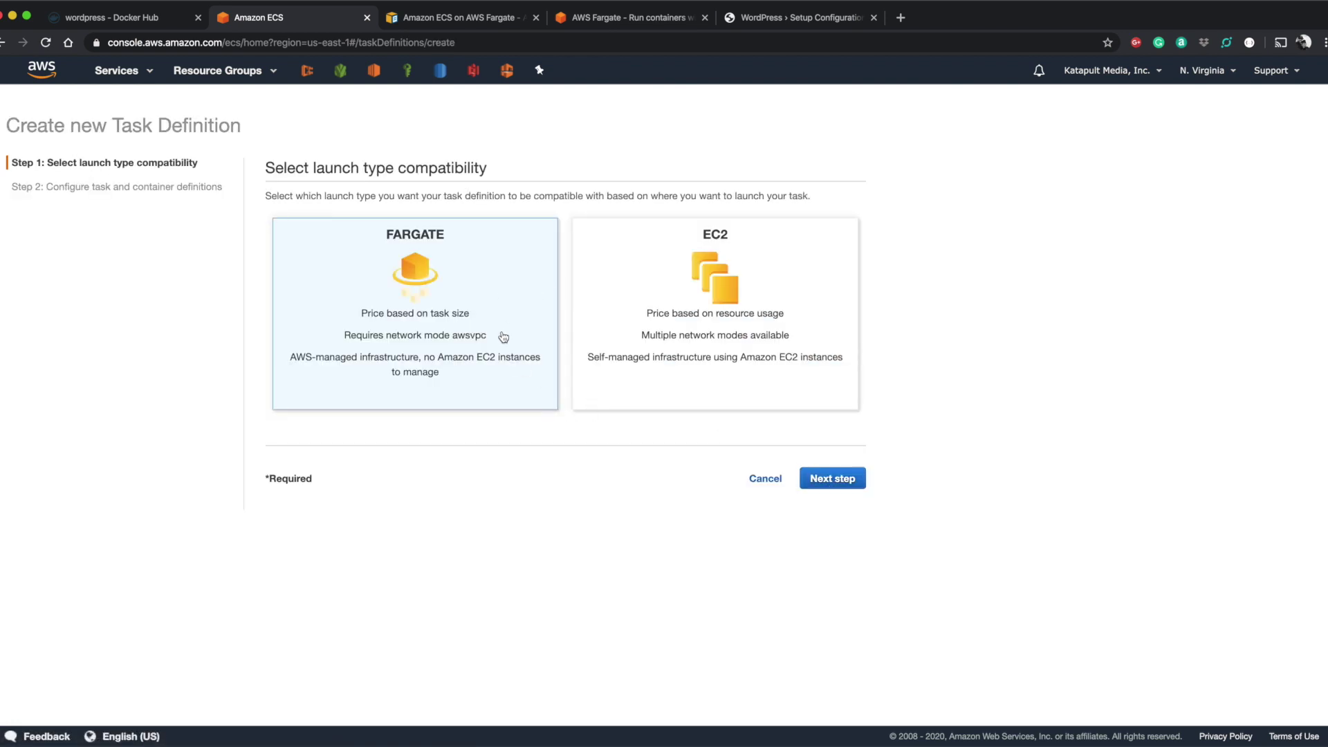
{"action": "left_click", "coordinate": [834, 476]}
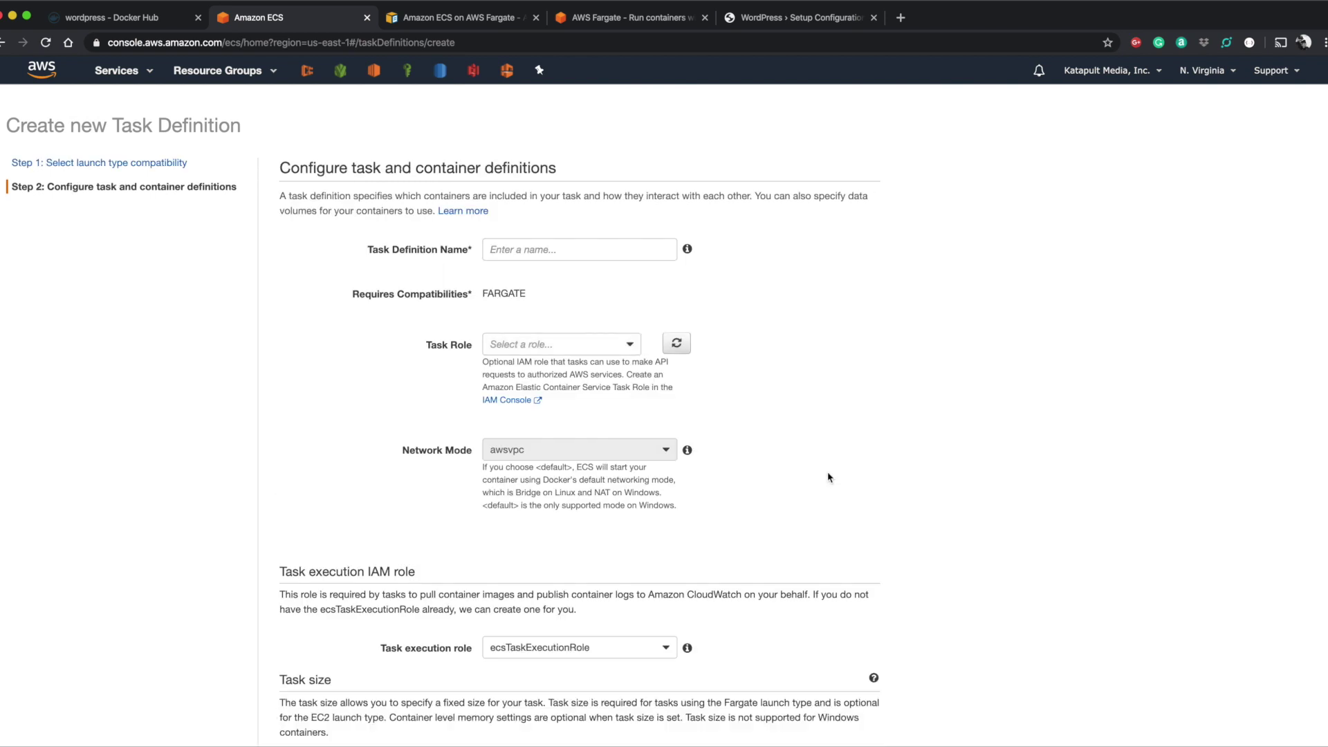
{"action": "left_click", "coordinate": [609, 252]}
{"action": "type", "text": "wordpress"}
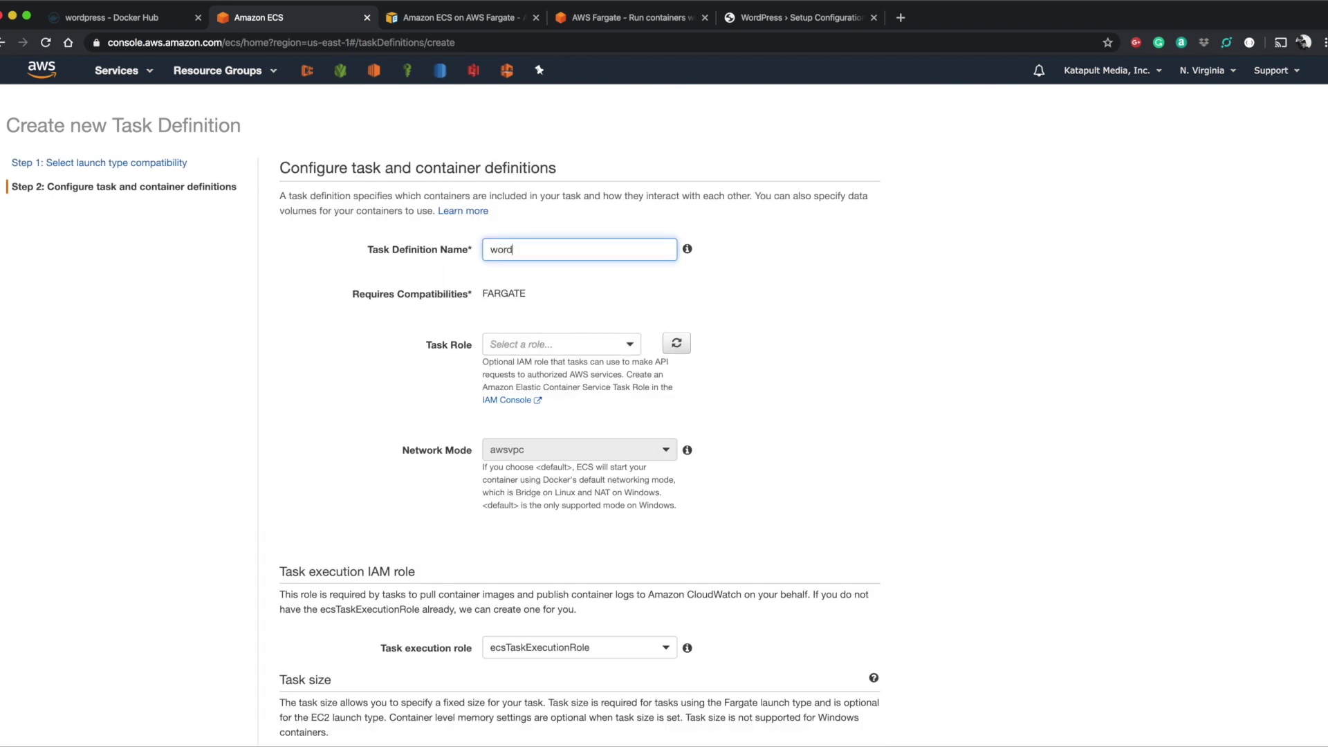
{"action": "left_click", "coordinate": [604, 332]}
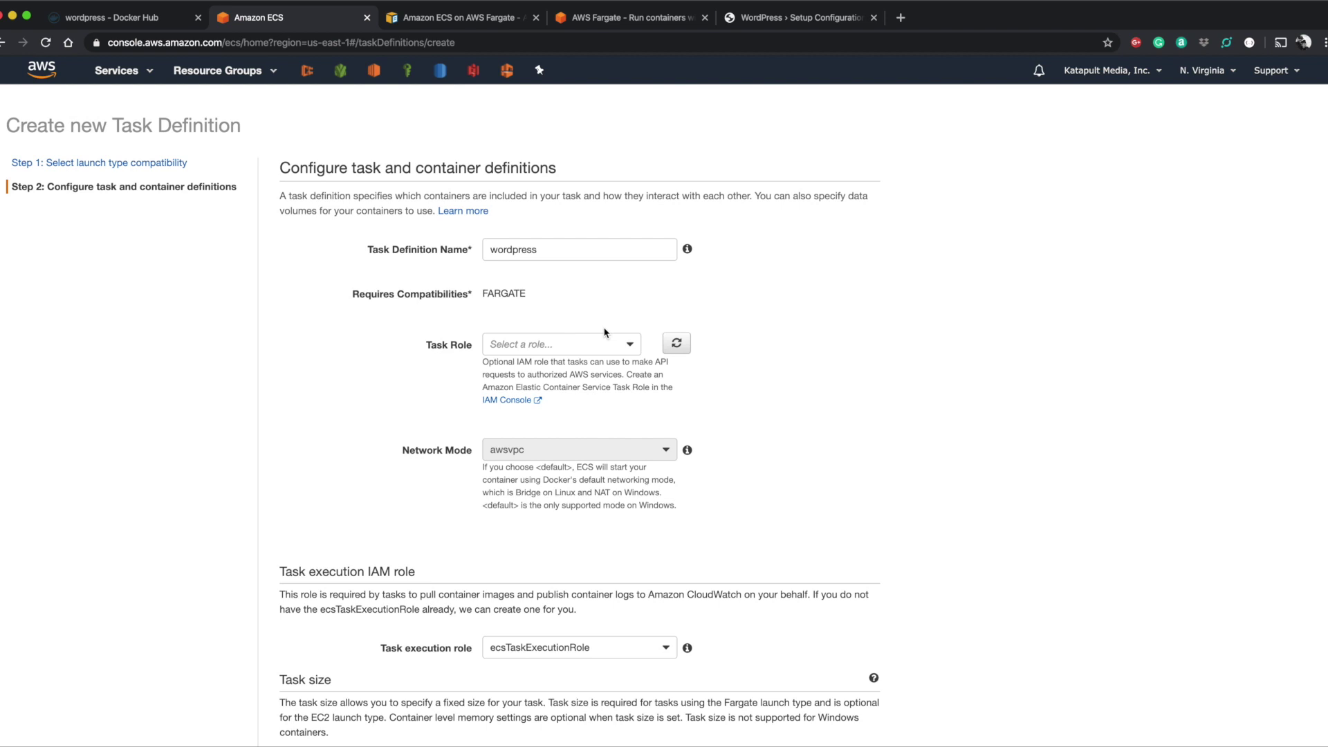
Try a task size of 4 vCPU with 0.5GB of memory and with 8GB of memory.
{"action": "scroll", "coordinate": [604, 333], "scroll_direction": "down", "scroll_amount": 5}
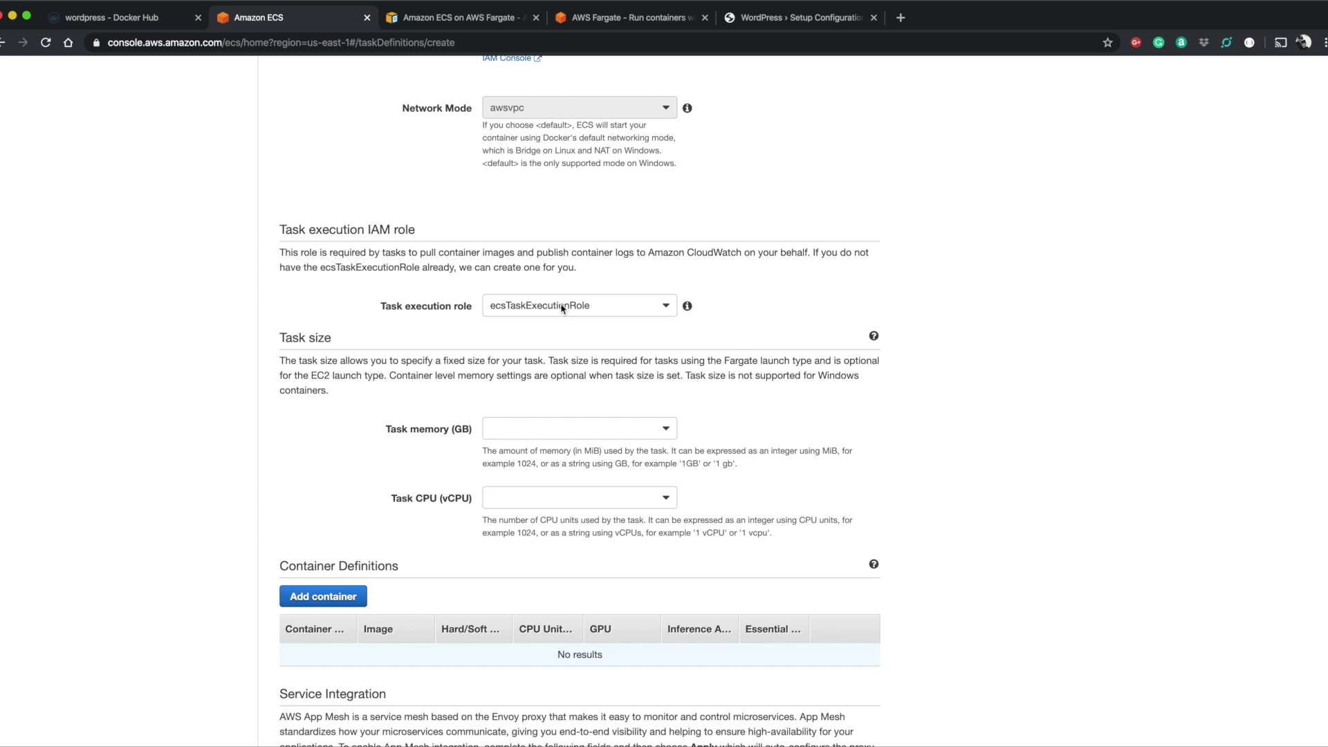
{"action": "scroll", "coordinate": [561, 308], "scroll_direction": "up", "scroll_amount": 4}
{"action": "scroll", "coordinate": [530, 238], "scroll_direction": "down", "scroll_amount": 2}
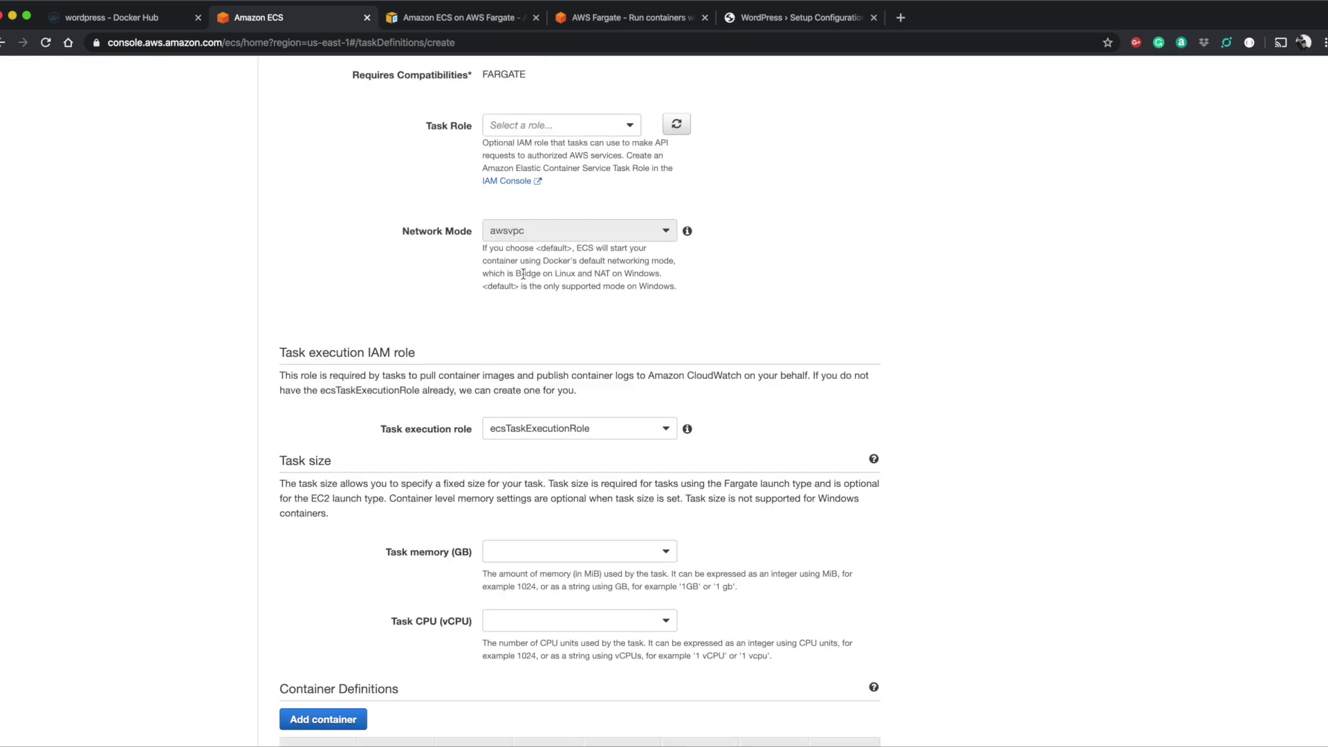
{"action": "scroll", "coordinate": [530, 238], "scroll_direction": "down", "scroll_amount": 5}
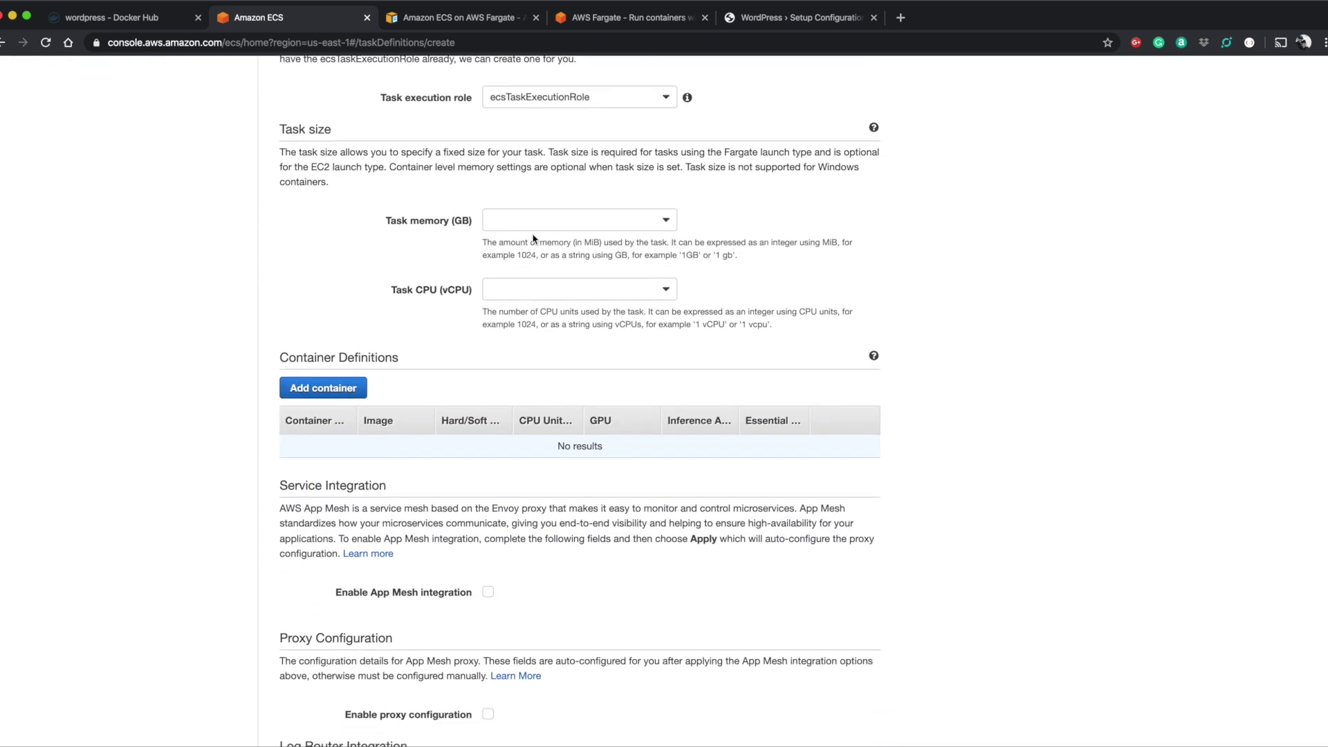
{"action": "left_click", "coordinate": [529, 219]}
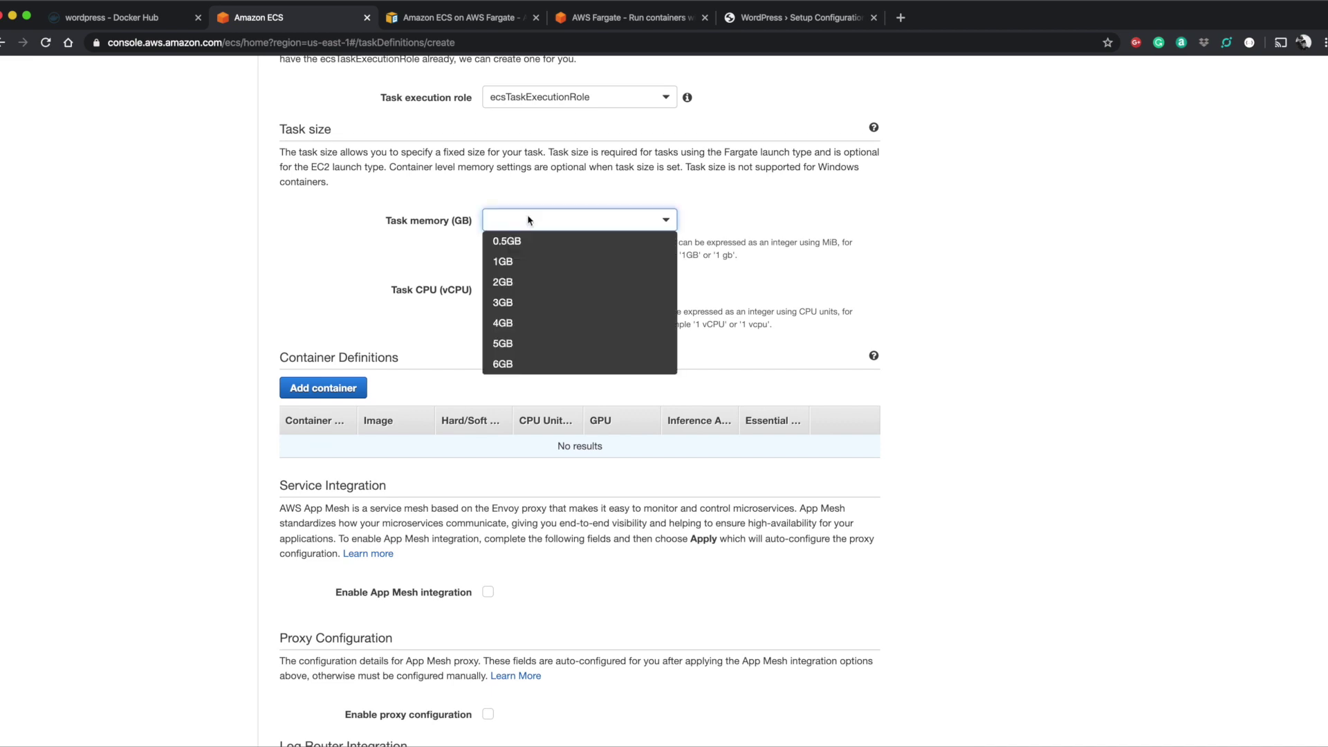
{"action": "left_click", "coordinate": [531, 191]}
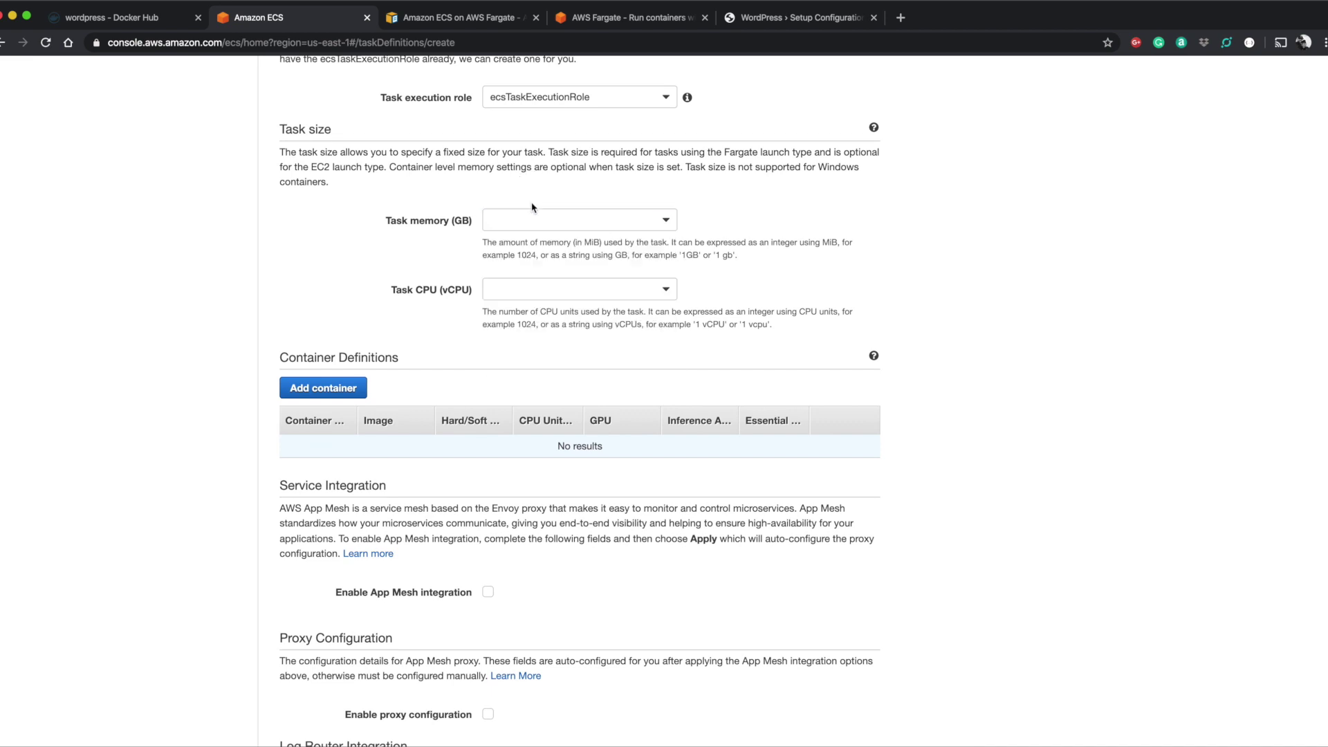
{"action": "left_click", "coordinate": [545, 229]}
{"action": "left_click", "coordinate": [545, 241]}
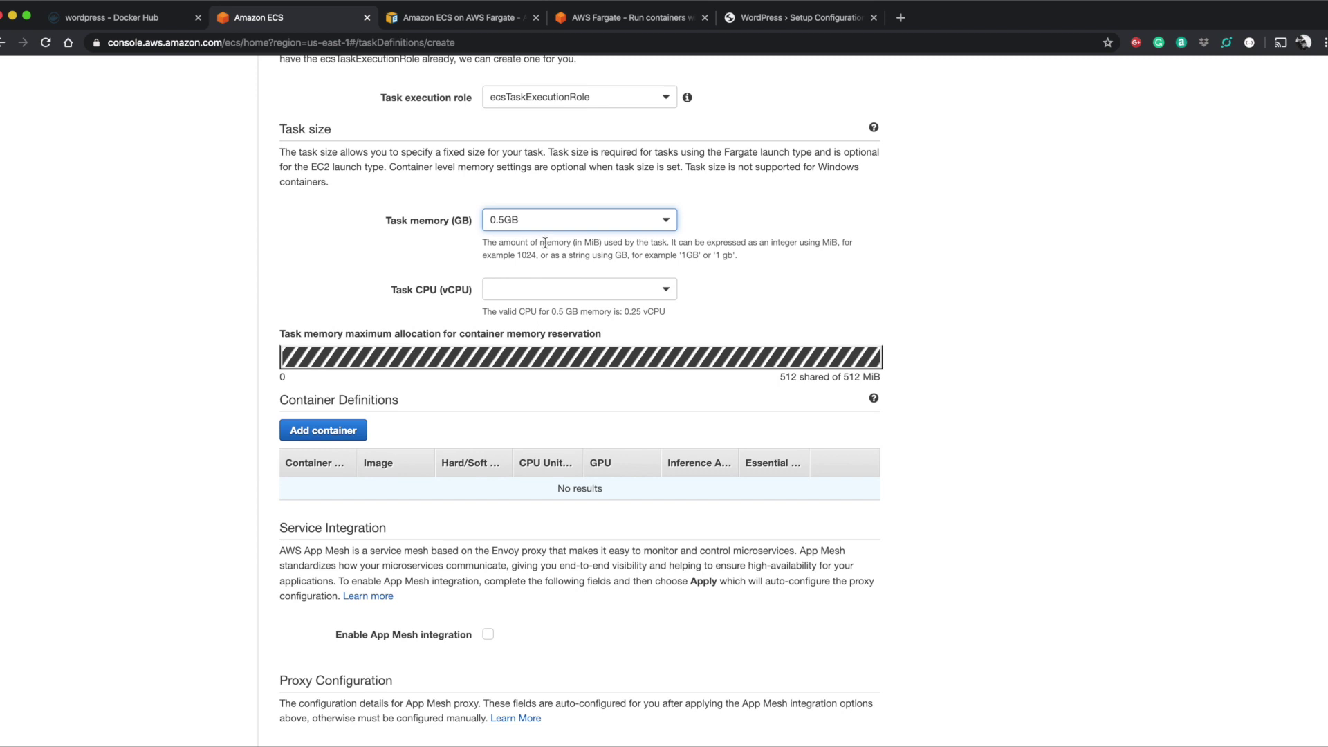
{"action": "left_click", "coordinate": [556, 293]}
{"action": "left_click", "coordinate": [579, 255]}
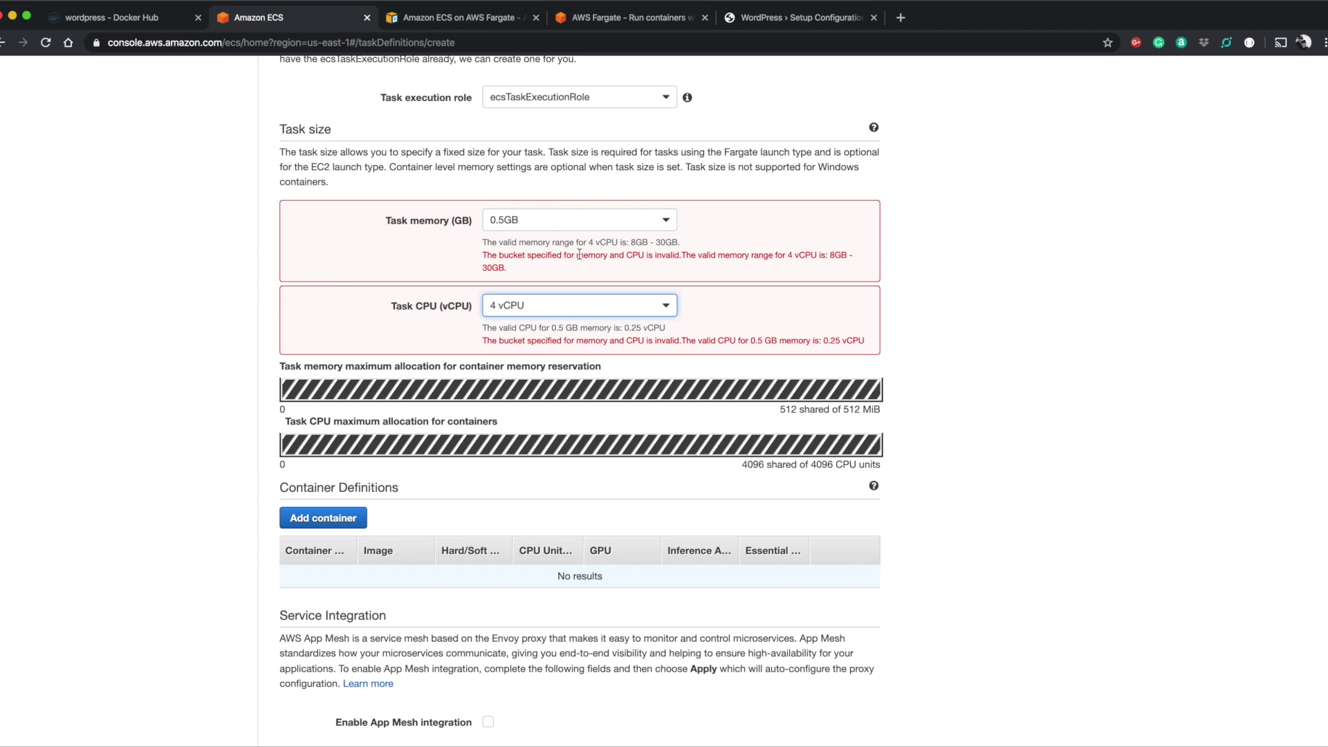
{"action": "key", "text": "shift+Tab"}
{"action": "key", "text": "8"}
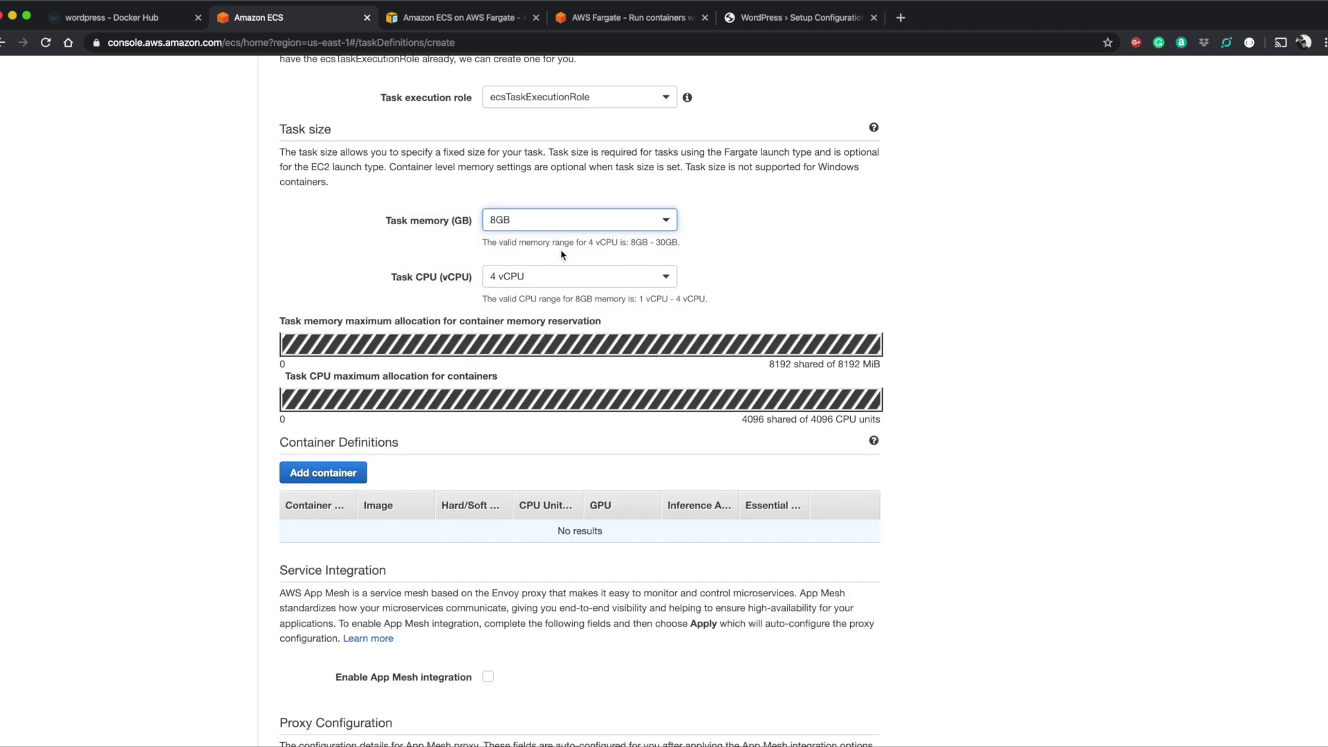
Set the task memory to 0.5GB and the task CPU to 0.25 vCPU.
{"action": "left_click", "coordinate": [538, 220]}
{"action": "scroll", "coordinate": [536, 262], "scroll_direction": "up", "scroll_amount": 3}
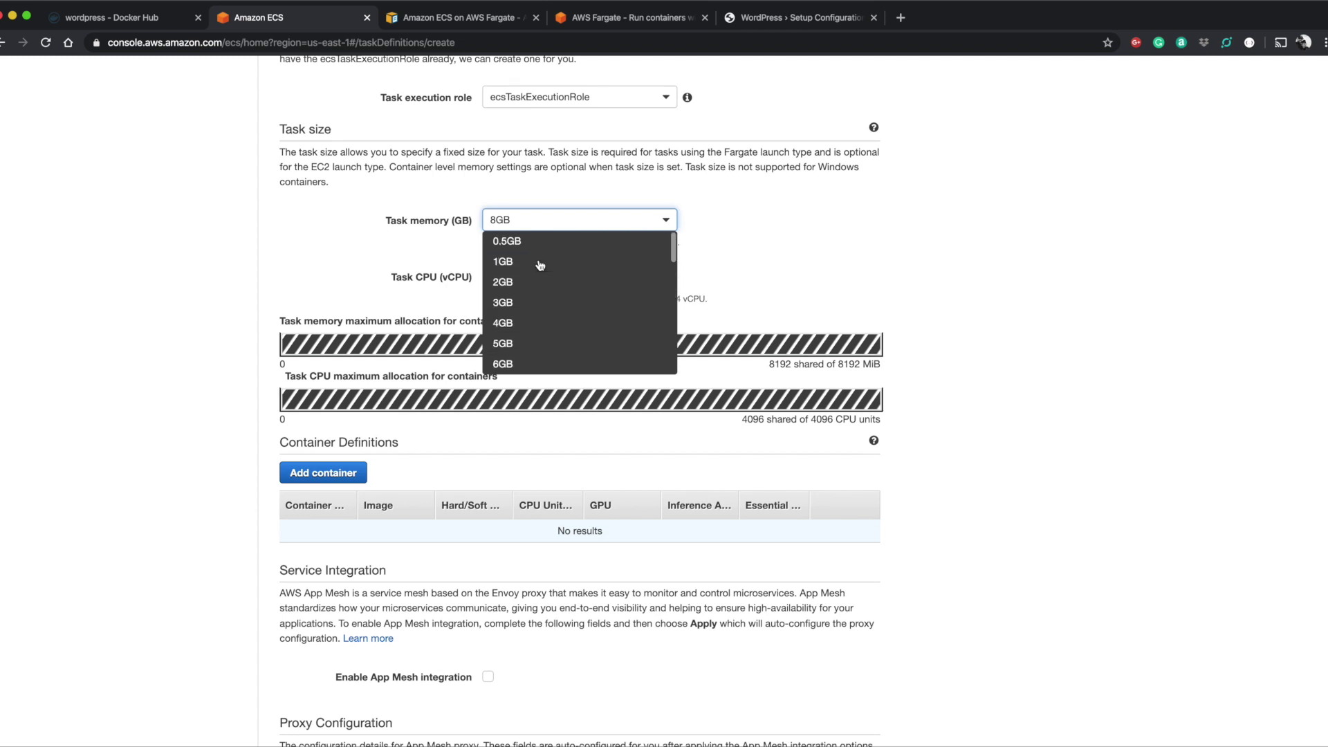
{"action": "left_click", "coordinate": [536, 251]}
{"action": "left_click", "coordinate": [536, 305]}
{"action": "left_click", "coordinate": [537, 322]}
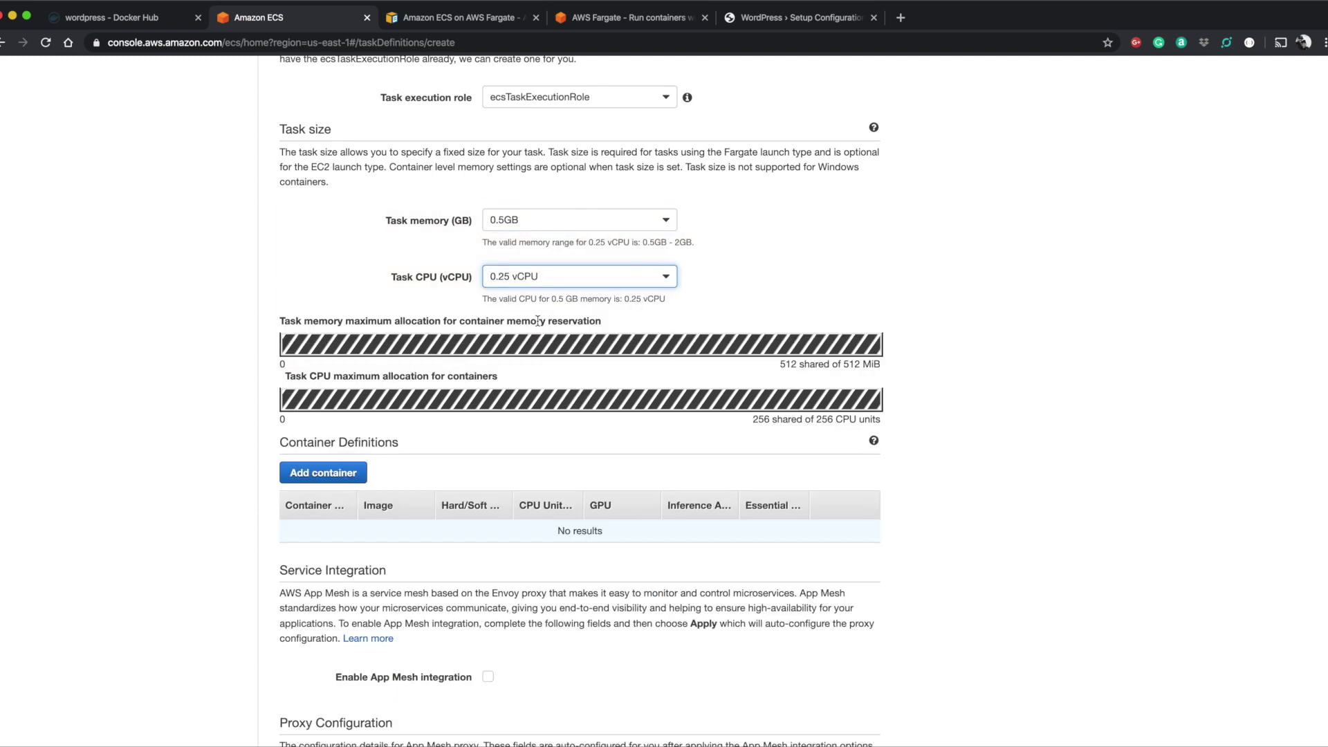
{"action": "left_click", "coordinate": [525, 253]}
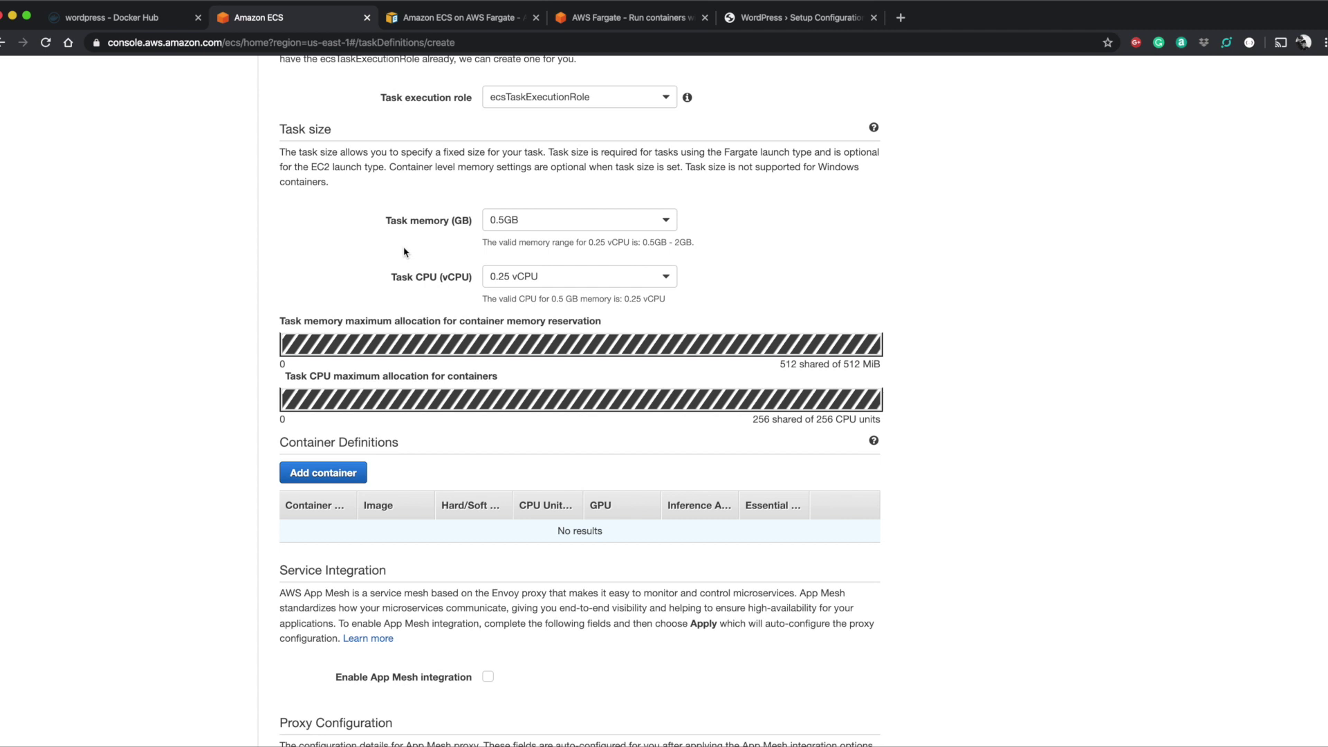
Start adding a container to the wordpress task definition and name the container wp.
{"action": "scroll", "coordinate": [403, 252], "scroll_direction": "down", "scroll_amount": 5}
{"action": "left_click", "coordinate": [323, 270]}
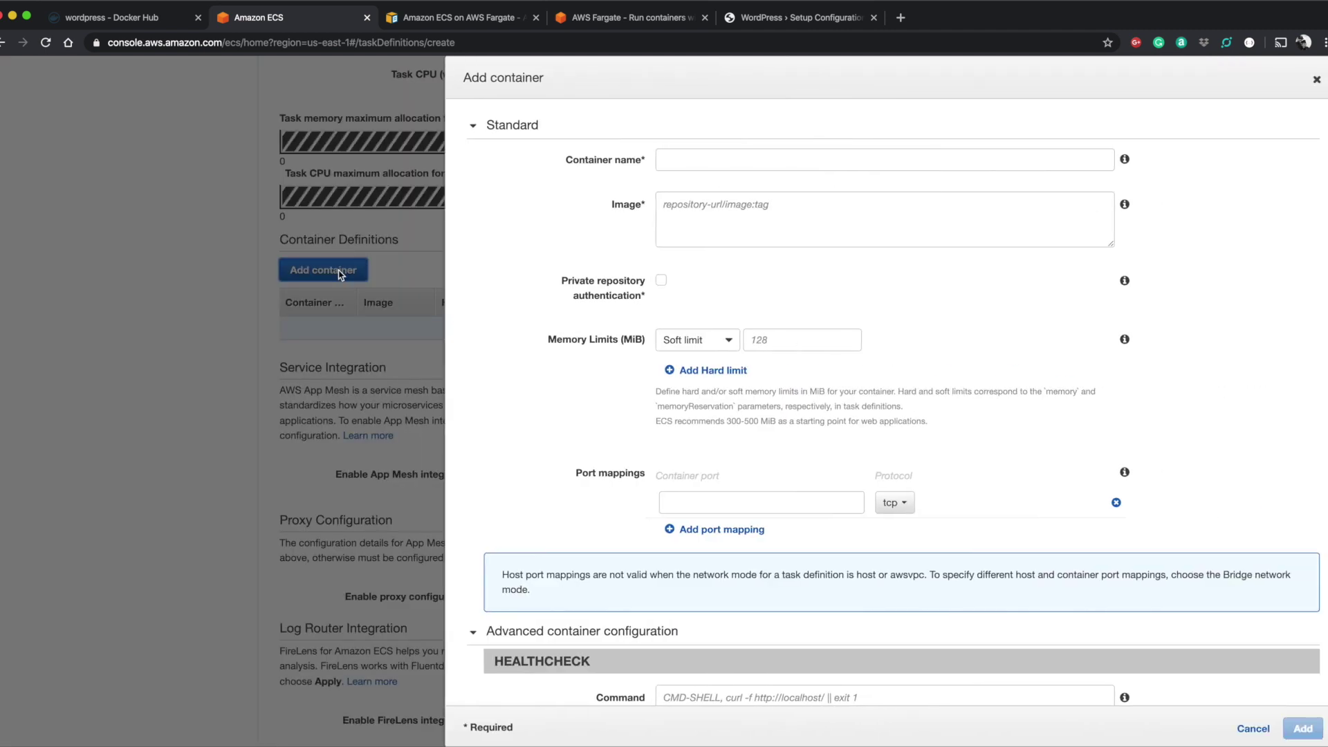
{"action": "left_click", "coordinate": [758, 162]}
{"action": "type", "text": "wp"}
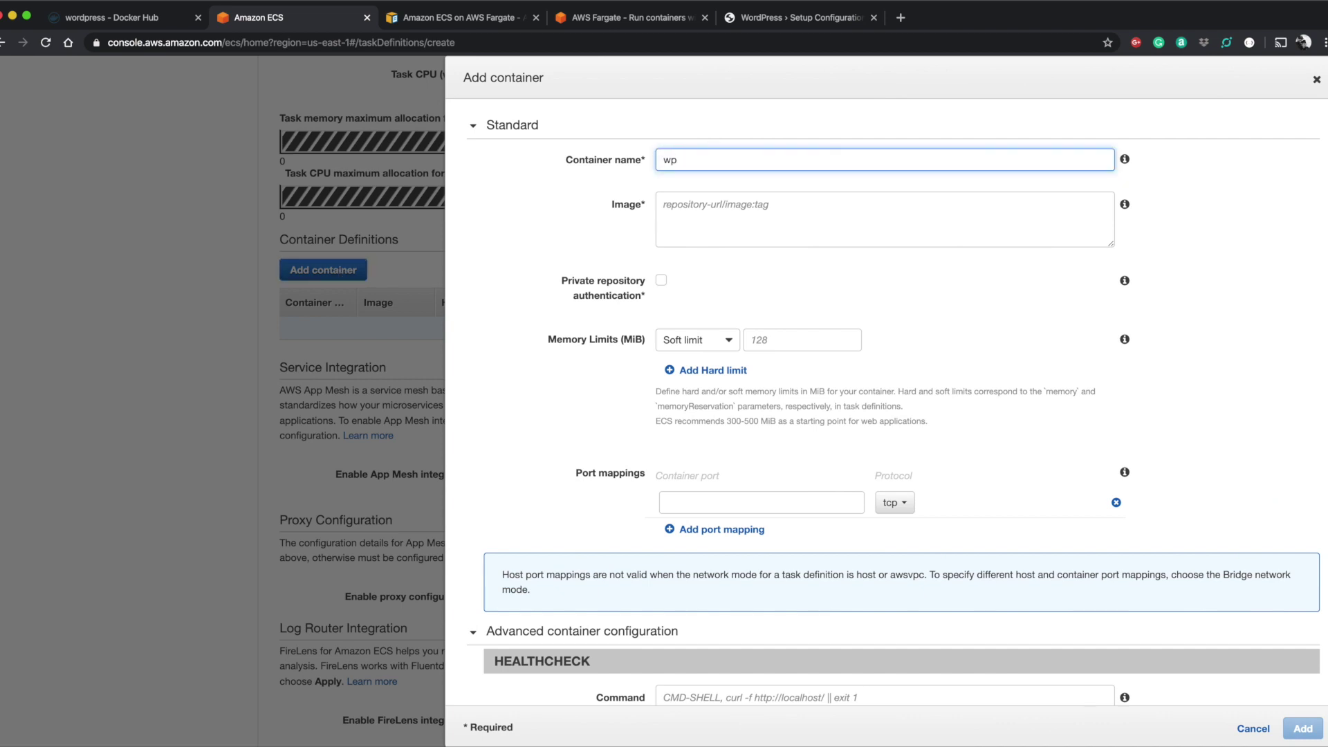
{"action": "key", "text": "Tab"}
{"action": "key", "text": "Tab"}
Copy the image name wordpress from the pull command on the Docker Hub WordPress page.
{"action": "key", "text": "ctrl+shift+Tab"}
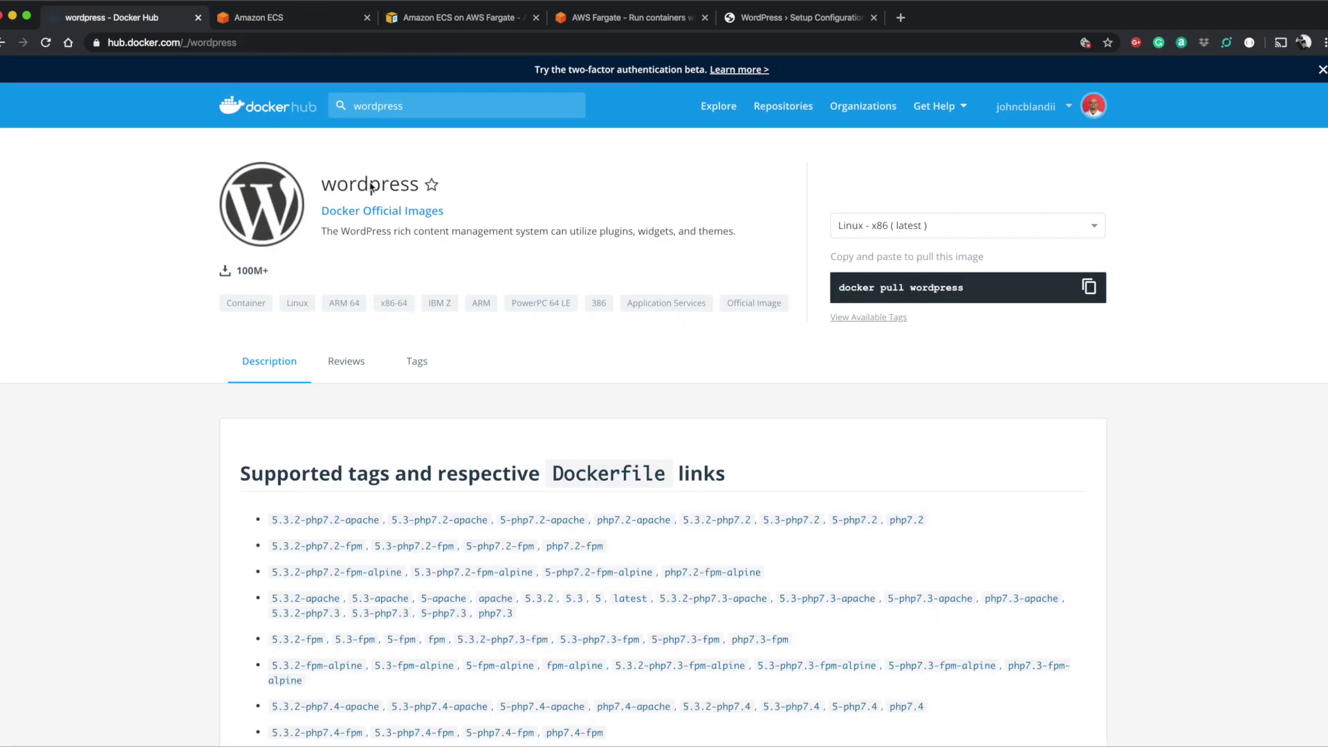
{"action": "double_click", "coordinate": [948, 287]}
{"action": "key", "text": "ctrl+c"}
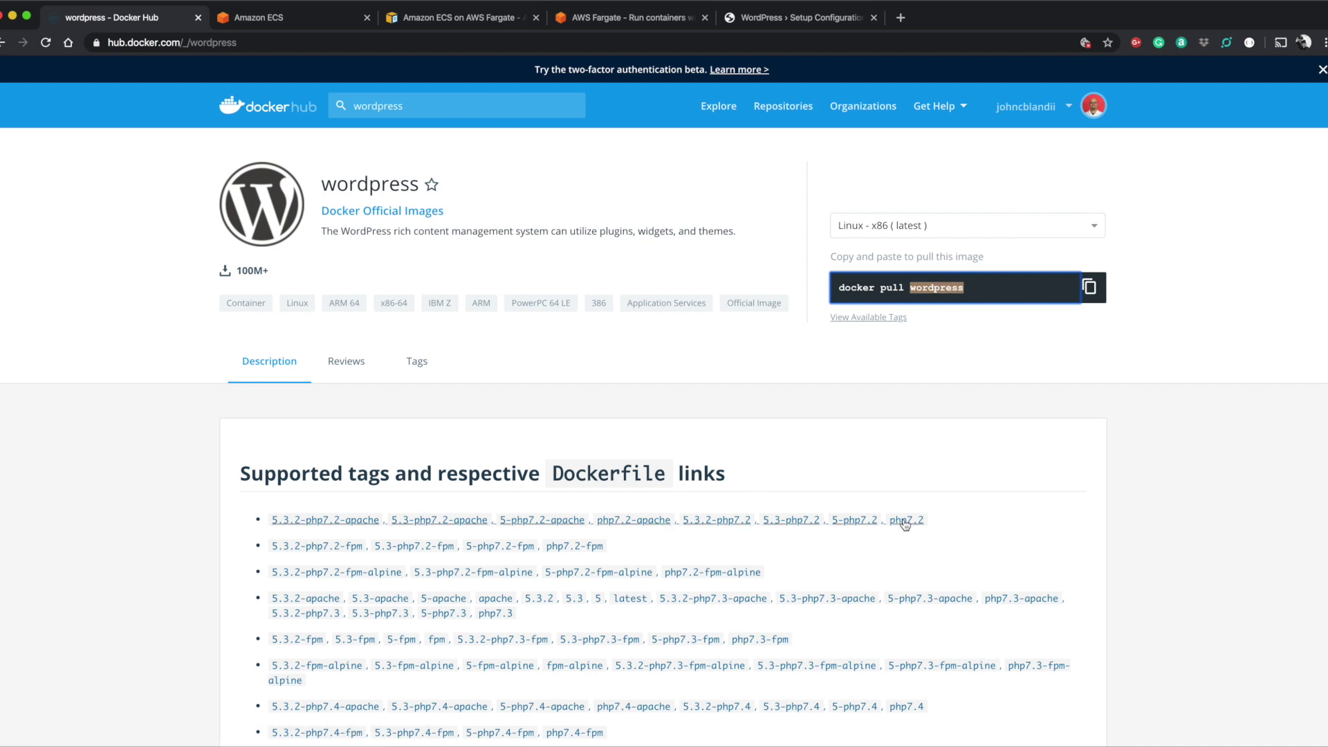
Set the wp container's image to wordpress:php7.2 in the ECS container form.
{"action": "key", "text": "ctrl+Tab"}
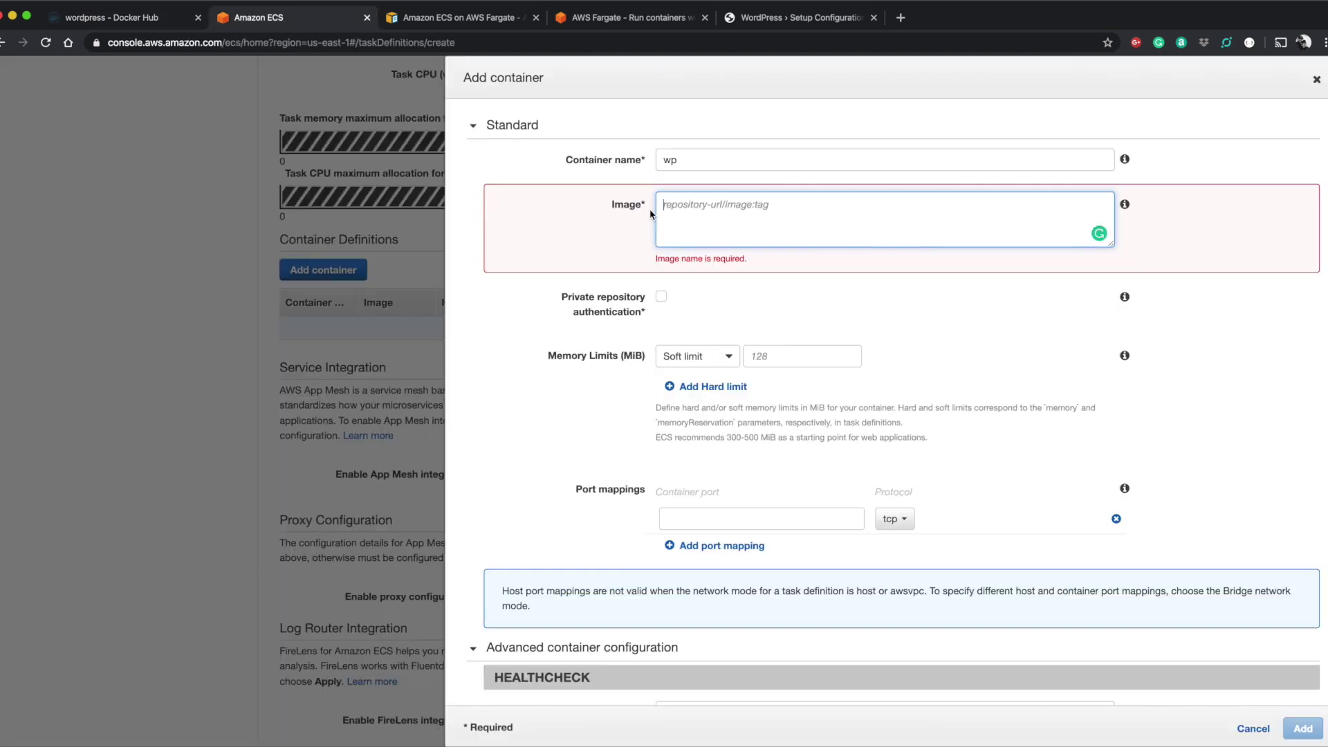
{"action": "left_click", "coordinate": [723, 223]}
{"action": "key", "text": "ctrl+v"}
{"action": "type", "text": ":"}
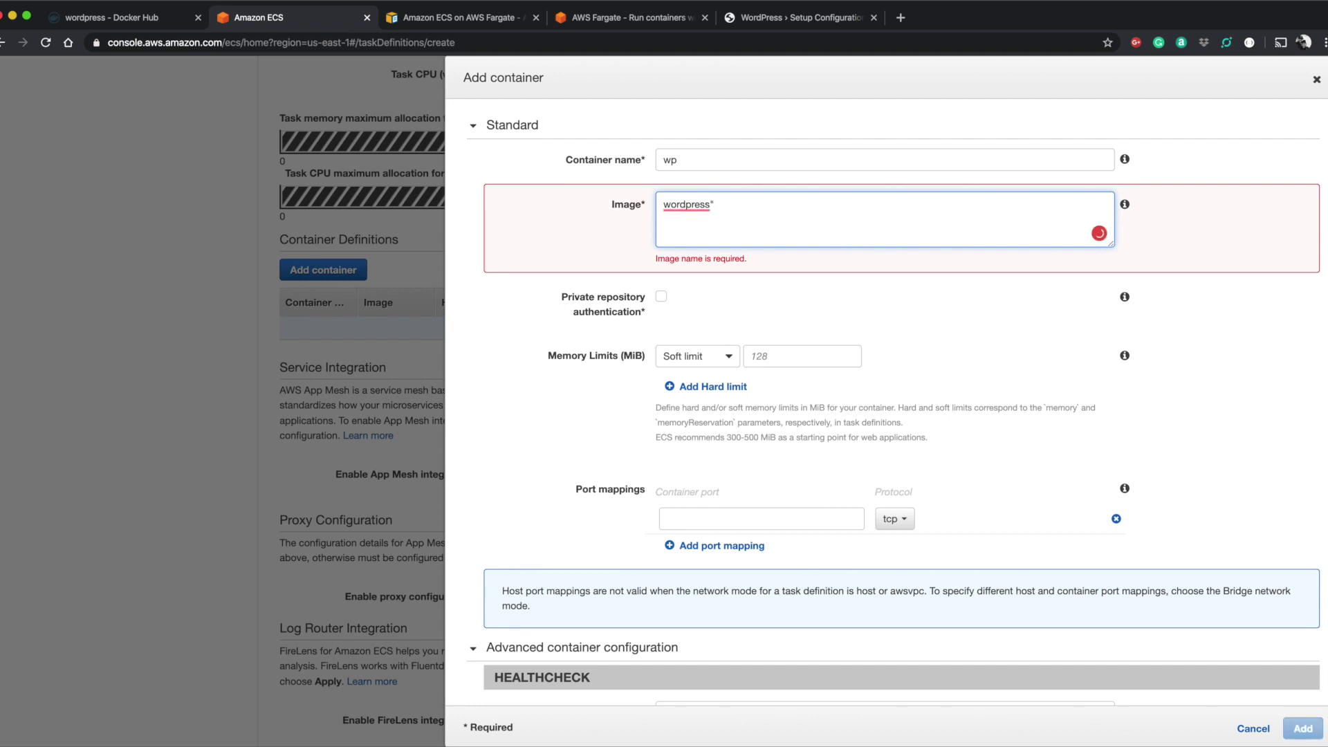
{"action": "type", "text": "php7.2"}
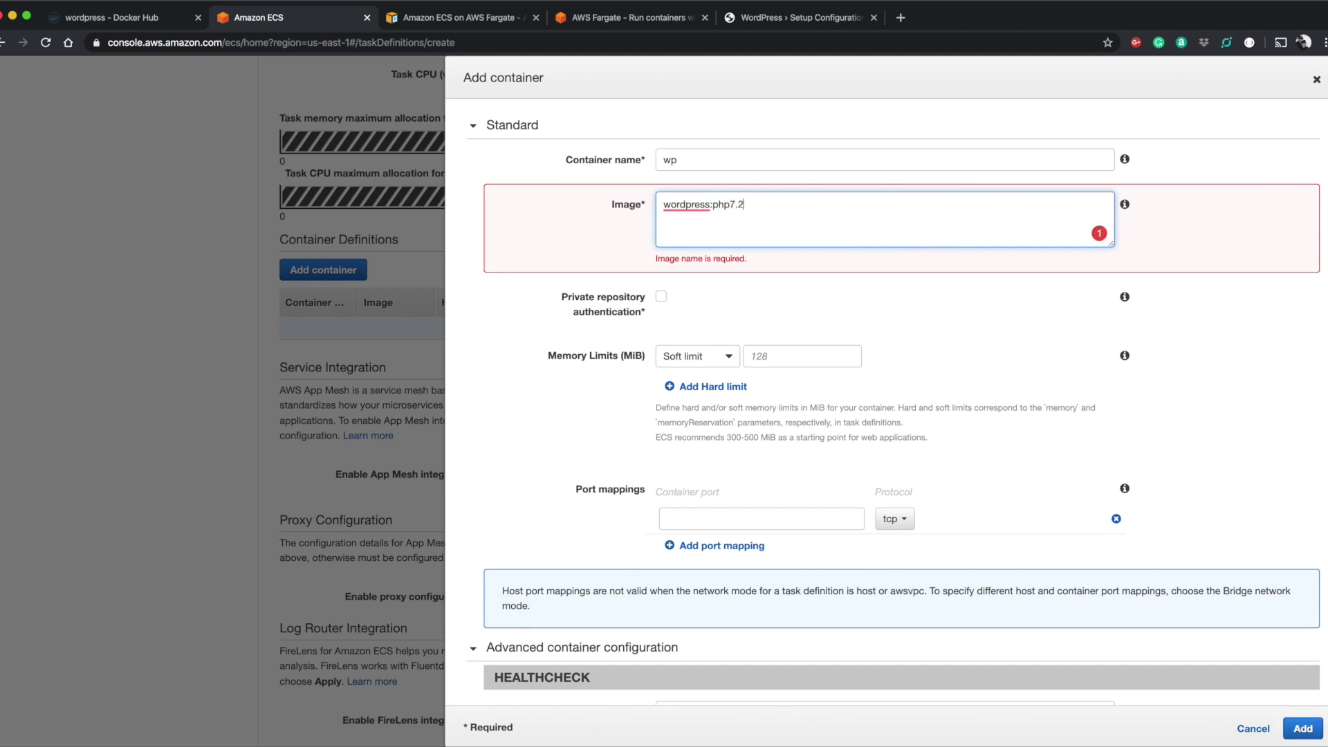
{"action": "left_click", "coordinate": [754, 320]}
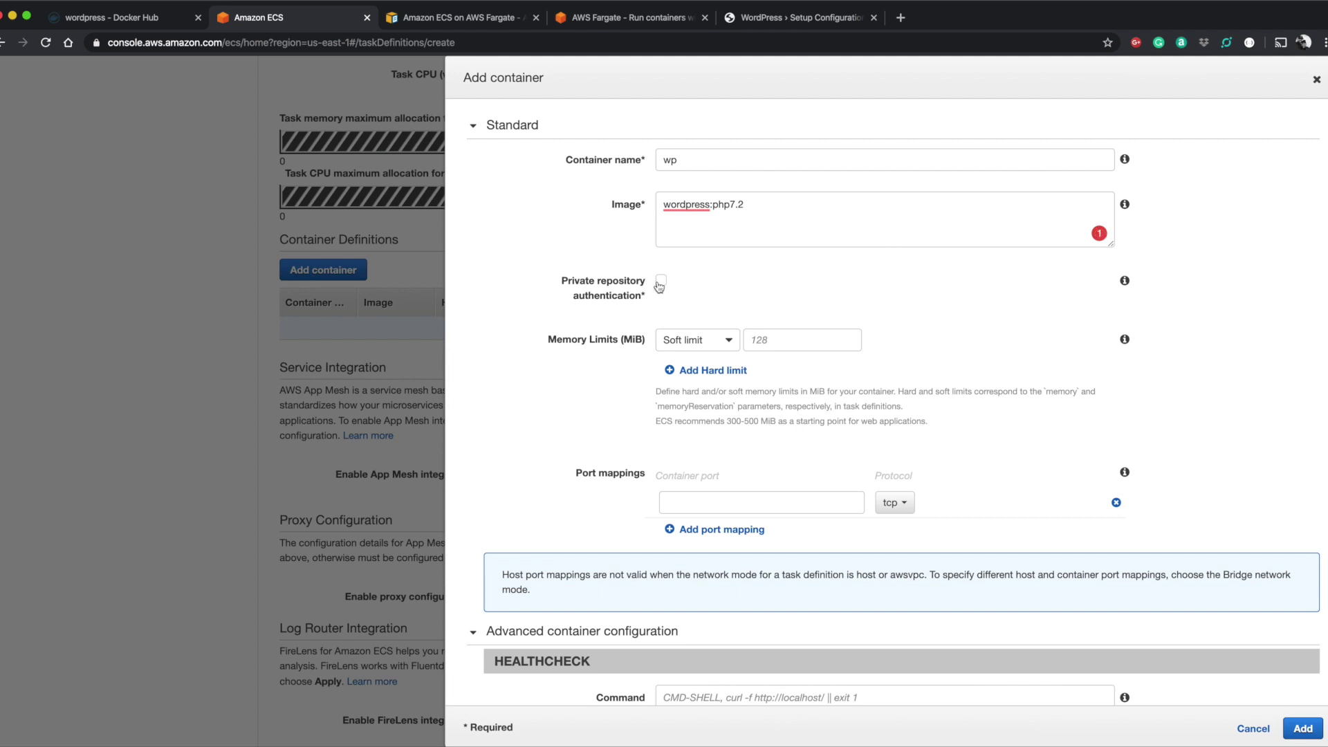
Review the container's memory limits, port mappings, health check, entry point and command settings.
{"action": "scroll", "coordinate": [659, 286], "scroll_direction": "down", "scroll_amount": 2}
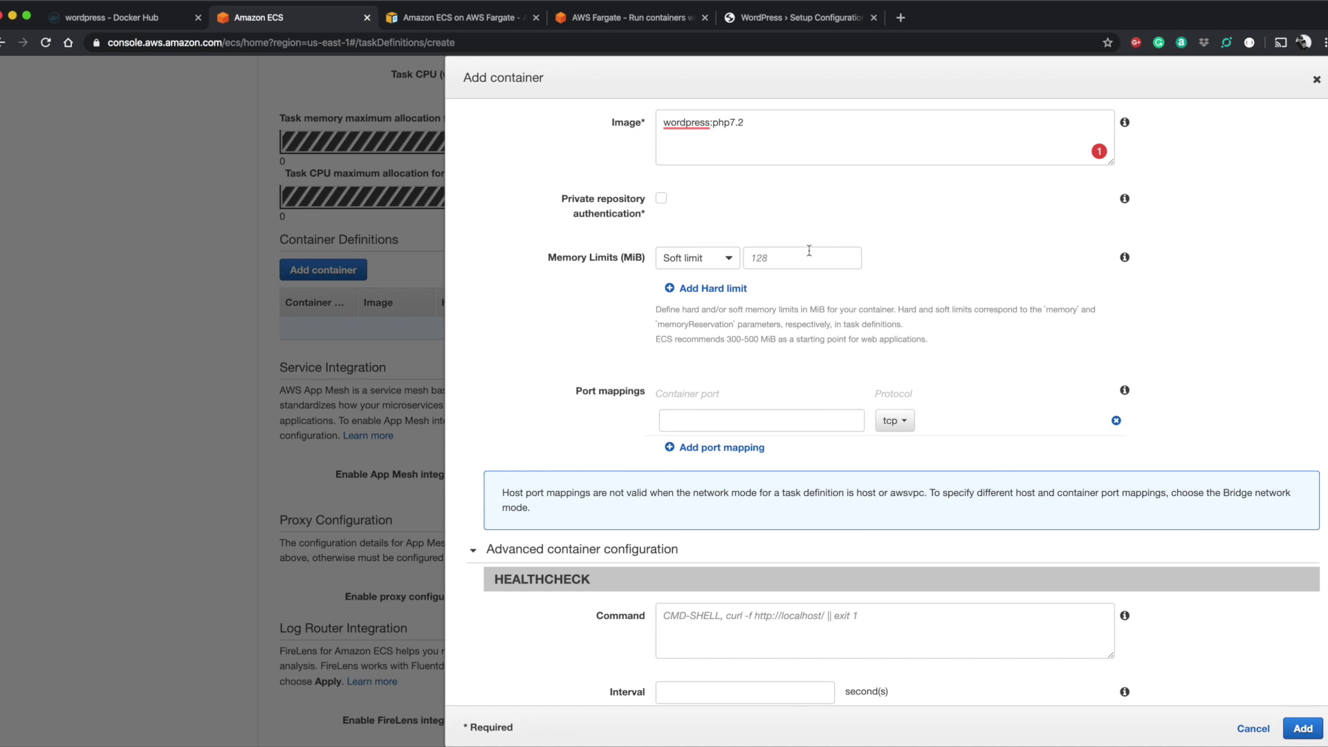
{"action": "scroll", "coordinate": [809, 253], "scroll_direction": "down", "scroll_amount": 3}
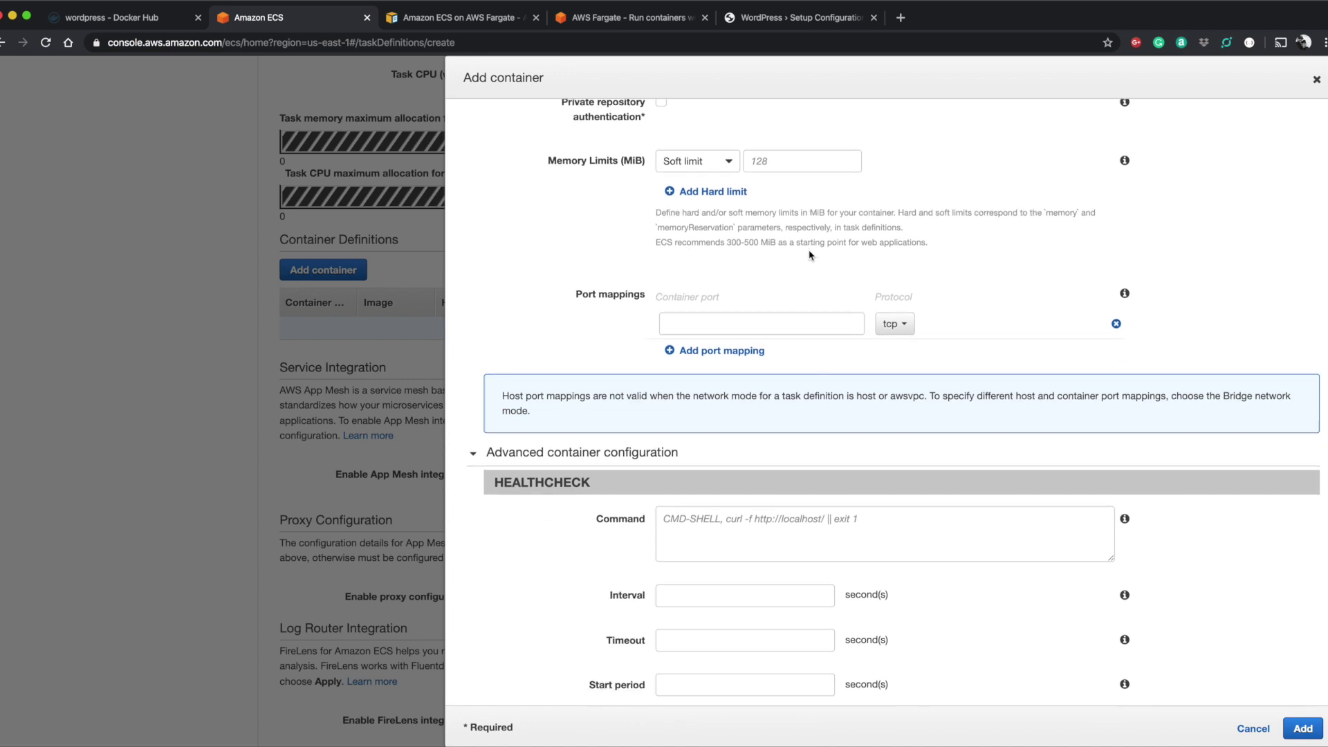
{"action": "left_click", "coordinate": [709, 299]}
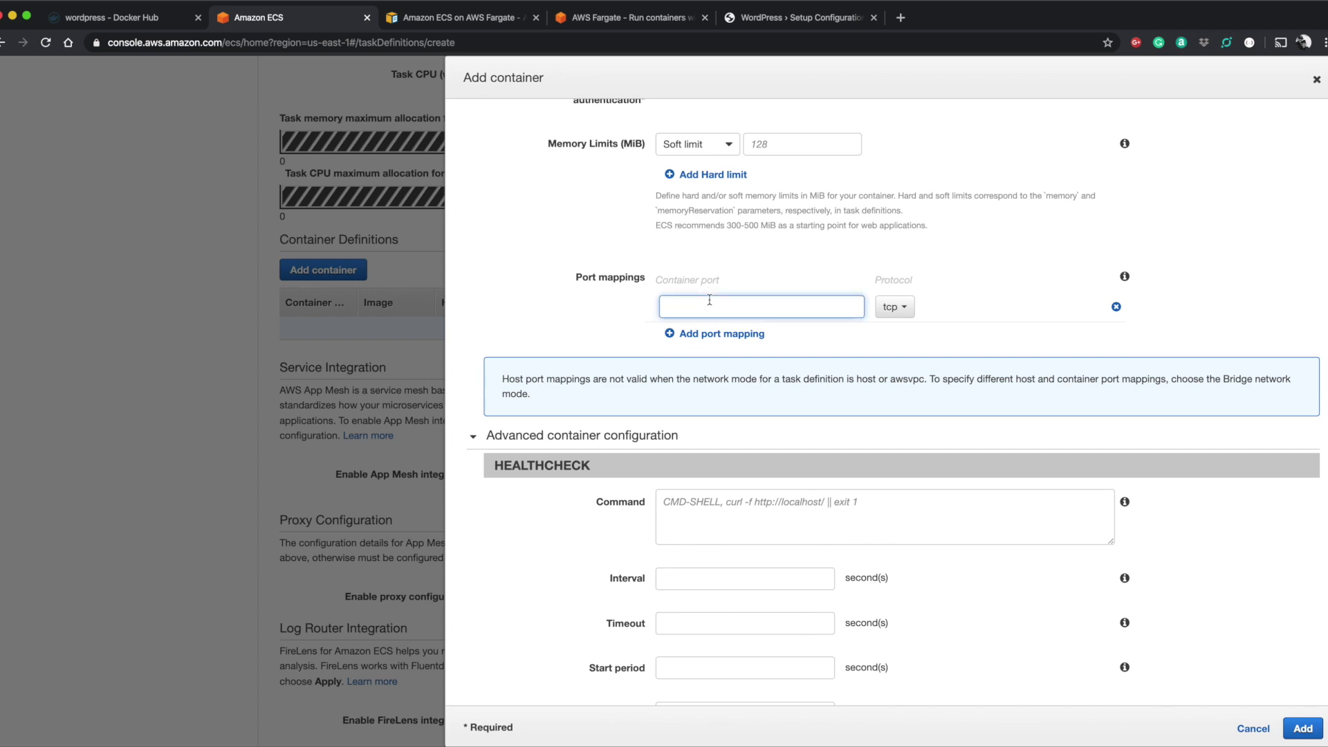
{"action": "scroll", "coordinate": [709, 299], "scroll_direction": "down", "scroll_amount": 5}
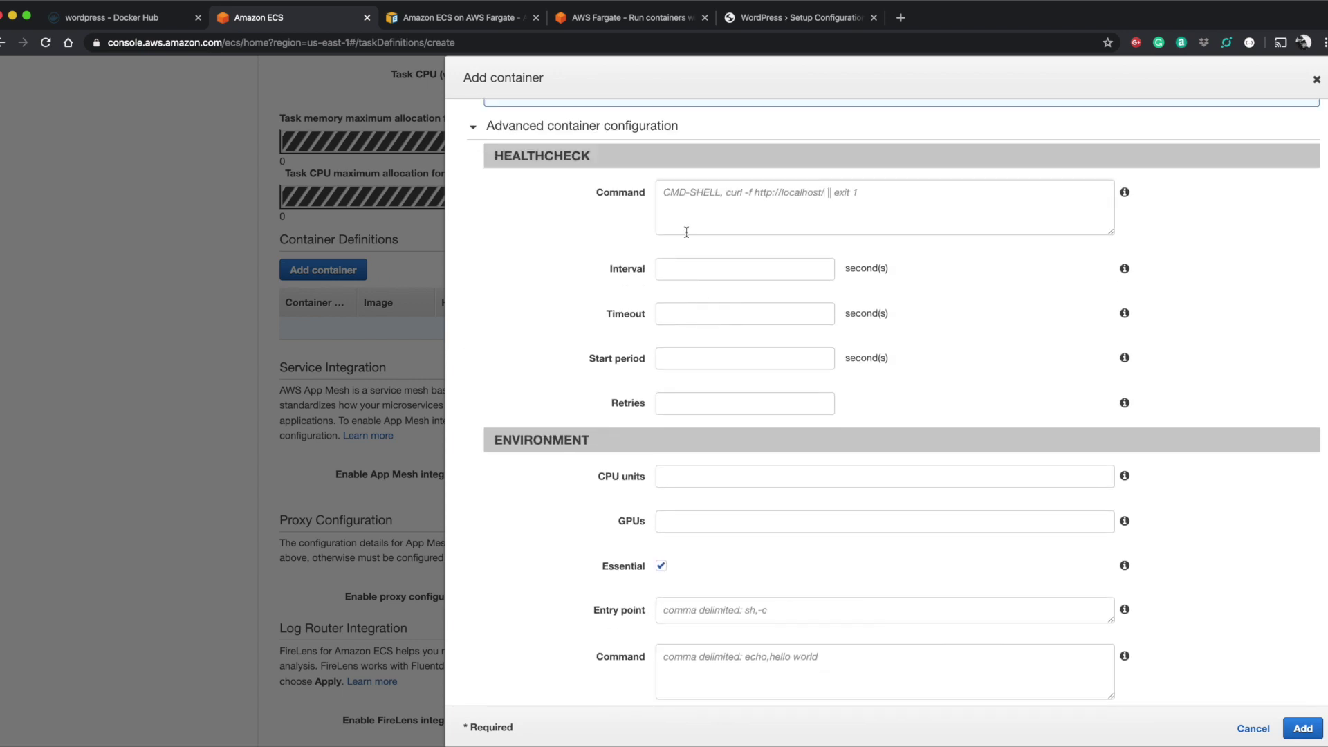
{"action": "left_click", "coordinate": [688, 227]}
{"action": "scroll", "coordinate": [697, 249], "scroll_direction": "down", "scroll_amount": 5}
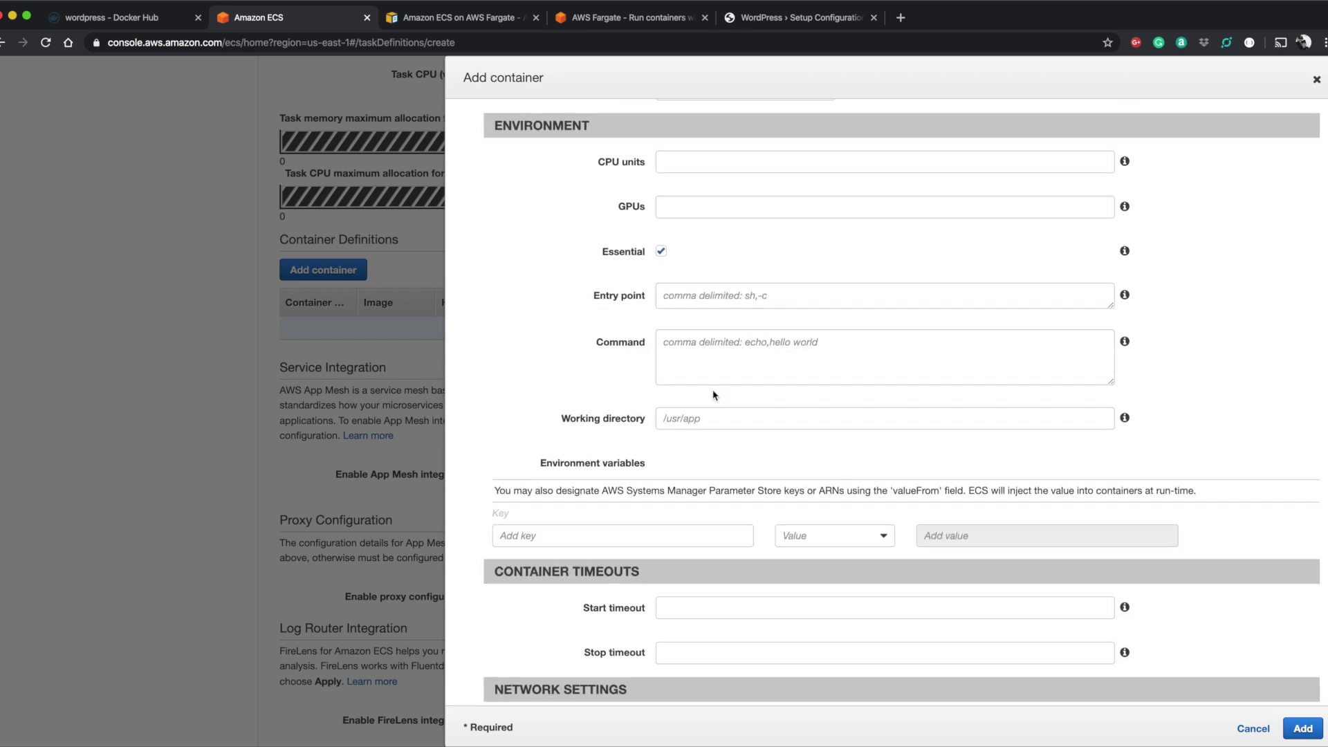
{"action": "left_click", "coordinate": [722, 303]}
{"action": "left_click", "coordinate": [734, 352]}
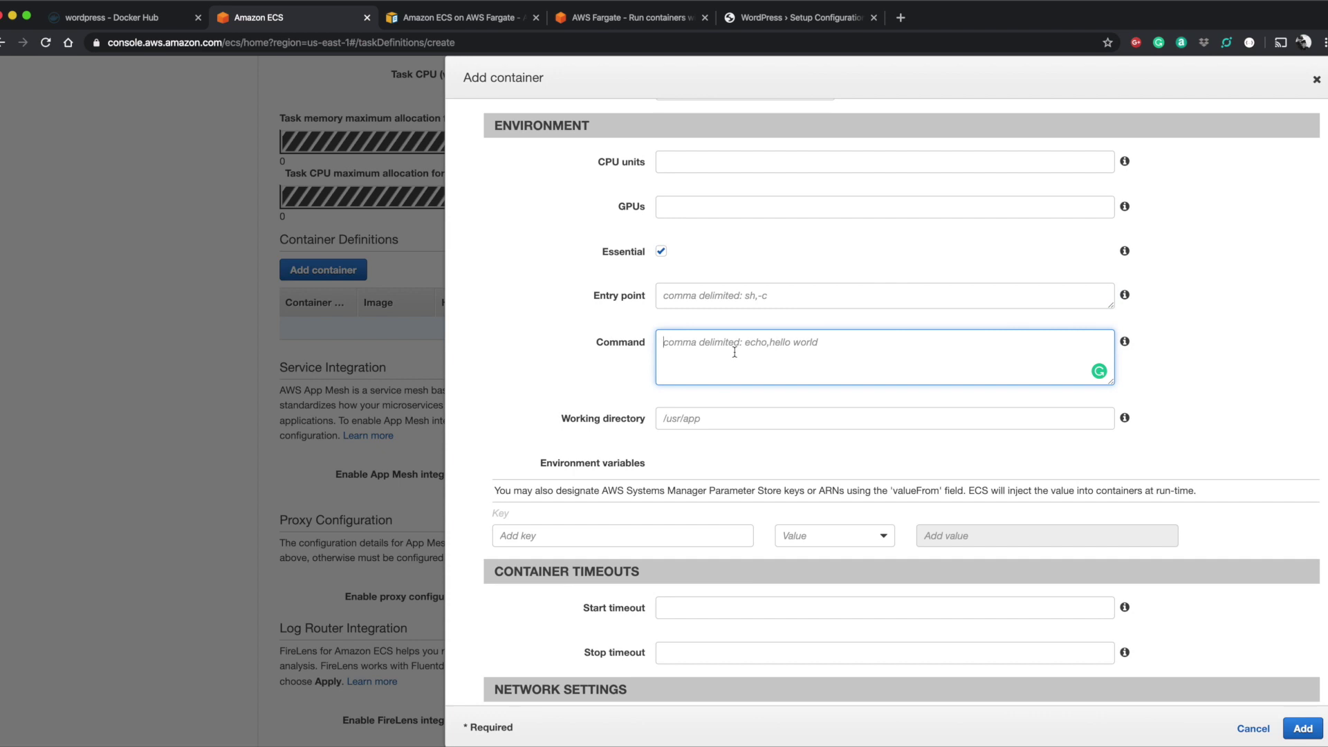
{"action": "scroll", "coordinate": [734, 352], "scroll_direction": "down", "scroll_amount": 3}
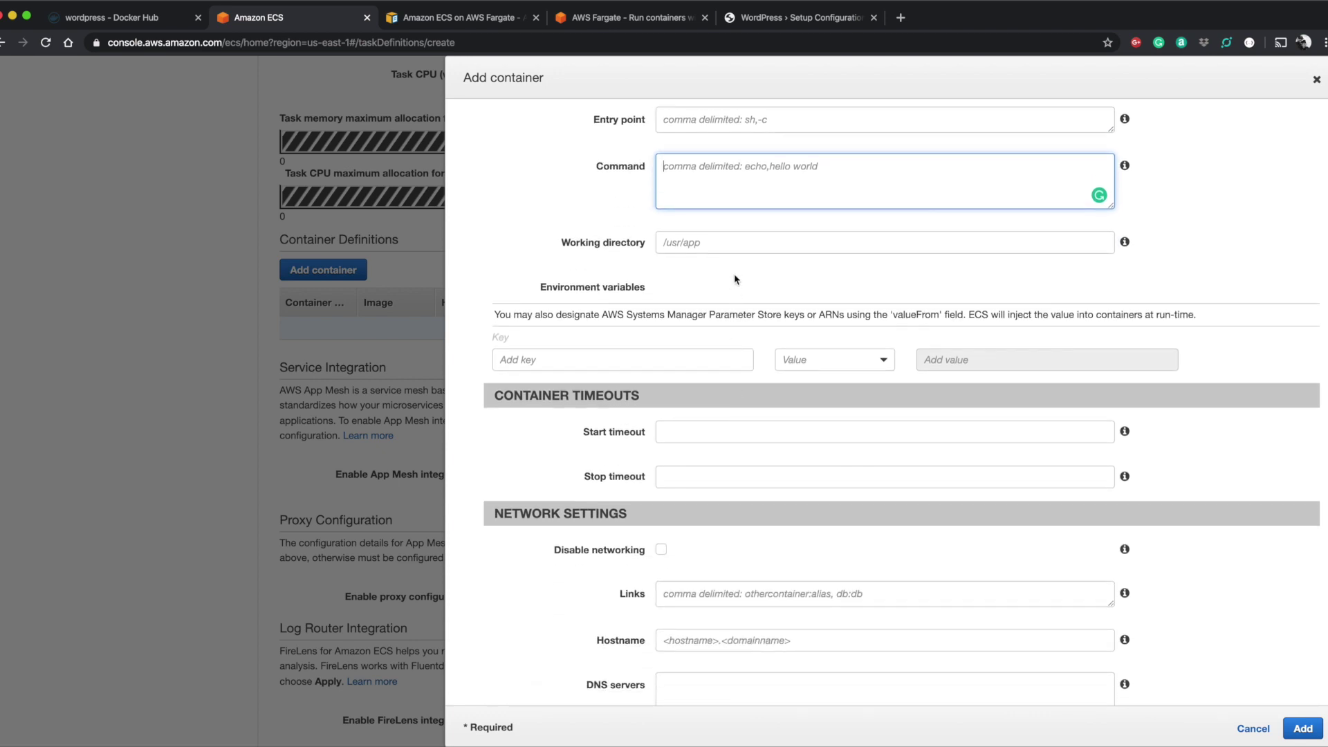
Examine the container's environment variable value types, network settings, read-only root file system option and mount point source volumes.
{"action": "left_click", "coordinate": [691, 374]}
{"action": "left_click", "coordinate": [687, 358]}
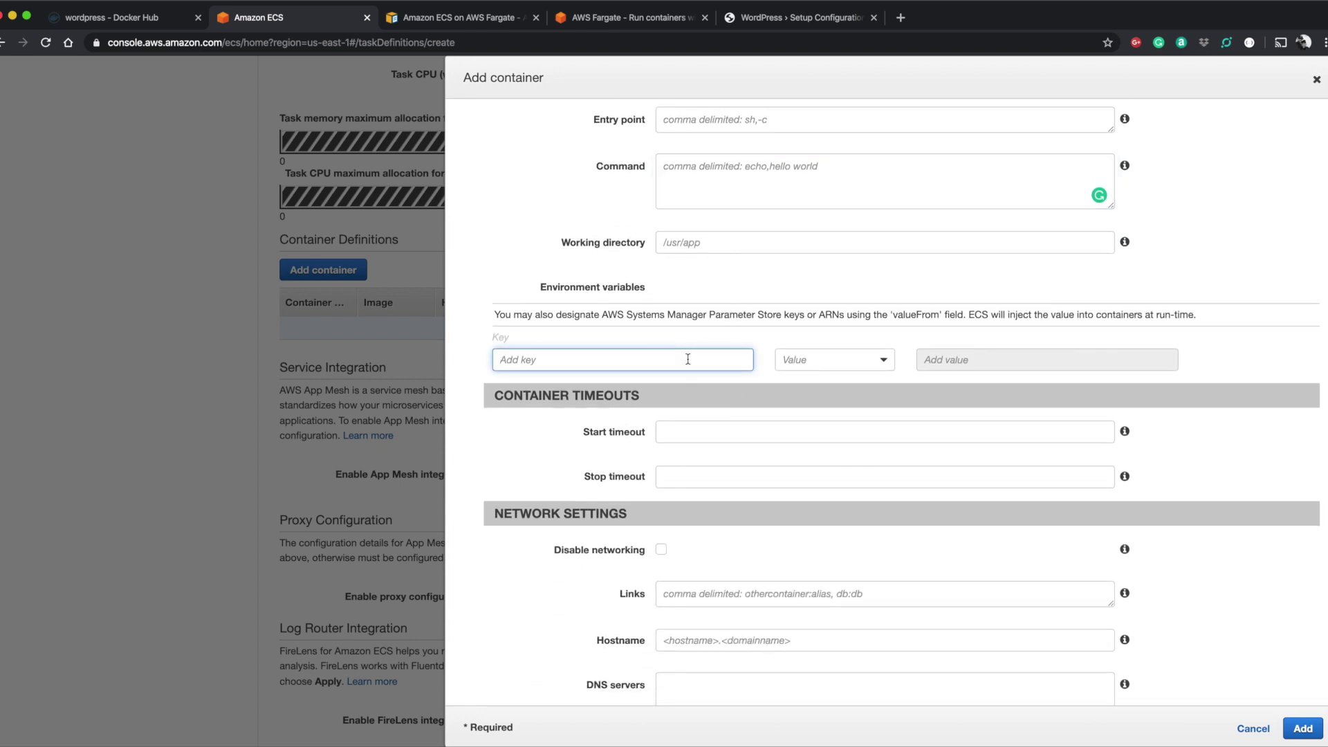
{"action": "left_click_drag", "start_coordinate": [637, 314], "coordinate": [788, 311]}
{"action": "left_click", "coordinate": [825, 360]}
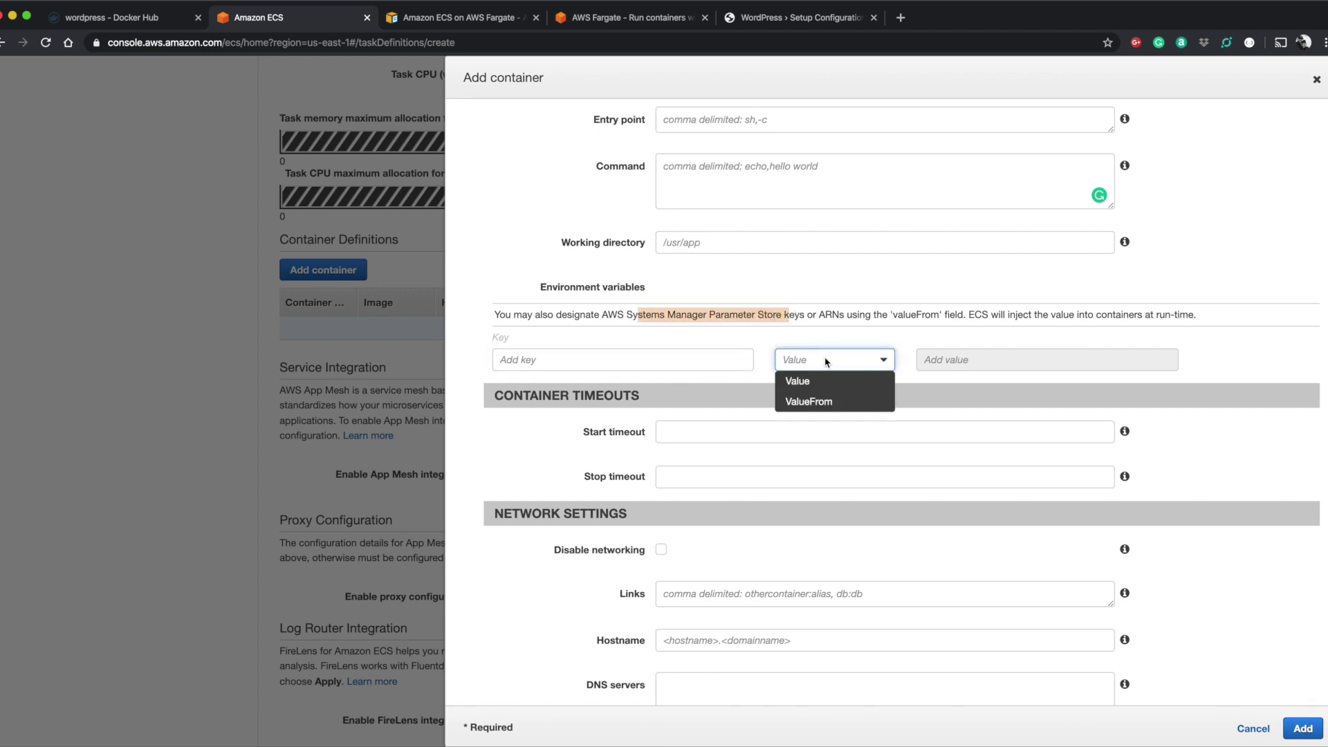
{"action": "left_click", "coordinate": [840, 355]}
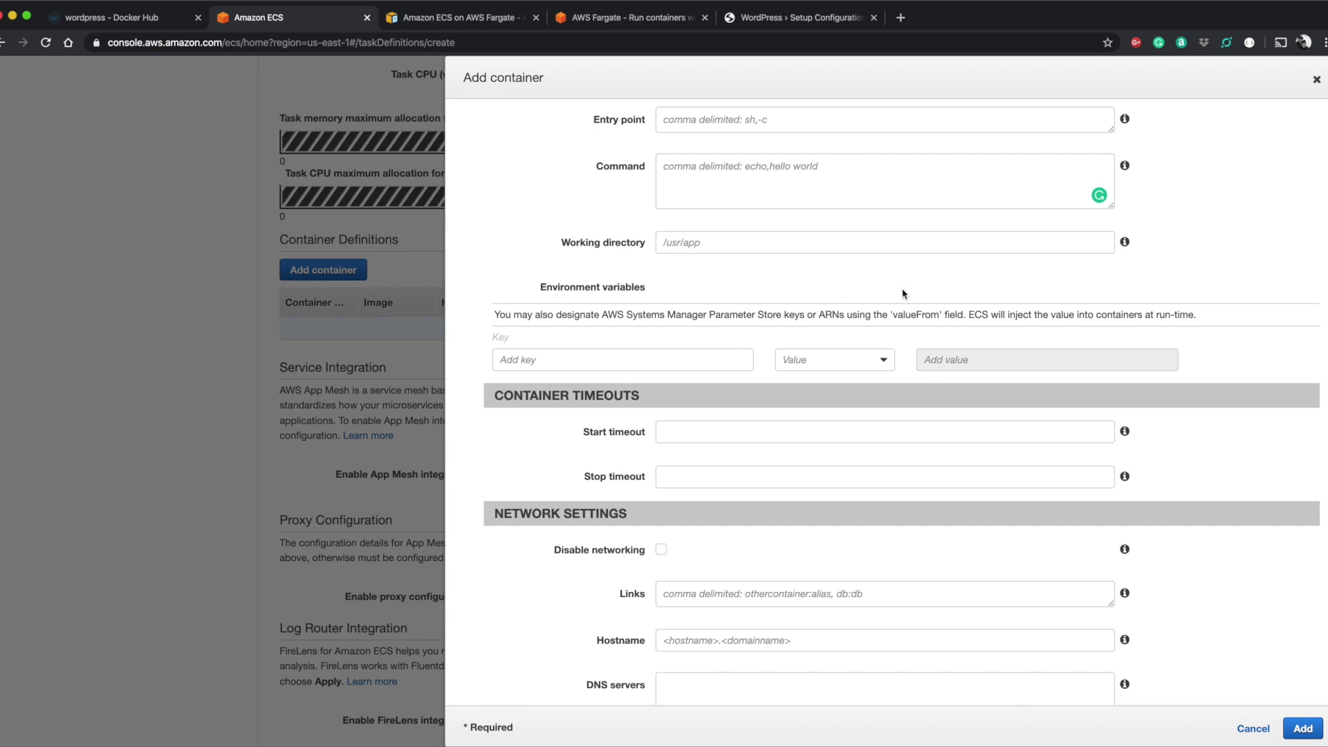
{"action": "scroll", "coordinate": [863, 470], "scroll_direction": "down", "scroll_amount": 4}
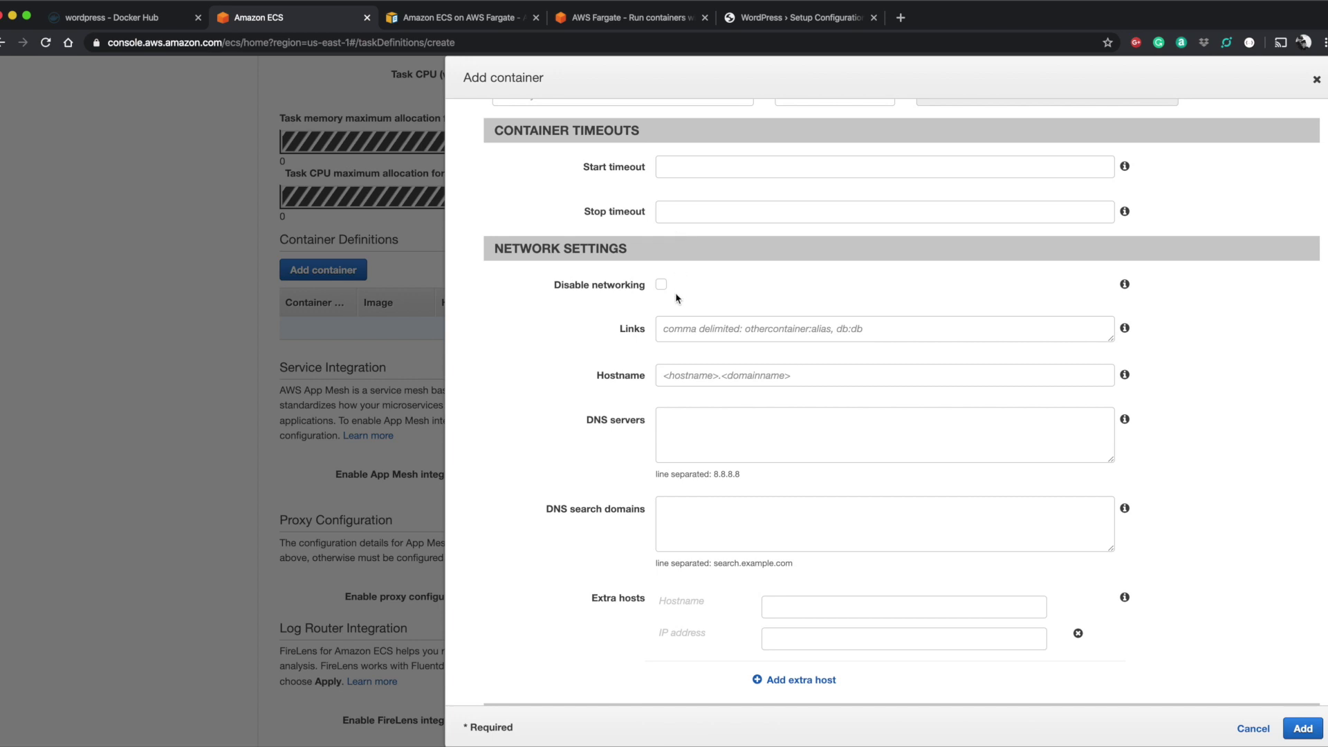
{"action": "scroll", "coordinate": [676, 298], "scroll_direction": "down", "scroll_amount": 8}
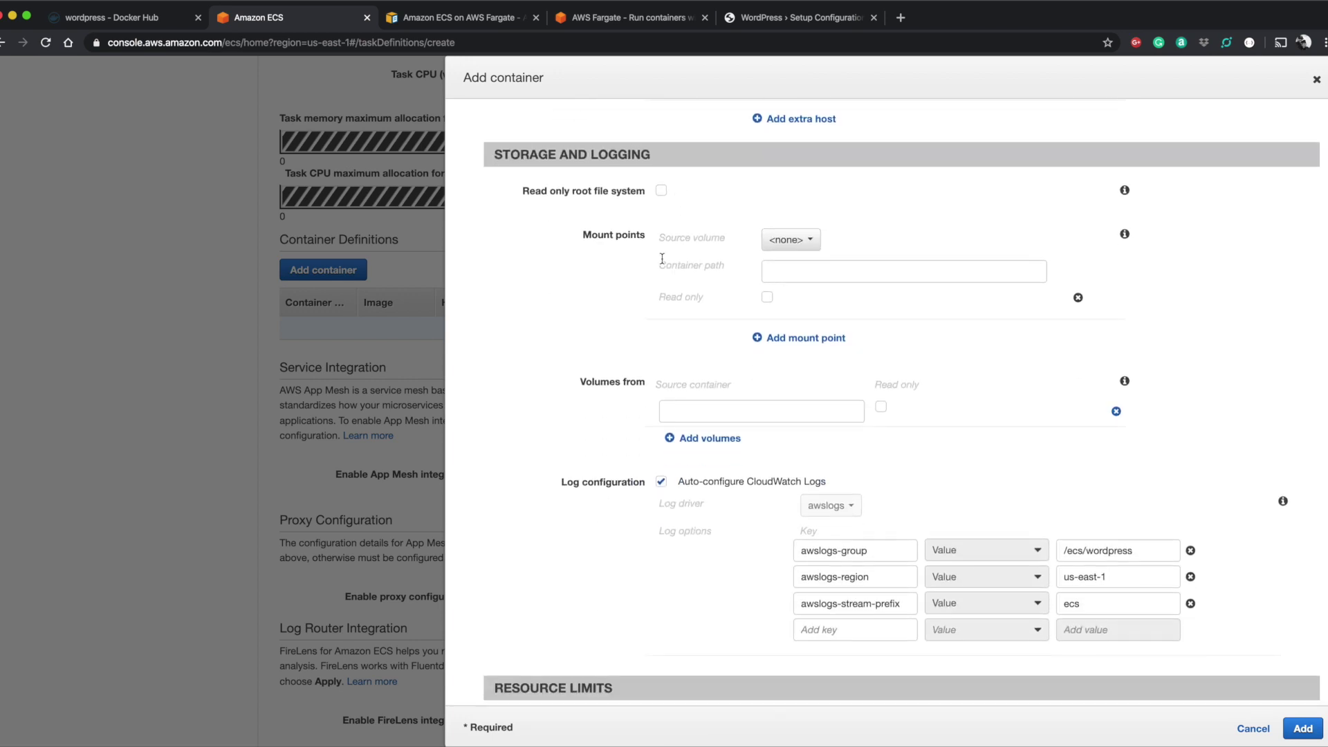
{"action": "left_click", "coordinate": [661, 191]}
{"action": "left_click", "coordinate": [660, 191]}
{"action": "scroll", "coordinate": [719, 179], "scroll_direction": "down", "scroll_amount": 1}
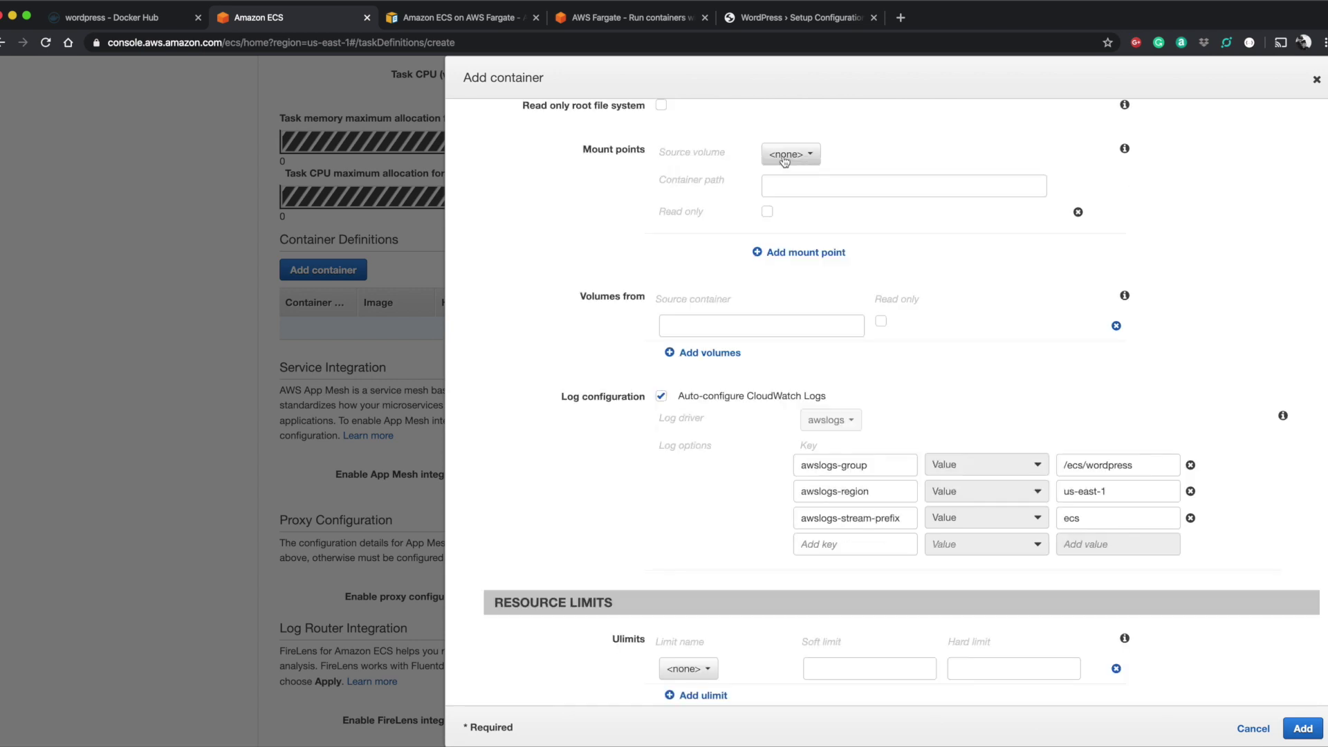
{"action": "left_click", "coordinate": [785, 155]}
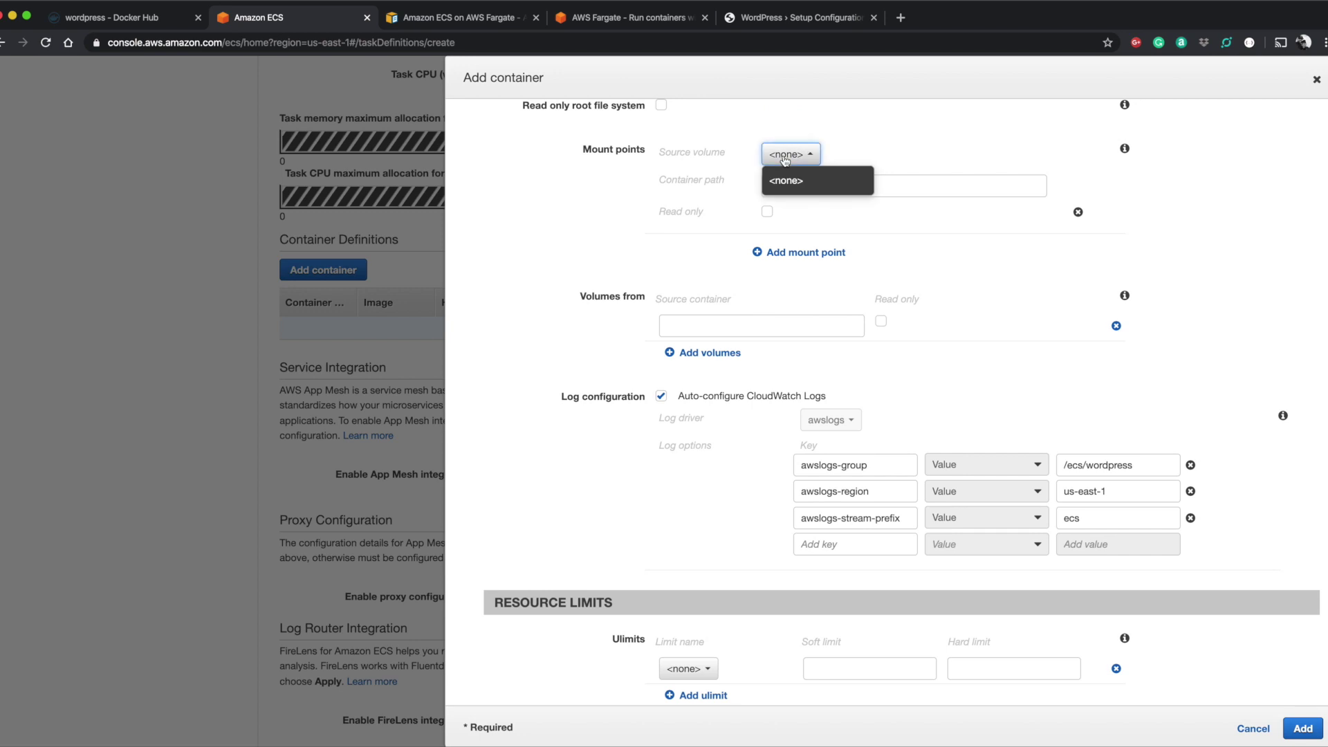
{"action": "left_click", "coordinate": [686, 238]}
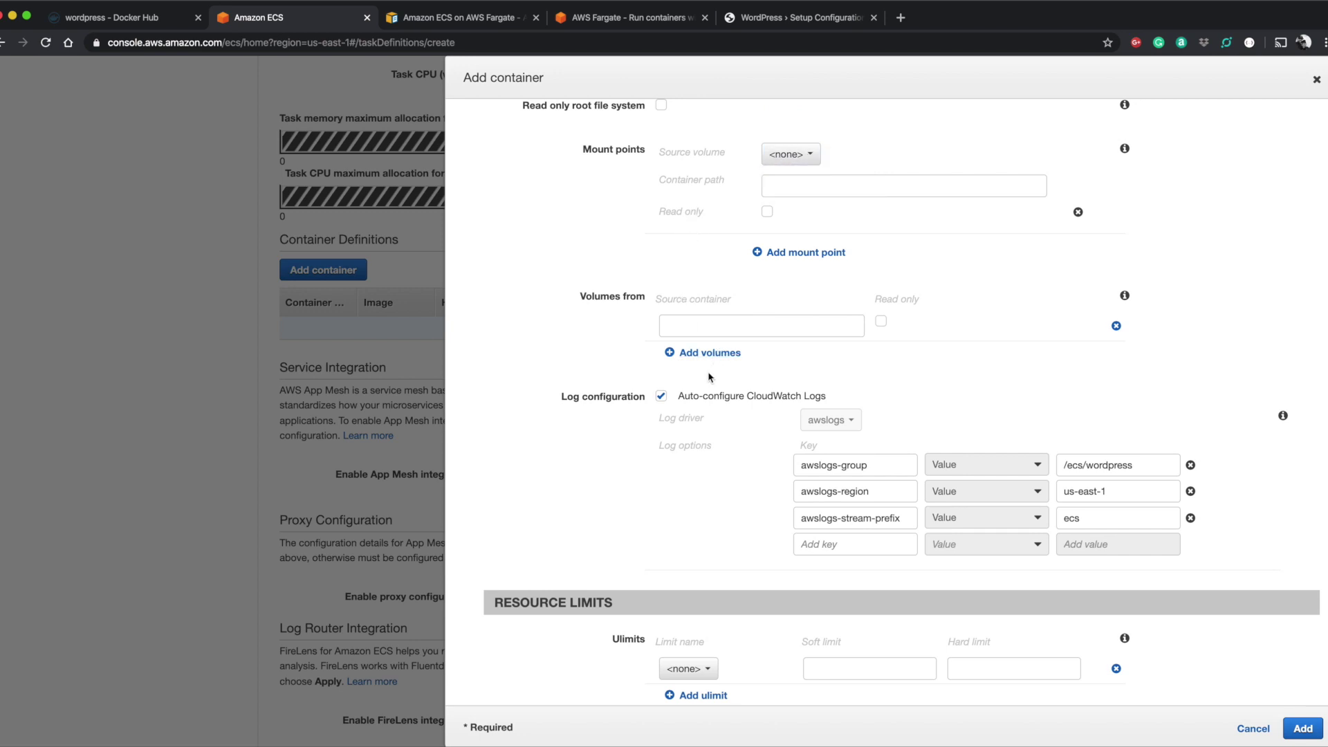
Check the available log drivers and turn off auto-configuration of CloudWatch Logs for the wp container.
{"action": "left_click", "coordinate": [712, 402]}
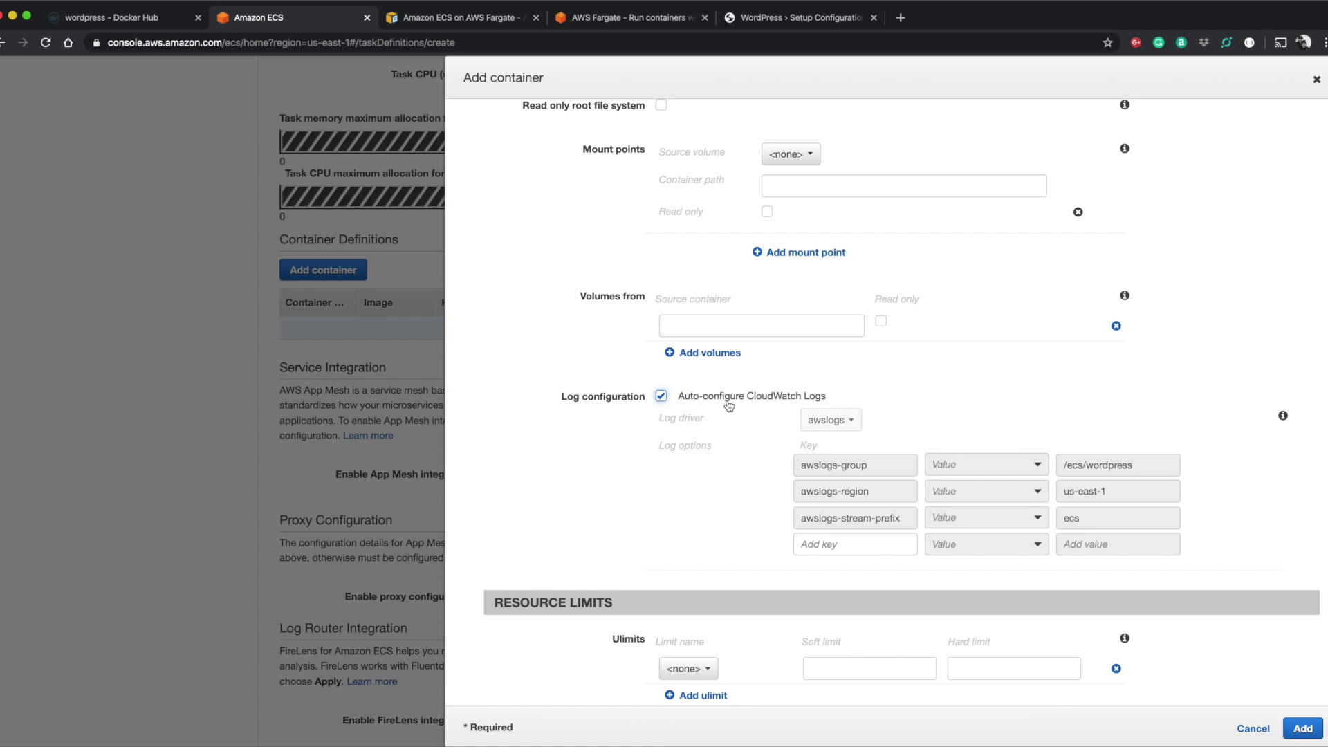
{"action": "left_click", "coordinate": [716, 402]}
{"action": "left_click", "coordinate": [825, 421]}
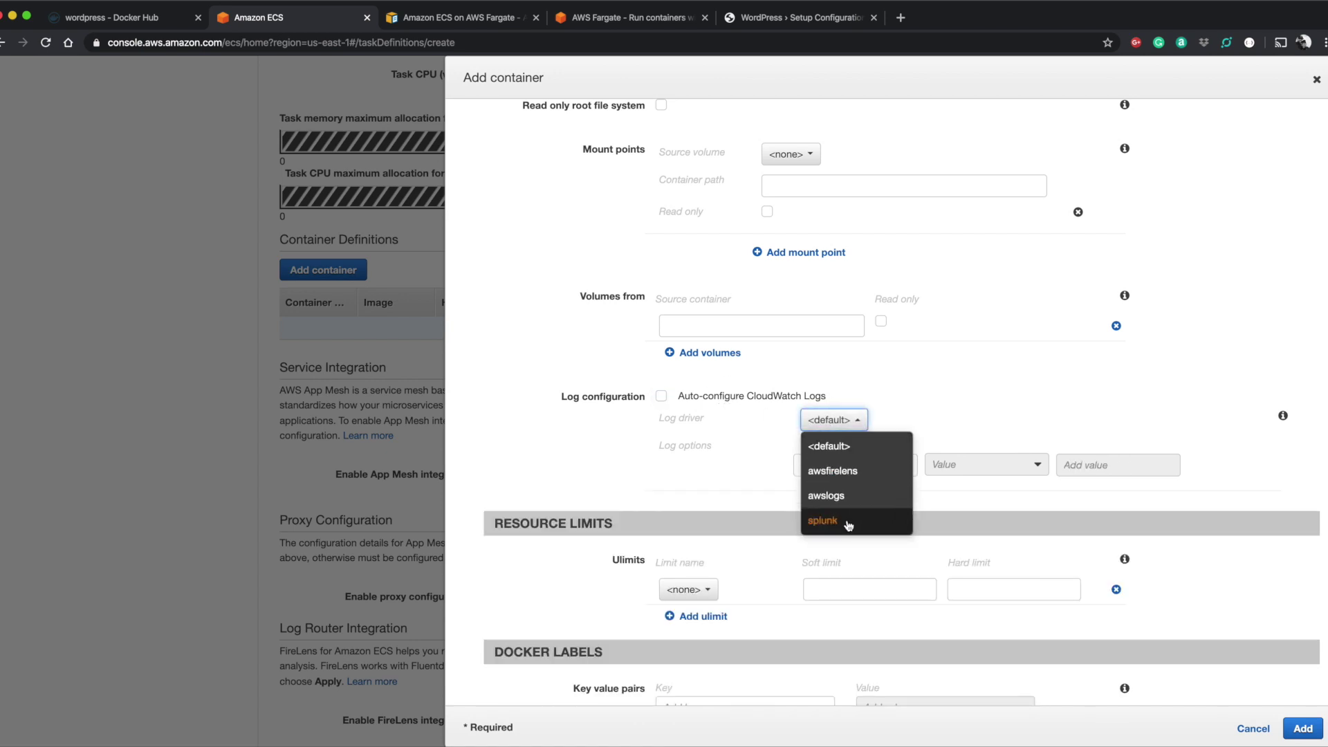
{"action": "left_click", "coordinate": [705, 399]}
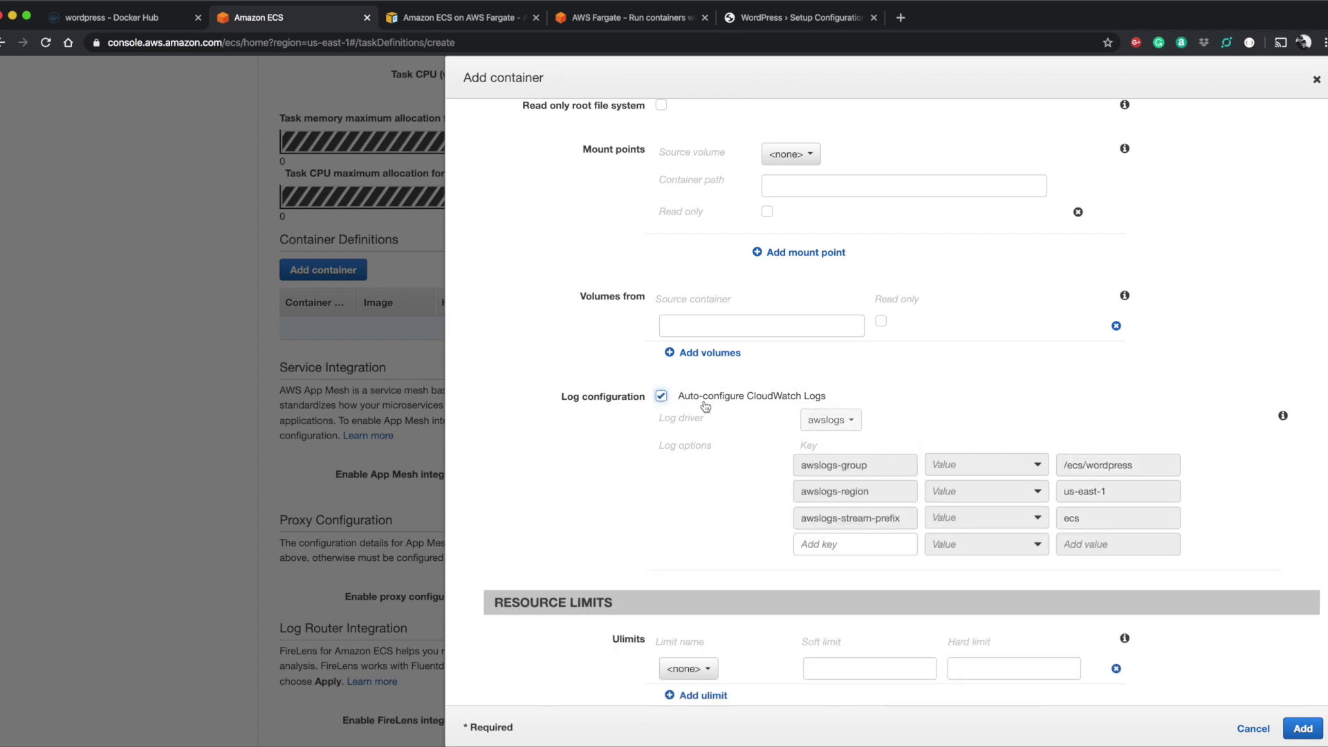
{"action": "left_click", "coordinate": [705, 402]}
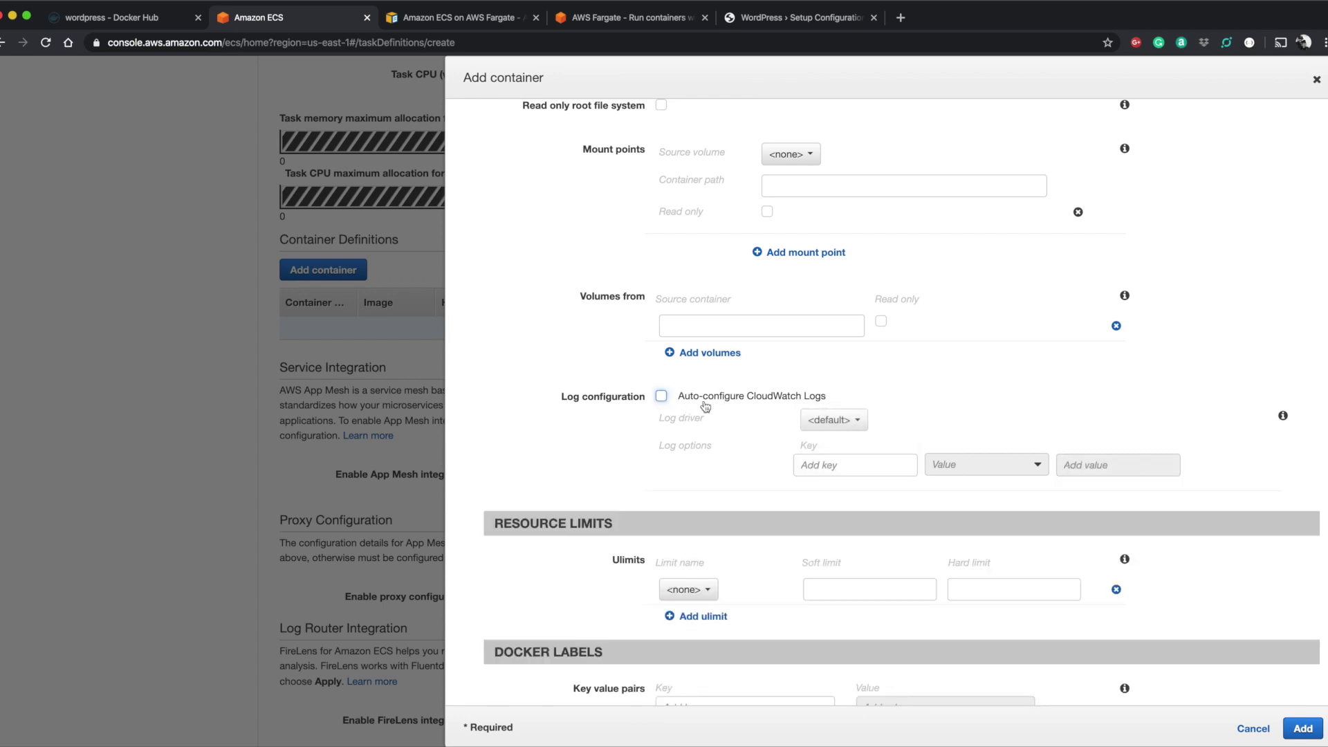
Add the wp container to the task definition and create the wordpress task definition.
{"action": "scroll", "coordinate": [703, 400], "scroll_direction": "down", "scroll_amount": 5}
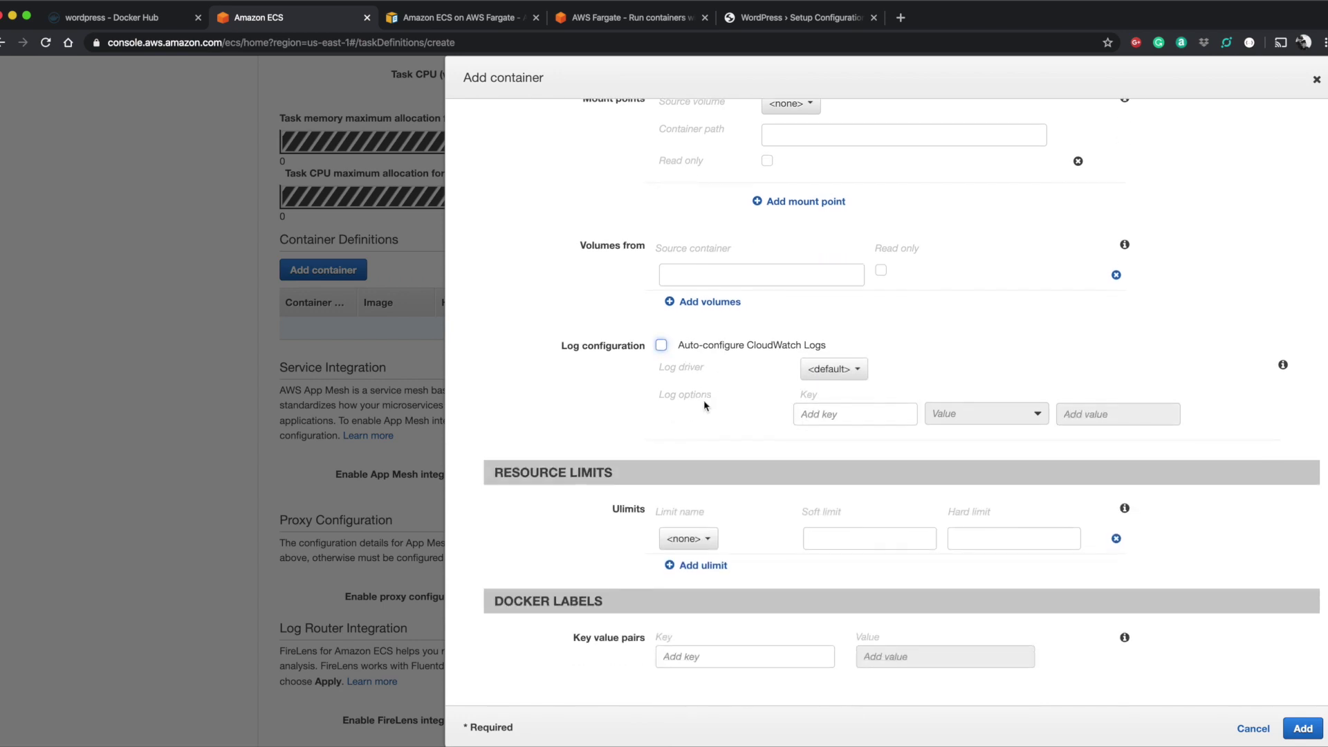
{"action": "left_click", "coordinate": [558, 466]}
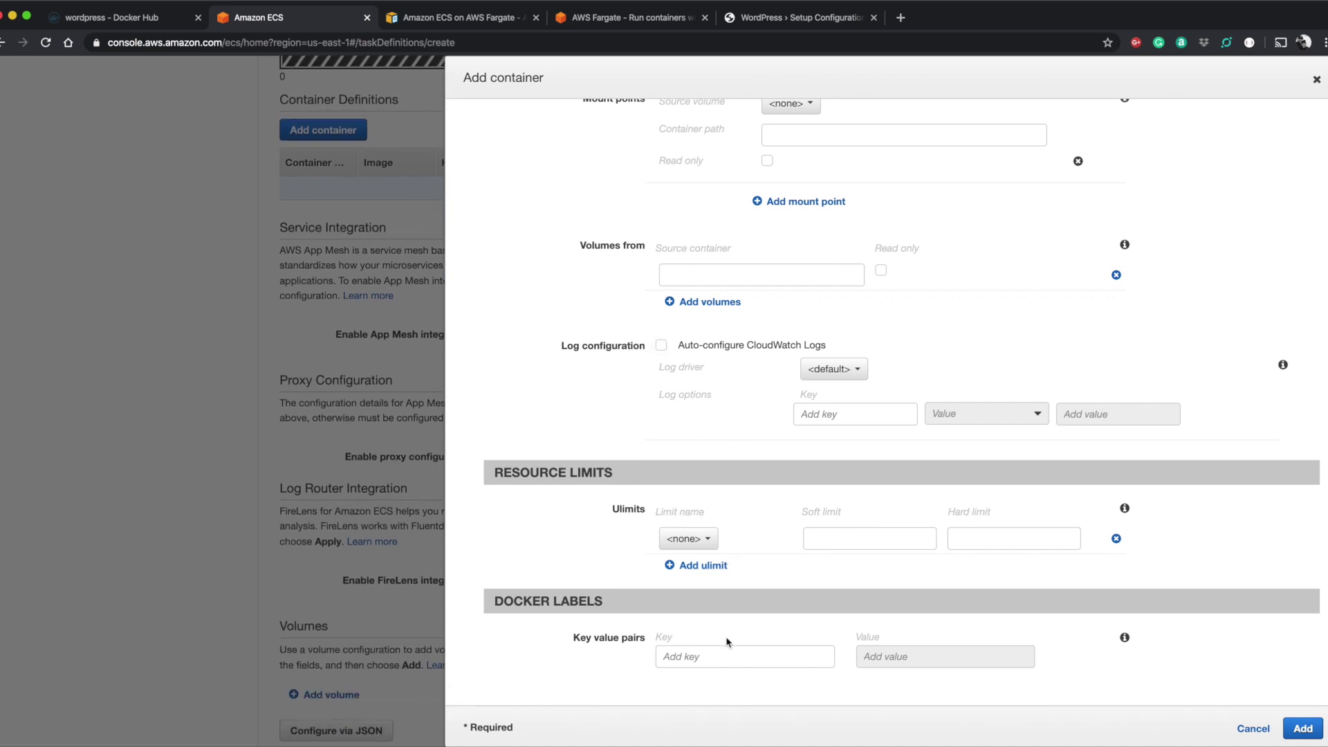
{"action": "left_click", "coordinate": [1303, 728]}
{"action": "scroll", "coordinate": [560, 229], "scroll_direction": "down", "scroll_amount": 2}
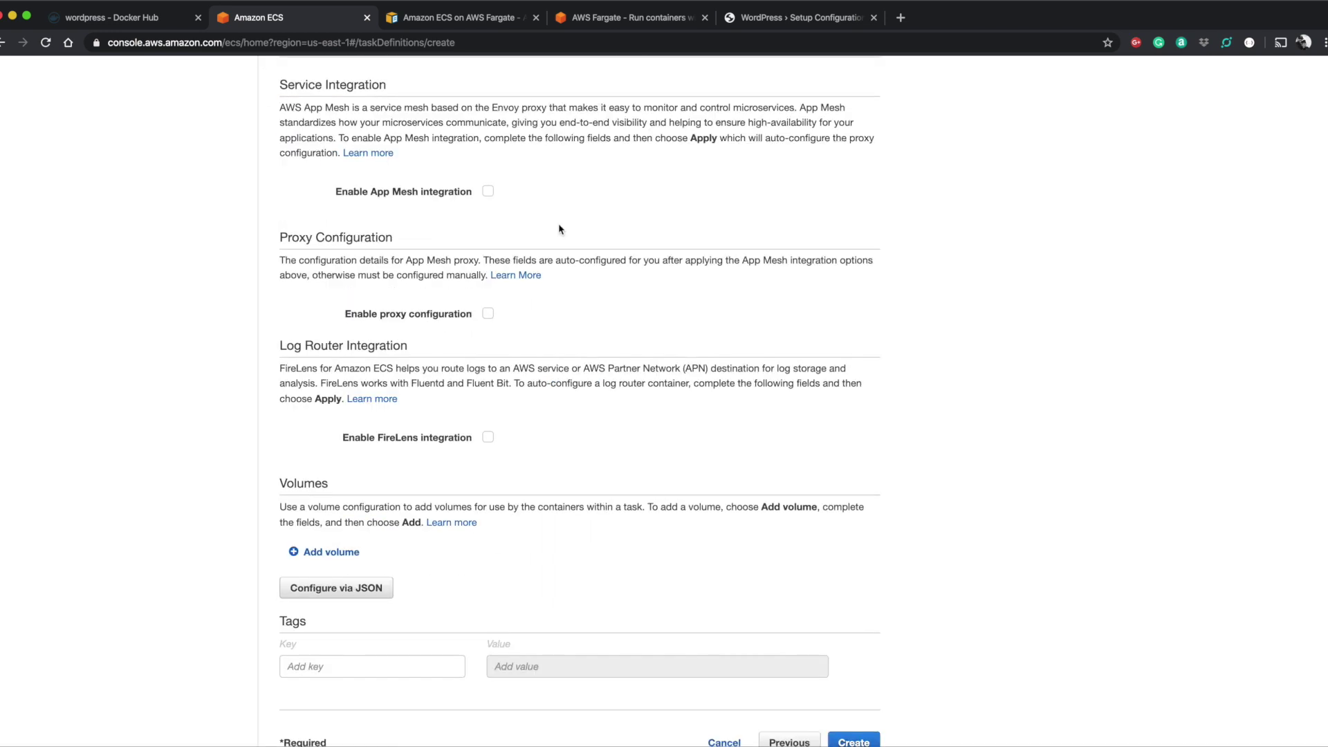
{"action": "scroll", "coordinate": [559, 408], "scroll_direction": "down", "scroll_amount": 1}
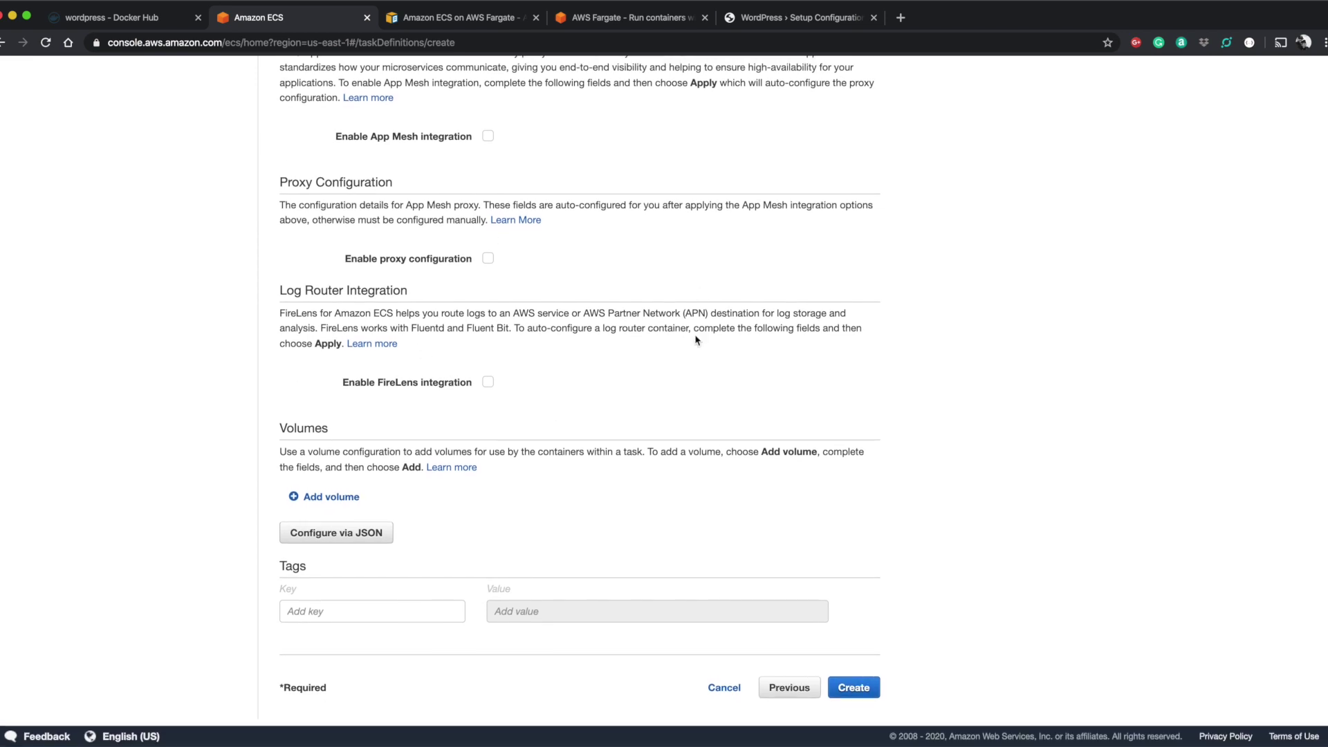
{"action": "left_click", "coordinate": [873, 689]}
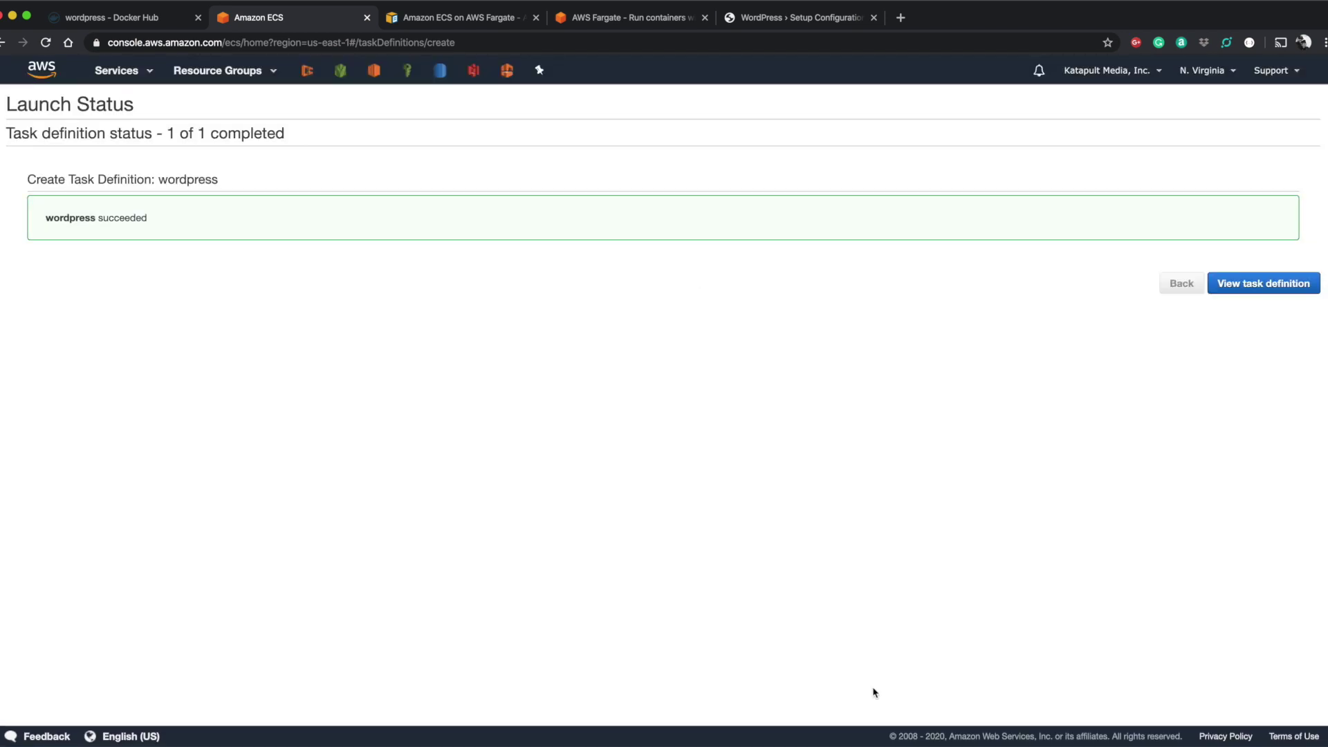
Open the newly created wordpress task definition and review its revision, task size and container definitions.
{"action": "left_click", "coordinate": [1276, 286]}
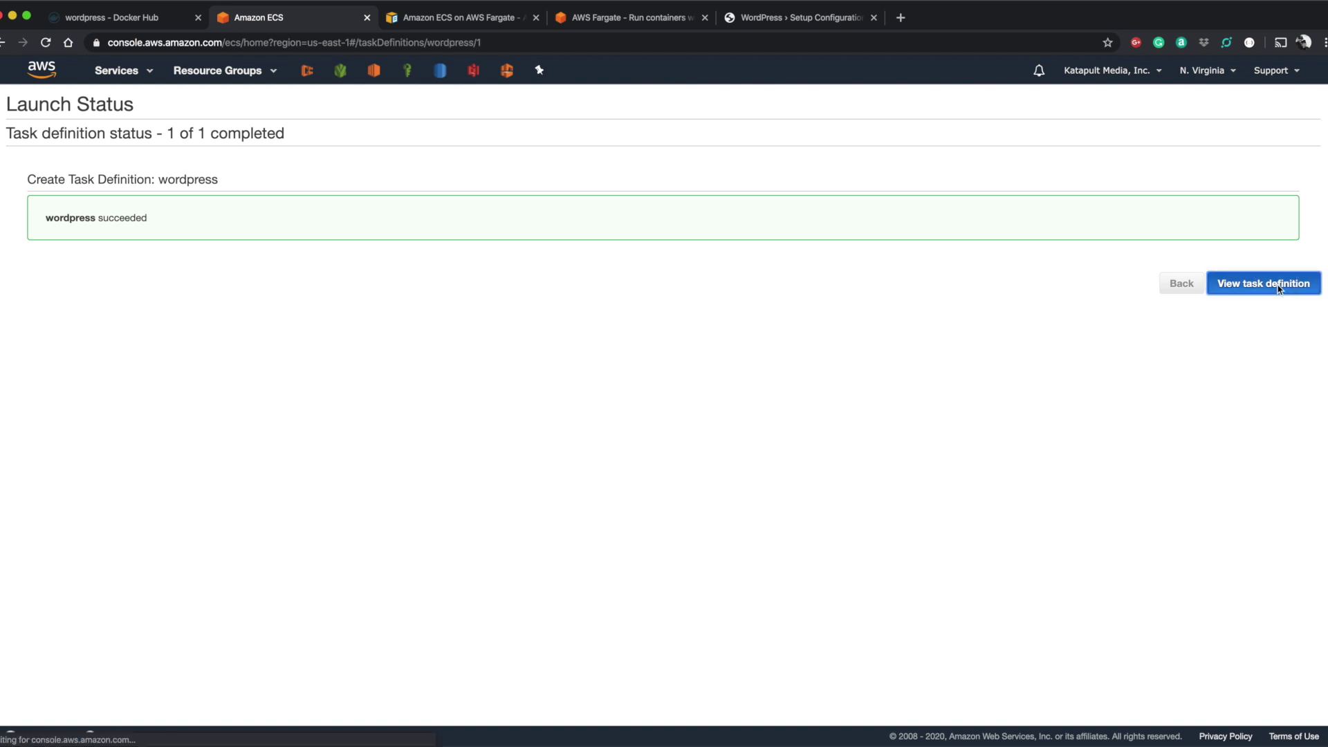
{"action": "left_click_drag", "start_coordinate": [418, 149], "coordinate": [399, 144]}
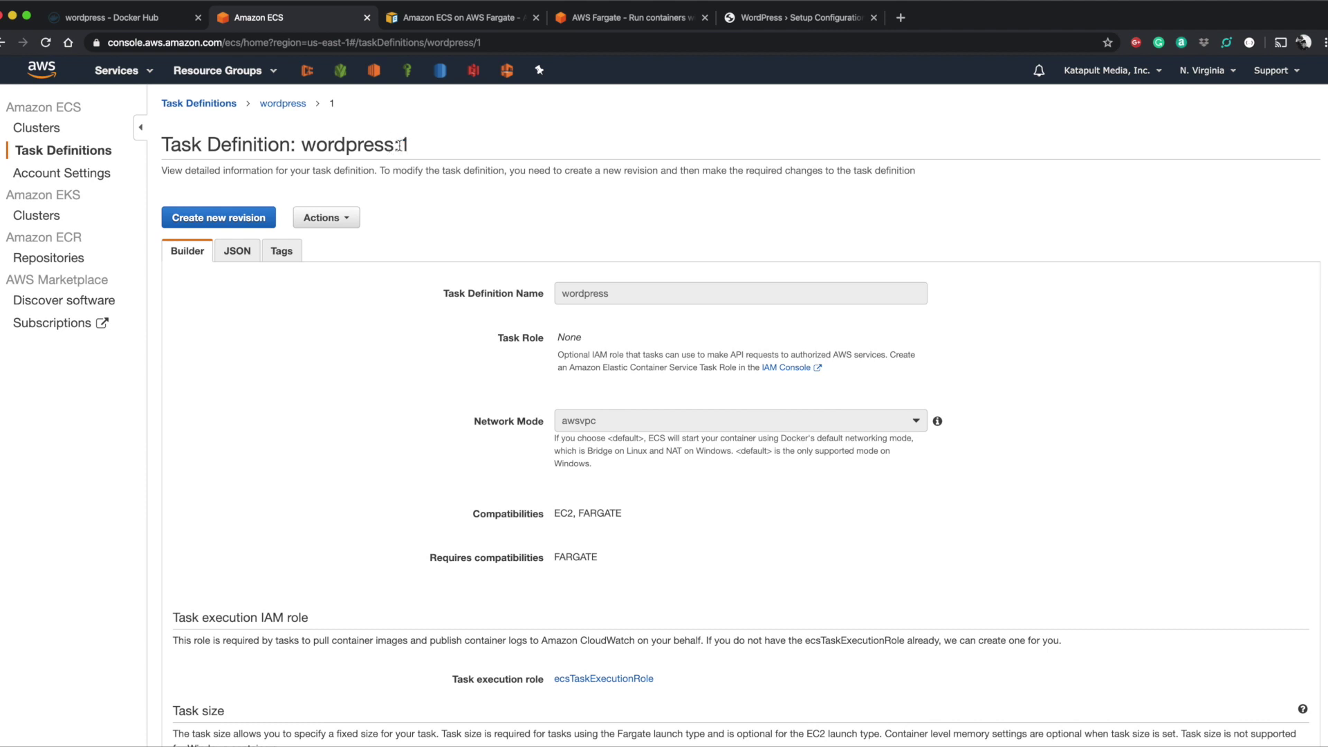
{"action": "left_click", "coordinate": [257, 252]}
{"action": "scroll", "coordinate": [477, 400], "scroll_direction": "down", "scroll_amount": 10}
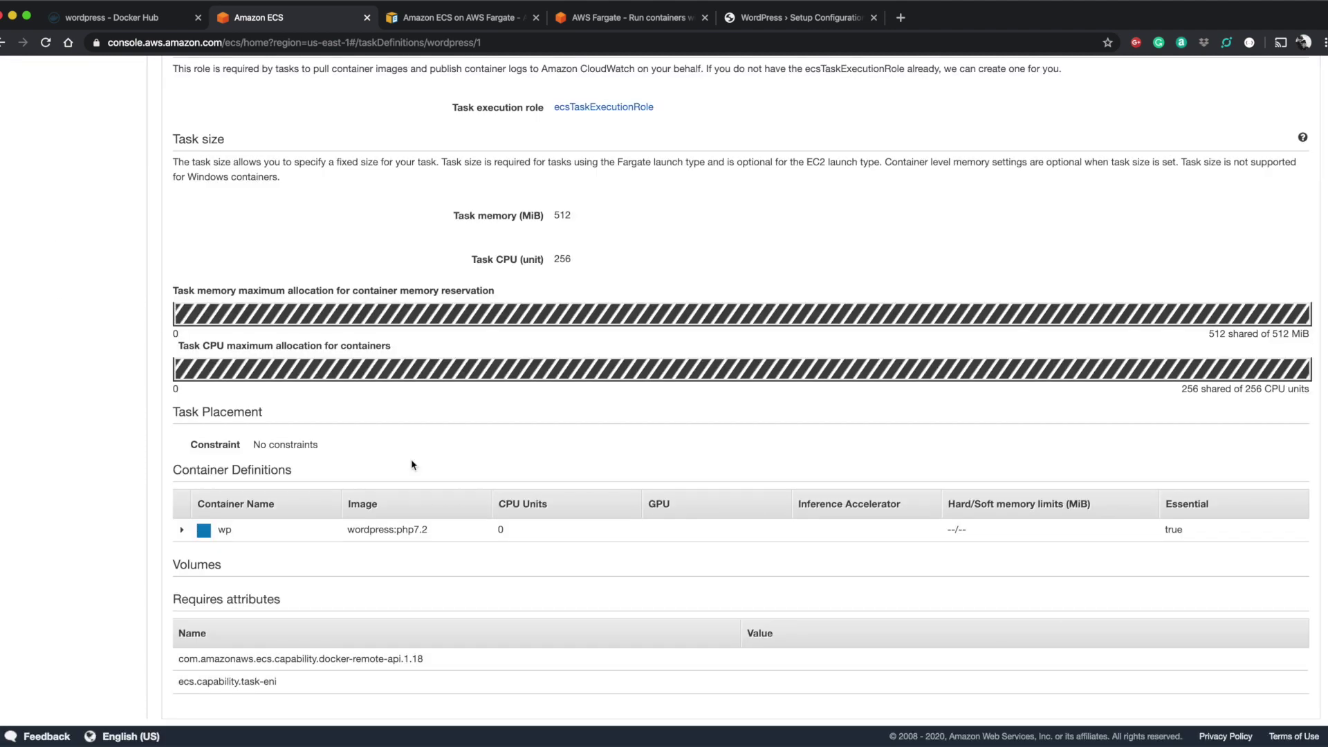
{"action": "scroll", "coordinate": [411, 464], "scroll_direction": "up", "scroll_amount": 10}
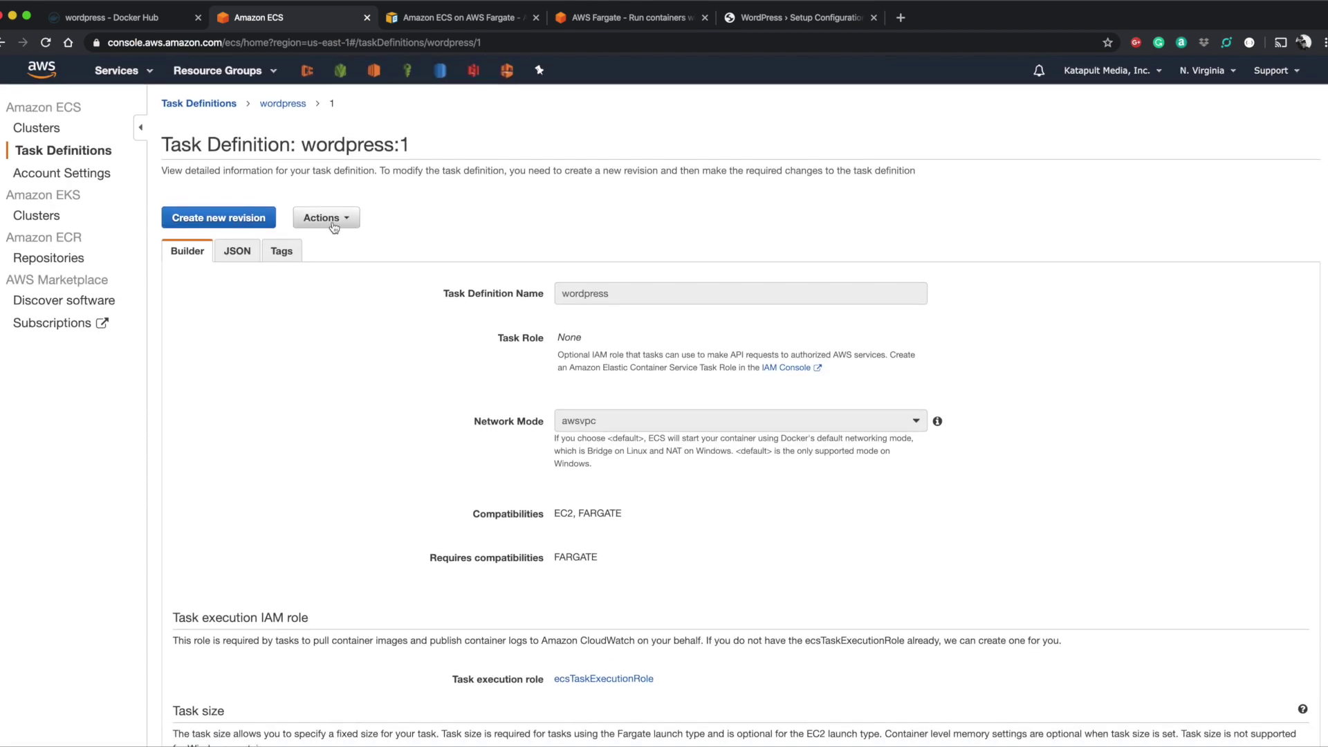
Start creating a service from the wordpress task definition with the FARGATE launch type.
{"action": "left_click", "coordinate": [330, 219]}
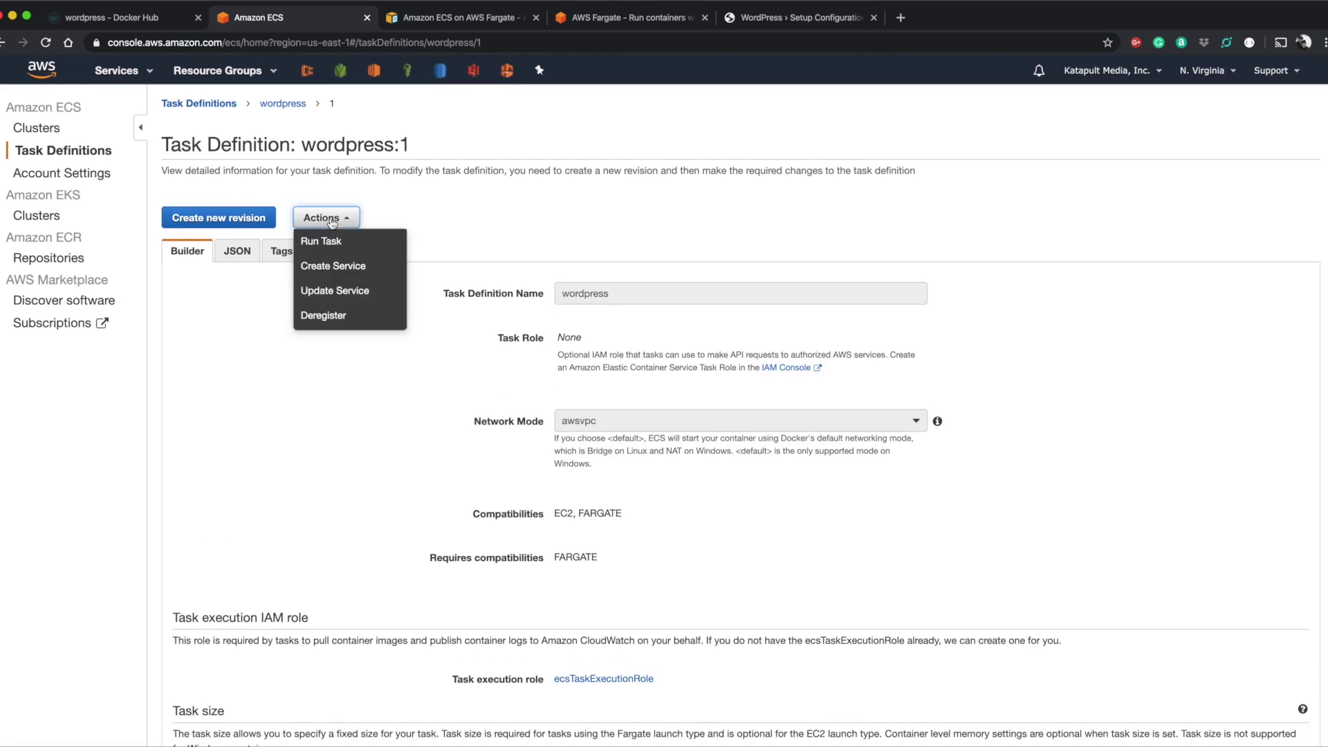
{"action": "left_click", "coordinate": [343, 274]}
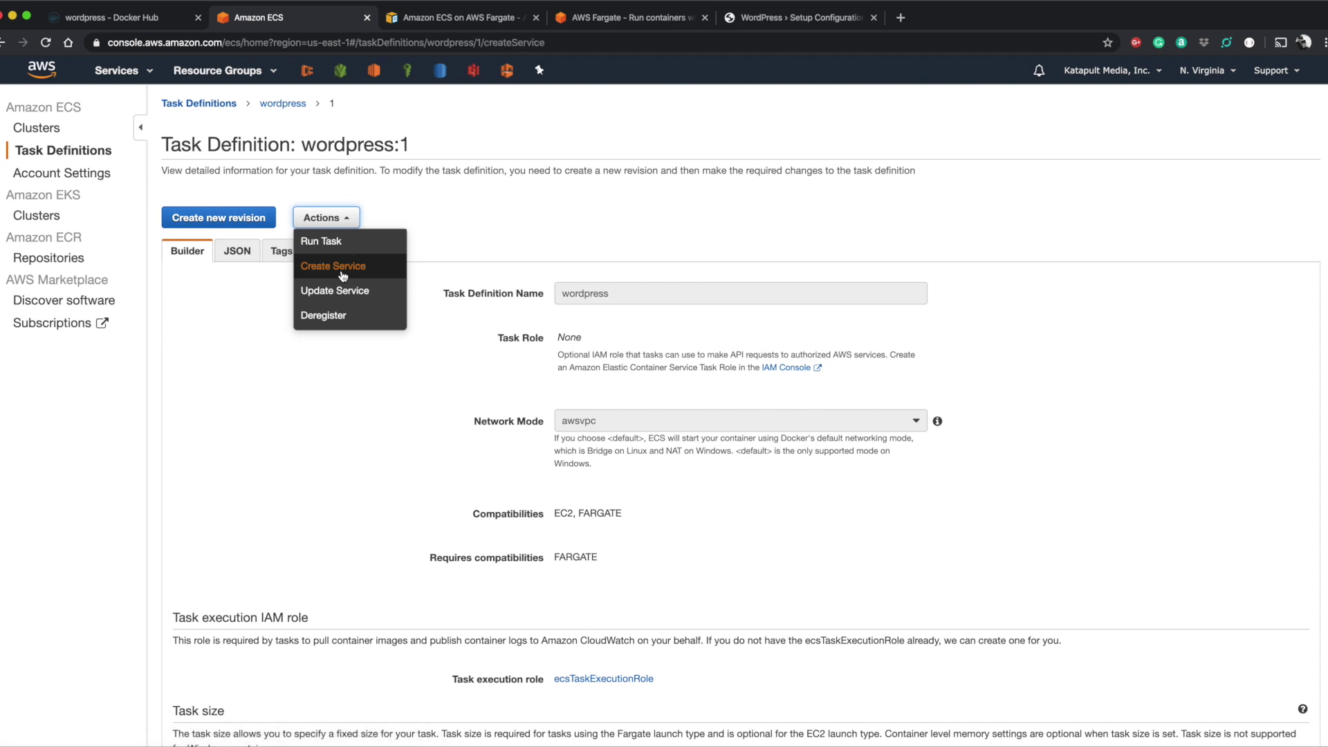
{"action": "left_click", "coordinate": [429, 277]}
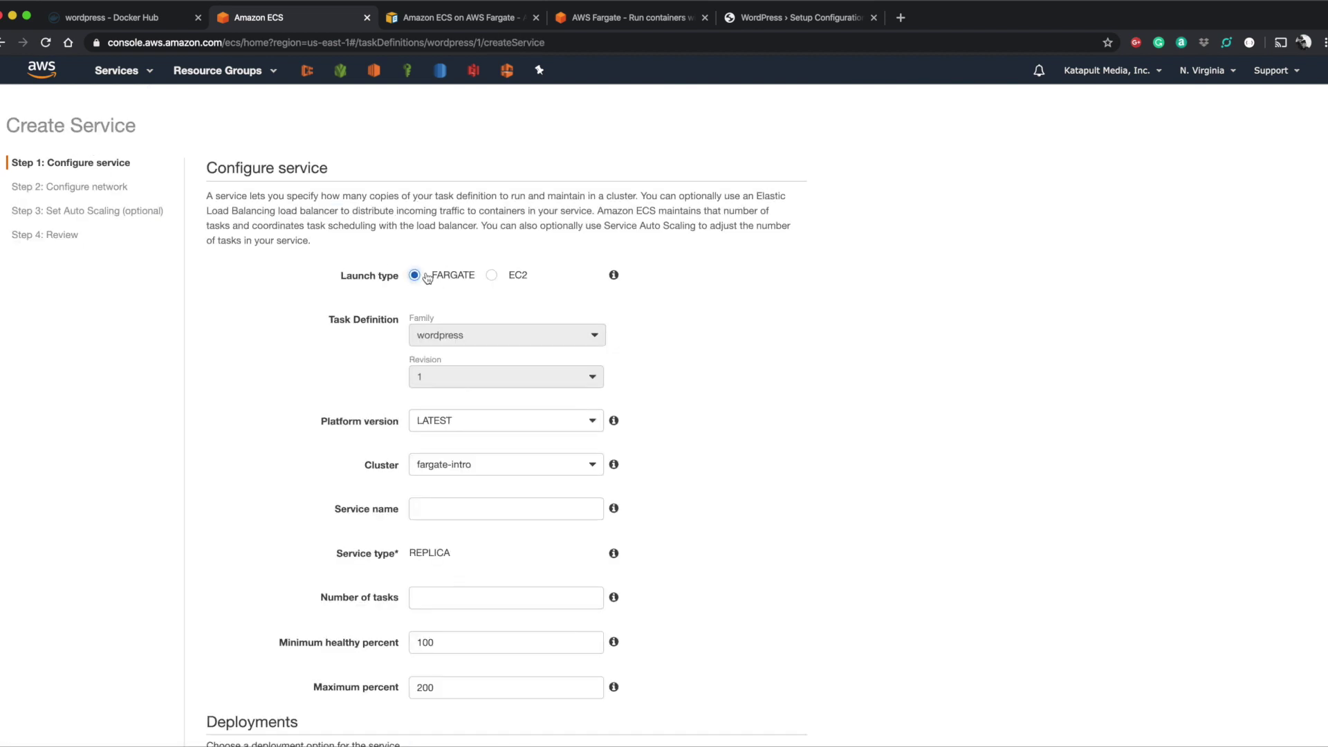
Keep the LATEST platform version and the fargate-intro cluster, and name the service wordpress.
{"action": "left_click", "coordinate": [459, 421]}
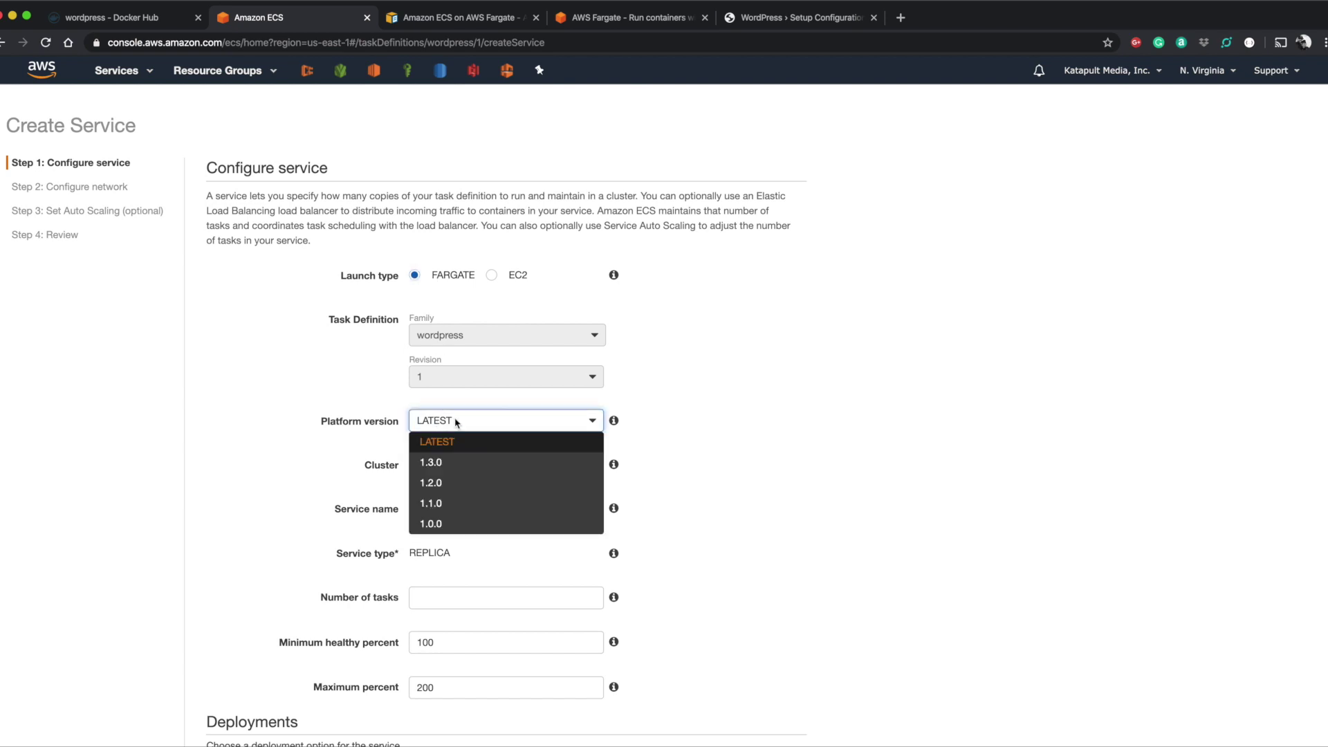
{"action": "left_click", "coordinate": [482, 400]}
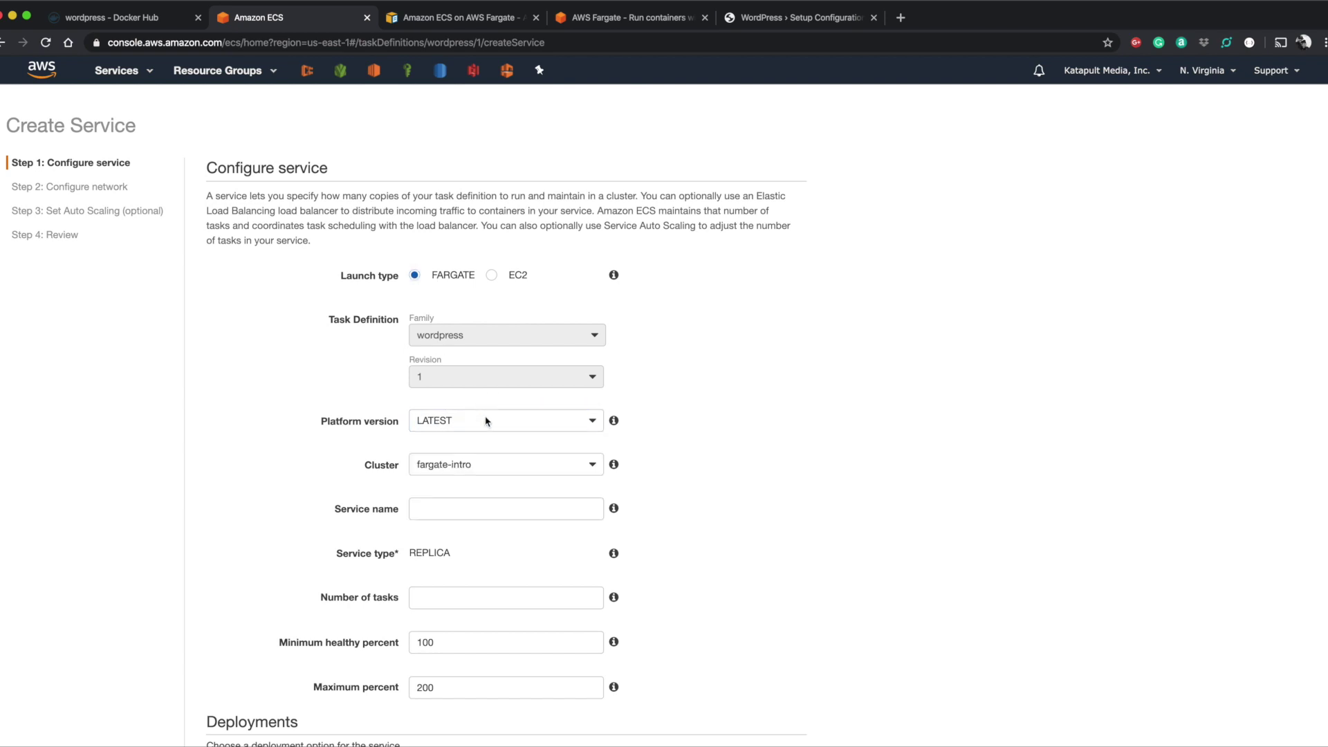
{"action": "left_click", "coordinate": [497, 462]}
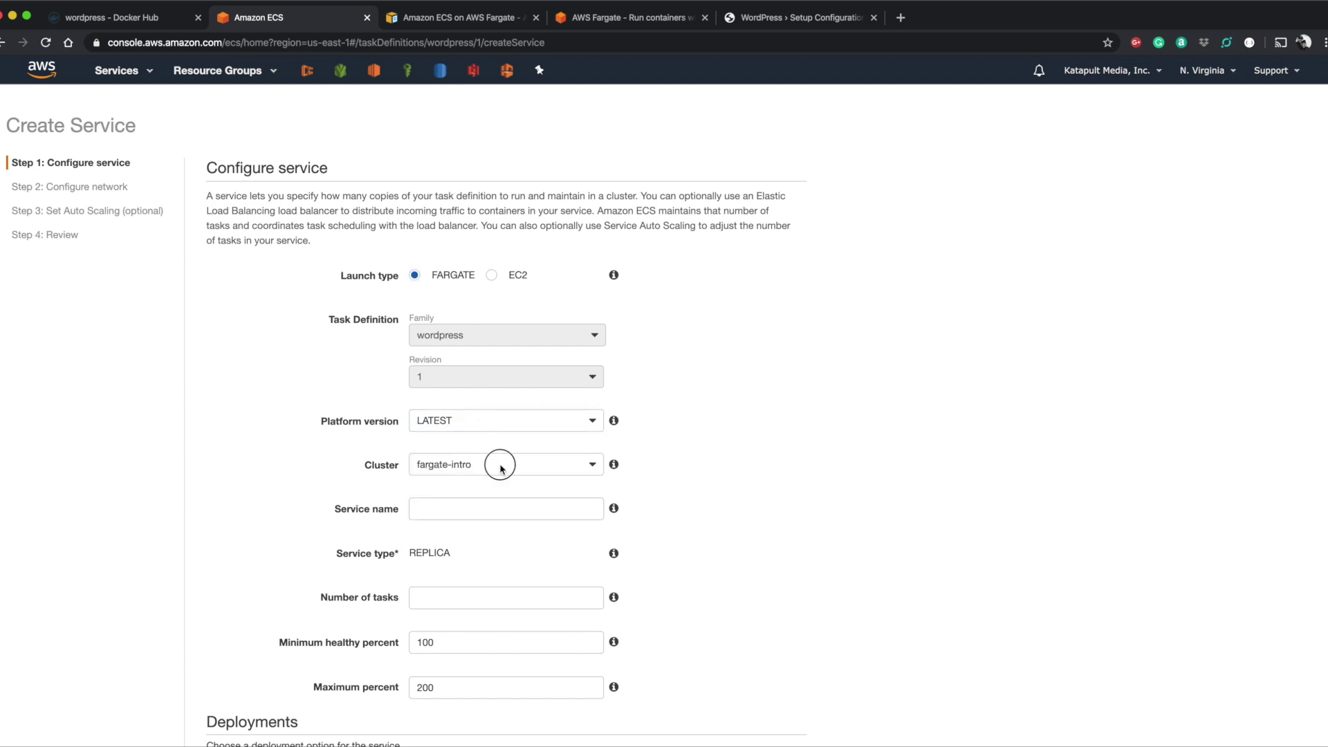
{"action": "left_click", "coordinate": [464, 469]}
{"action": "left_click", "coordinate": [491, 508]}
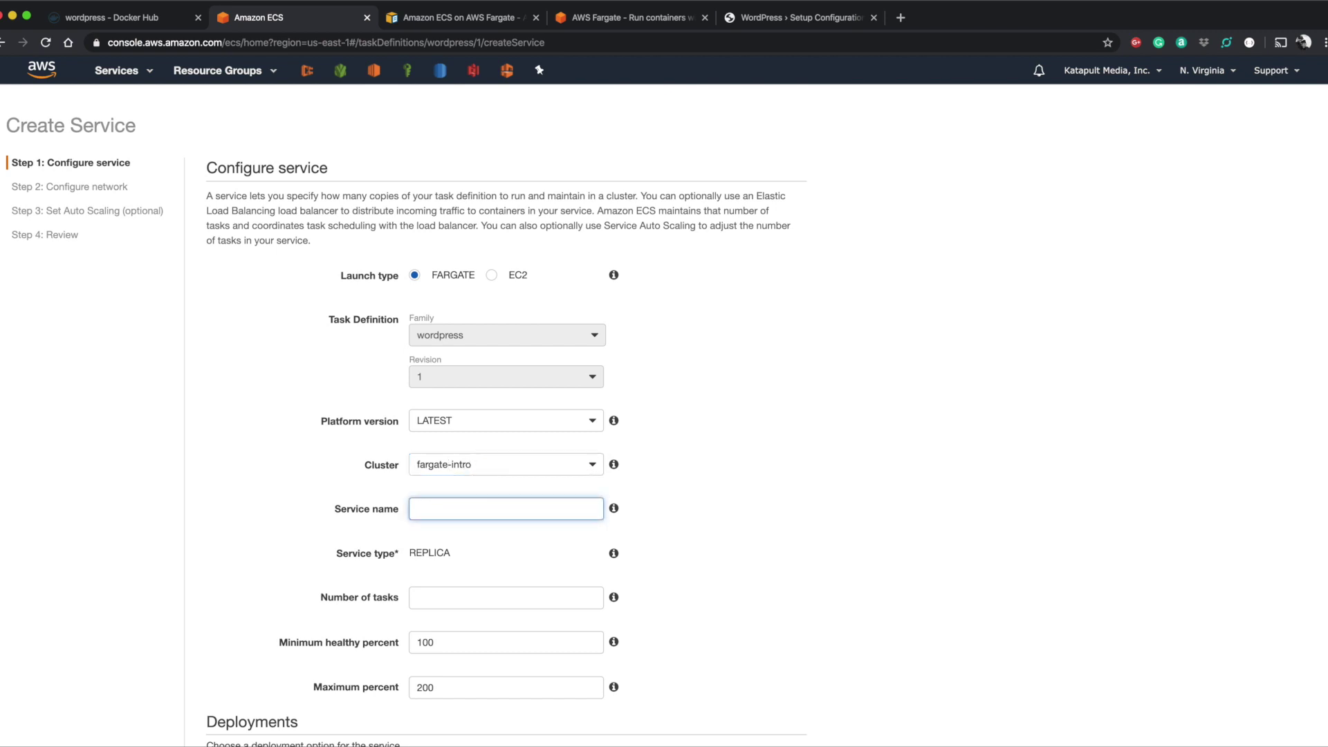
{"action": "type", "text": "wordpress"}
Set the service's number of tasks to 1.
{"action": "scroll", "coordinate": [516, 512], "scroll_direction": "down", "scroll_amount": 3}
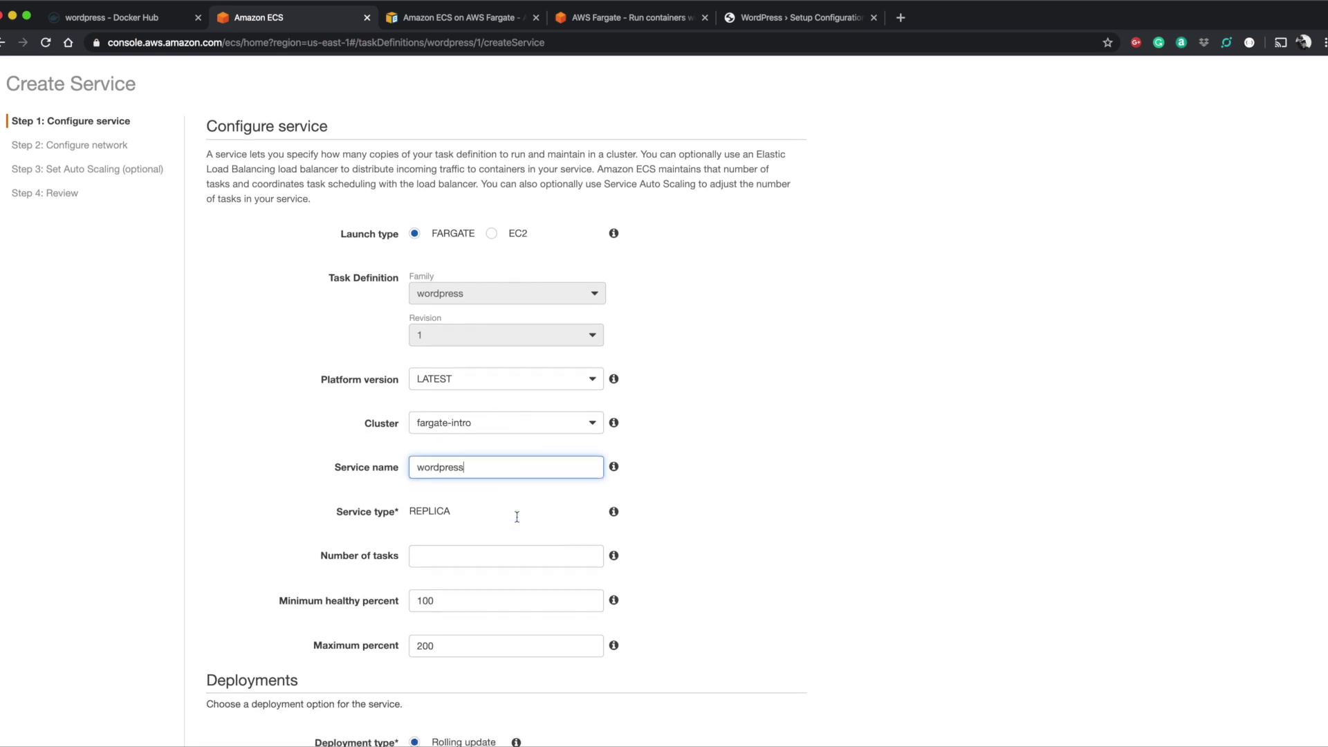
{"action": "left_click", "coordinate": [500, 411]}
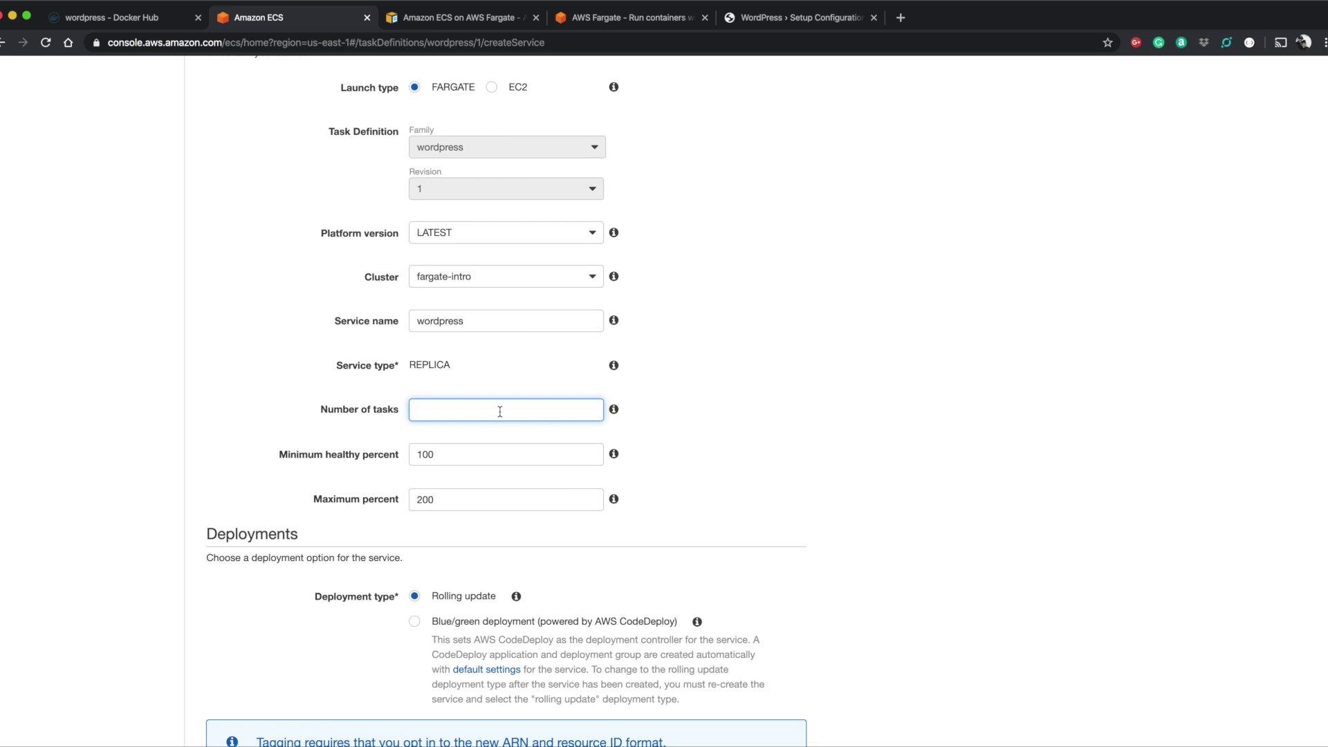
{"action": "type", "text": "5"}
{"action": "key", "text": "BackSpace"}
{"action": "type", "text": "1"}
Keep the minimum and maximum percent at 100 and 200 with the Rolling update deployment type, and continue to the network configuration.
{"action": "scroll", "coordinate": [518, 438], "scroll_direction": "down", "scroll_amount": 5}
{"action": "double_click", "coordinate": [479, 282]}
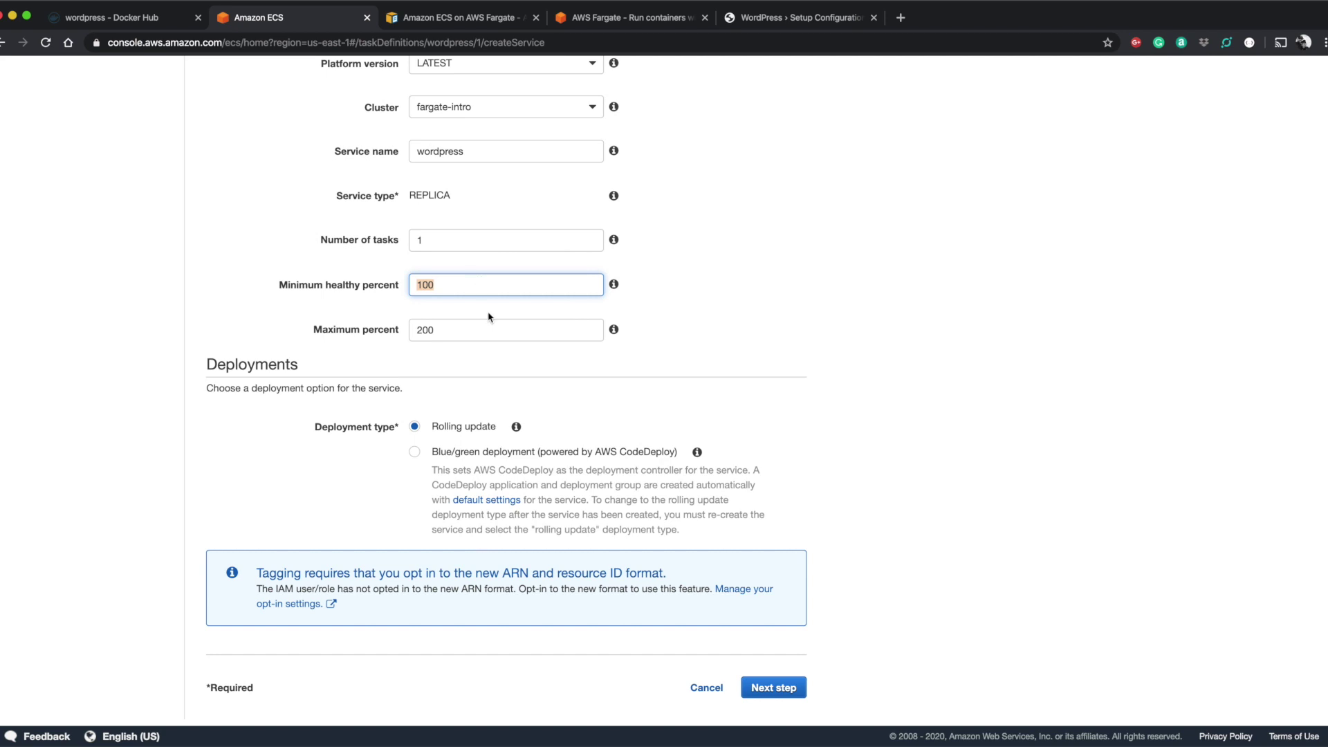
{"action": "left_click", "coordinate": [490, 329]}
{"action": "mouse_move", "coordinate": [615, 331]}
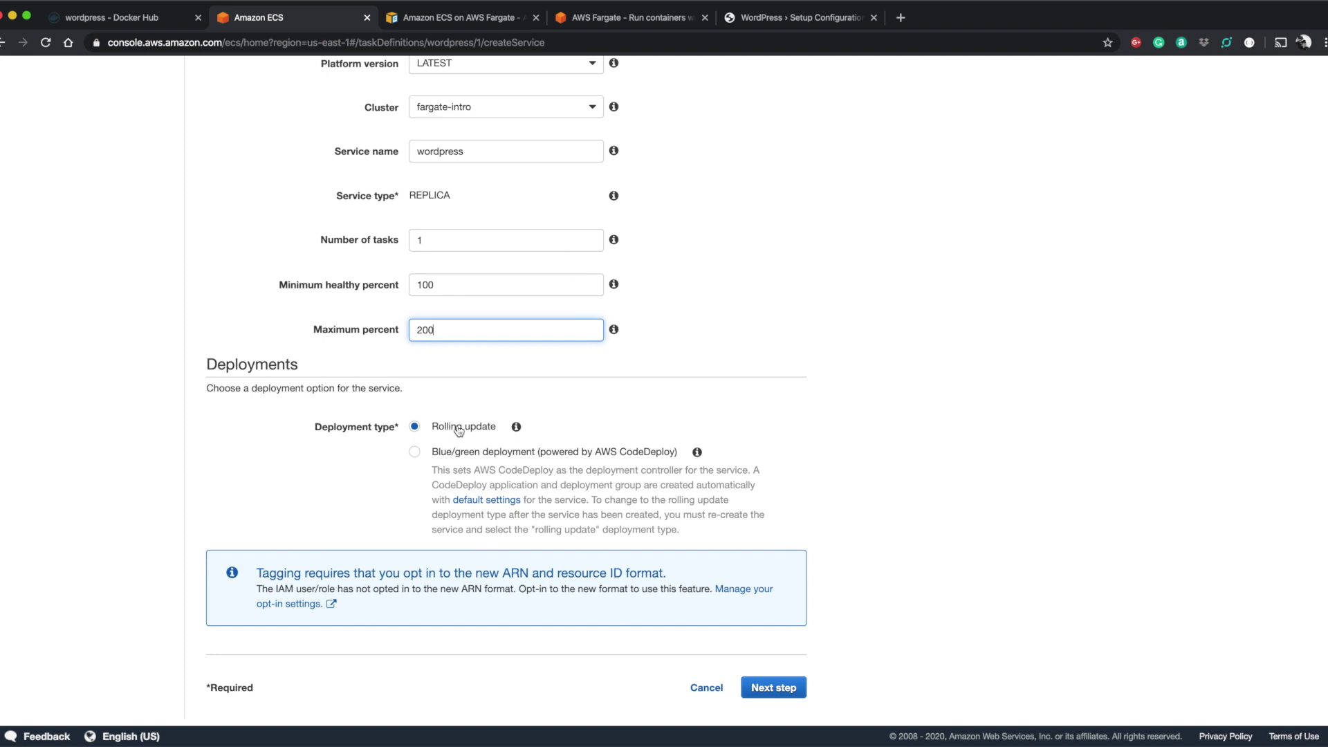
{"action": "left_click", "coordinate": [465, 454]}
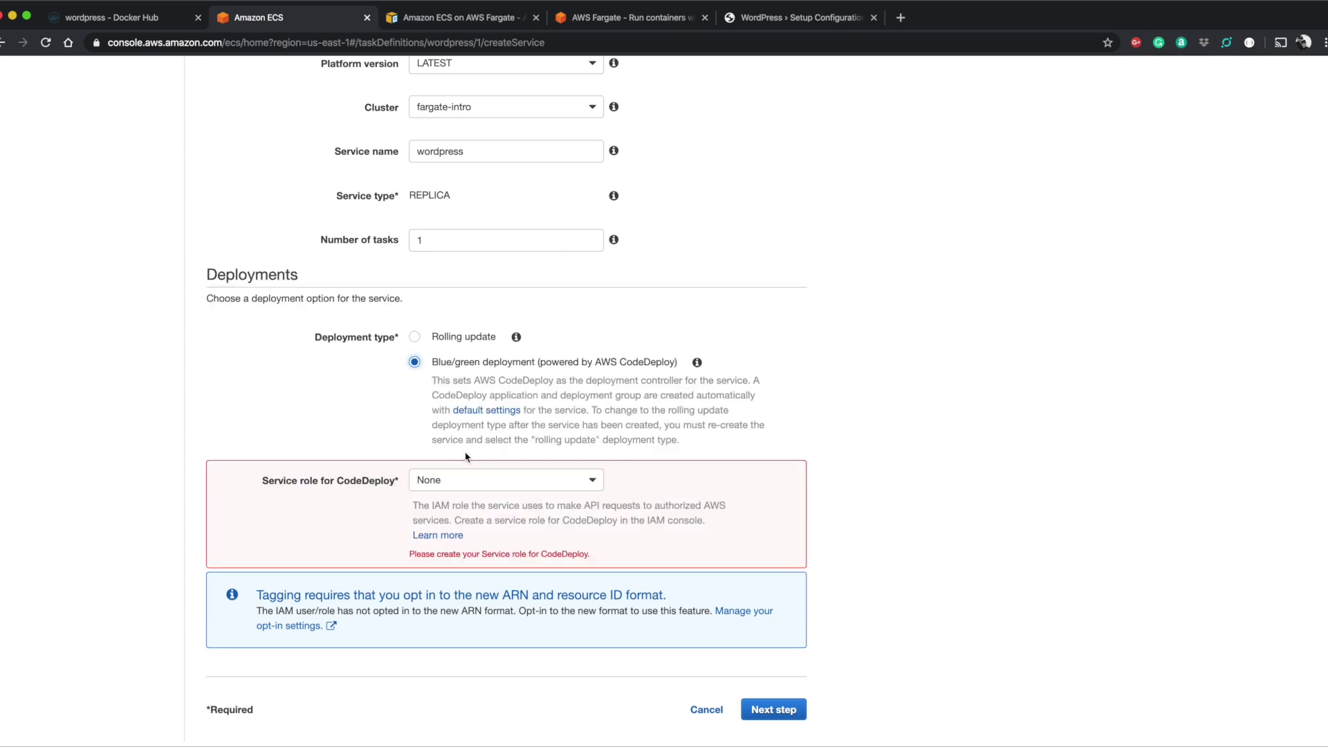
{"action": "left_click", "coordinate": [462, 337]}
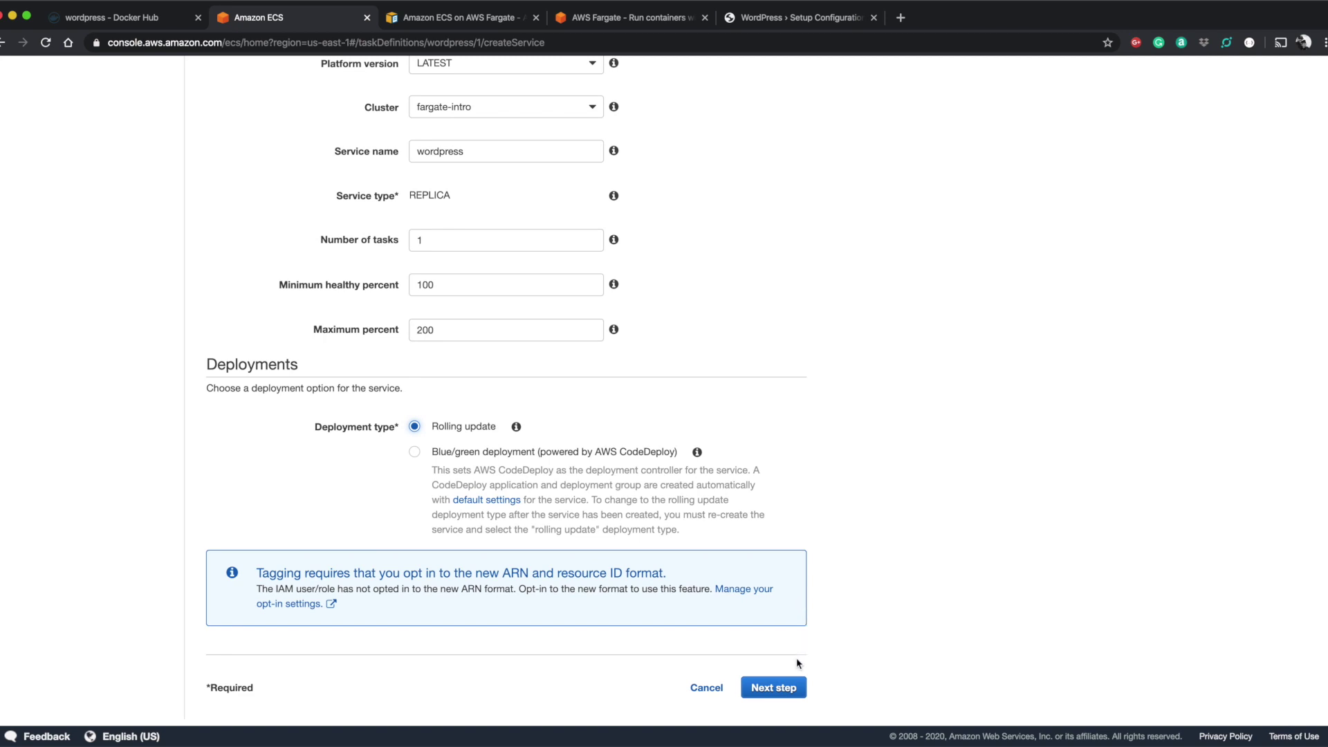
{"action": "left_click", "coordinate": [795, 687]}
Choose the cluster VPC vpc-009a7664 (172.30.0.0/16) and add its us-east-1c, us-east-1d, us-east-1e and us-east-1a subnets.
{"action": "left_click", "coordinate": [498, 251]}
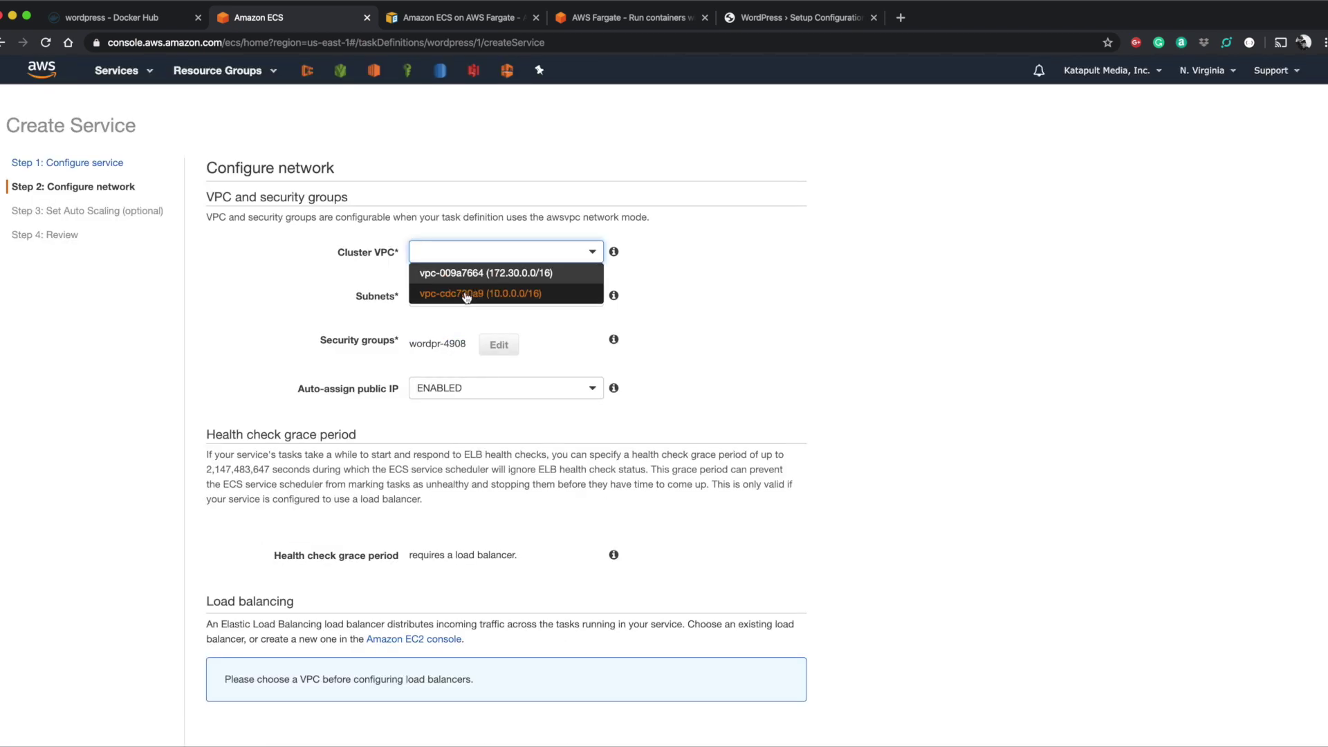
{"action": "left_click", "coordinate": [473, 273]}
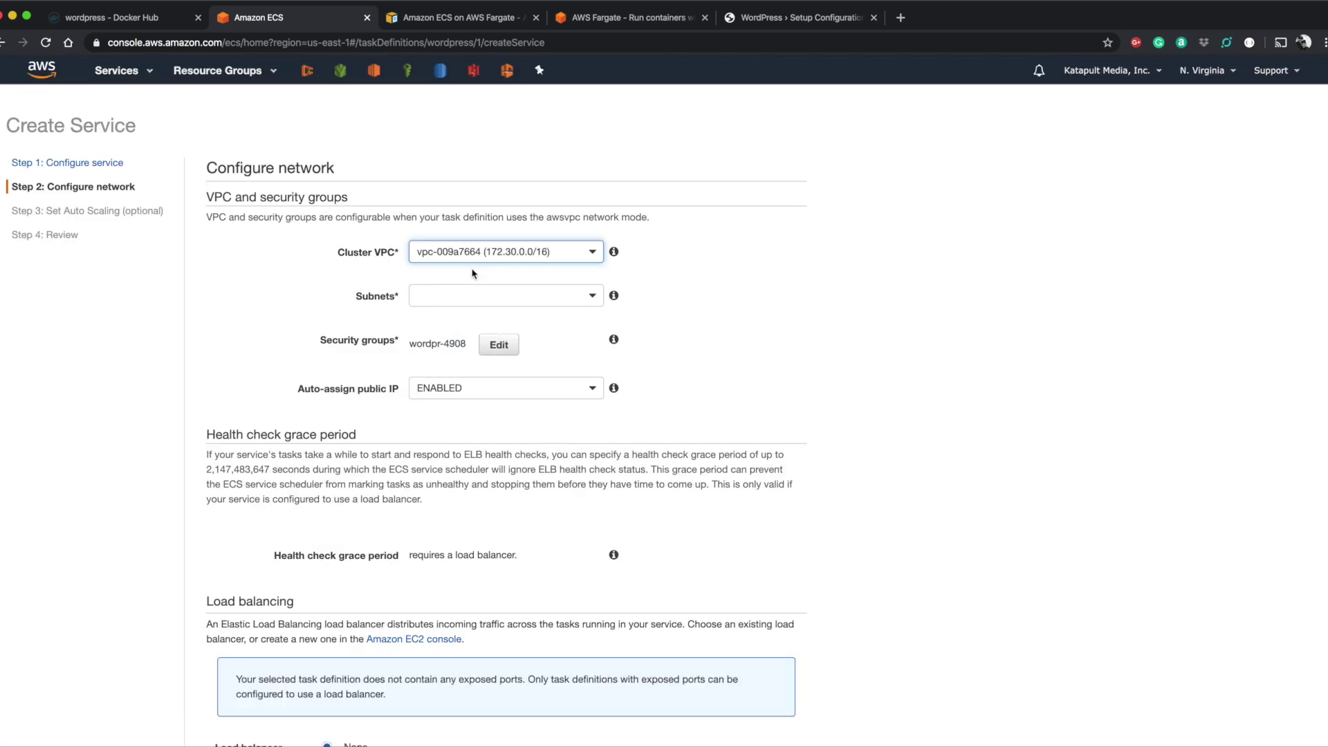
{"action": "left_click", "coordinate": [474, 296]}
{"action": "left_click", "coordinate": [467, 317]}
{"action": "left_click", "coordinate": [470, 442]}
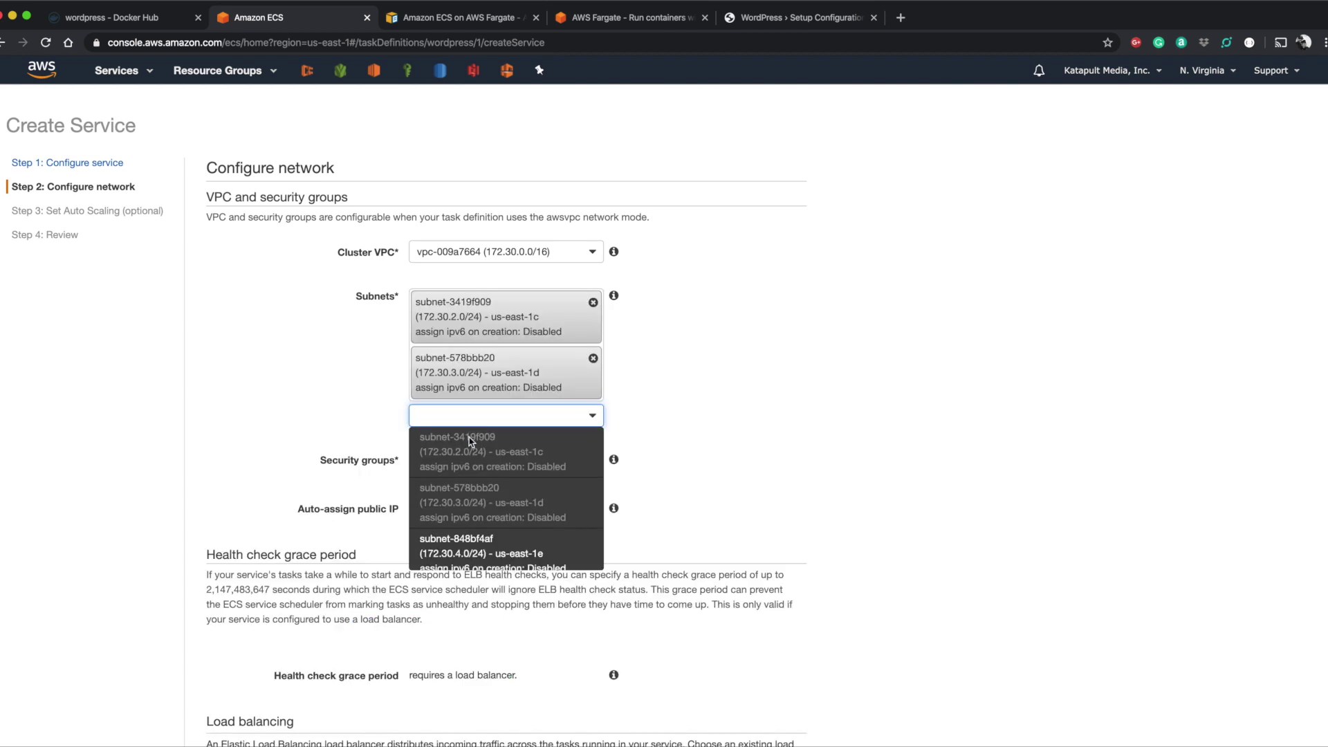
{"action": "left_click", "coordinate": [475, 550]}
{"action": "left_click", "coordinate": [475, 472]}
{"action": "scroll", "coordinate": [476, 567], "scroll_direction": "down", "scroll_amount": 1}
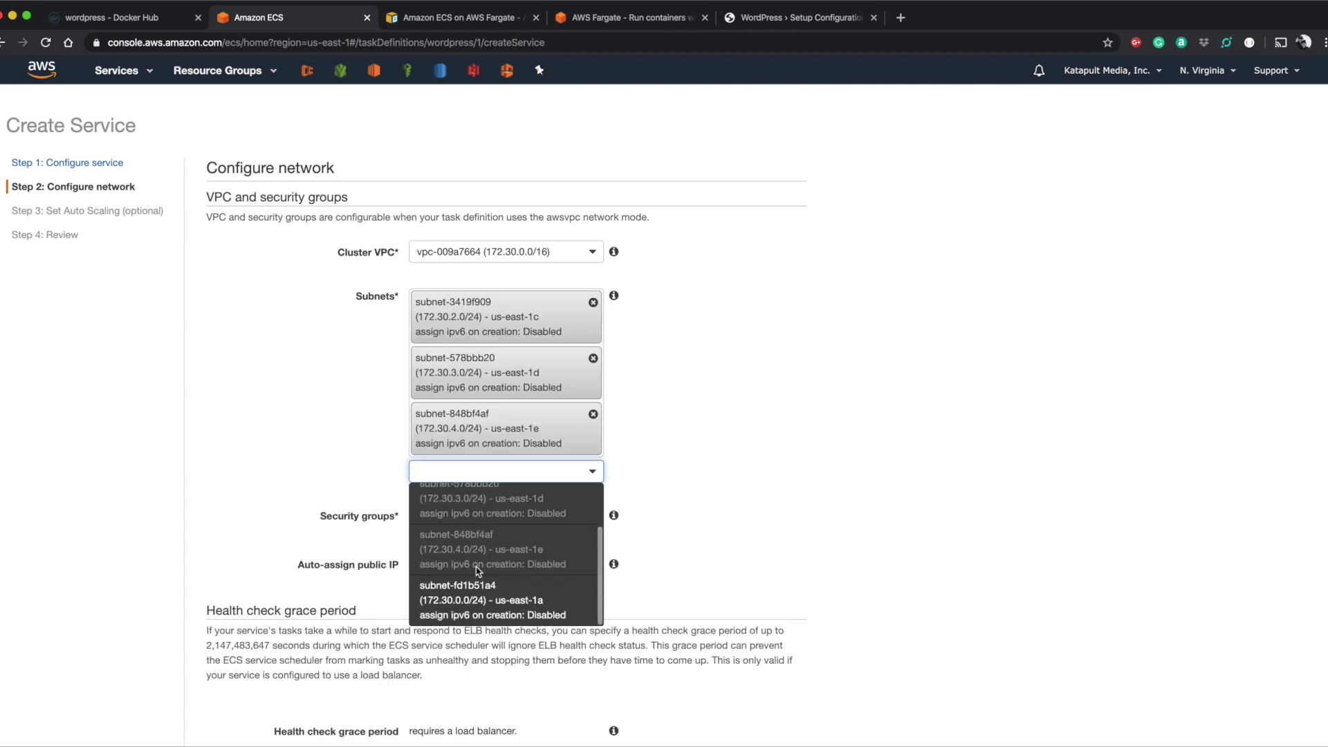
{"action": "left_click", "coordinate": [484, 599]}
Define a new security group named wordpress with the description "Wordpress ECS Example" and save it.
{"action": "scroll", "coordinate": [509, 522], "scroll_direction": "down", "scroll_amount": 3}
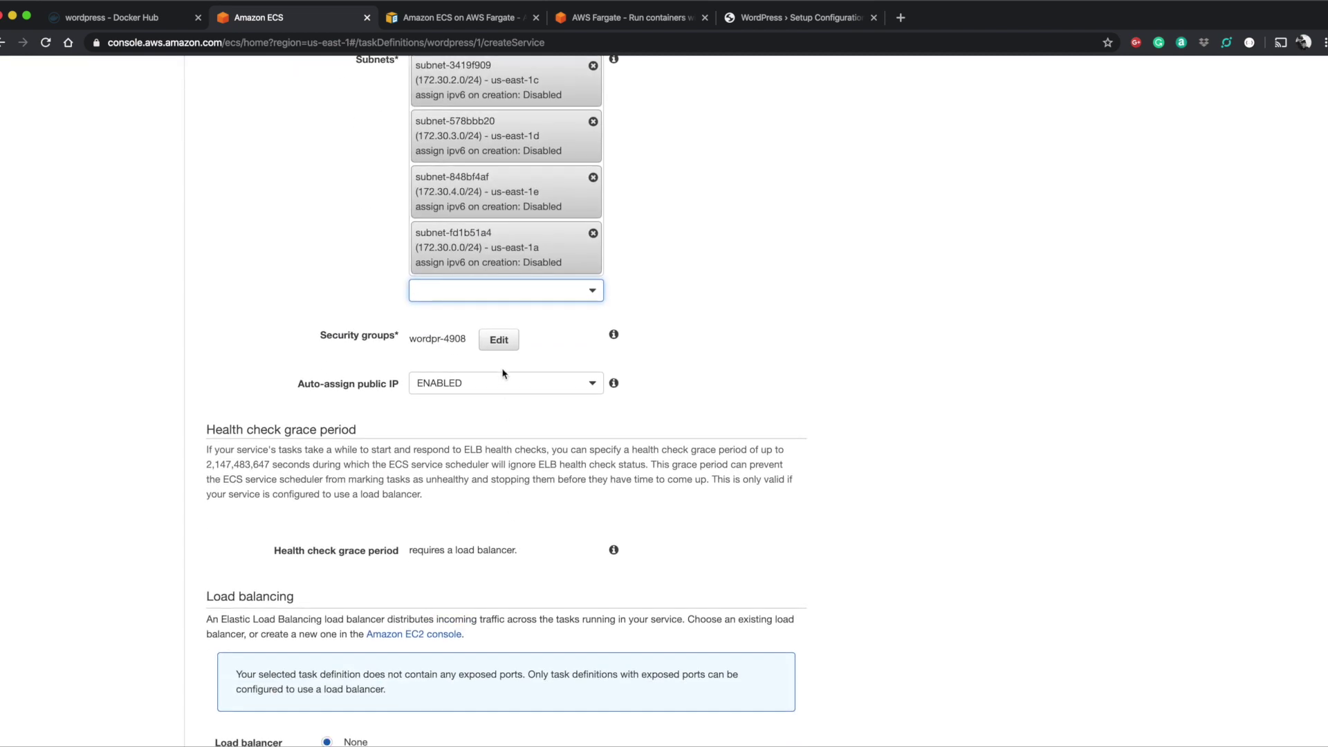
{"action": "left_click", "coordinate": [499, 339]}
{"action": "type", "text": "wordpress"}
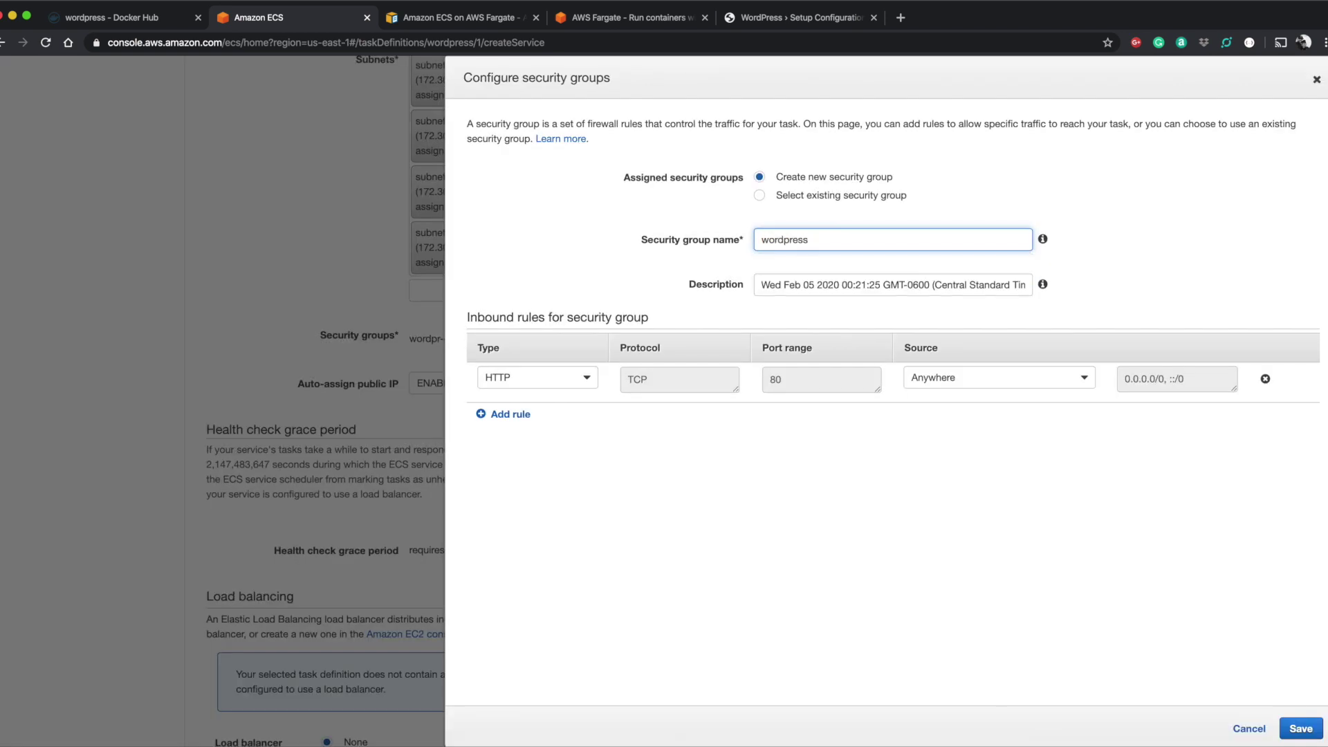
{"action": "key", "text": "Tab"}
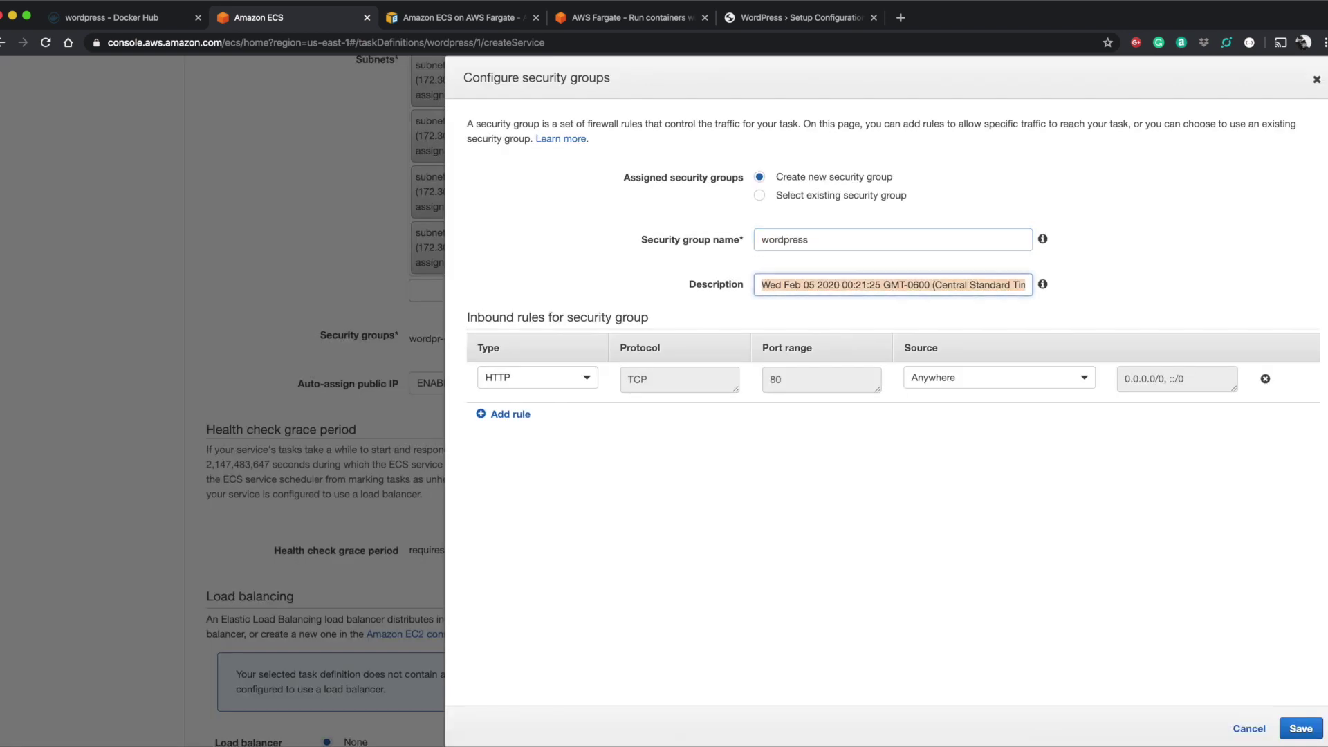
{"action": "type", "text": "Wordpress "}
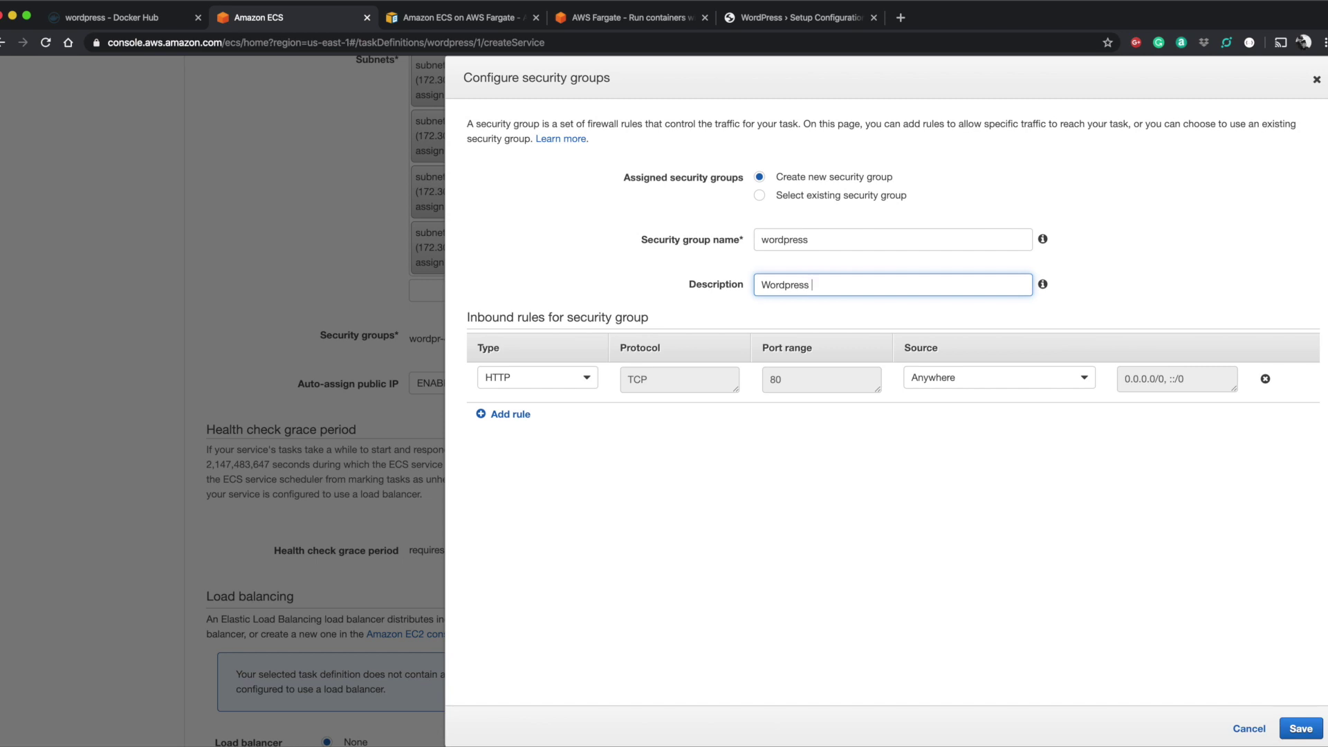
{"action": "type", "text": "ECS Example"}
{"action": "left_click", "coordinate": [1298, 728]}
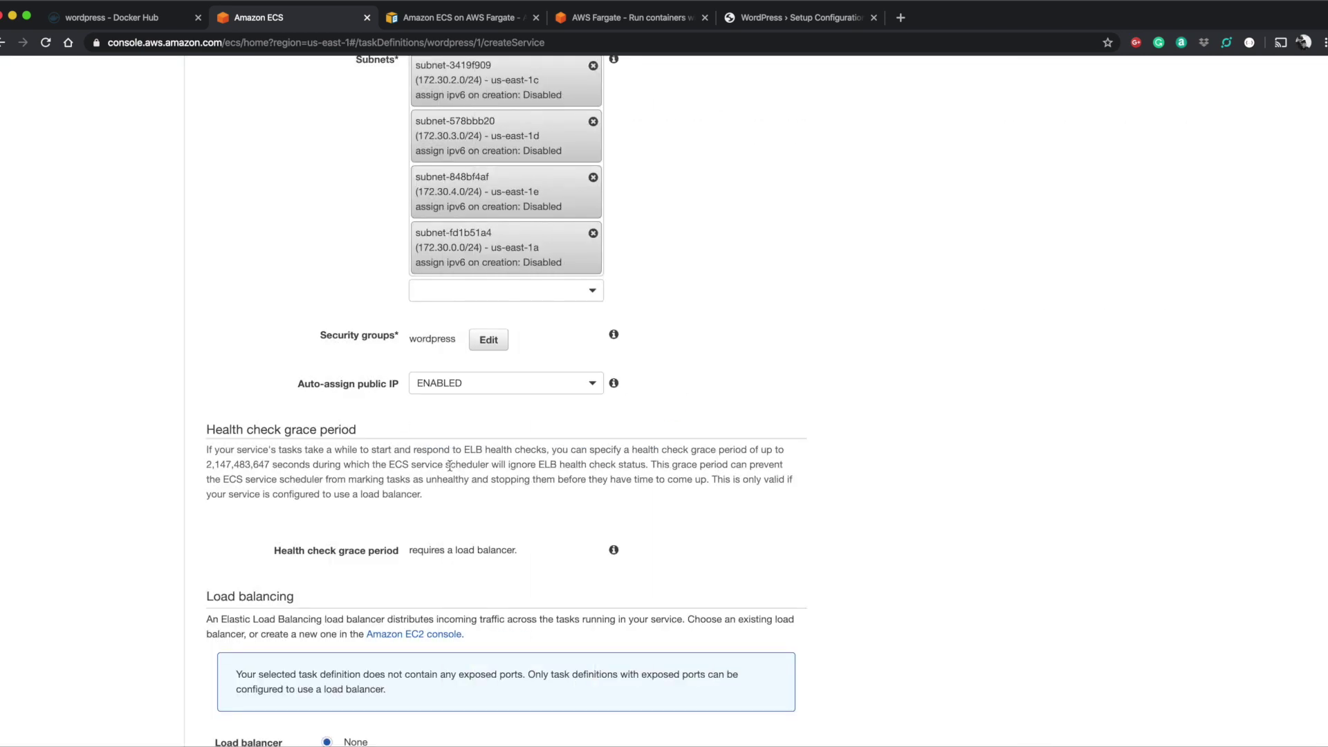
Leave the load balancer type at None, disable service discovery integration, and continue to the auto scaling settings.
{"action": "scroll", "coordinate": [449, 465], "scroll_direction": "down", "scroll_amount": 3}
{"action": "scroll", "coordinate": [450, 465], "scroll_direction": "down", "scroll_amount": 8}
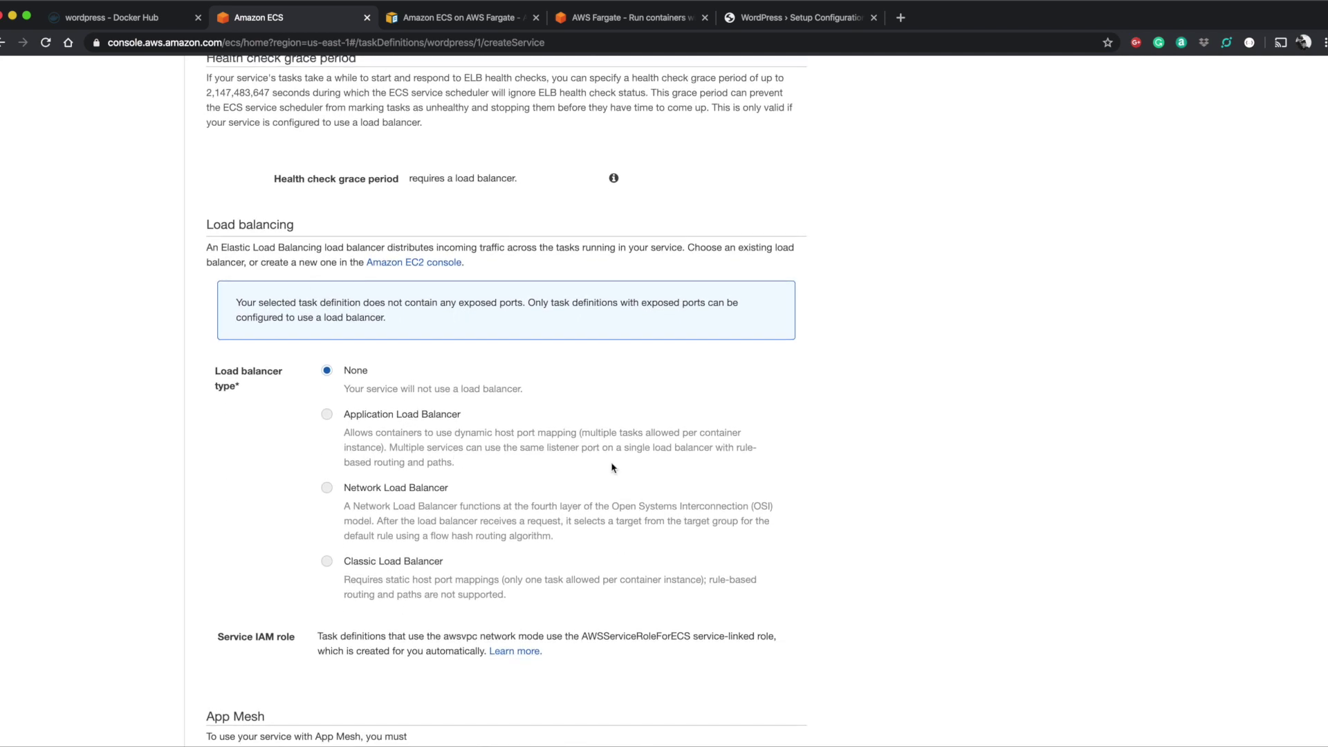
{"action": "scroll", "coordinate": [612, 468], "scroll_direction": "down", "scroll_amount": 13}
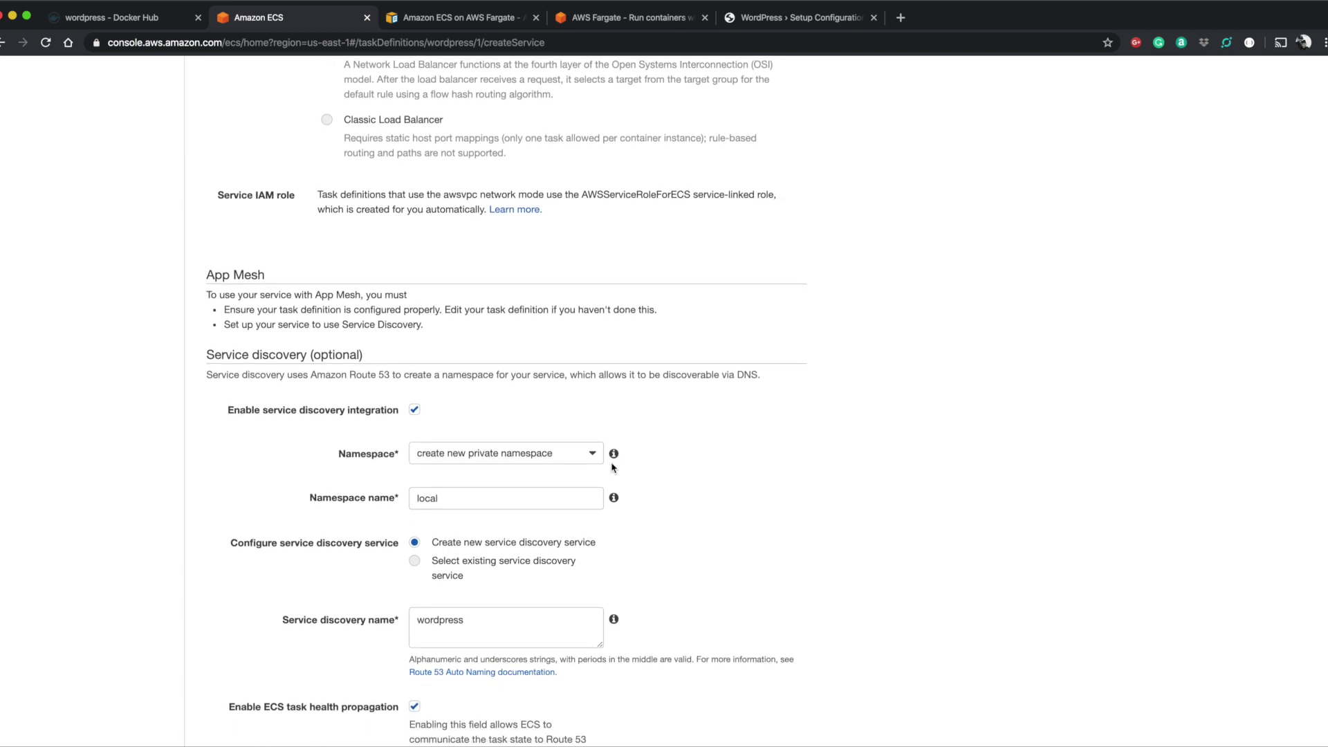
{"action": "left_click", "coordinate": [414, 377]}
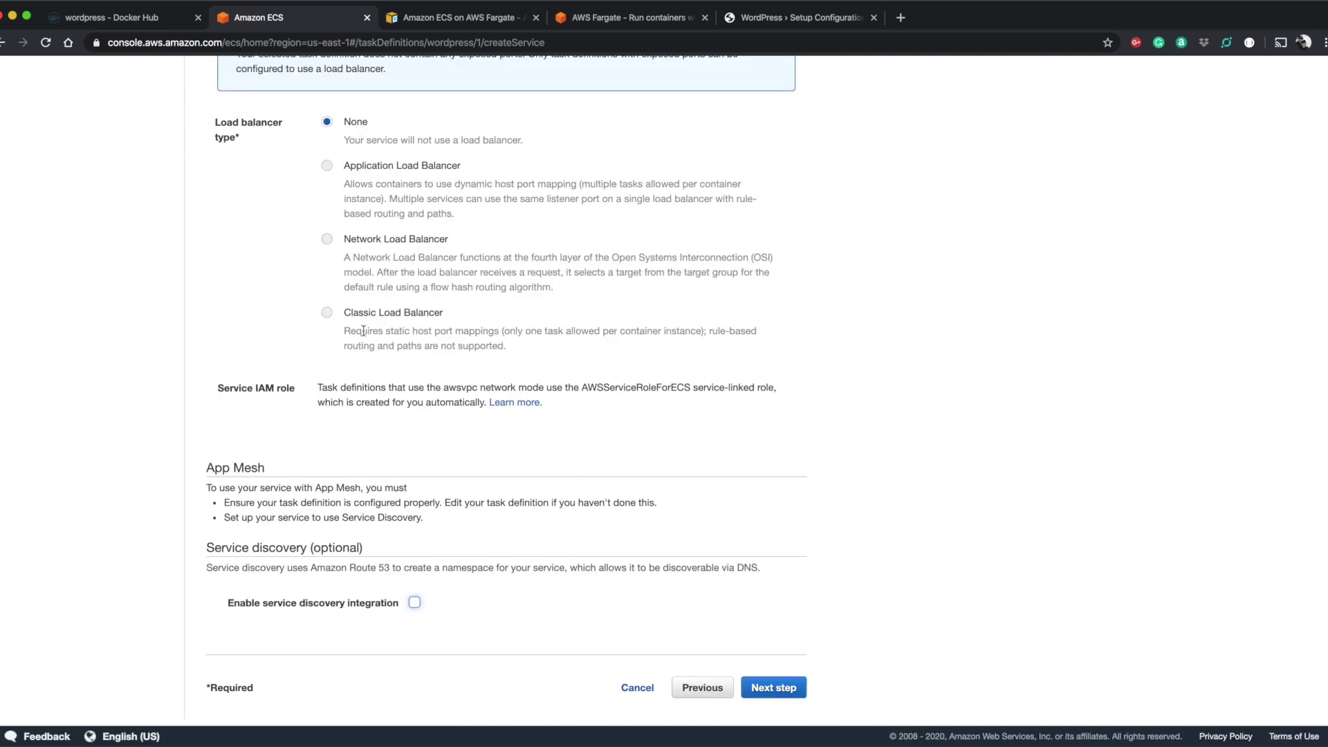
{"action": "double_click", "coordinate": [247, 468]}
{"action": "left_click", "coordinate": [490, 520]}
{"action": "left_click", "coordinate": [777, 690]}
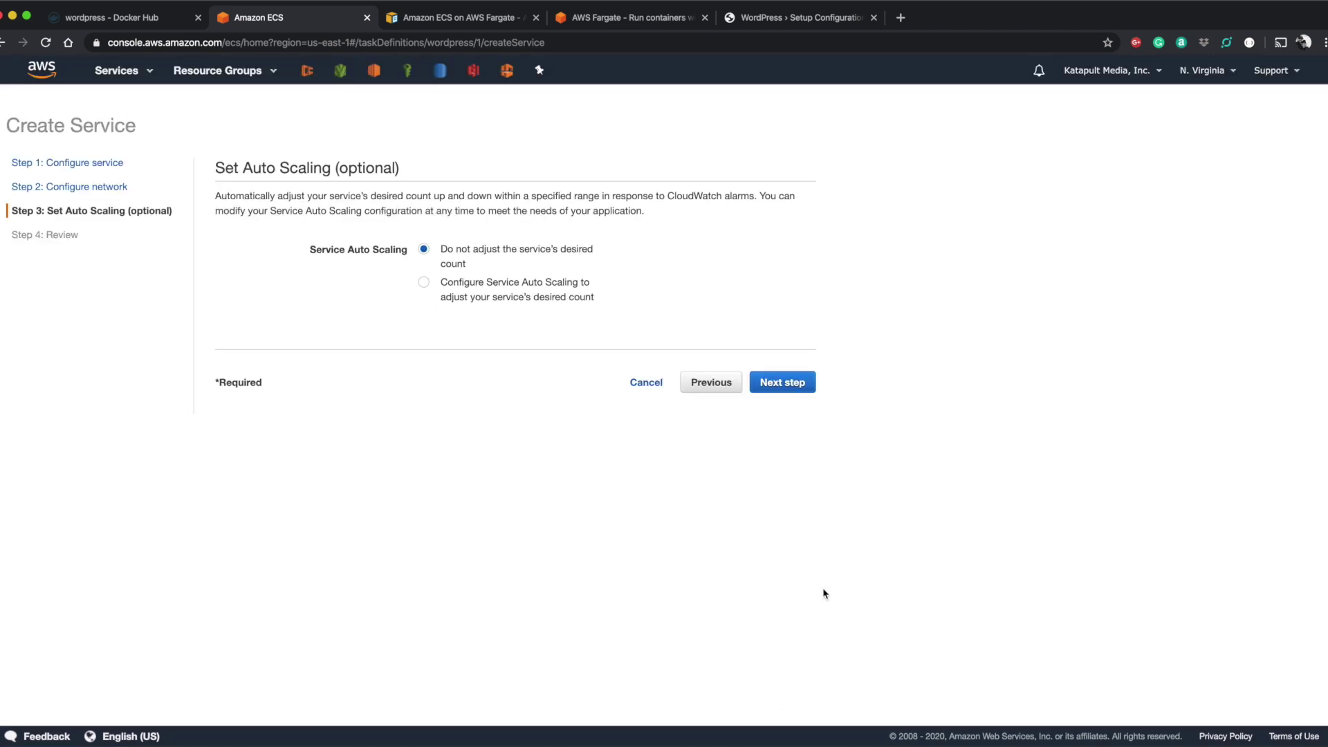
Try Service Auto Scaling on the ECSServiceAverageMemoryUtilization metric with a target value of 50, and return to not adjusting the desired count.
{"action": "left_click", "coordinate": [529, 290]}
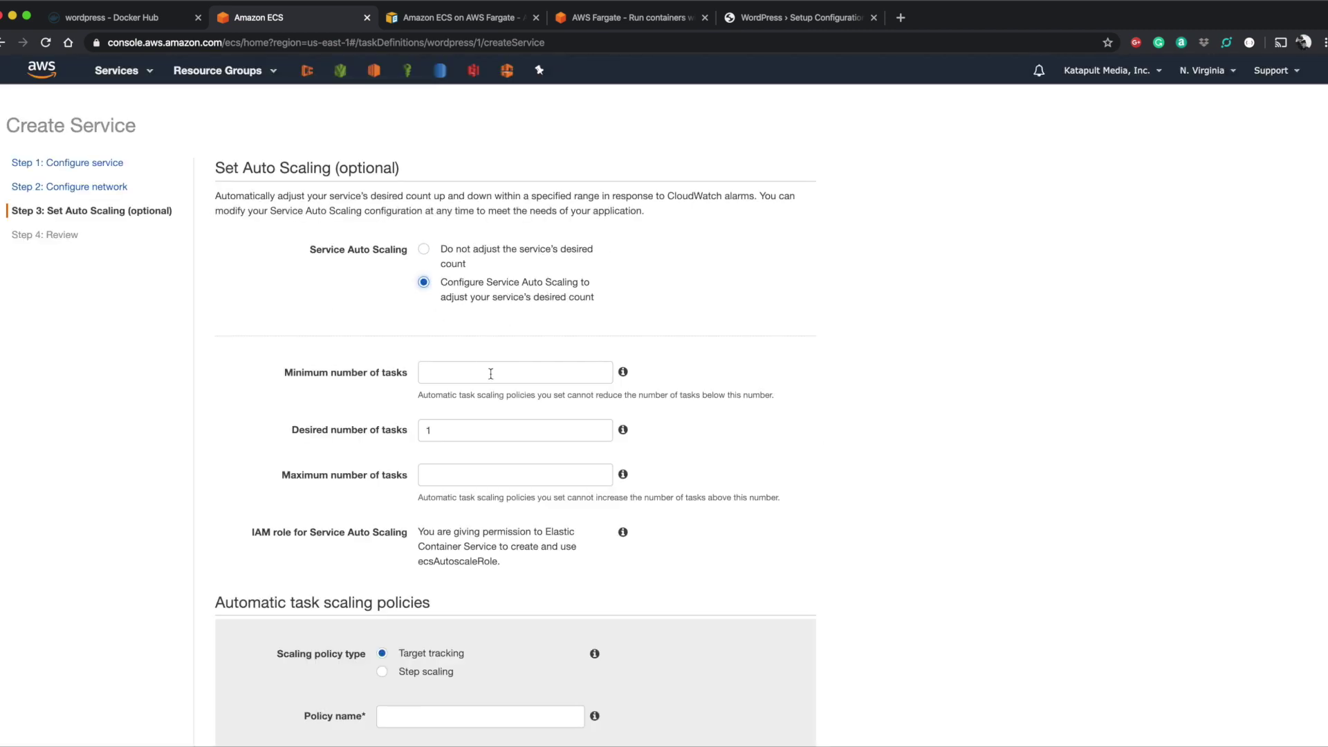
{"action": "scroll", "coordinate": [490, 373], "scroll_direction": "down", "scroll_amount": 6}
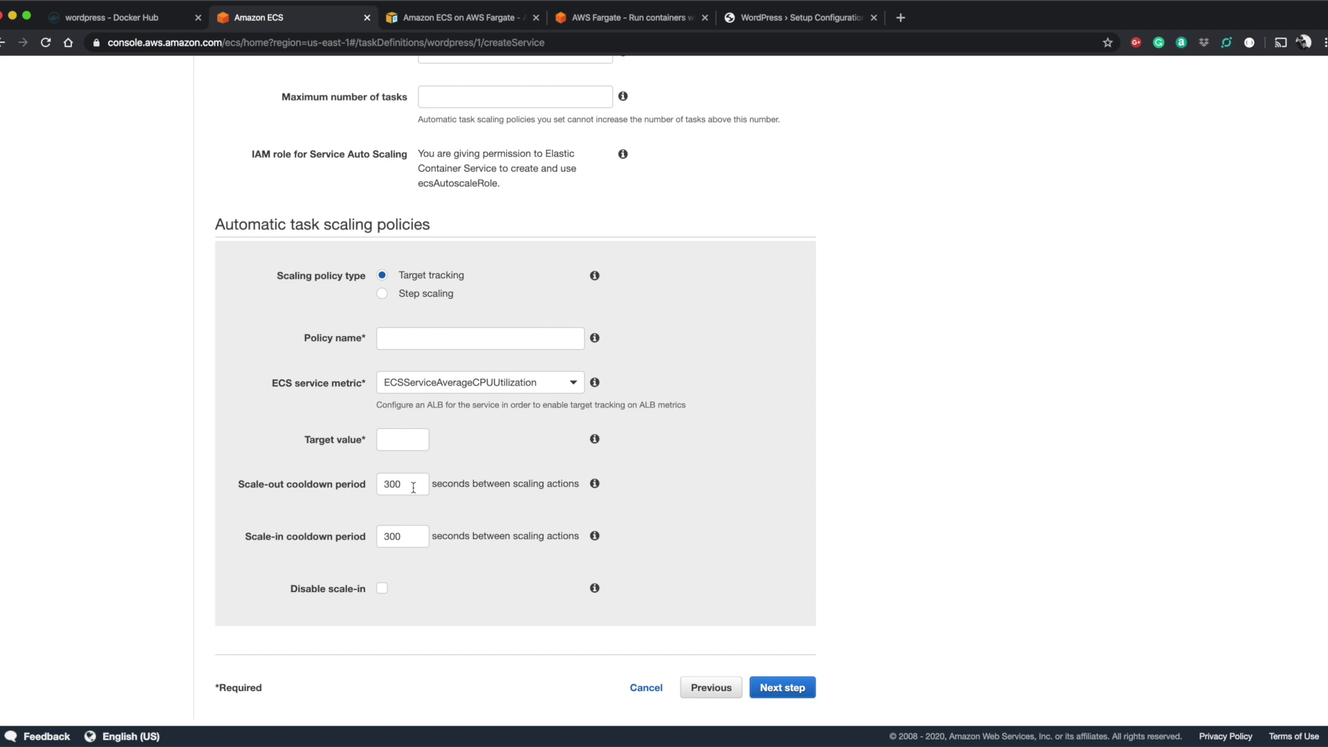
{"action": "left_click", "coordinate": [474, 377]}
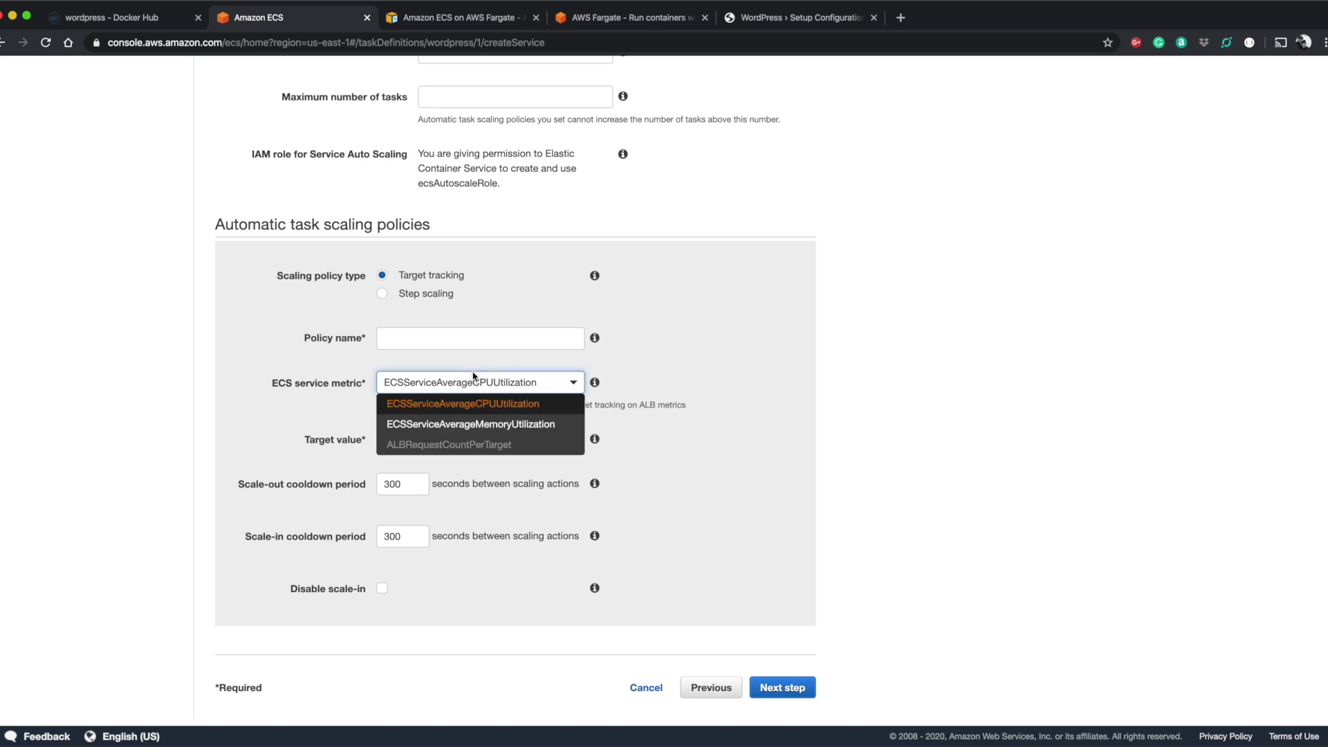
{"action": "left_click", "coordinate": [484, 424]}
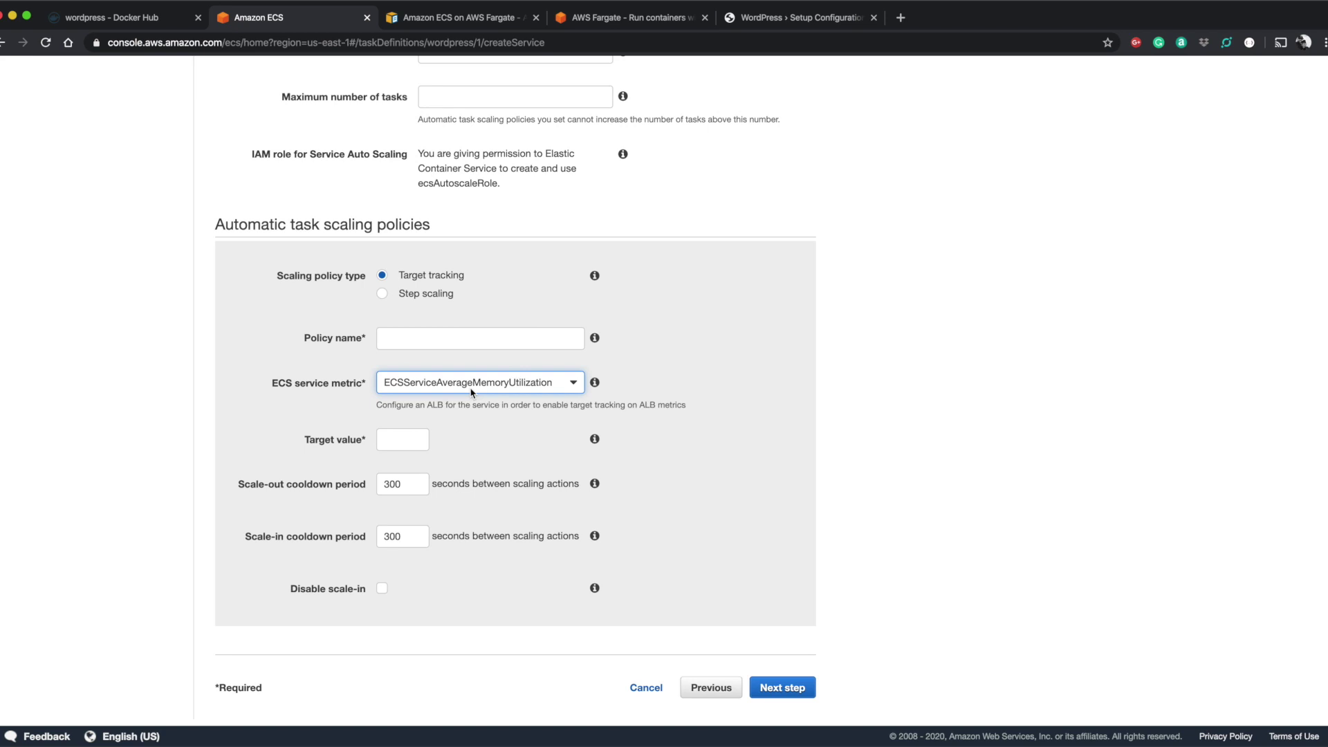
{"action": "left_click", "coordinate": [415, 434]}
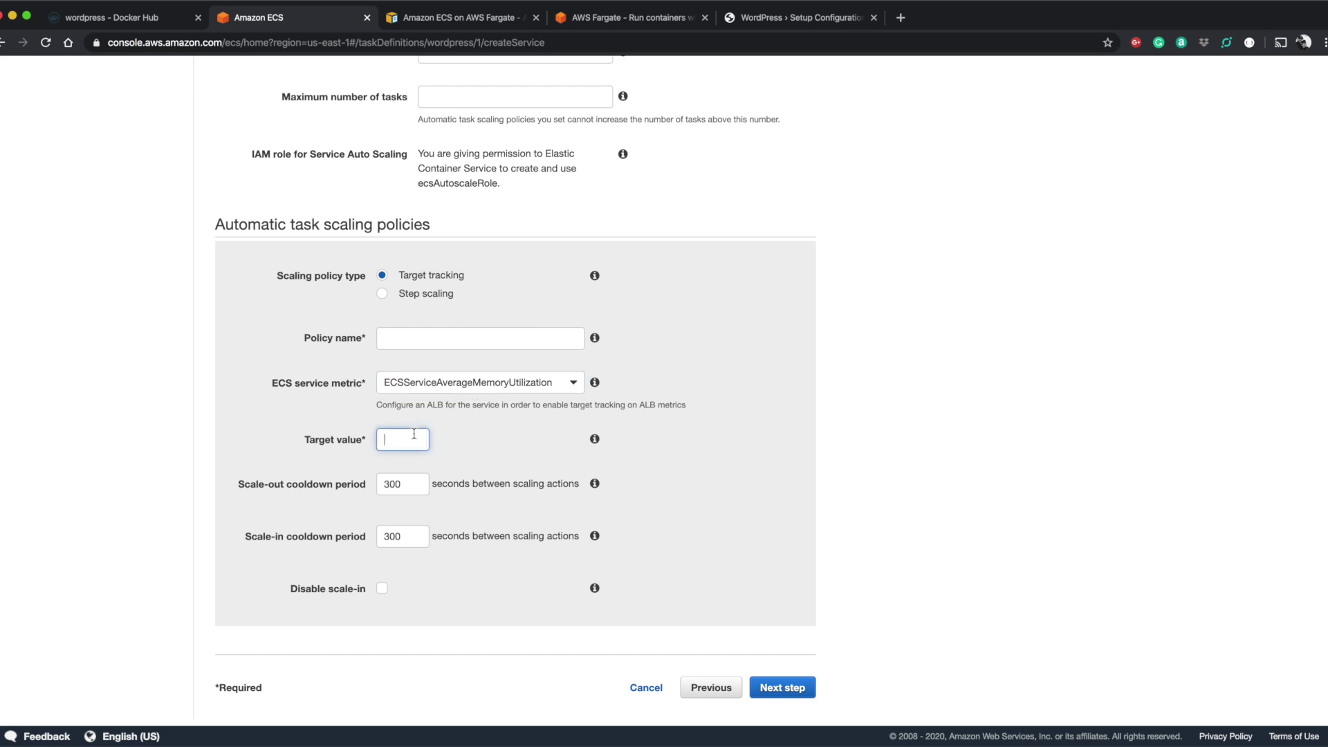
{"action": "type", "text": "50"}
{"action": "scroll", "coordinate": [504, 250], "scroll_direction": "up", "scroll_amount": 5}
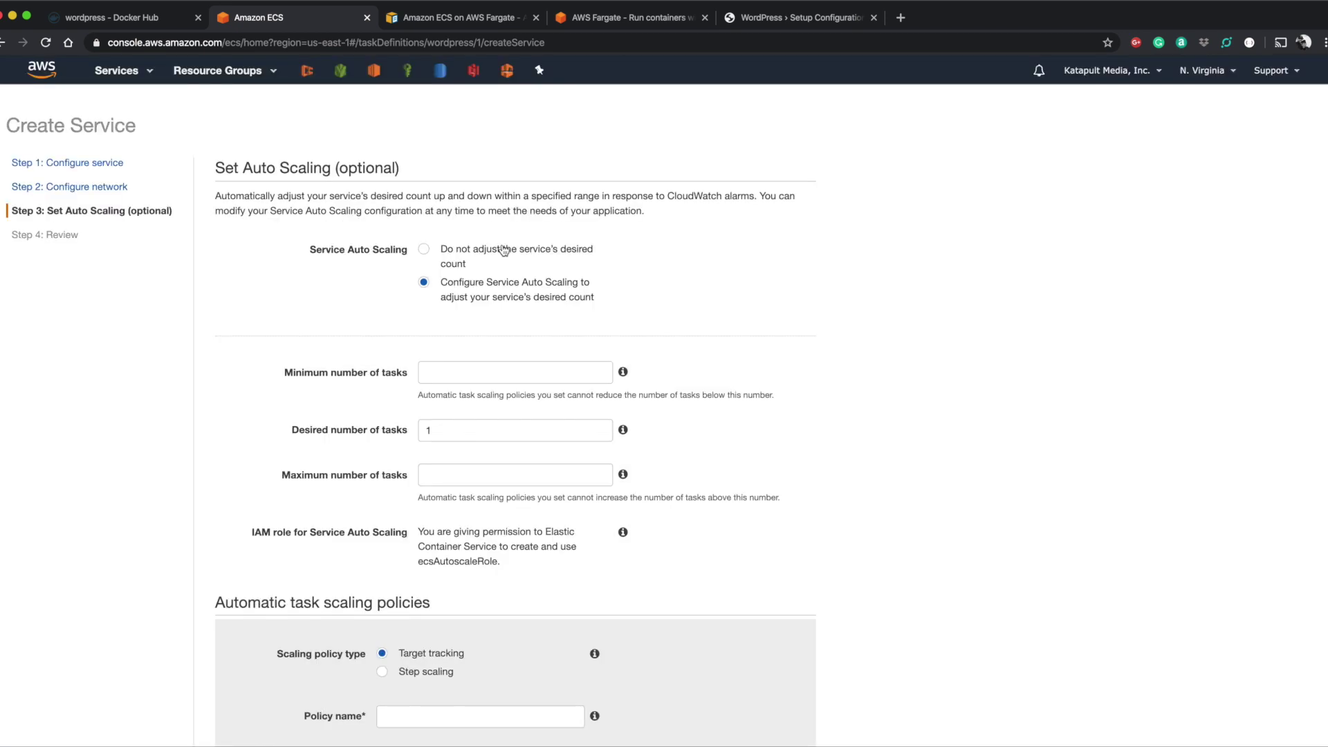
{"action": "left_click", "coordinate": [503, 250]}
Proceed to the review without auto scaling, check the settings and create the wordpress service.
{"action": "left_click", "coordinate": [793, 387]}
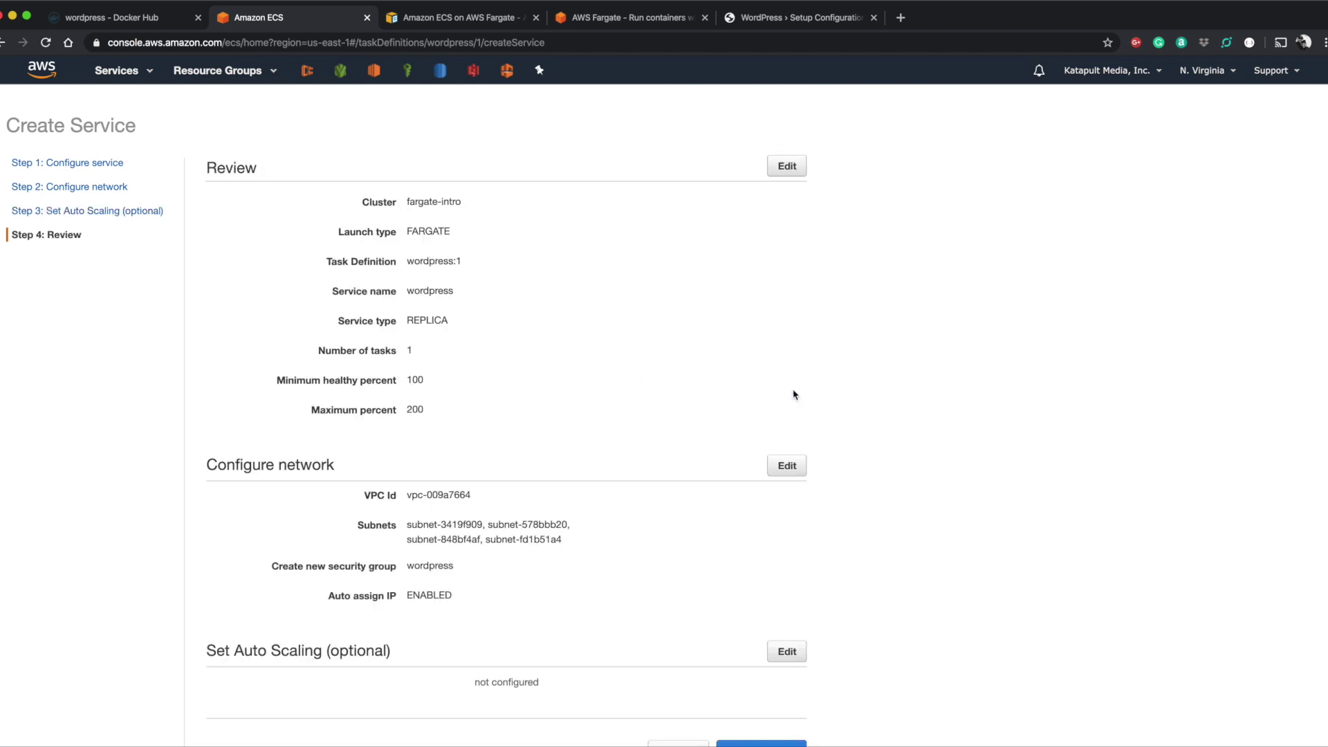
{"action": "scroll", "coordinate": [790, 427], "scroll_direction": "down", "scroll_amount": 2}
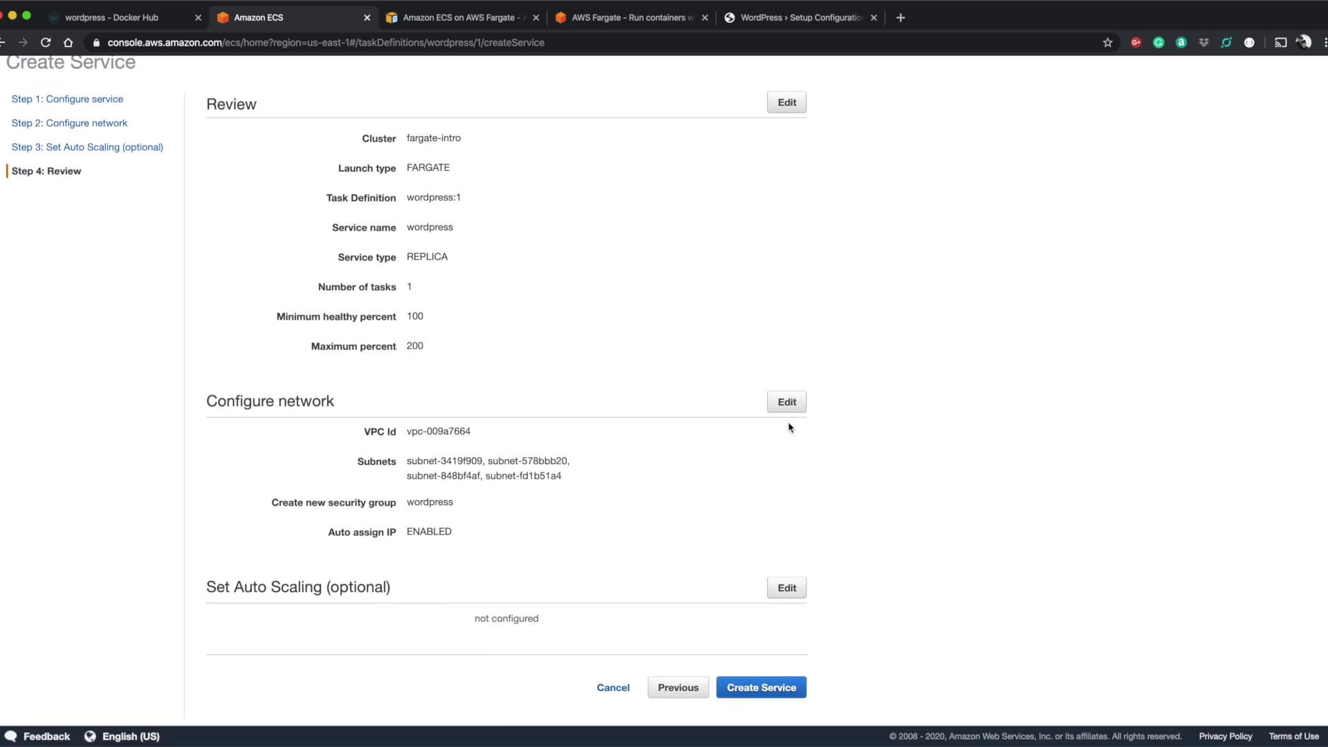
{"action": "left_click", "coordinate": [780, 684]}
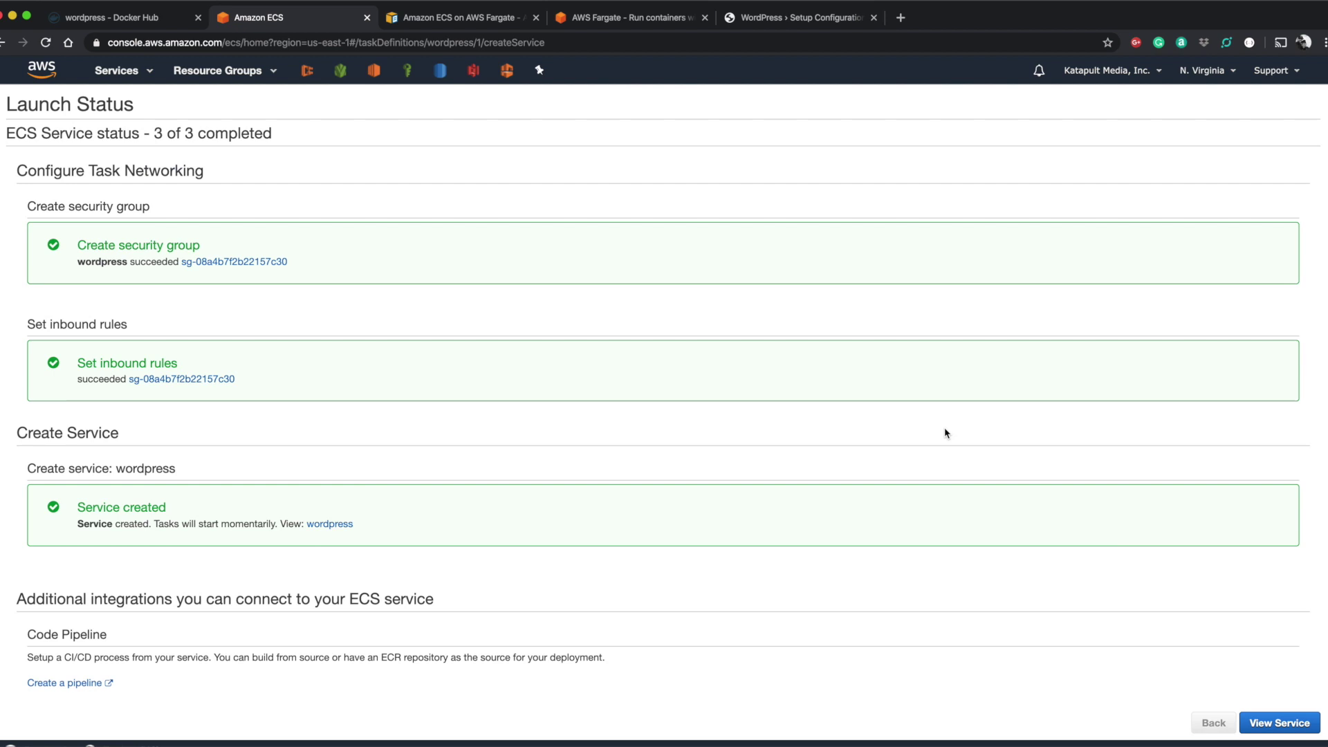
Open the new wordpress service and check the last status of its task.
{"action": "left_click", "coordinate": [1280, 724]}
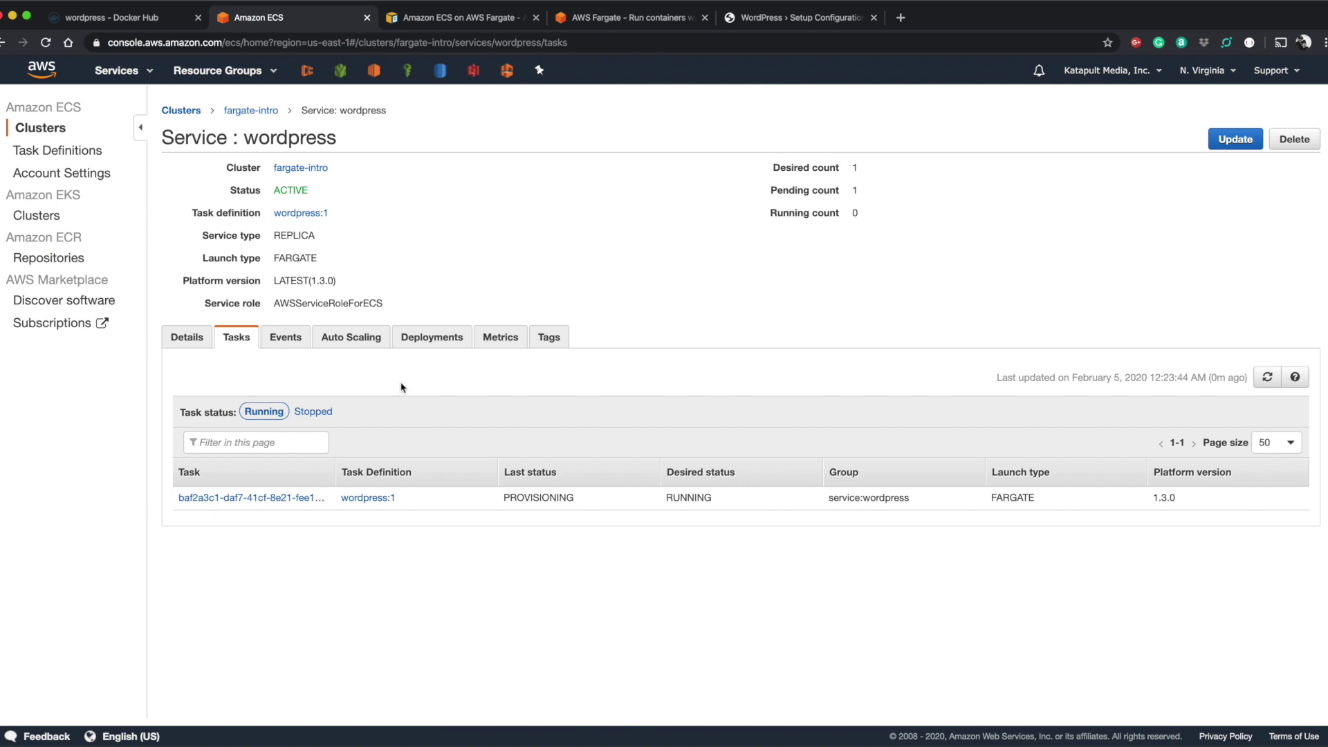
{"action": "double_click", "coordinate": [566, 500]}
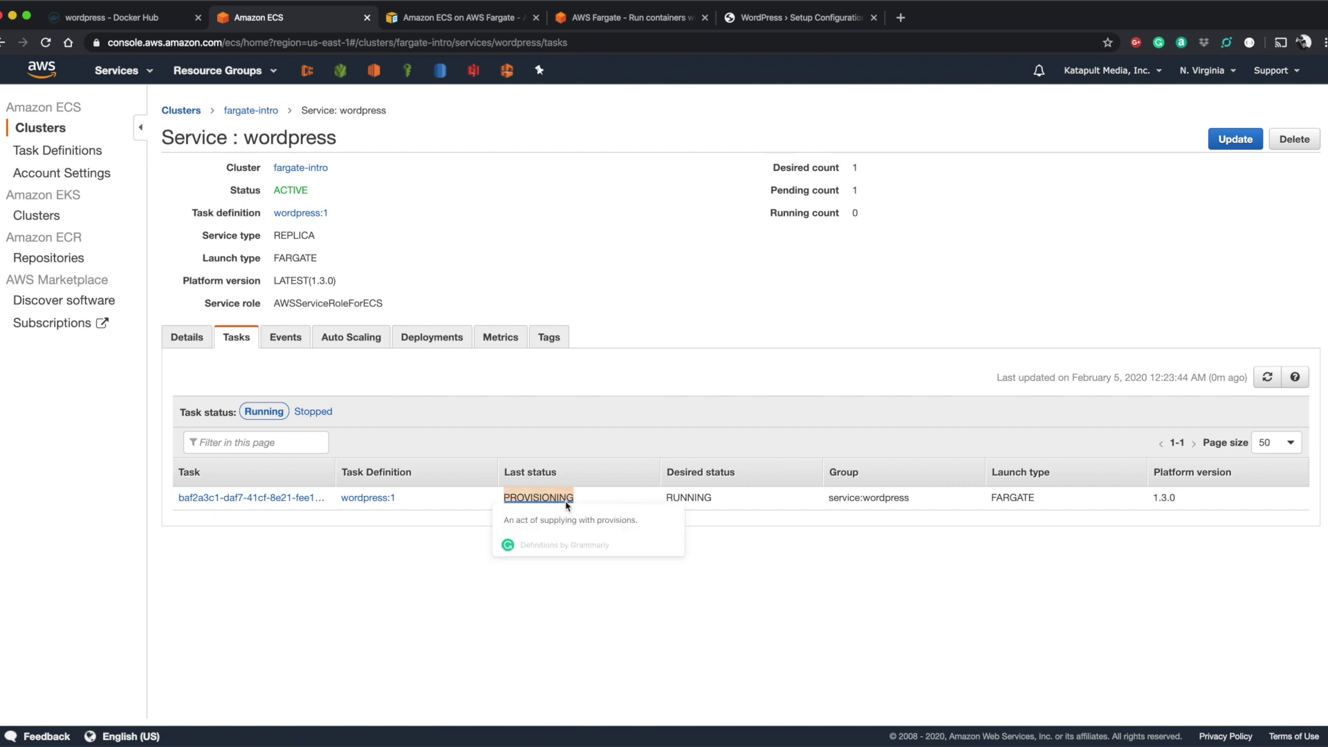
{"action": "left_click", "coordinate": [419, 498]}
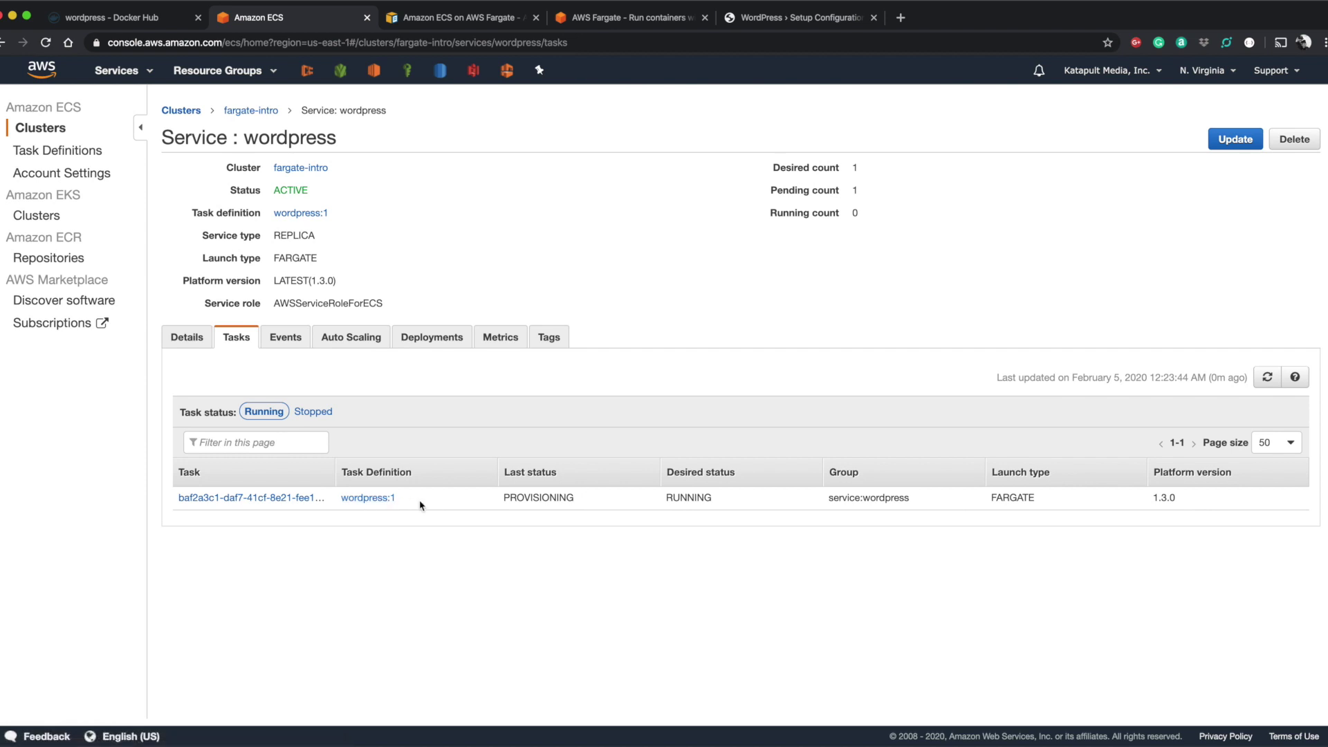
Open the wordpress task's details and load its public IP address in another browser tab.
{"action": "left_click", "coordinate": [239, 499]}
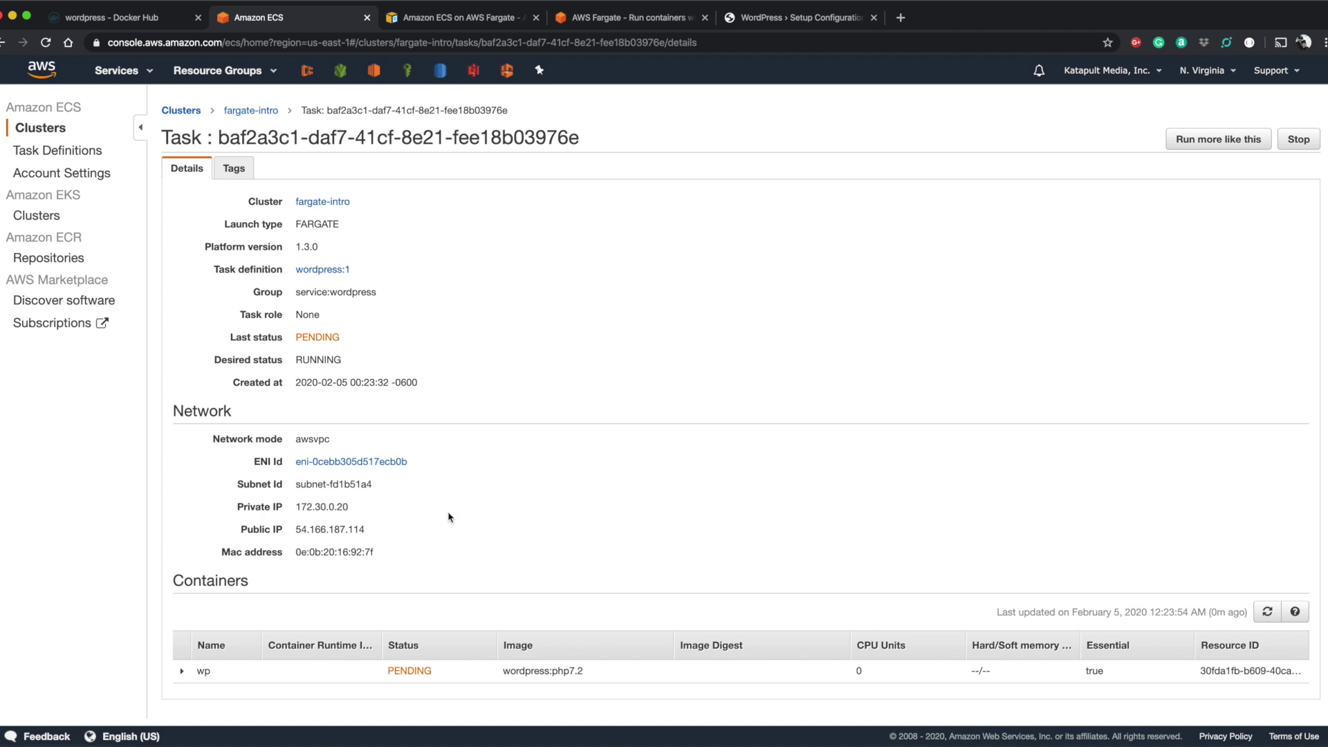
{"action": "triple_click", "coordinate": [353, 531]}
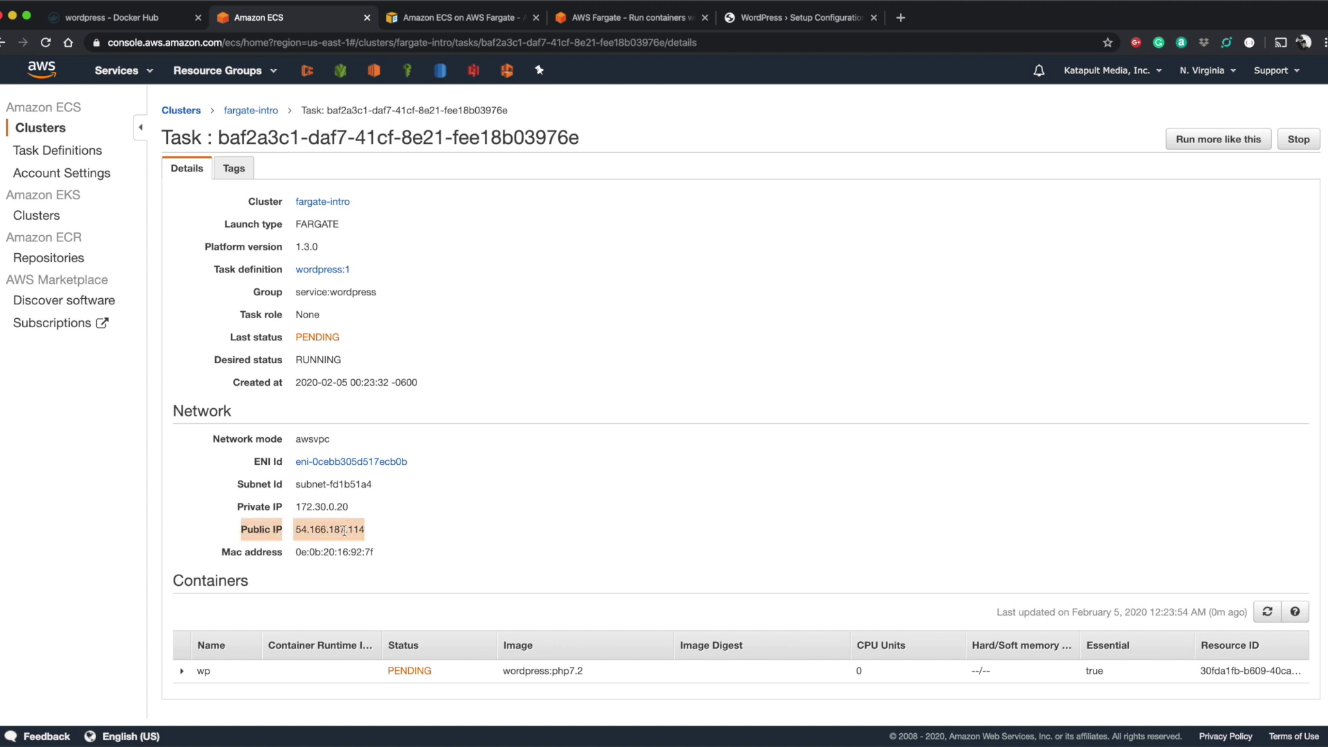
{"action": "double_click", "coordinate": [343, 530]}
{"action": "left_click_drag", "start_coordinate": [344, 530], "coordinate": [415, 14]}
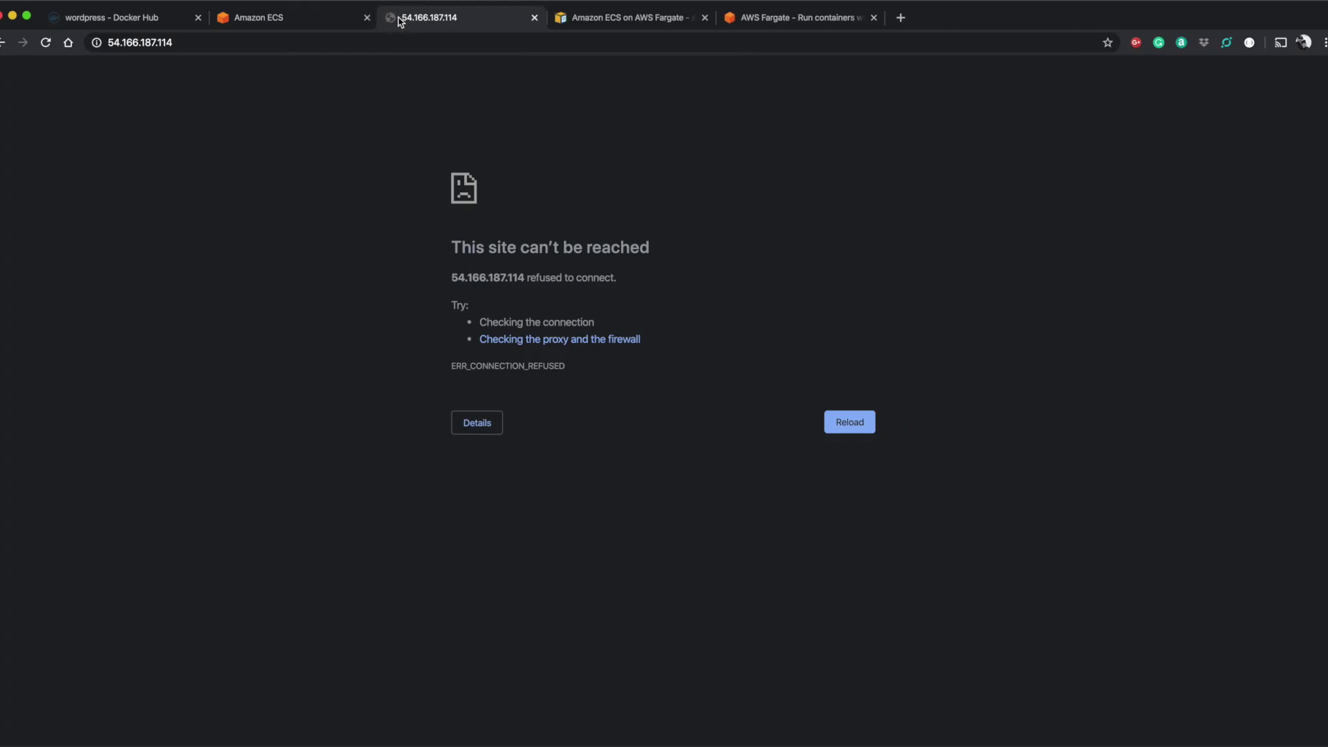
Refresh the task's container status in ECS and reload the page at its public IP.
{"action": "key", "text": "ctrl+shift+Tab"}
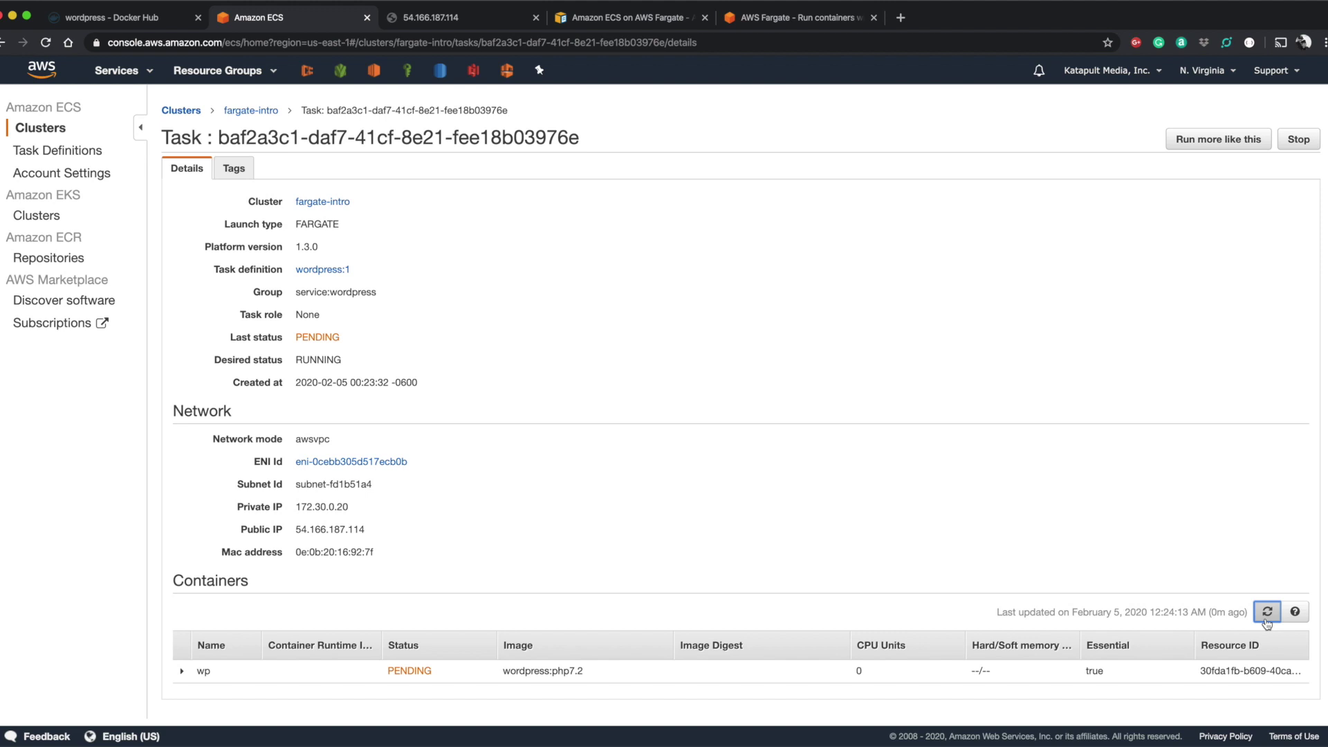
{"action": "left_click", "coordinate": [1266, 621]}
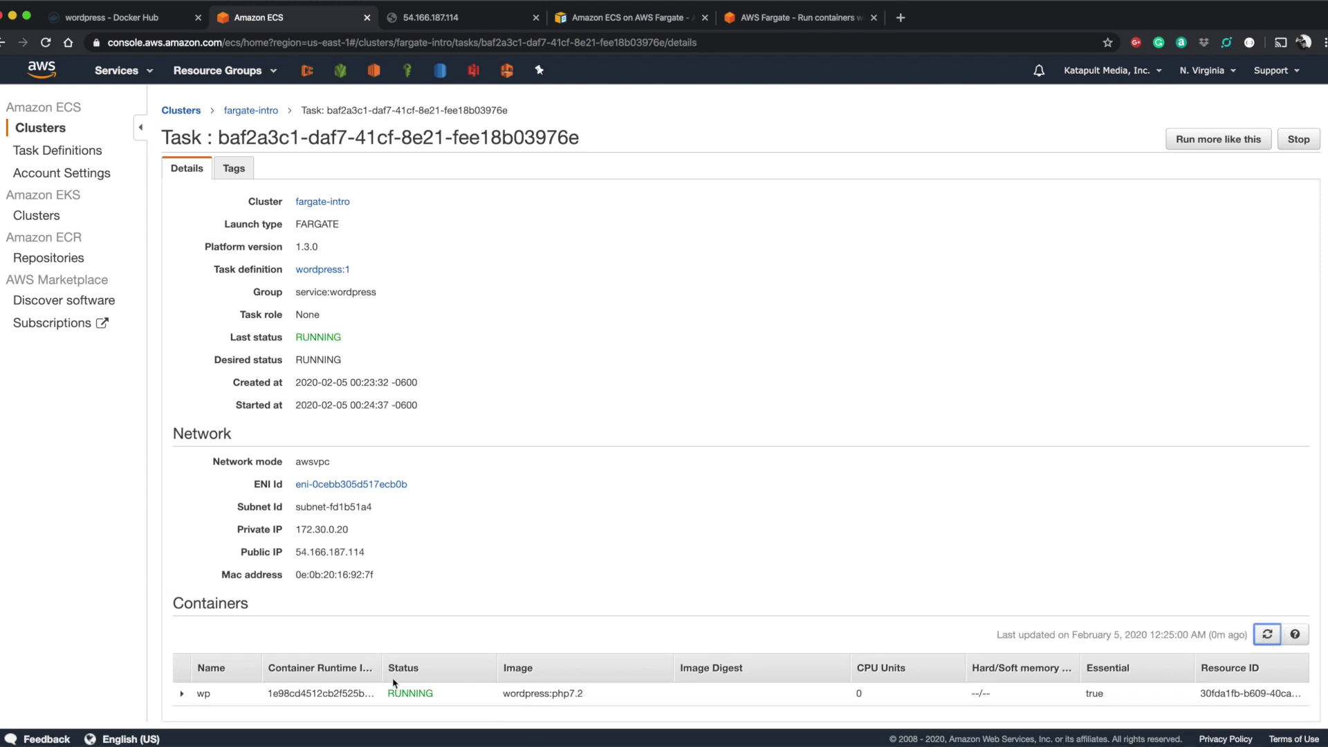
{"action": "key", "text": "ctrl+Tab"}
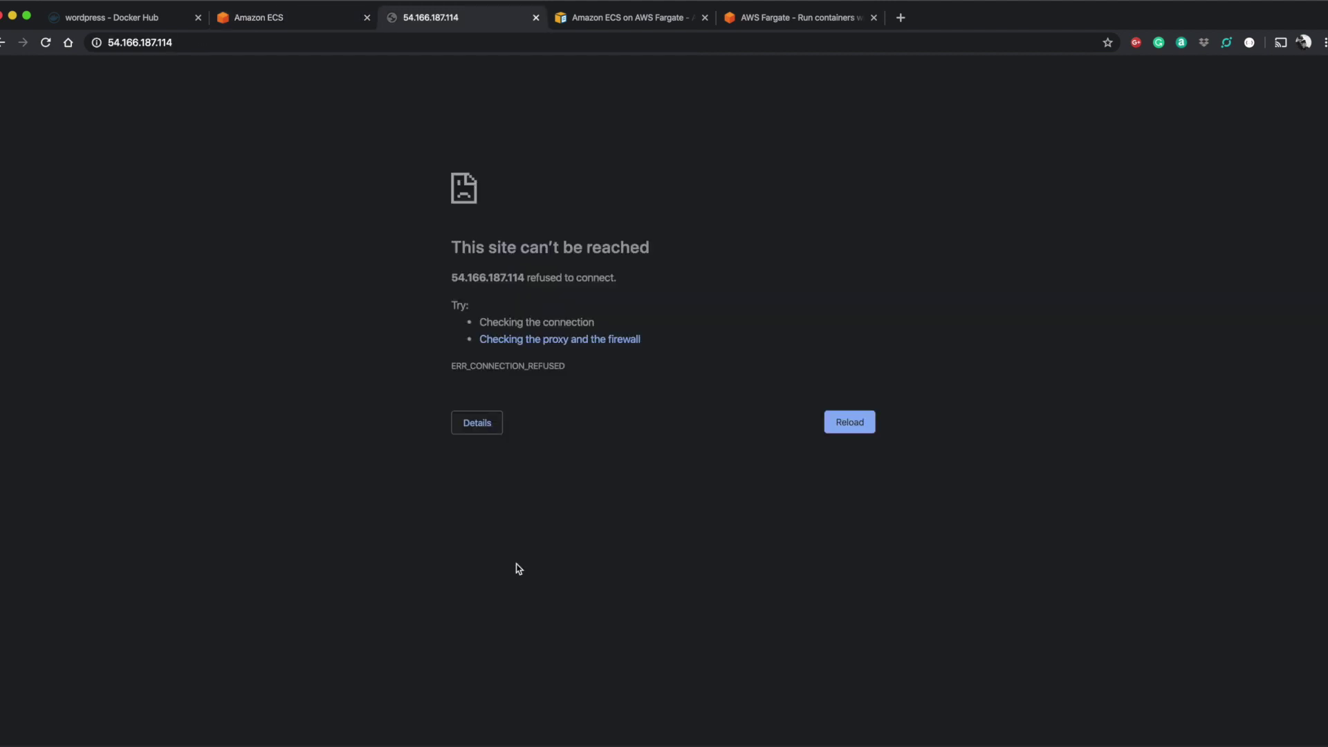
{"action": "key", "text": "super+r"}
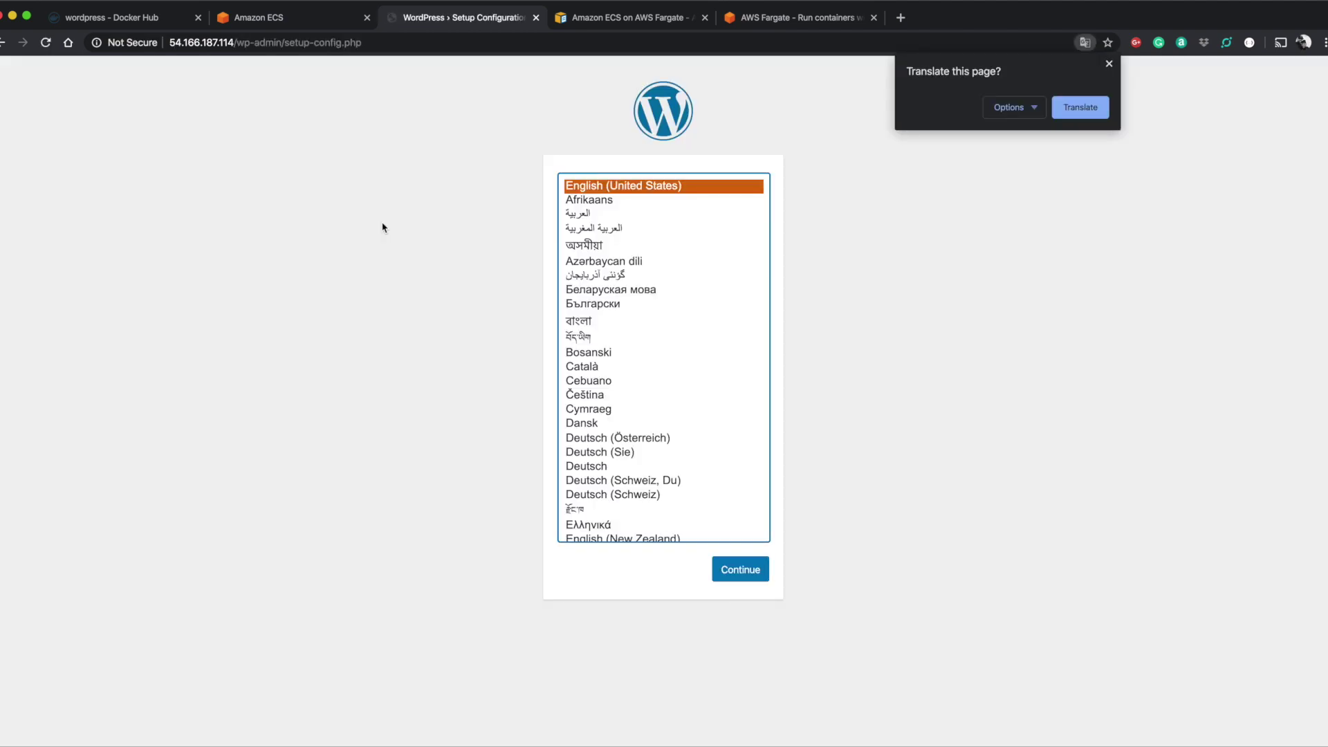
Dismiss the translation offer and continue the WordPress setup in English (United States).
{"action": "left_click", "coordinate": [382, 227]}
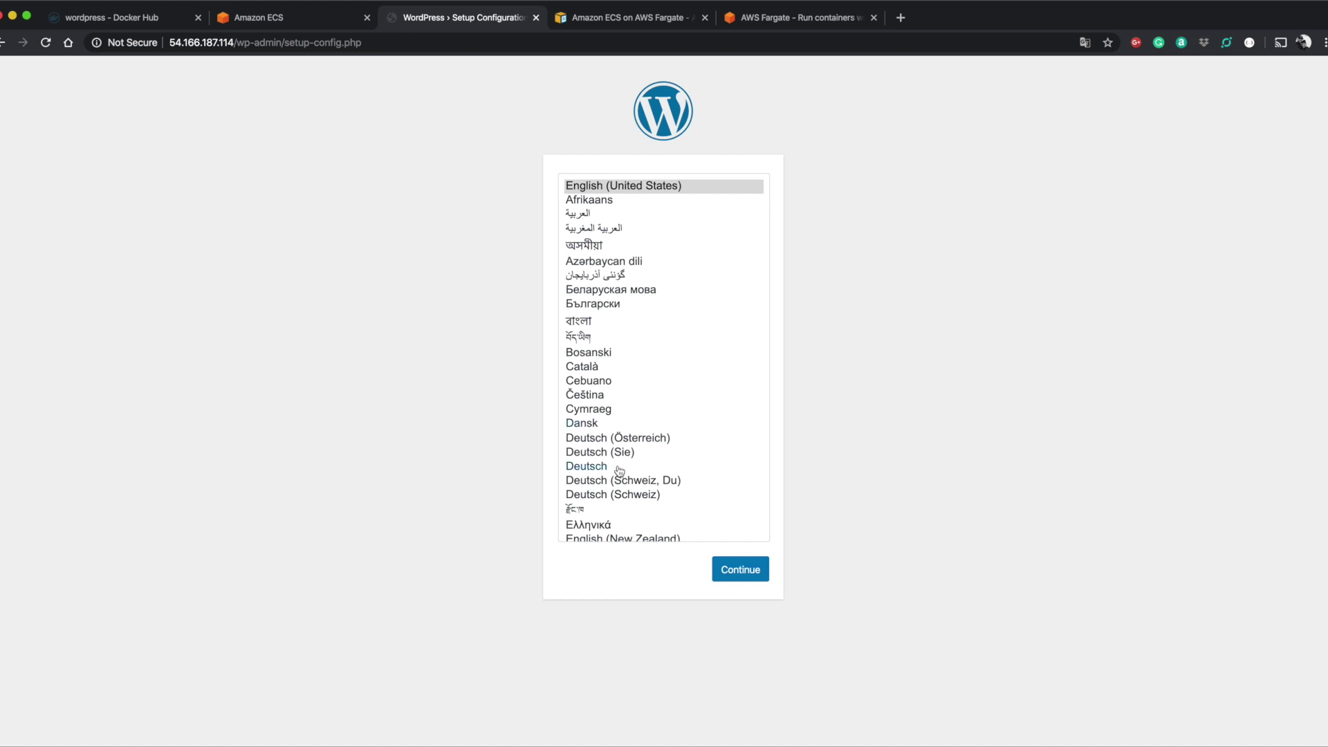
{"action": "left_click", "coordinate": [754, 573]}
{"action": "left_click", "coordinate": [438, 447]}
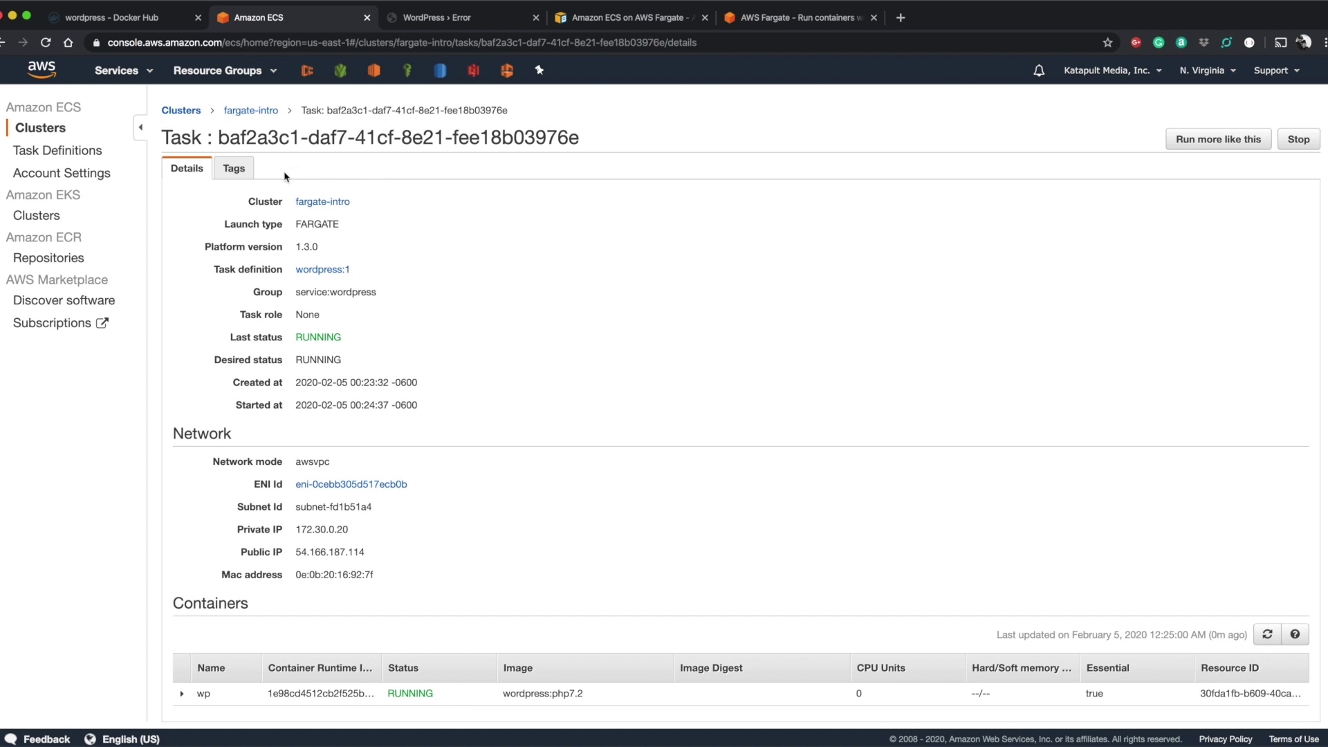
Start a new revision of the task's wordpress task definition and open its wp container for editing.
{"action": "left_click", "coordinate": [330, 277]}
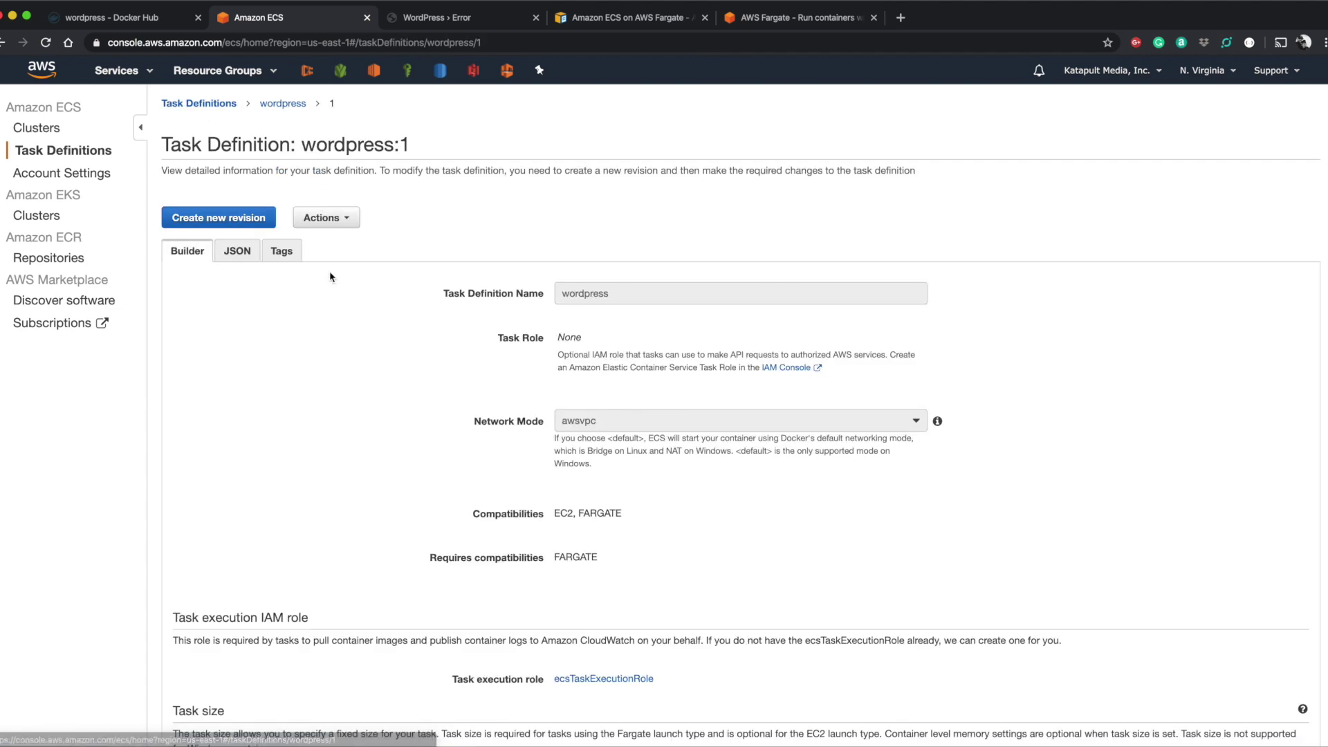
{"action": "left_click", "coordinate": [230, 220]}
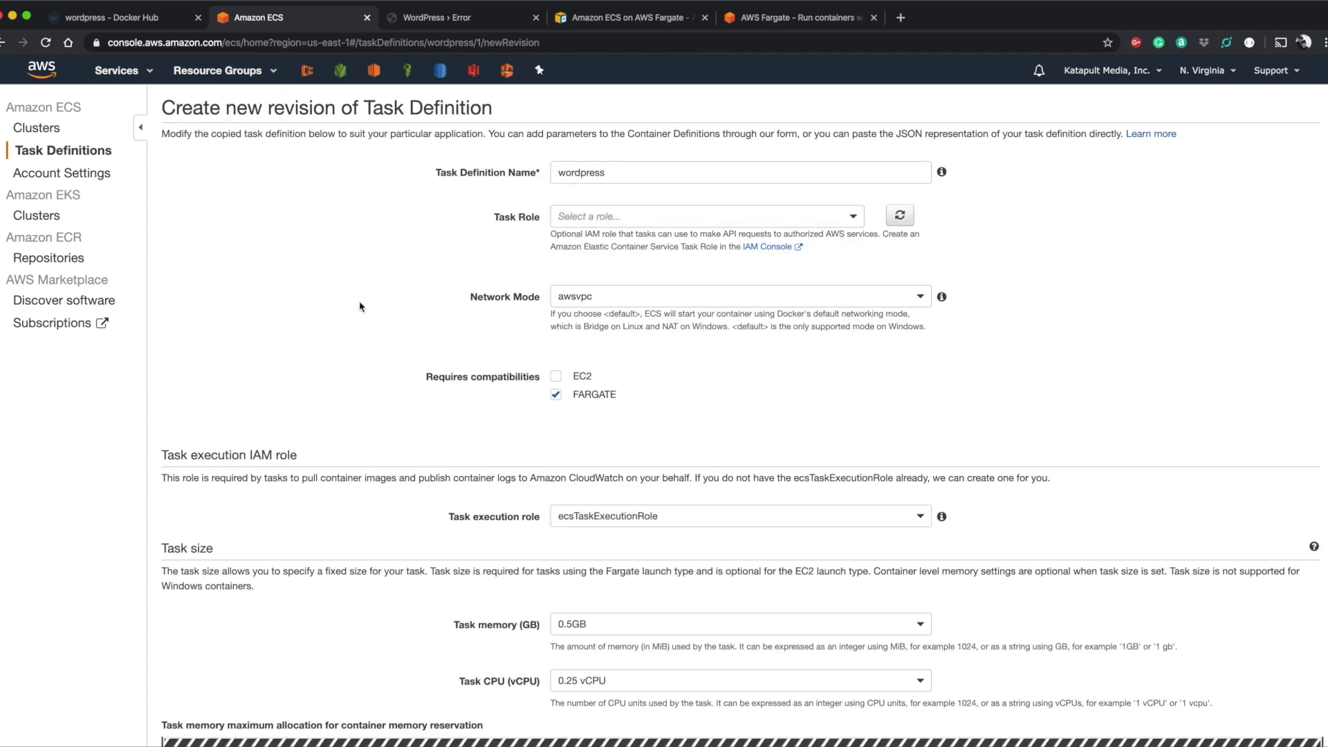
{"action": "scroll", "coordinate": [413, 364], "scroll_direction": "down", "scroll_amount": 8}
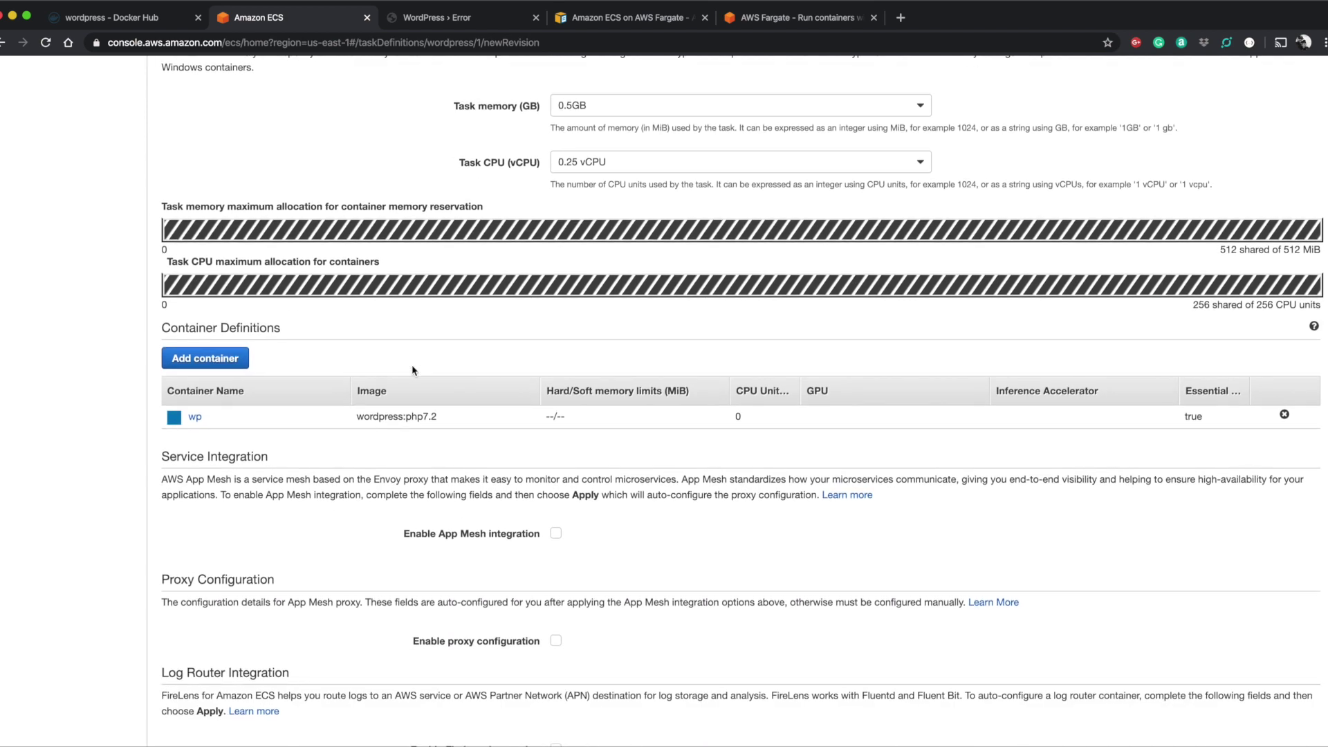
{"action": "left_click", "coordinate": [193, 375]}
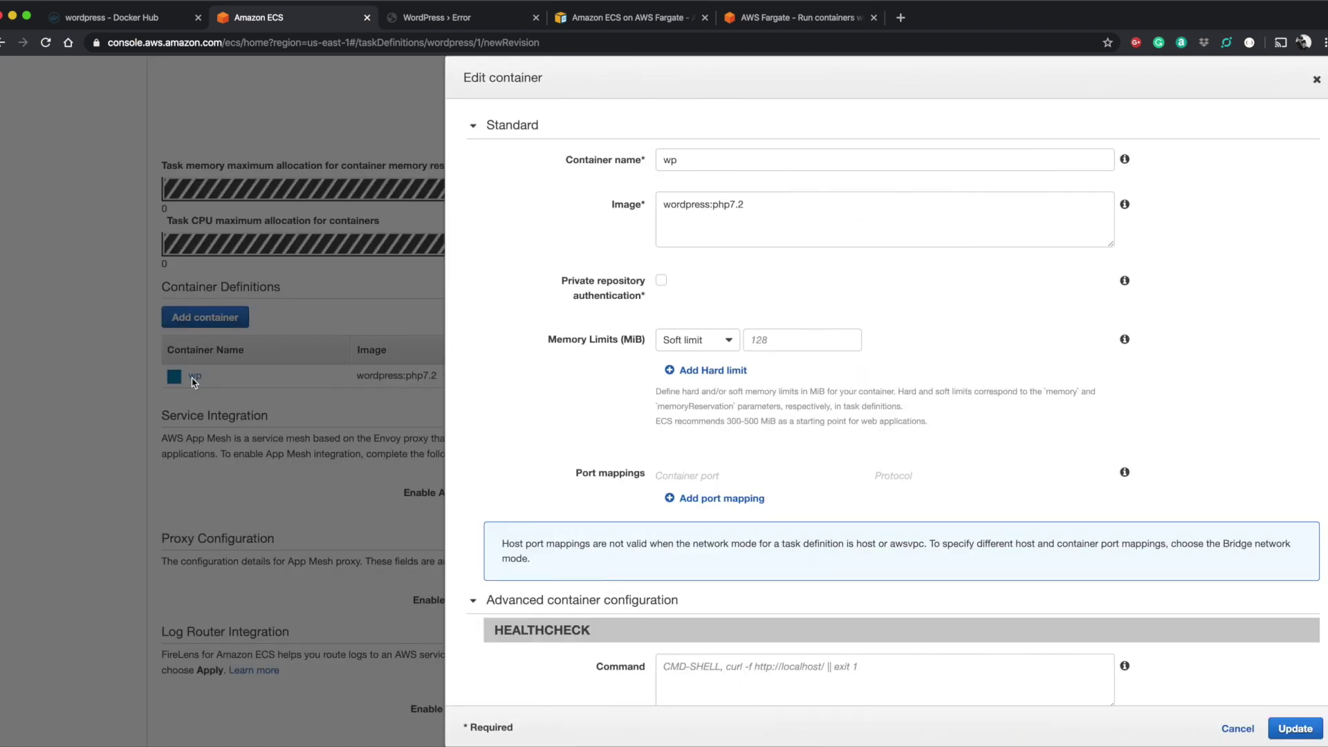
Enable Auto-configure CloudWatch Logs in the wp container's log configuration.
{"action": "scroll", "coordinate": [698, 426], "scroll_direction": "down", "scroll_amount": 20}
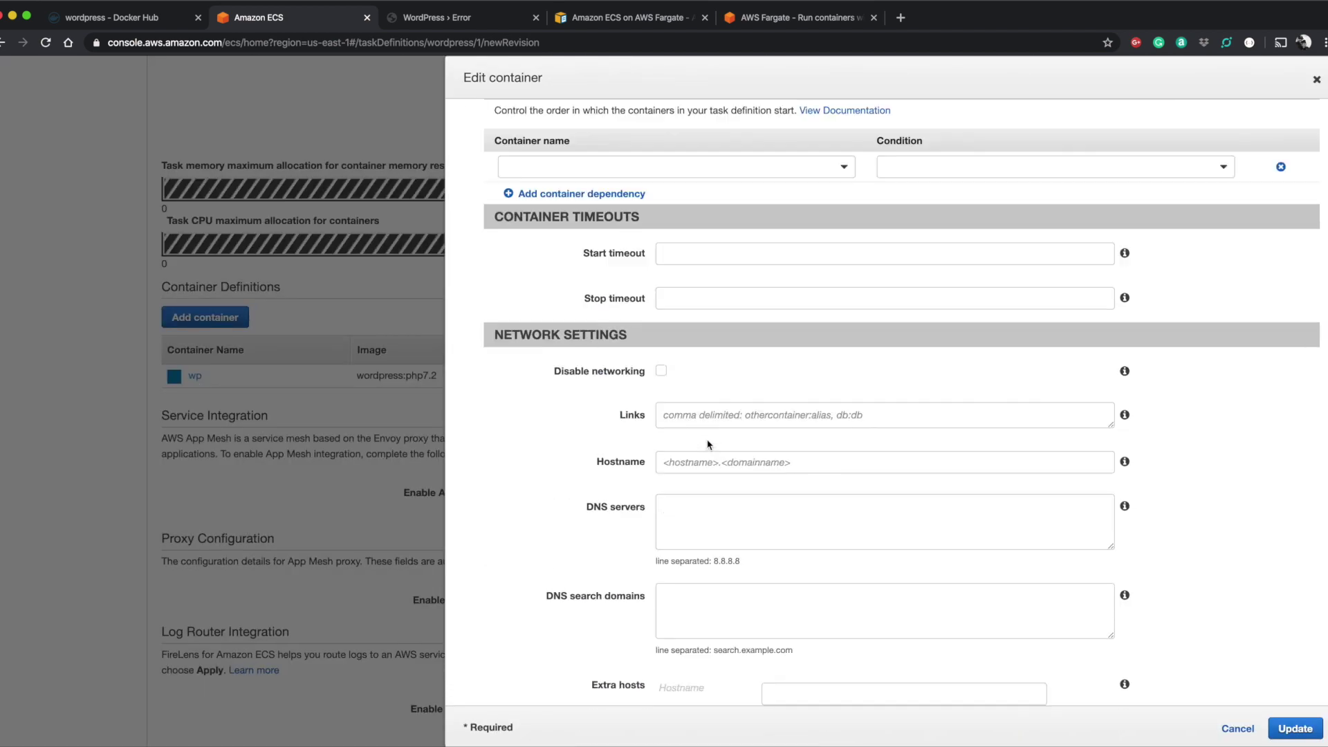
{"action": "scroll", "coordinate": [708, 443], "scroll_direction": "down", "scroll_amount": 7}
{"action": "left_click", "coordinate": [707, 348]}
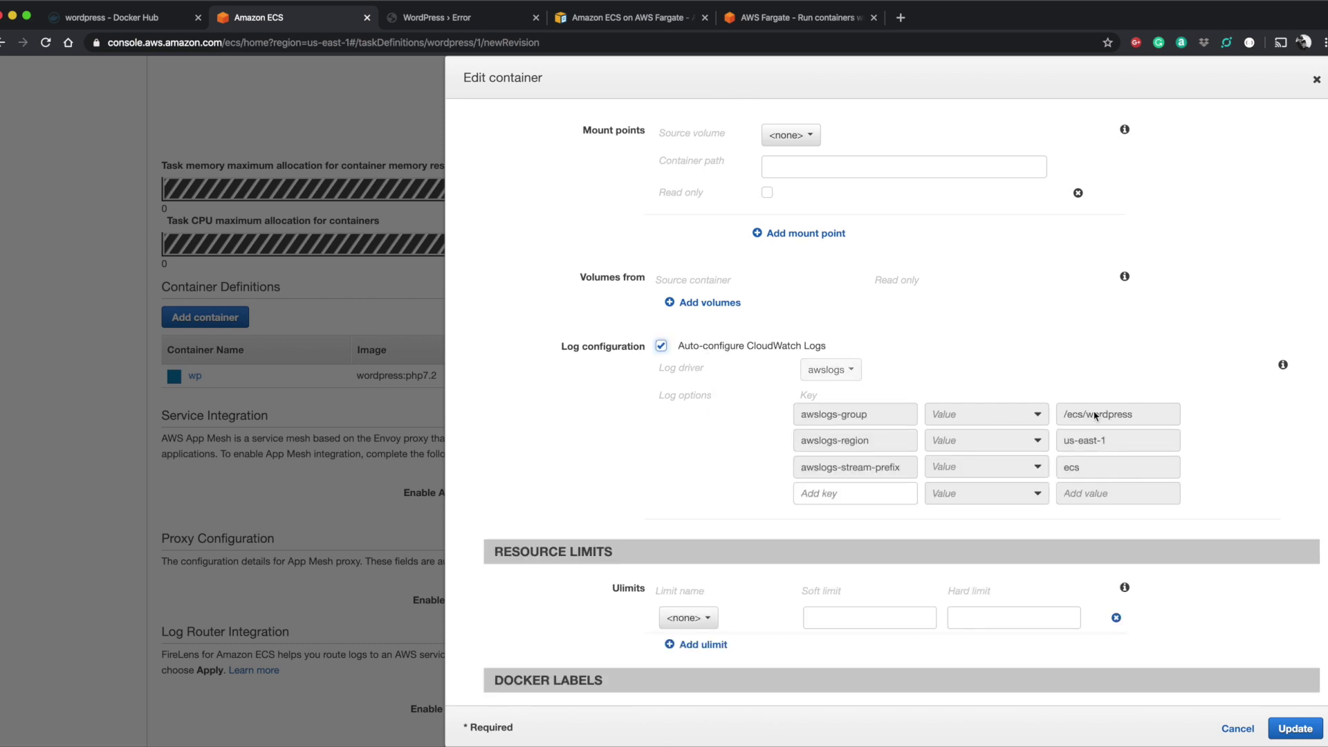
Try the manual log configuration with the awslogs driver instead of auto-configured CloudWatch Logs.
{"action": "left_click", "coordinate": [802, 346]}
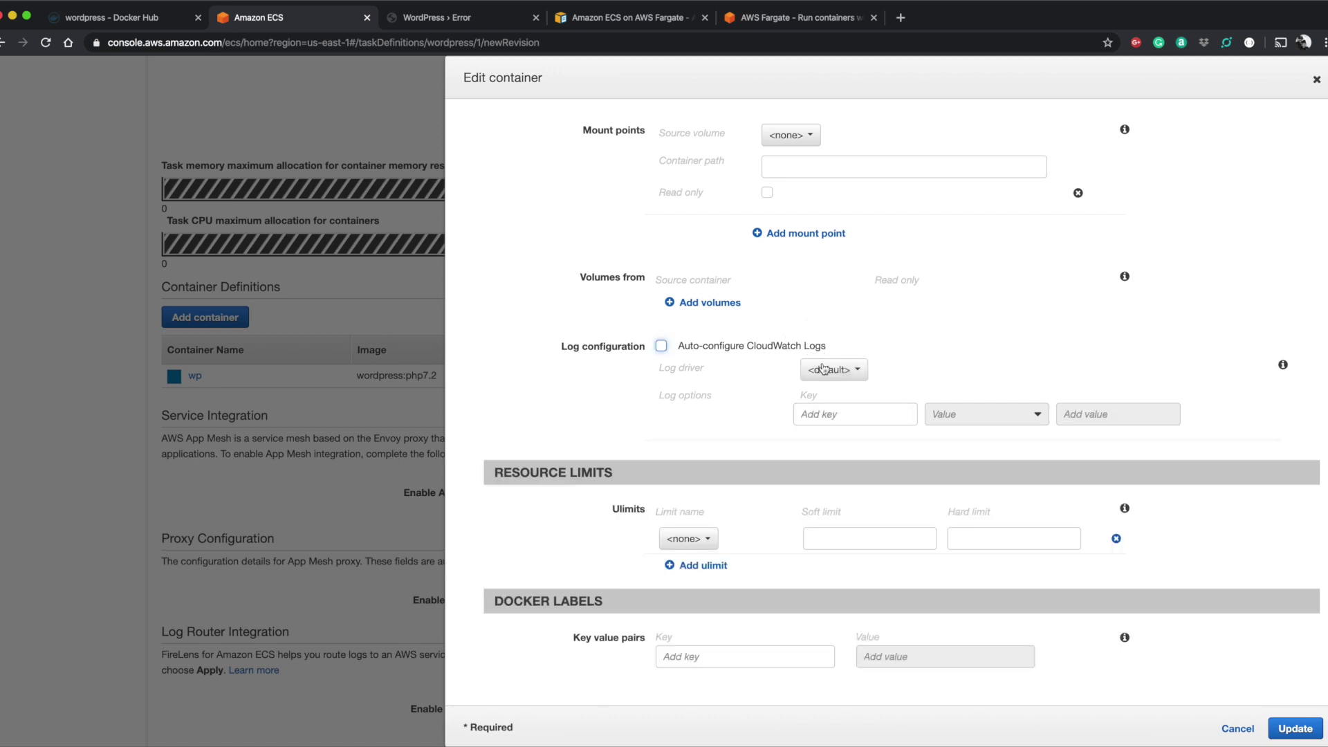
{"action": "left_click", "coordinate": [833, 369]}
{"action": "left_click", "coordinate": [836, 447]}
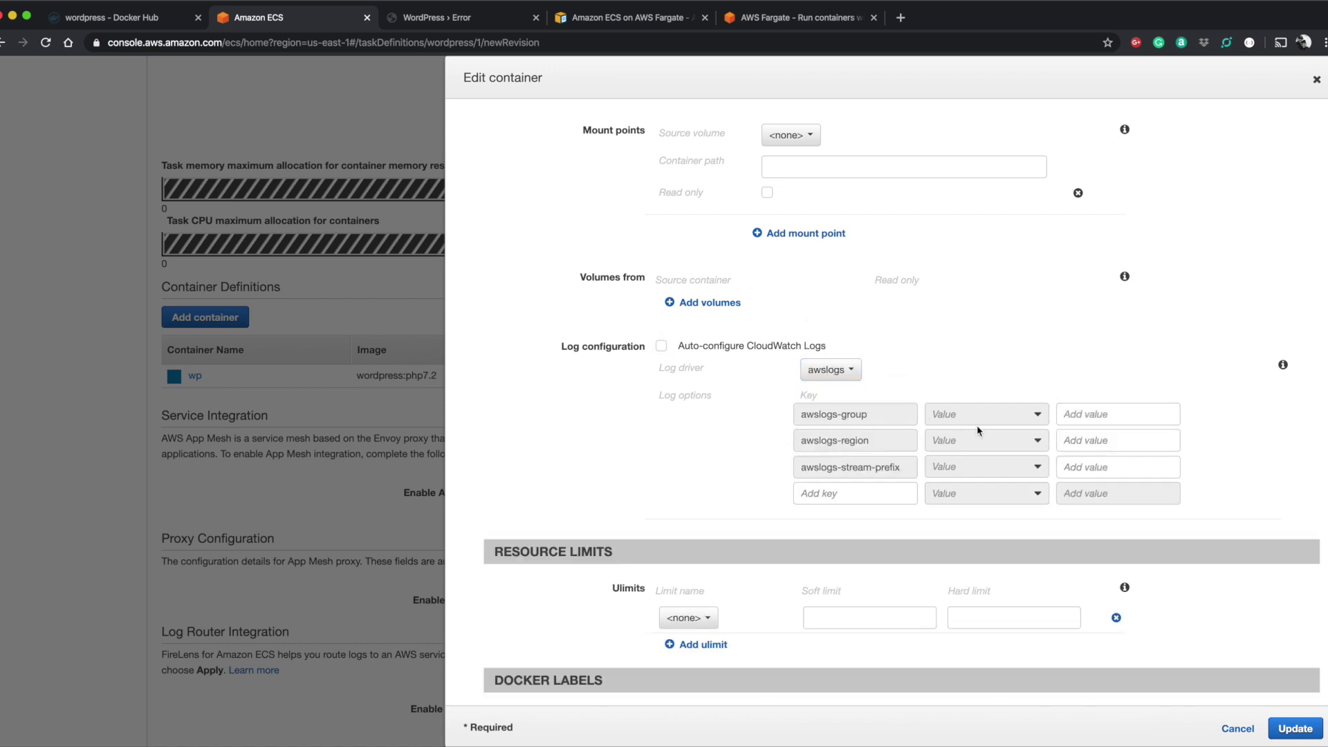
{"action": "left_click", "coordinate": [1094, 414]}
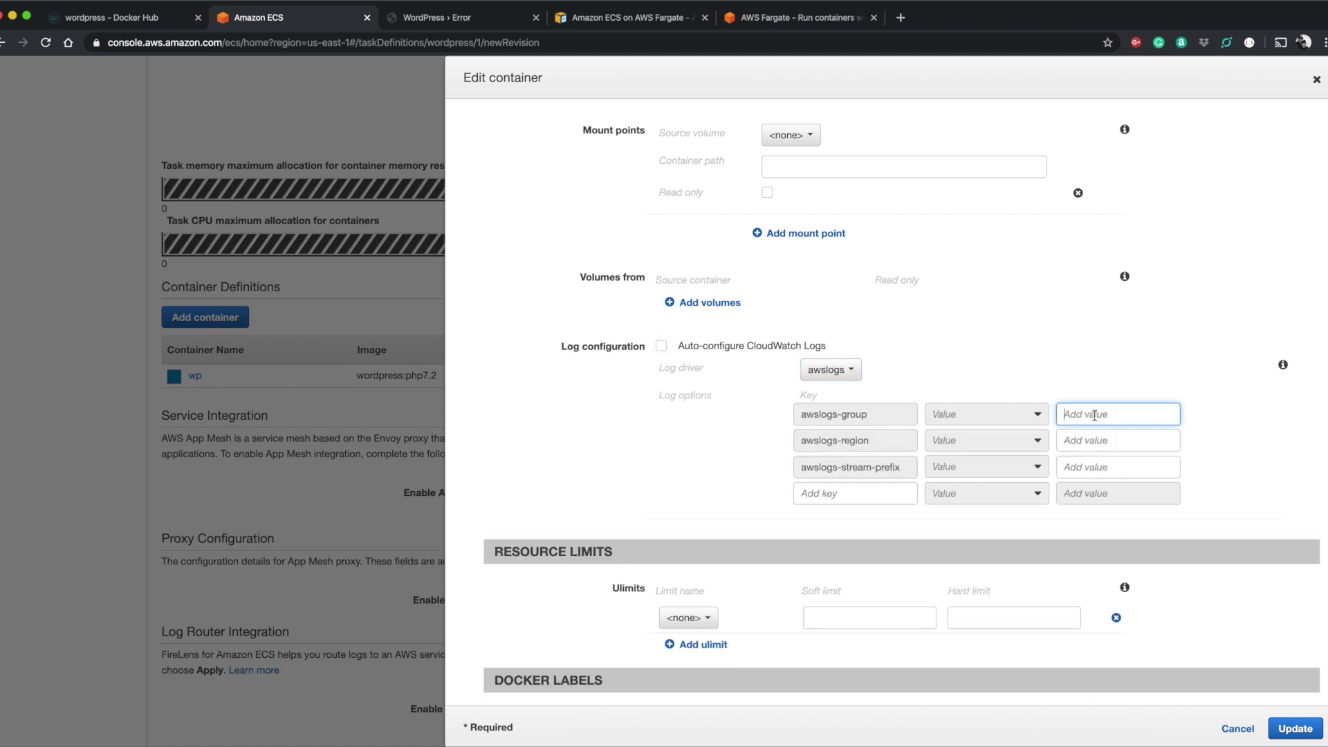
Turn Auto-configure CloudWatch Logs back on, update the wp container and create the new task definition revision.
{"action": "left_click", "coordinate": [696, 344]}
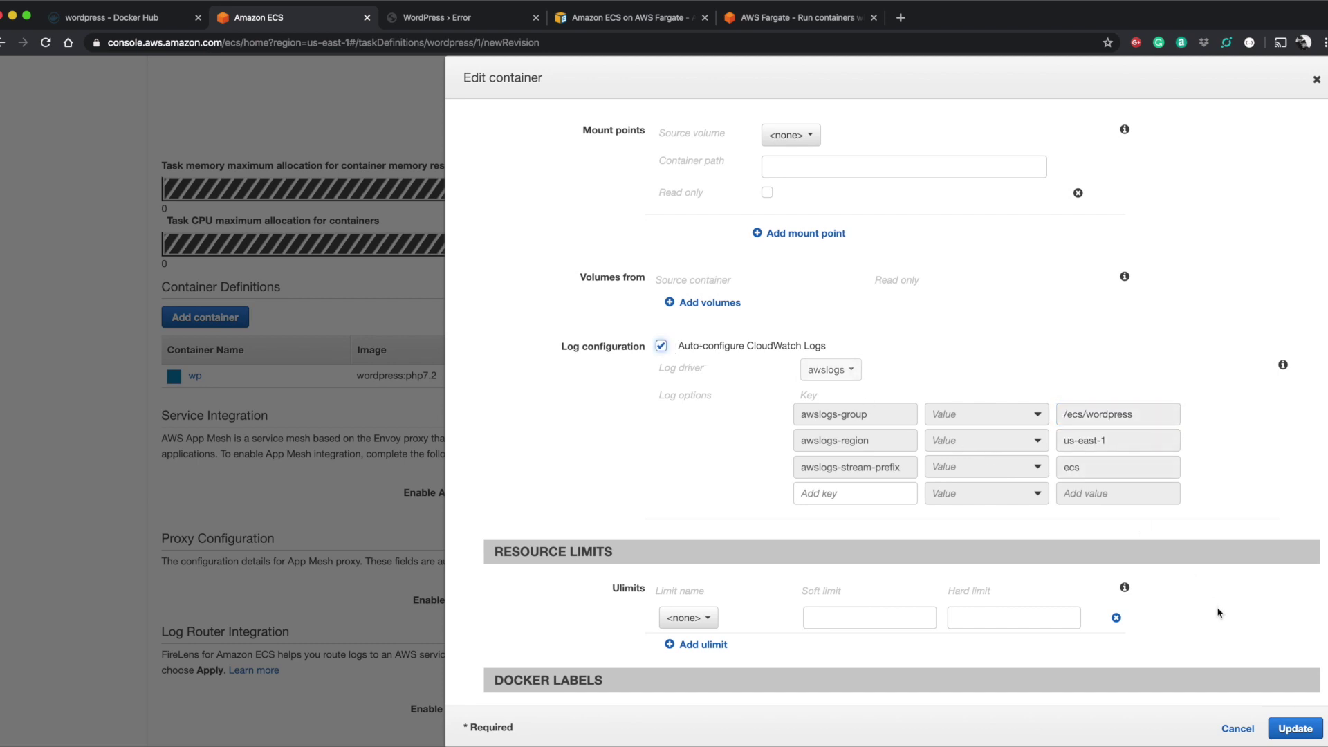
{"action": "left_click", "coordinate": [1293, 728]}
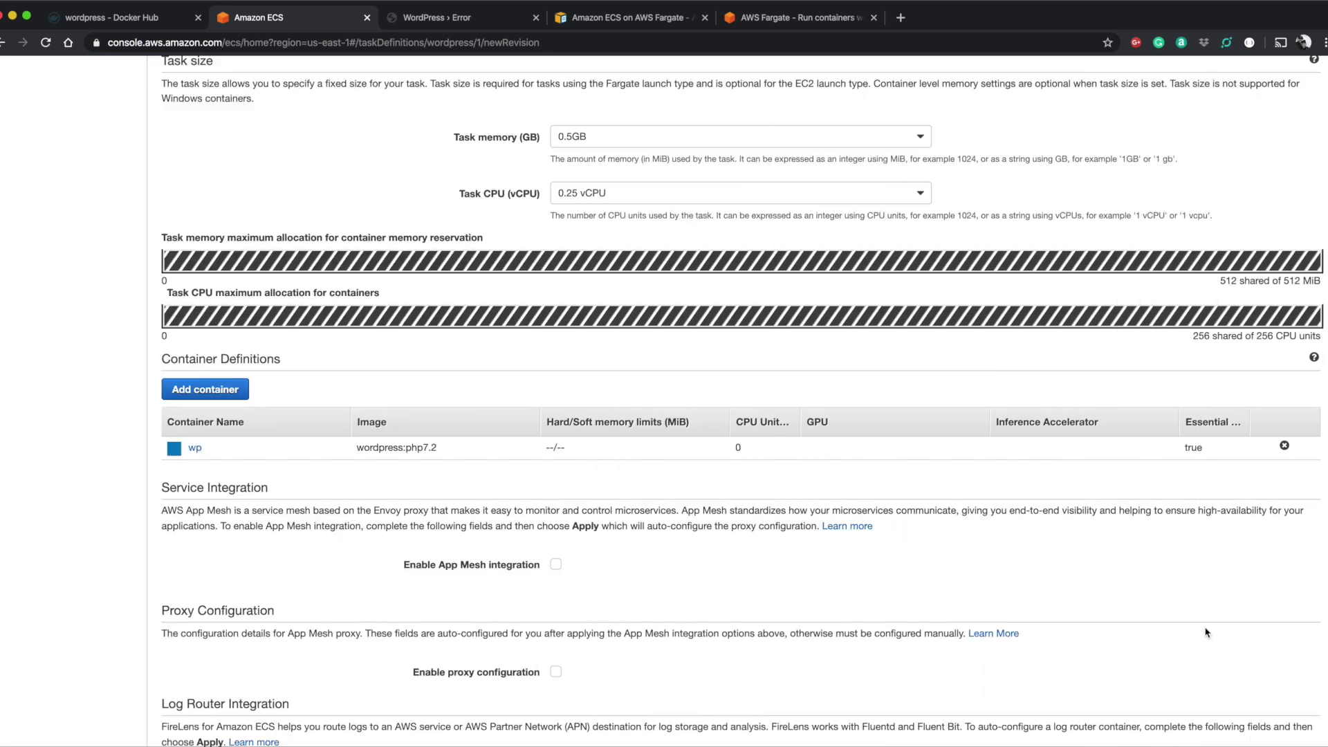
{"action": "scroll", "coordinate": [1175, 657], "scroll_direction": "down", "scroll_amount": 5}
{"action": "left_click", "coordinate": [1292, 695]}
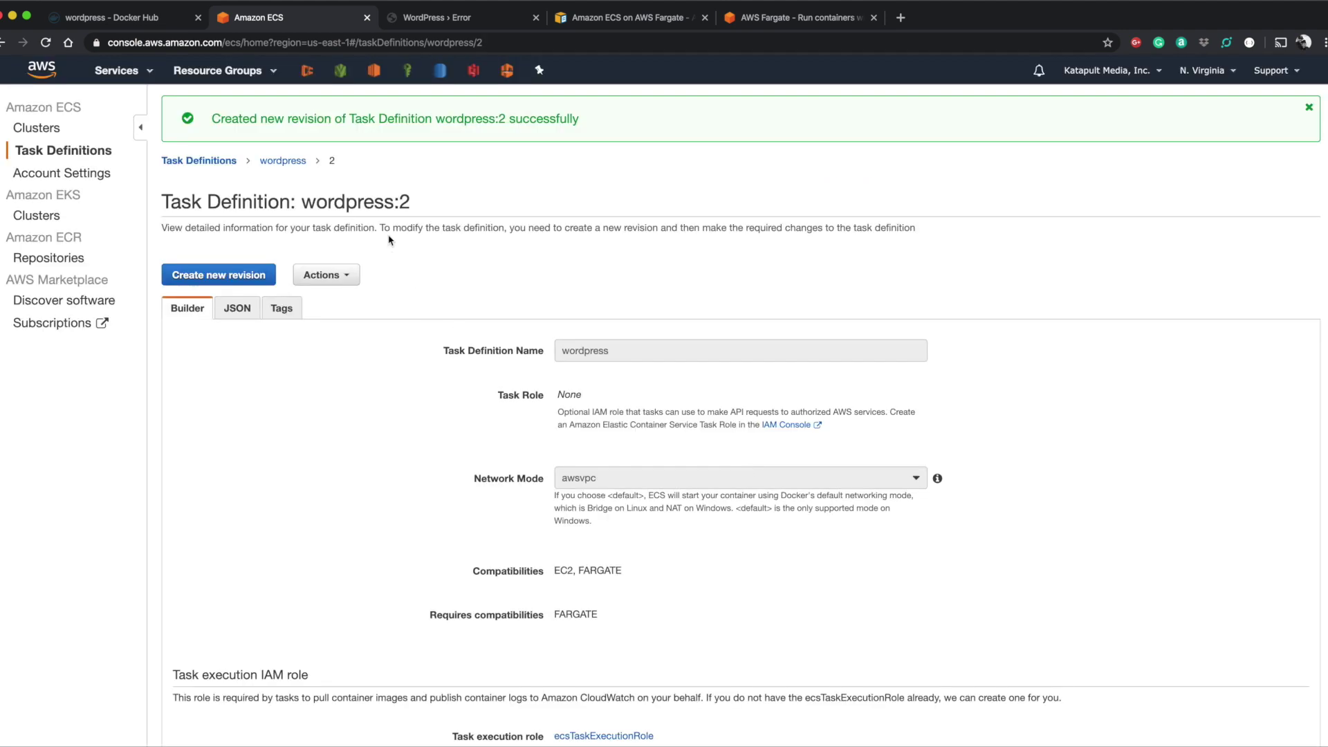
Open the wordpress service in the fargate-intro cluster and start updating it.
{"action": "left_click", "coordinate": [337, 276]}
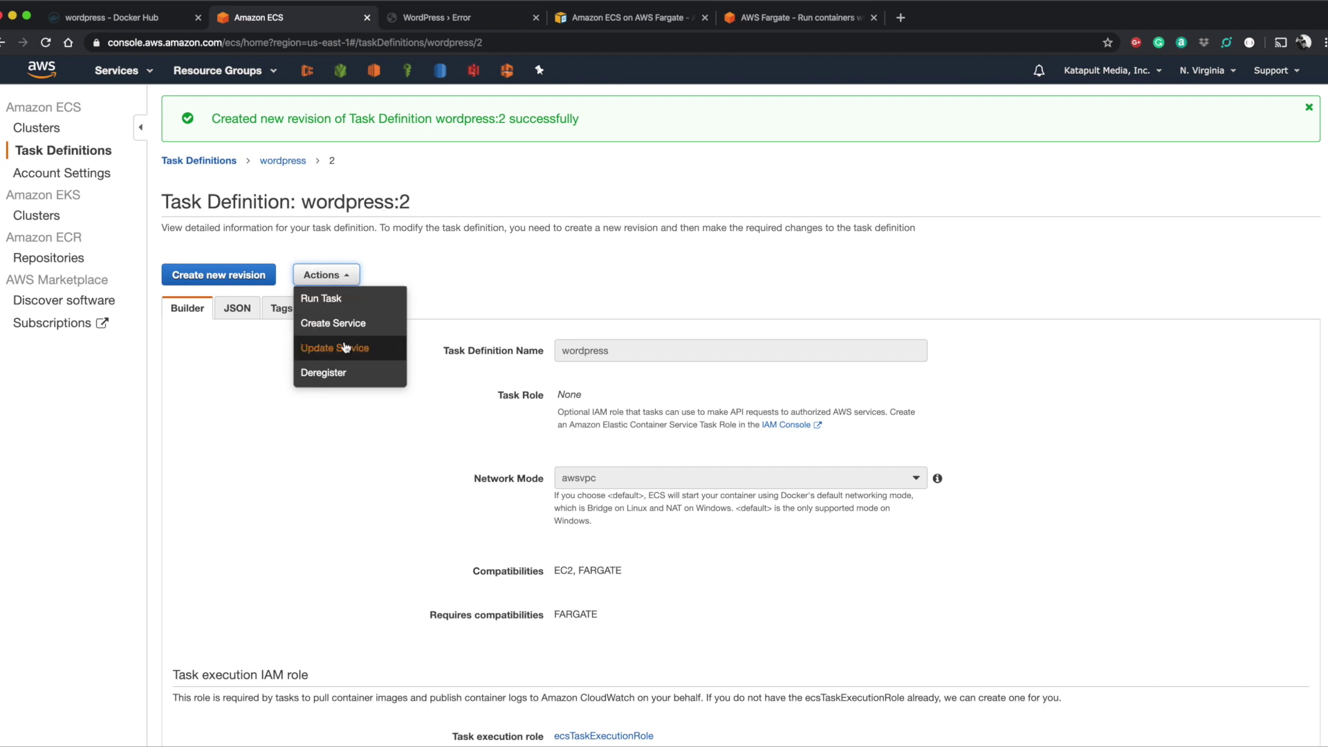
{"action": "left_click", "coordinate": [385, 266]}
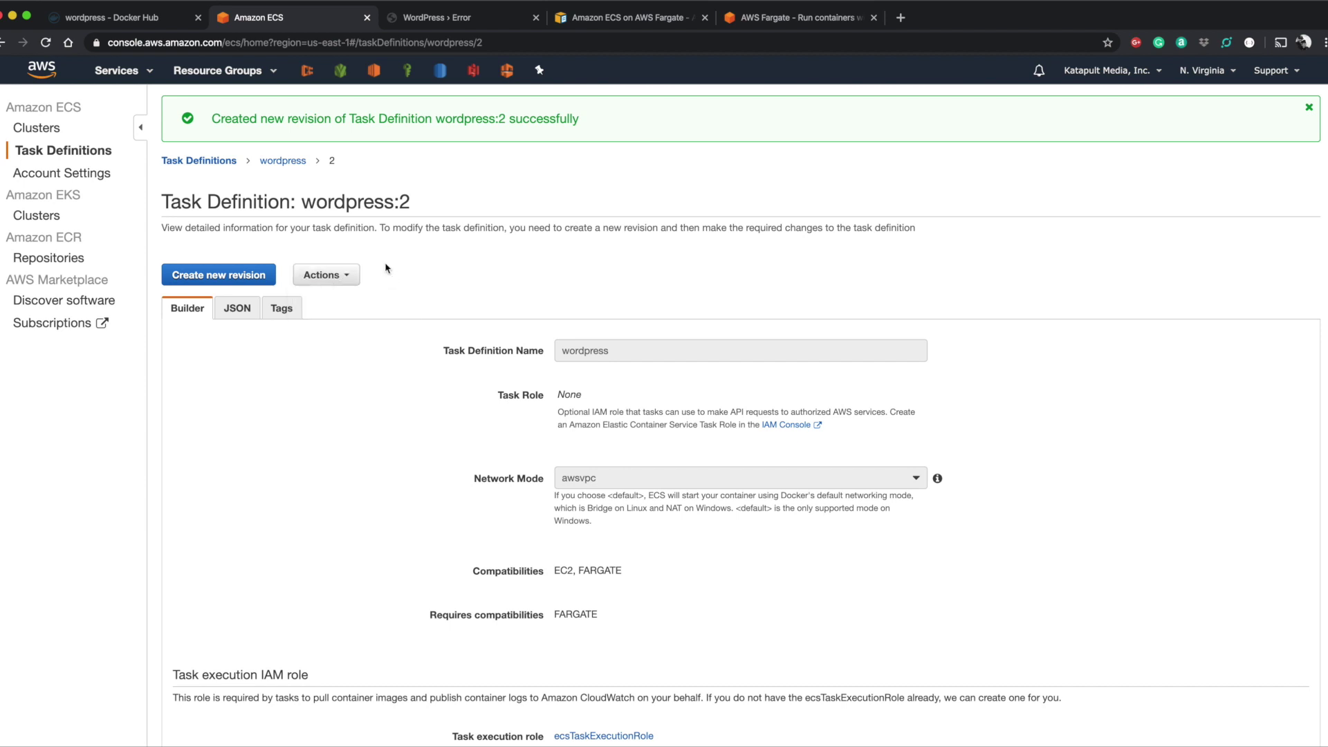
{"action": "left_click", "coordinate": [52, 129]}
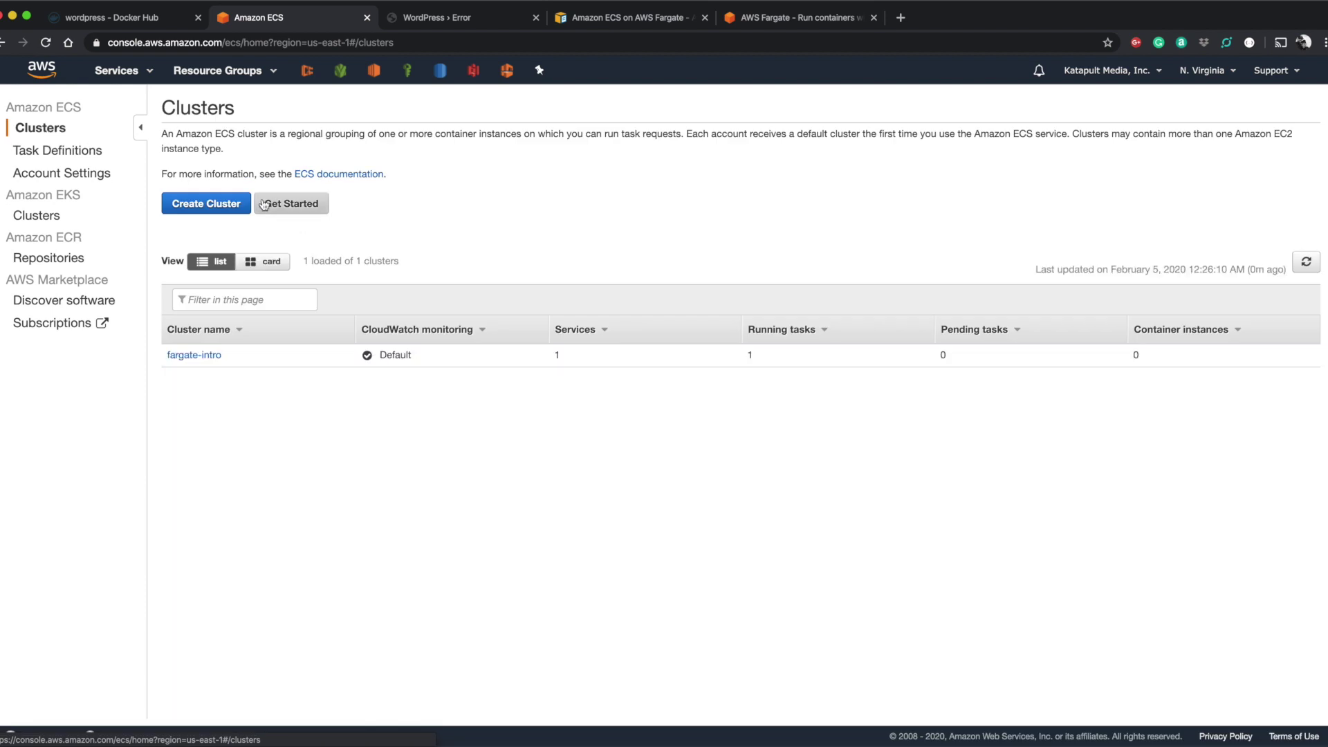
{"action": "left_click", "coordinate": [207, 355]}
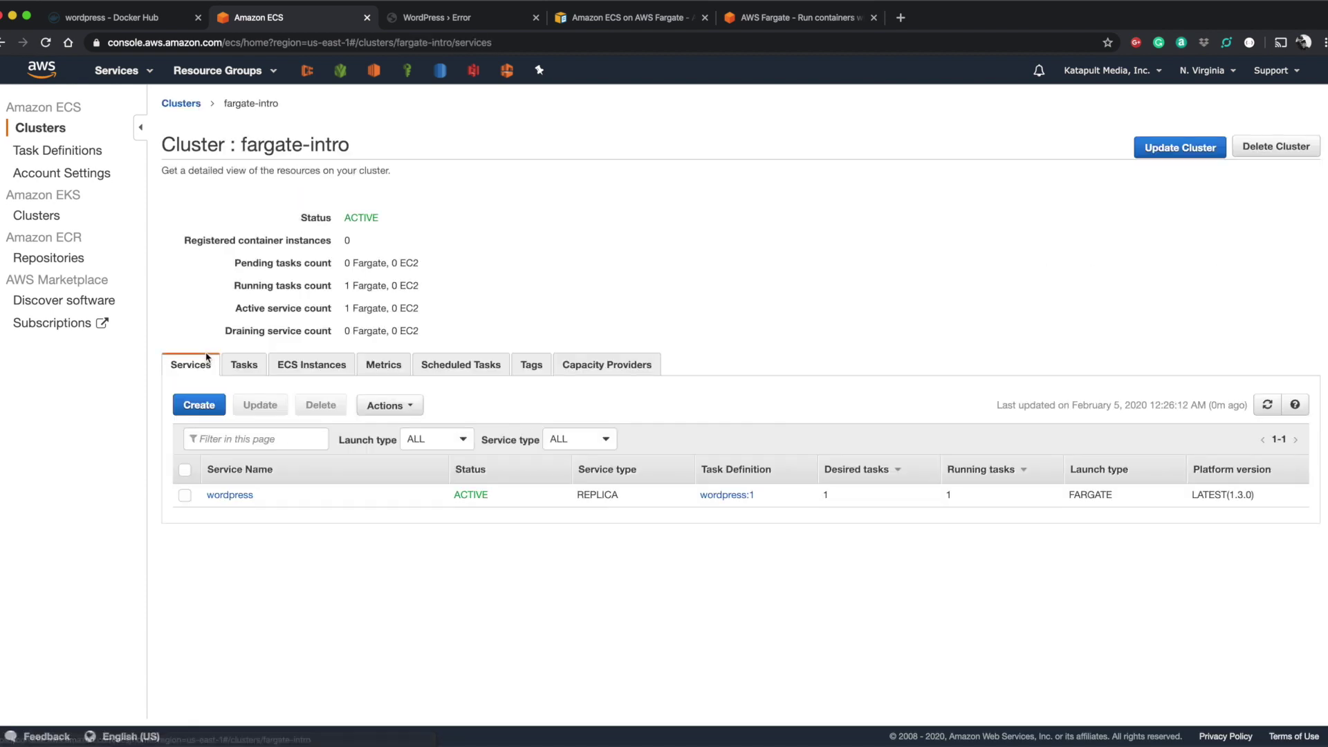
{"action": "left_click", "coordinate": [227, 495]}
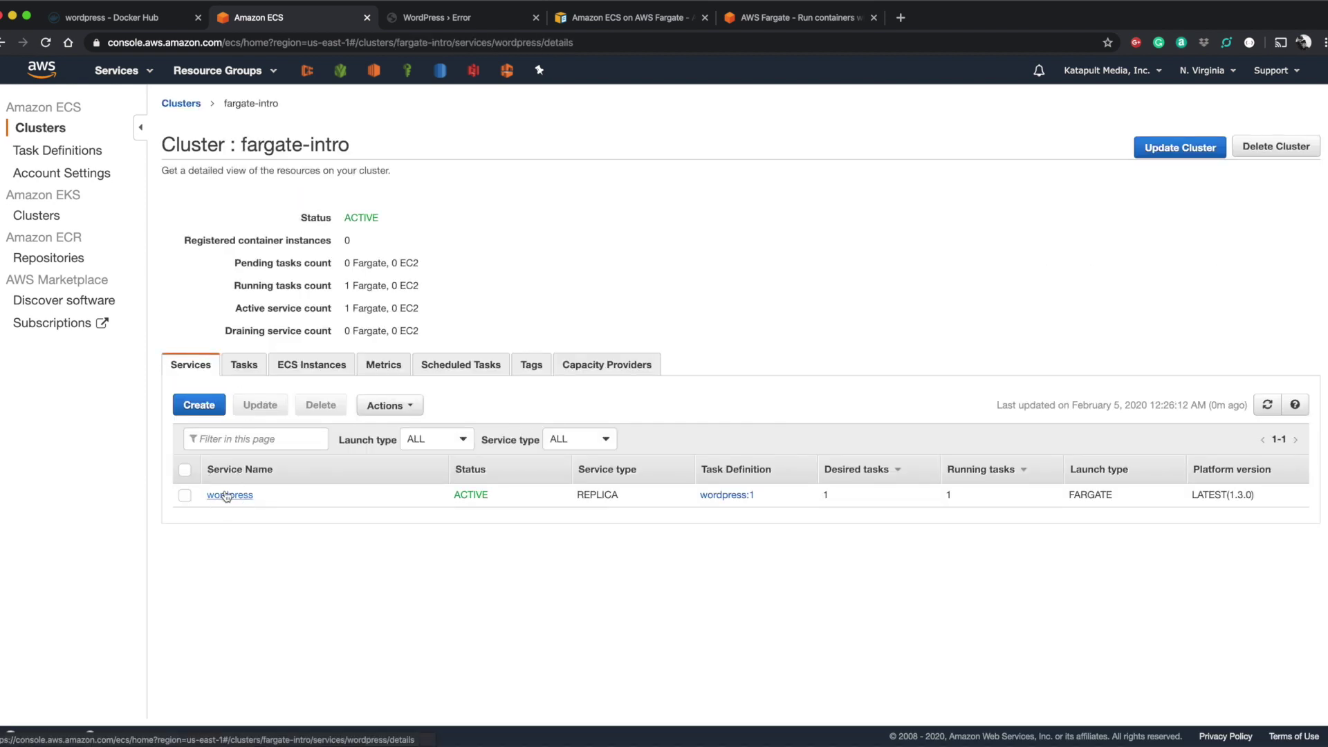
{"action": "left_click", "coordinate": [1210, 144]}
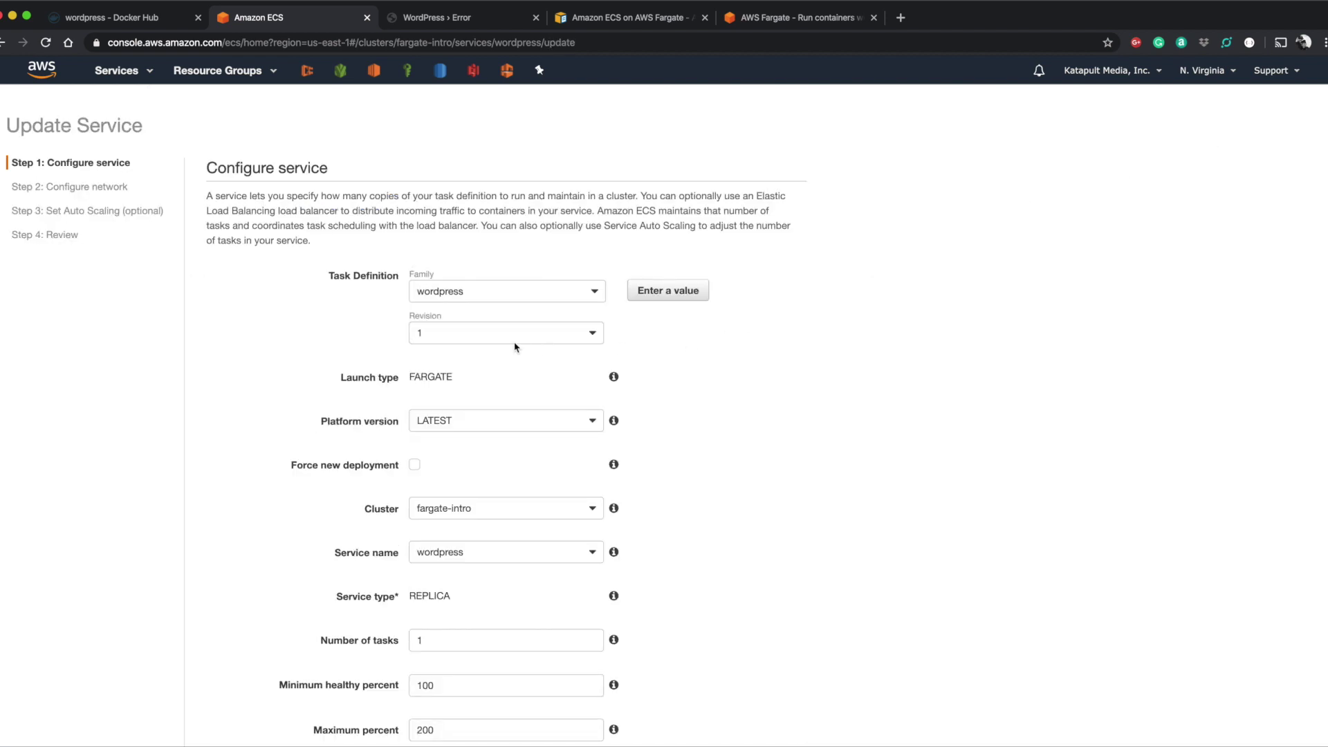
Set the service's task definition revision to 2 (latest), skip to the review and update the service.
{"action": "left_click", "coordinate": [502, 334]}
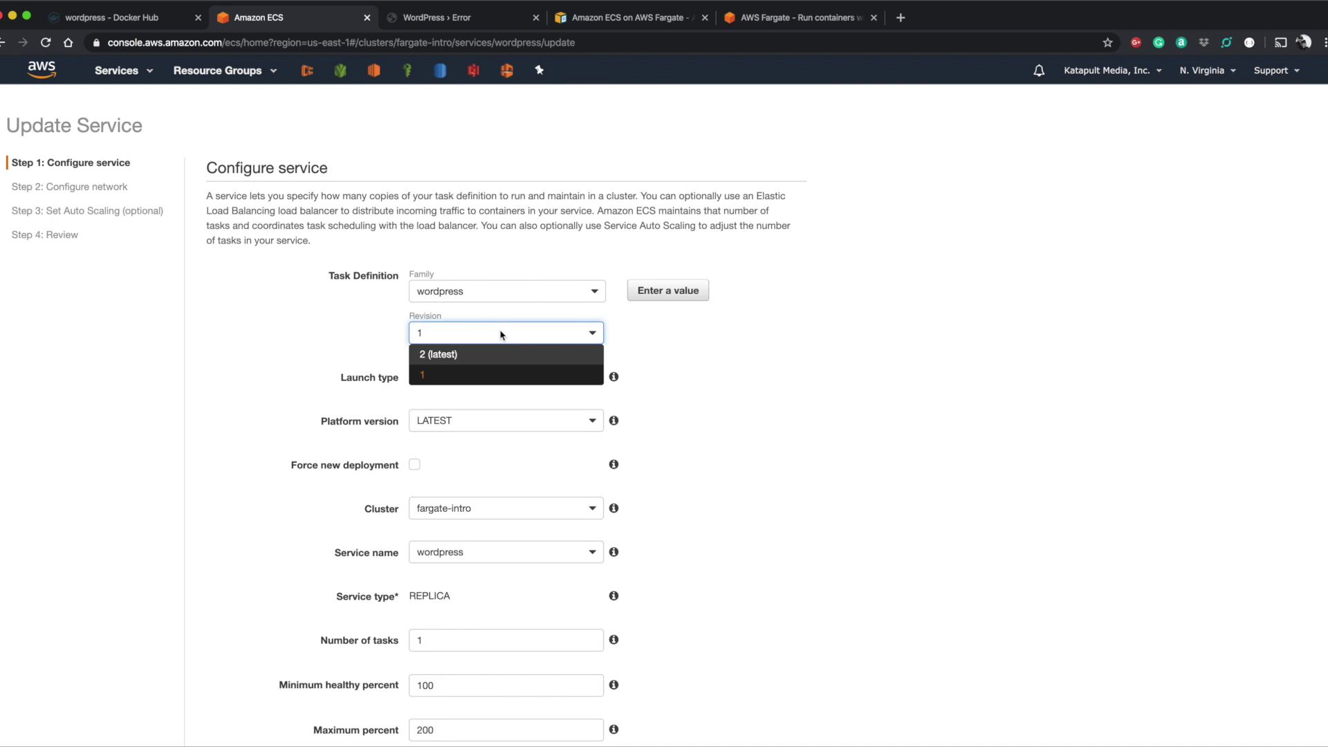
{"action": "left_click", "coordinate": [467, 356]}
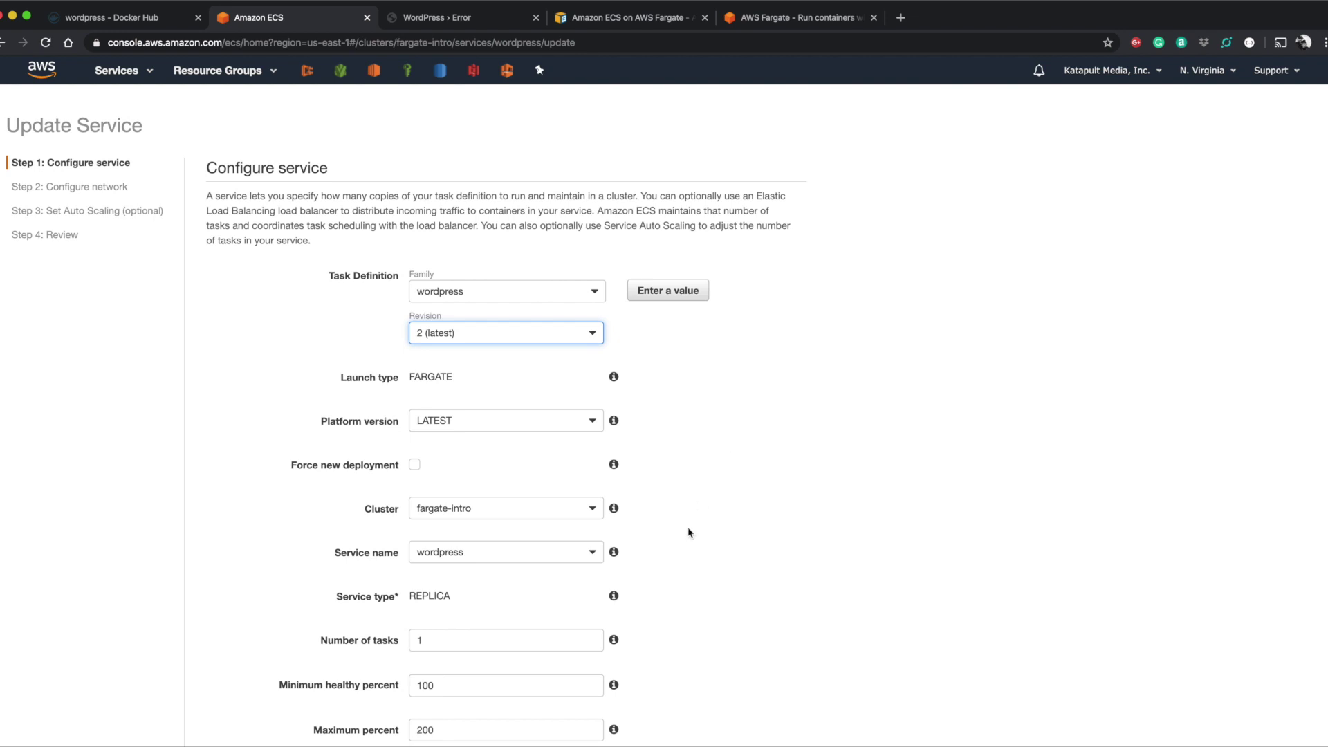
{"action": "scroll", "coordinate": [687, 533], "scroll_direction": "down", "scroll_amount": 3}
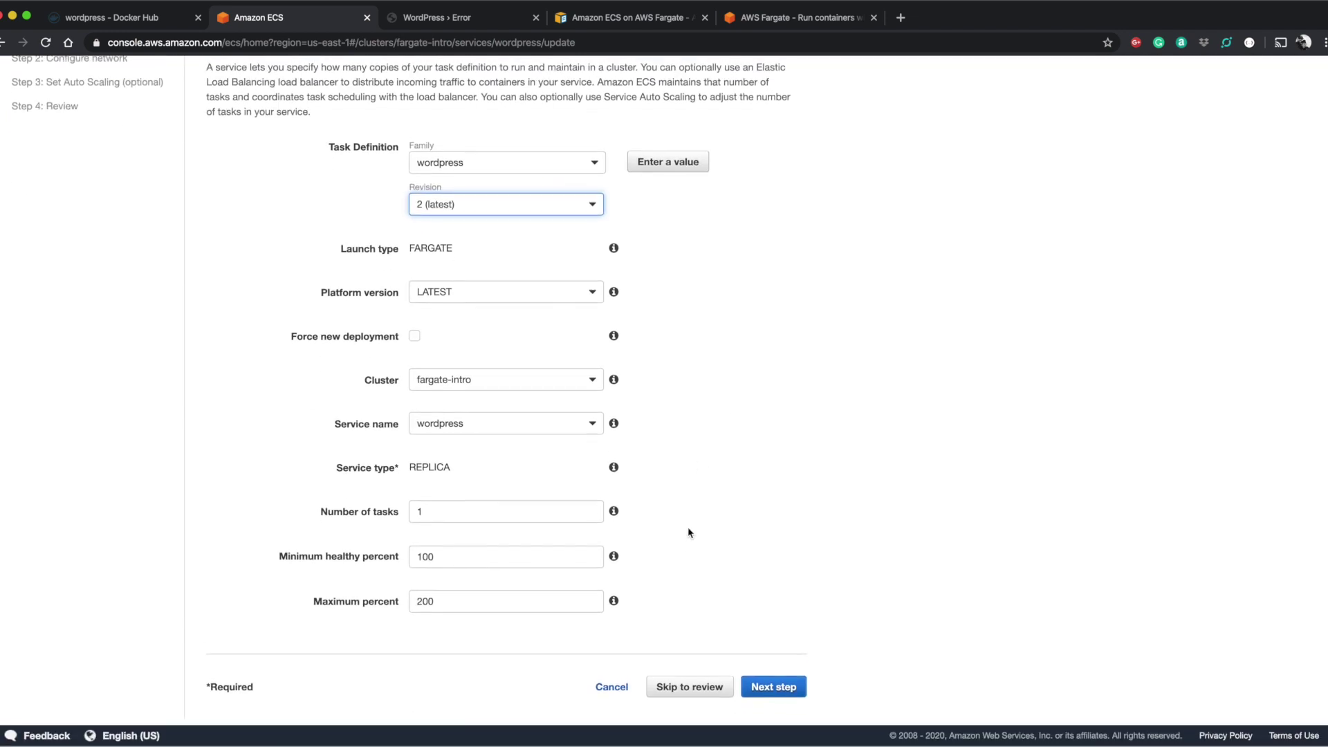
{"action": "left_click", "coordinate": [681, 688]}
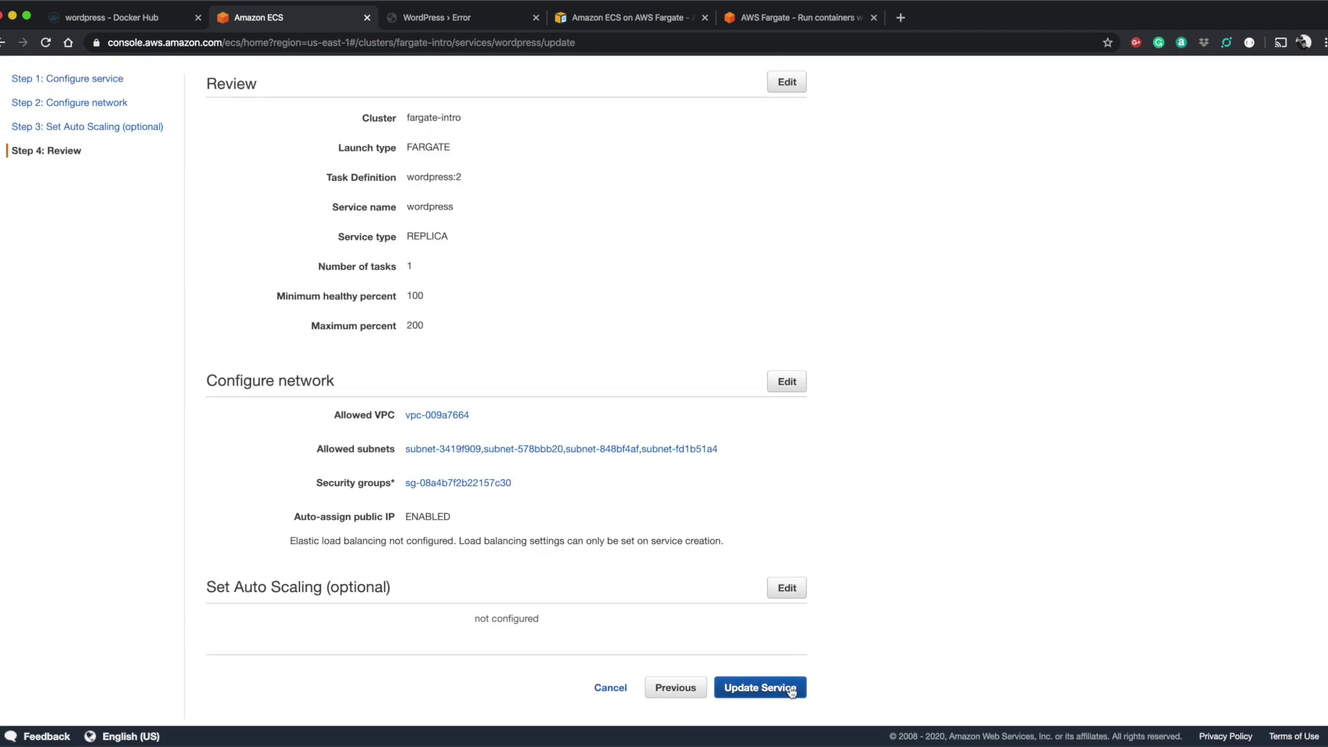
{"action": "left_click", "coordinate": [791, 688]}
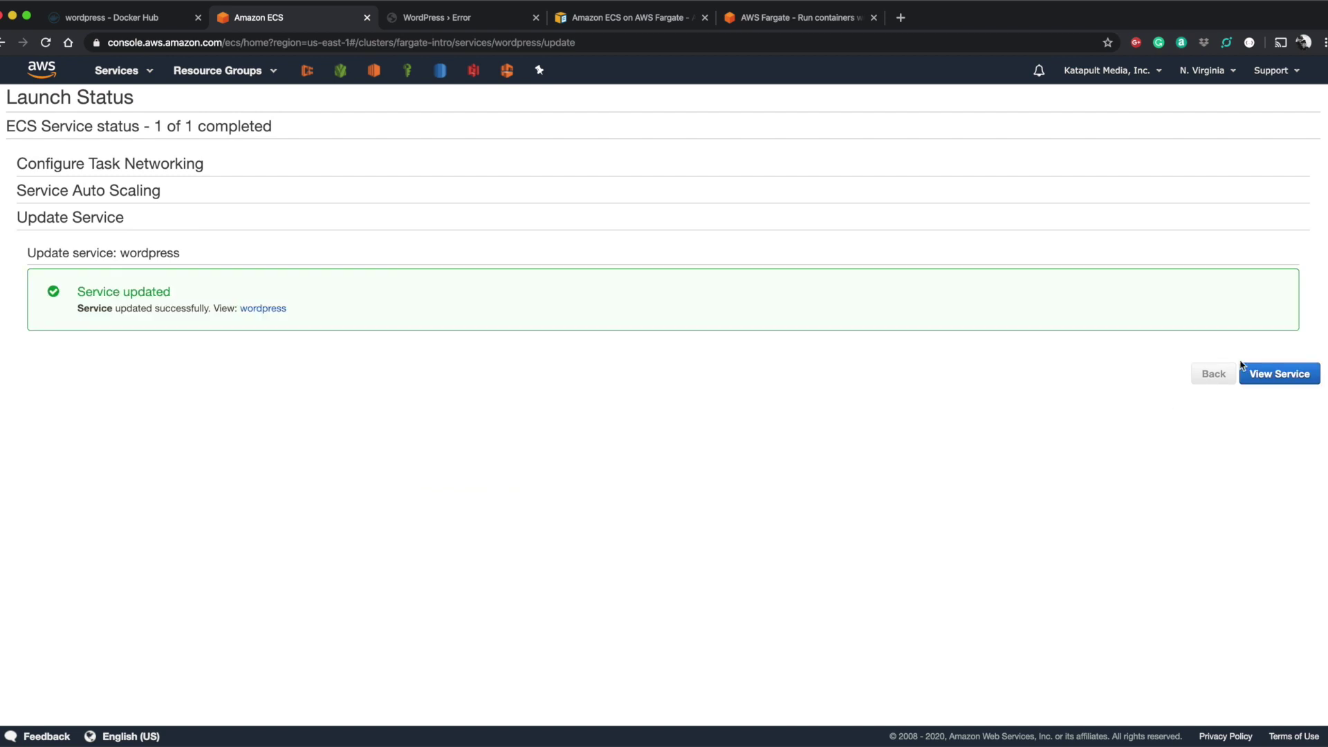
View the updated service, refresh its deployments and check the last status of its tasks.
{"action": "left_click", "coordinate": [1281, 385]}
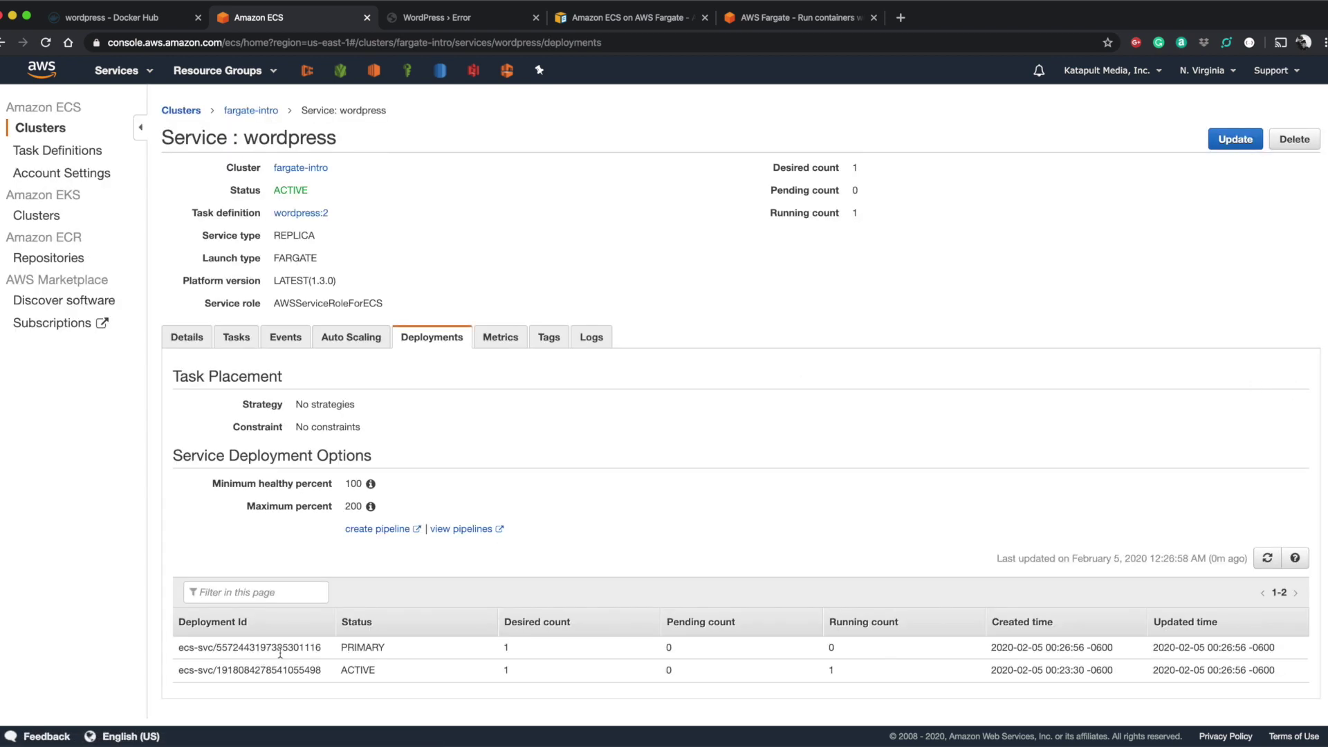
{"action": "left_click_drag", "start_coordinate": [254, 644], "coordinate": [324, 643]}
{"action": "left_click", "coordinate": [655, 652]}
{"action": "left_click", "coordinate": [1266, 560]}
{"action": "left_click", "coordinate": [1267, 560]}
{"action": "left_click", "coordinate": [1267, 560]}
{"action": "left_click", "coordinate": [237, 336]}
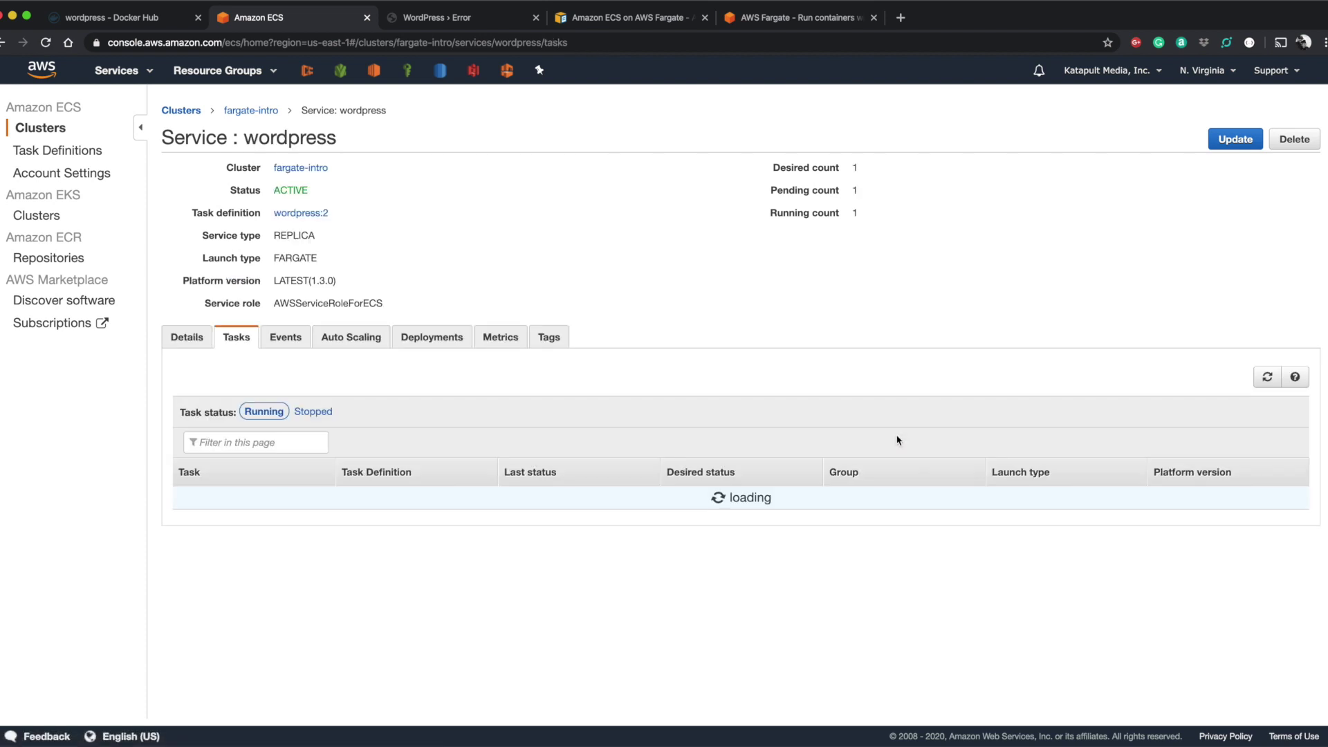
{"action": "left_click", "coordinate": [1271, 383]}
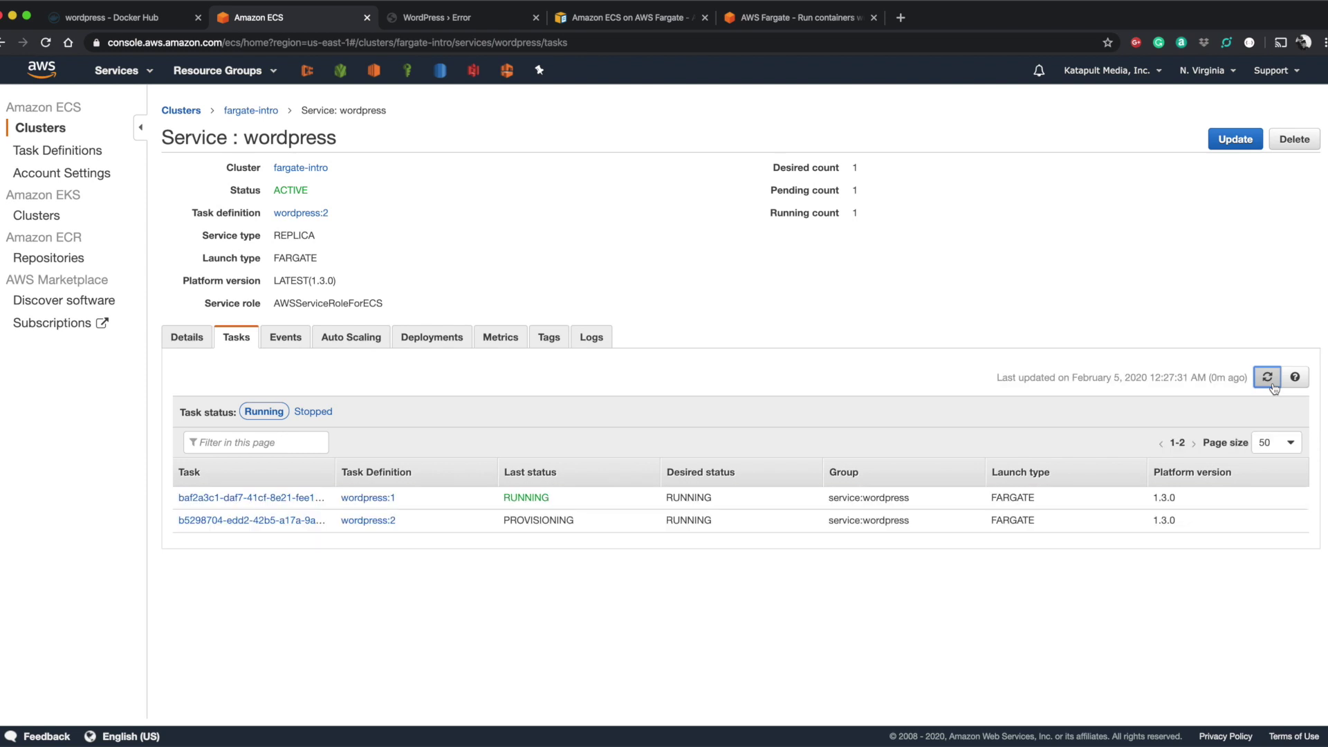
Refresh the wordpress service's task list, check the new task's last status and look at the open WordPress page.
{"action": "left_click", "coordinate": [1272, 385]}
{"action": "double_click", "coordinate": [547, 521]}
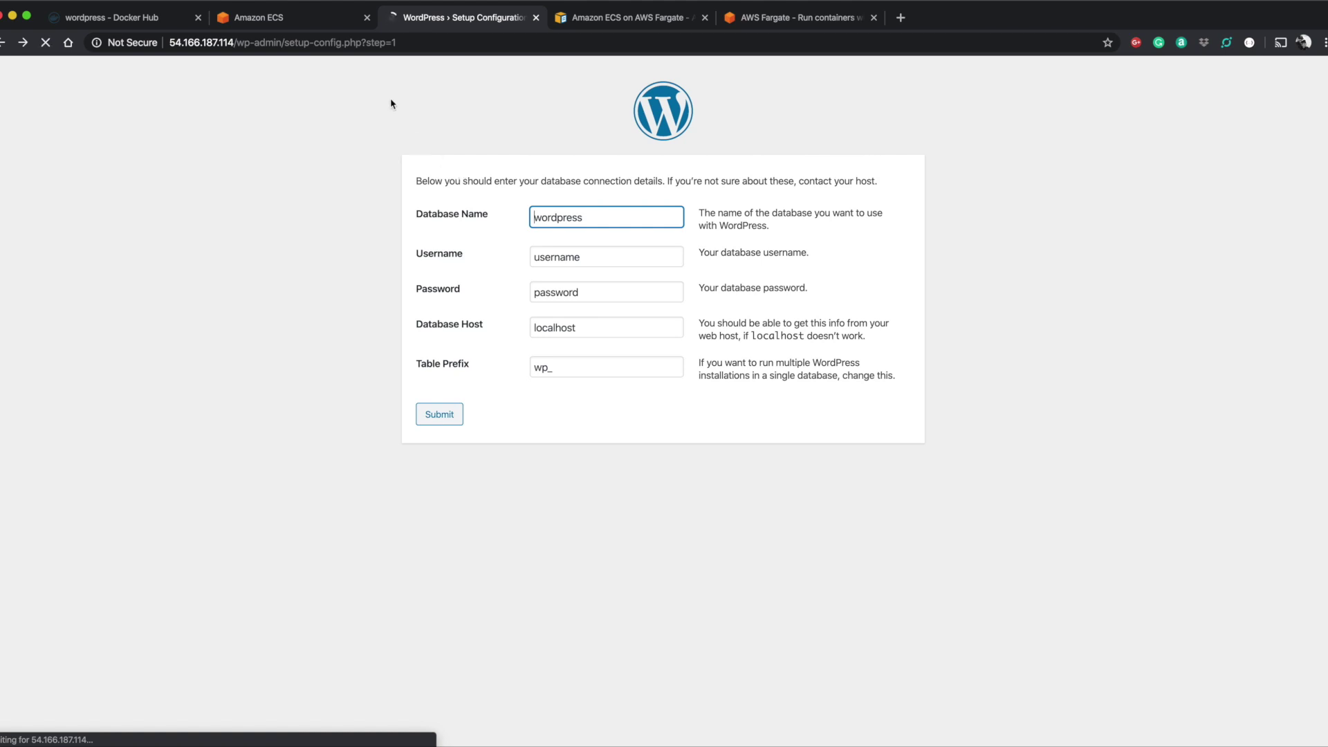
{"action": "key", "text": "ctrl+shift+Tab"}
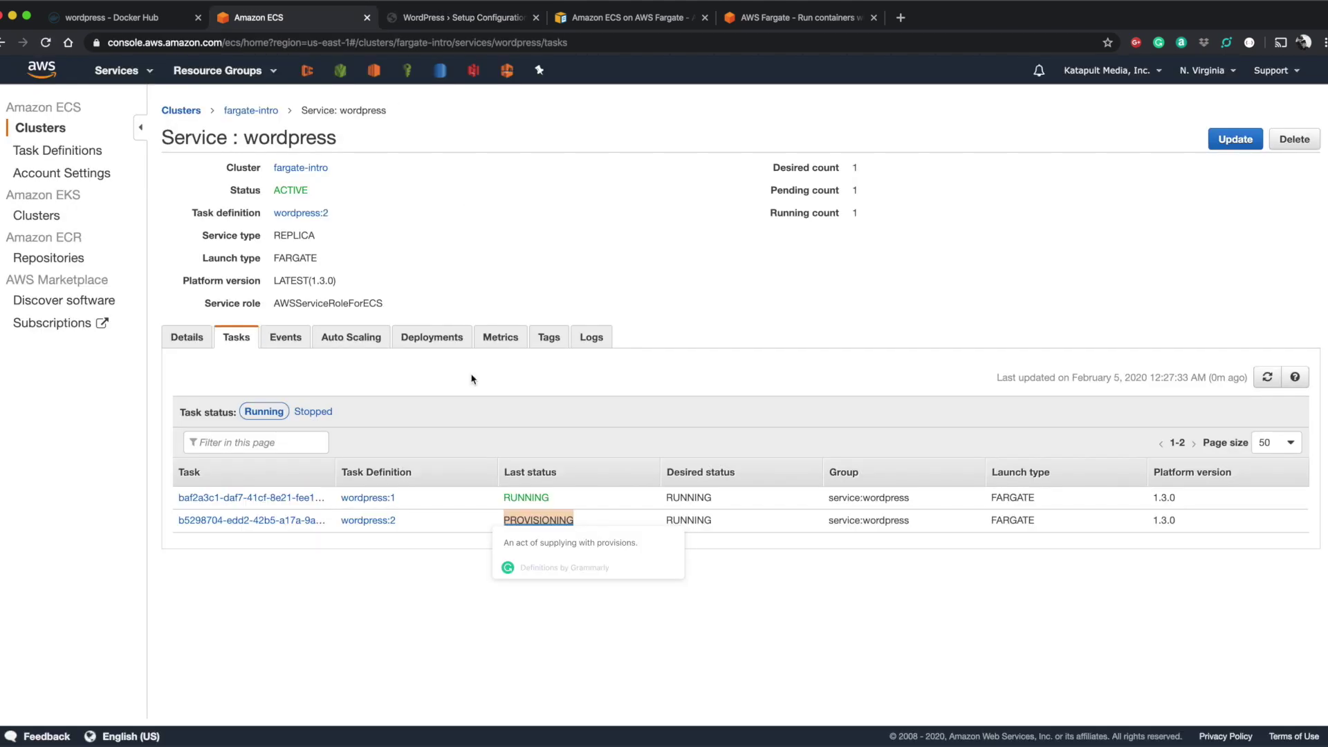
{"action": "left_click", "coordinate": [482, 398]}
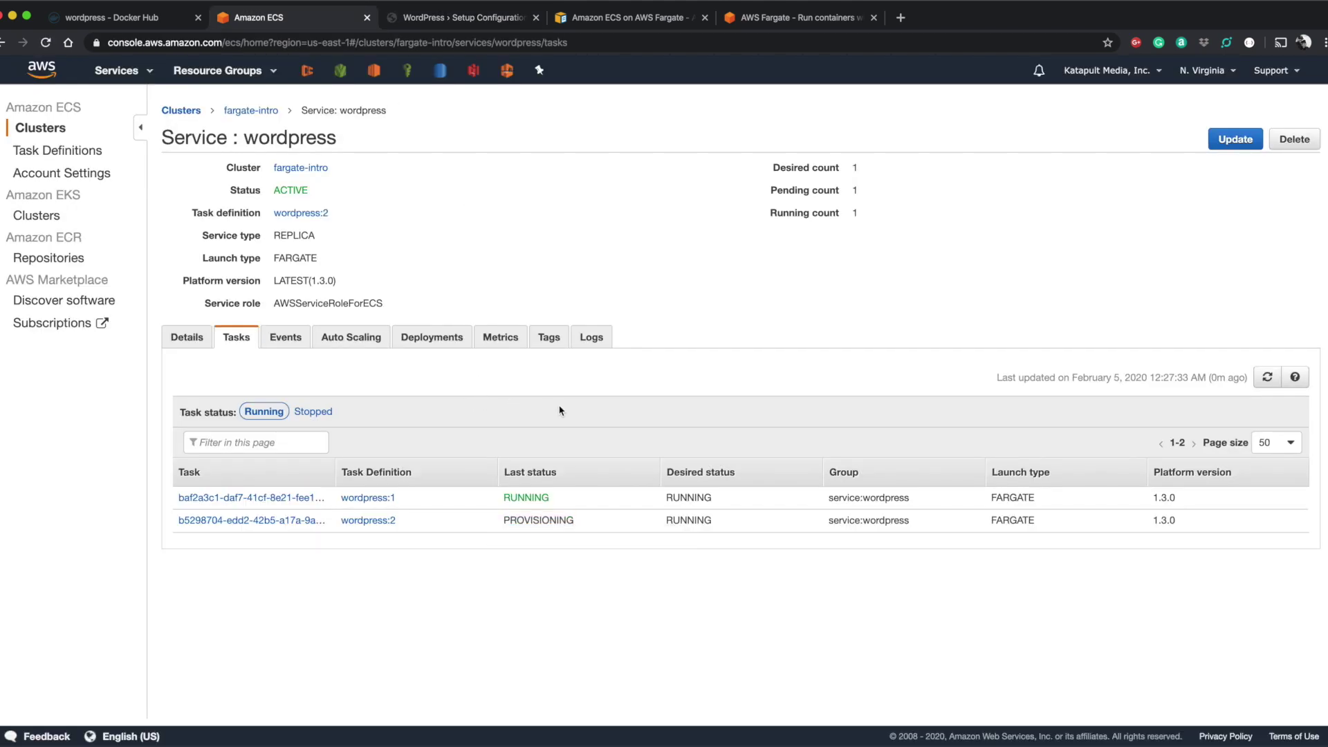
Check the wordpress service's logs, then view the logs and details of its wordpress:2 task.
{"action": "left_click", "coordinate": [591, 339]}
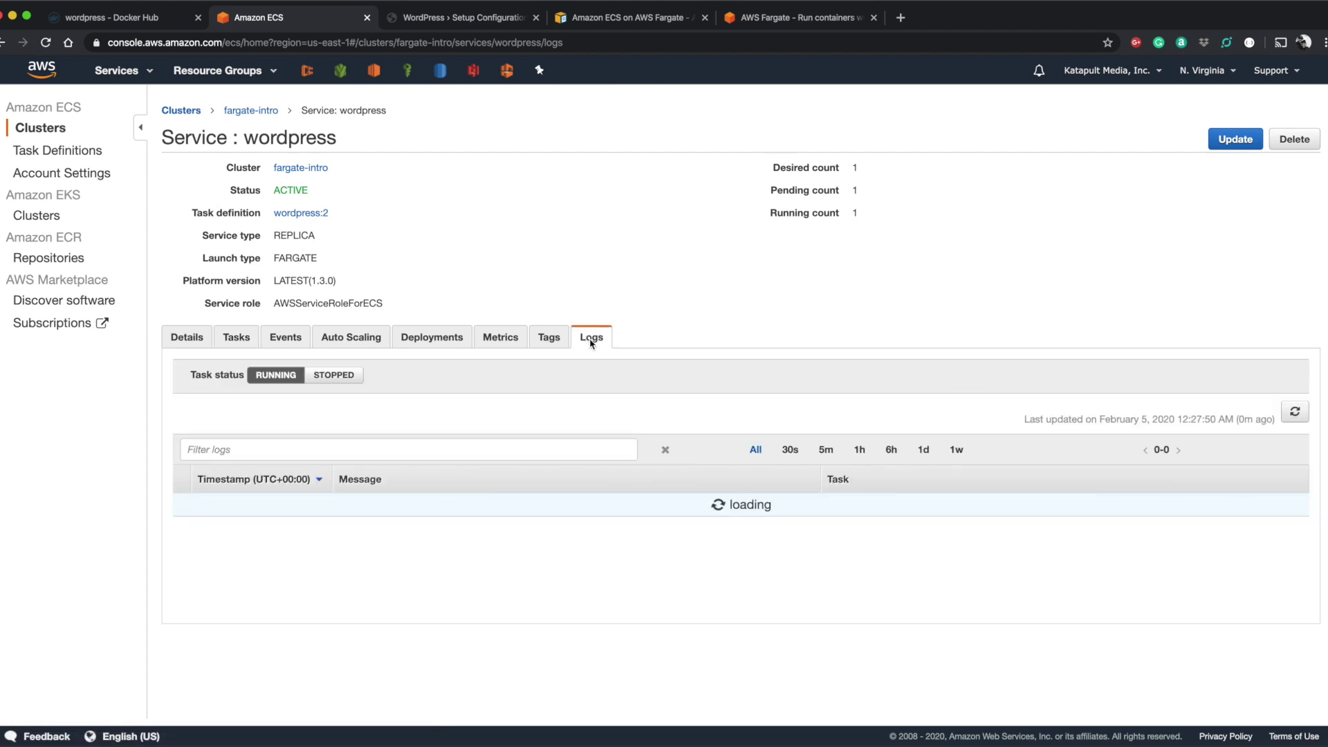
{"action": "left_click", "coordinate": [236, 337]}
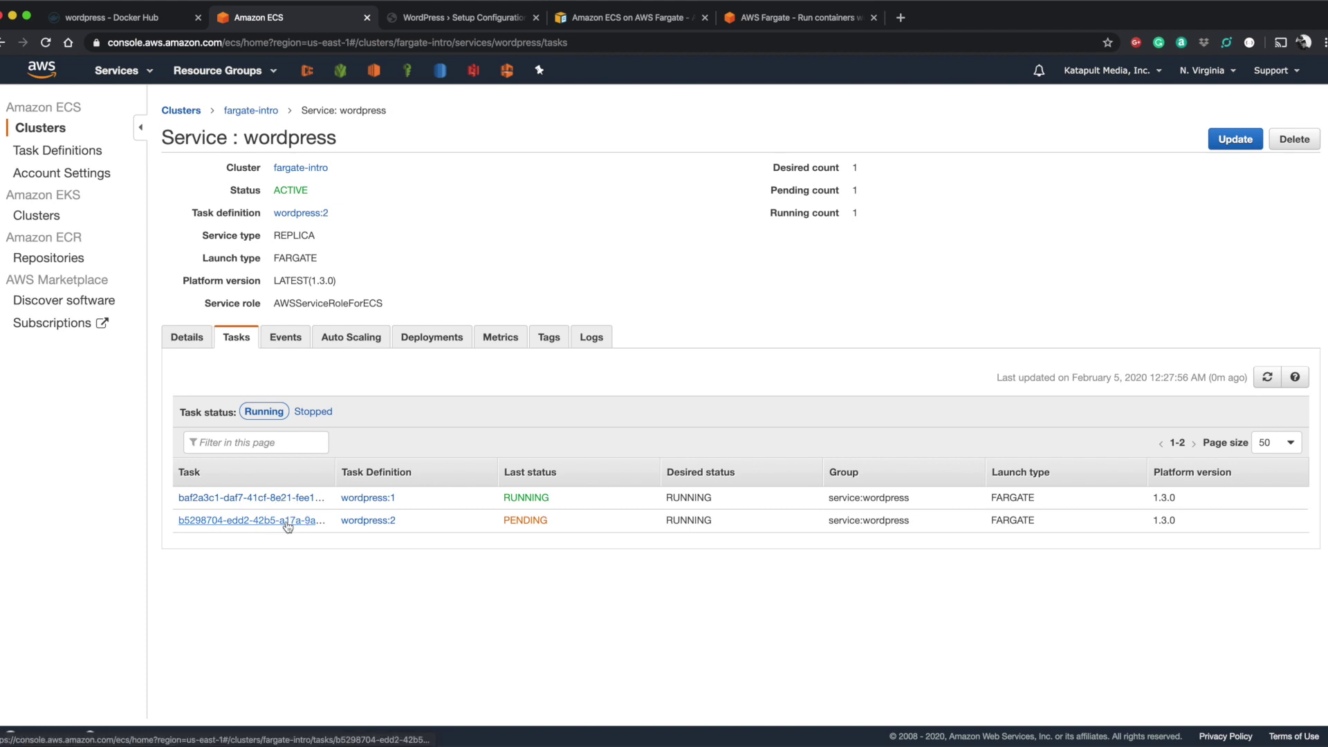
{"action": "left_click", "coordinate": [292, 518]}
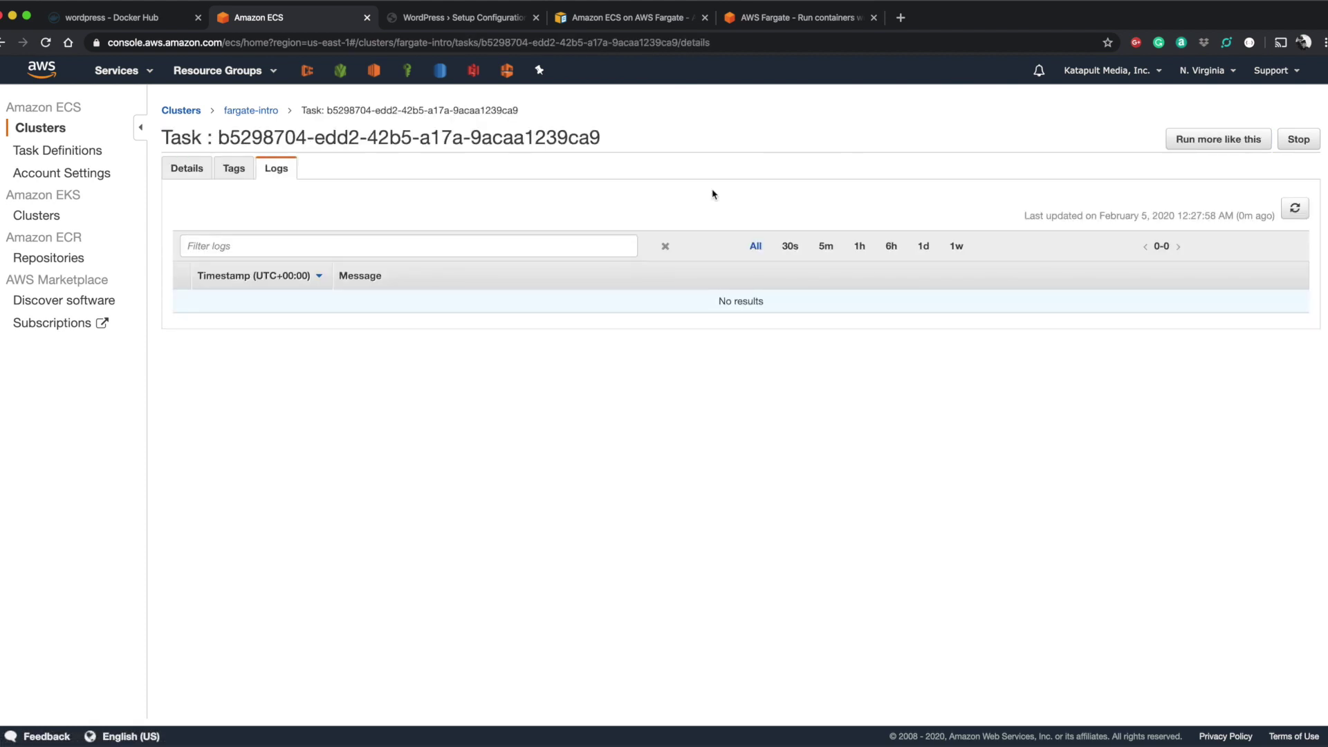
{"action": "left_click", "coordinate": [187, 168]}
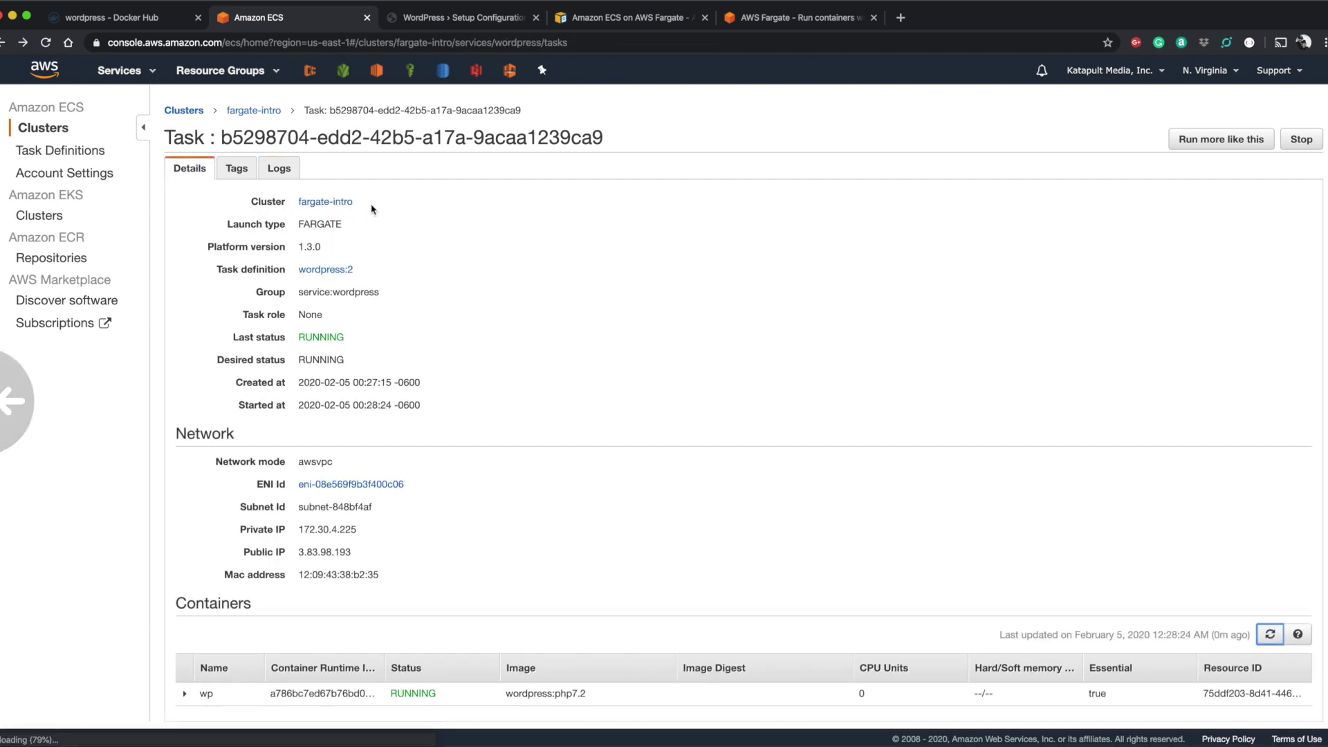
Check the service's task list and the old WordPress page again, then reopen the wordpress:2 task's details.
{"action": "scroll", "coordinate": [373, 210], "scroll_direction": "left", "scroll_amount": 5}
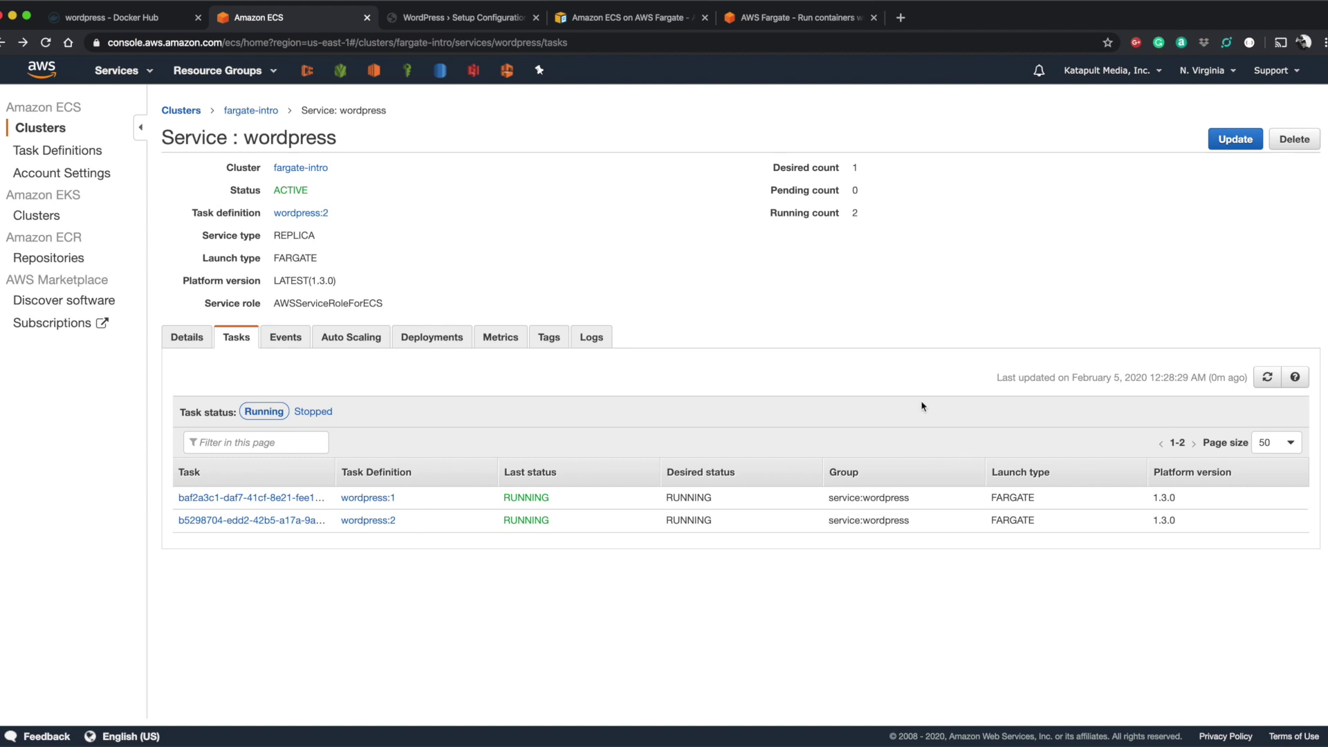
{"action": "key", "text": "ctrl+Tab"}
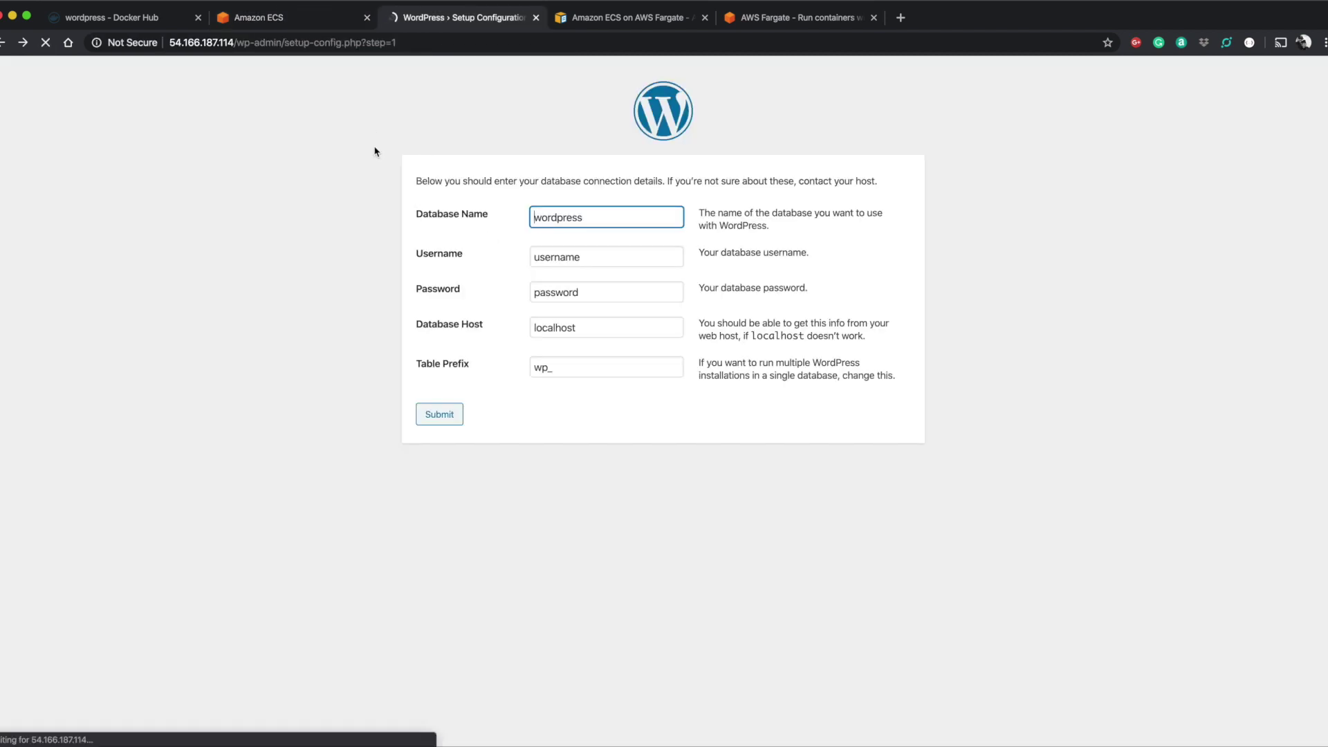
{"action": "key", "text": "ctrl+shift+Tab"}
{"action": "left_click", "coordinate": [259, 522]}
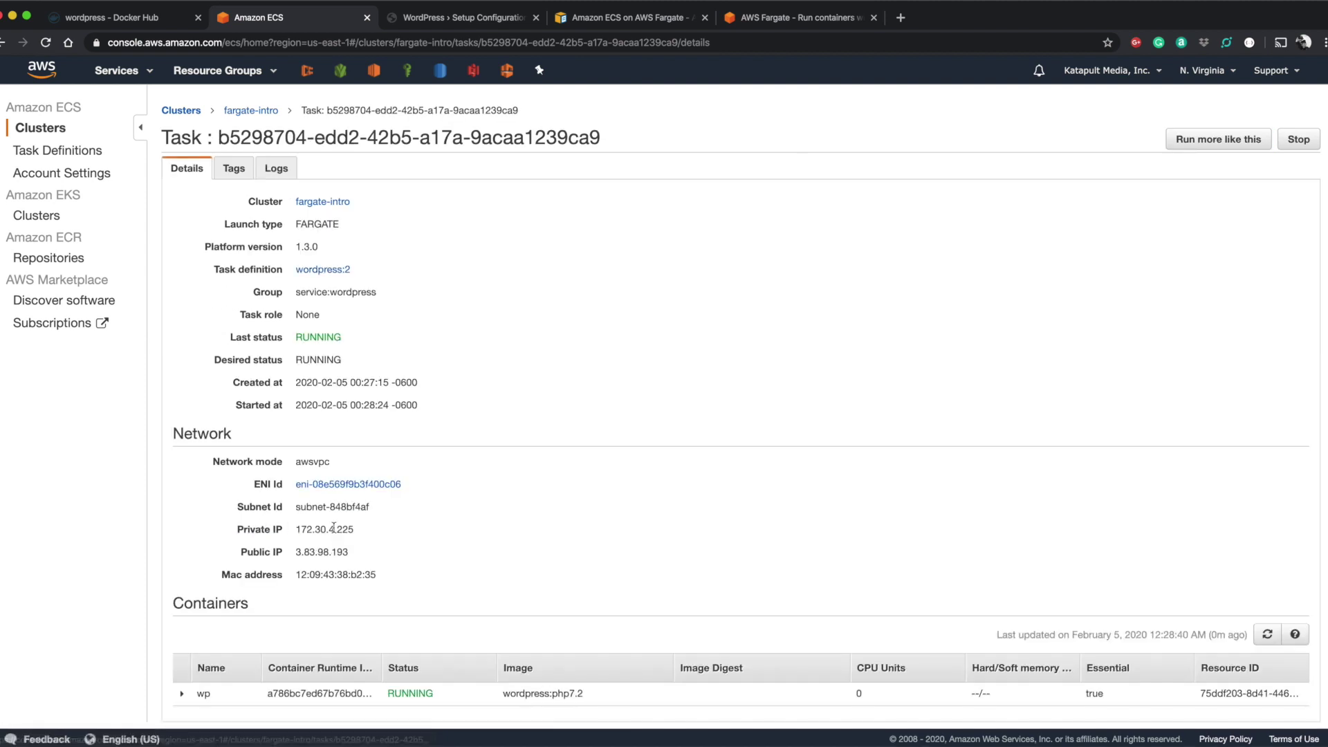
Open the new task's public IP 3.83.98.193 in the browser, compare it with the old WordPress page and return to the task.
{"action": "triple_click", "coordinate": [335, 553]}
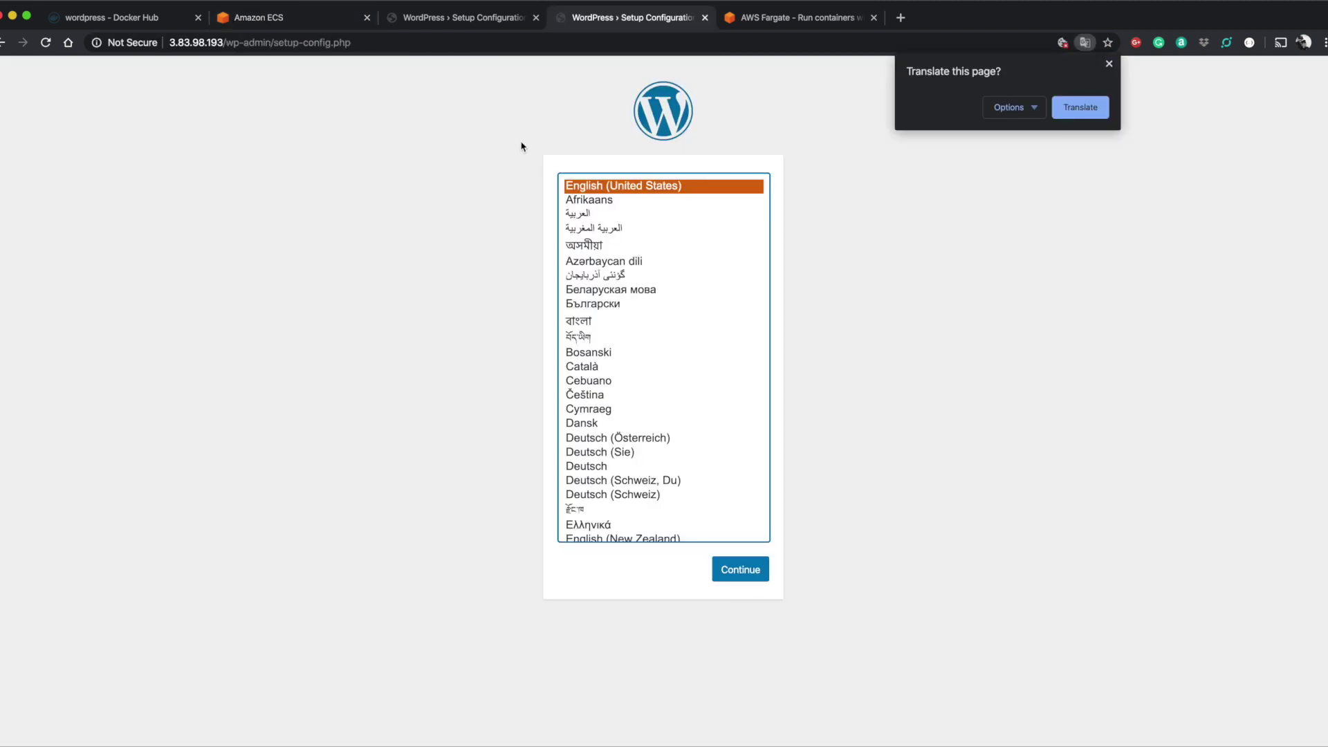
{"action": "left_click", "coordinate": [521, 144]}
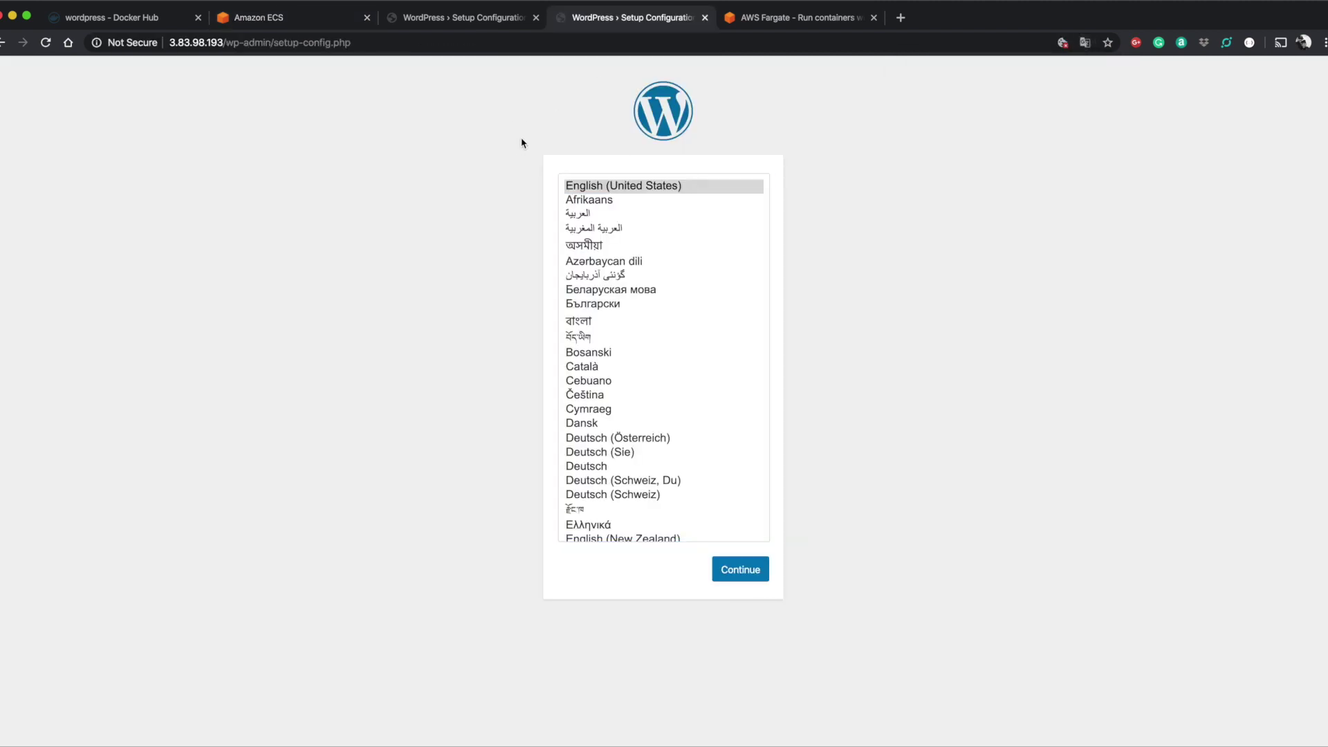
{"action": "key", "text": "ctrl+shift+Tab"}
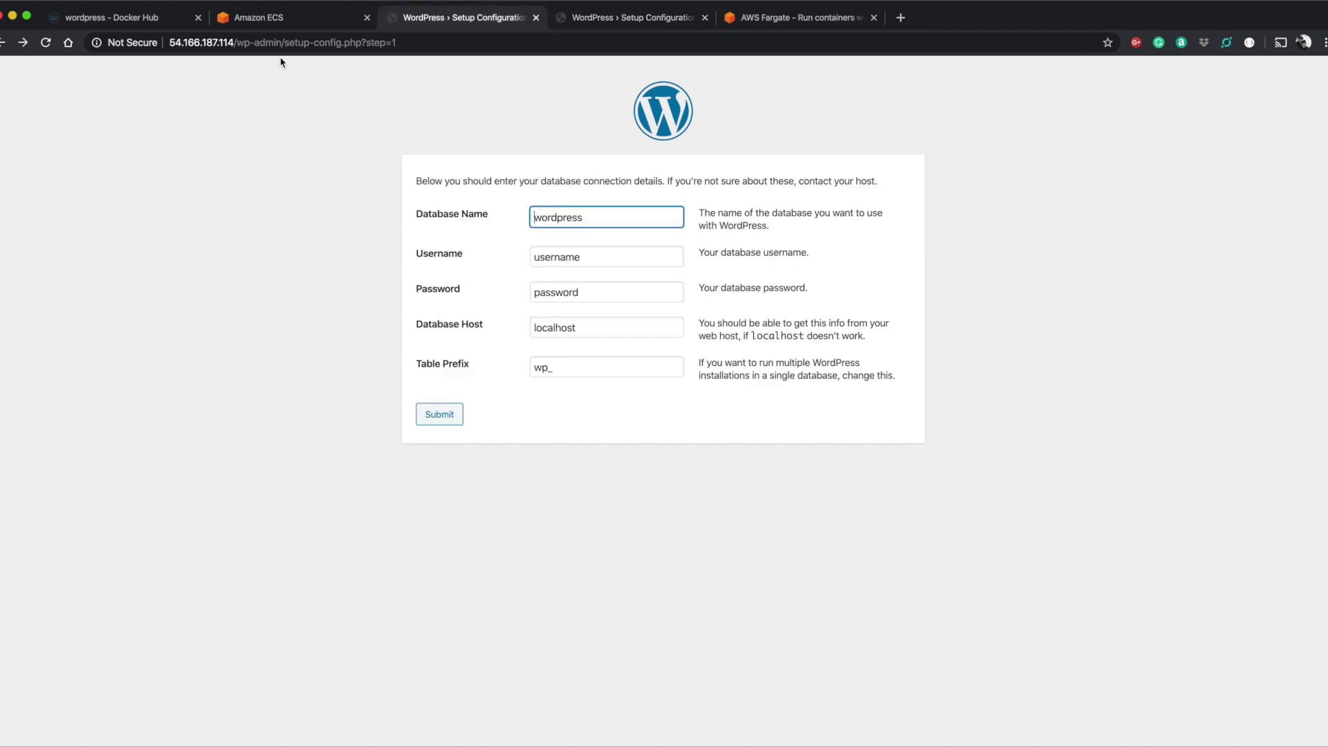
{"action": "key", "text": "ctrl+Tab"}
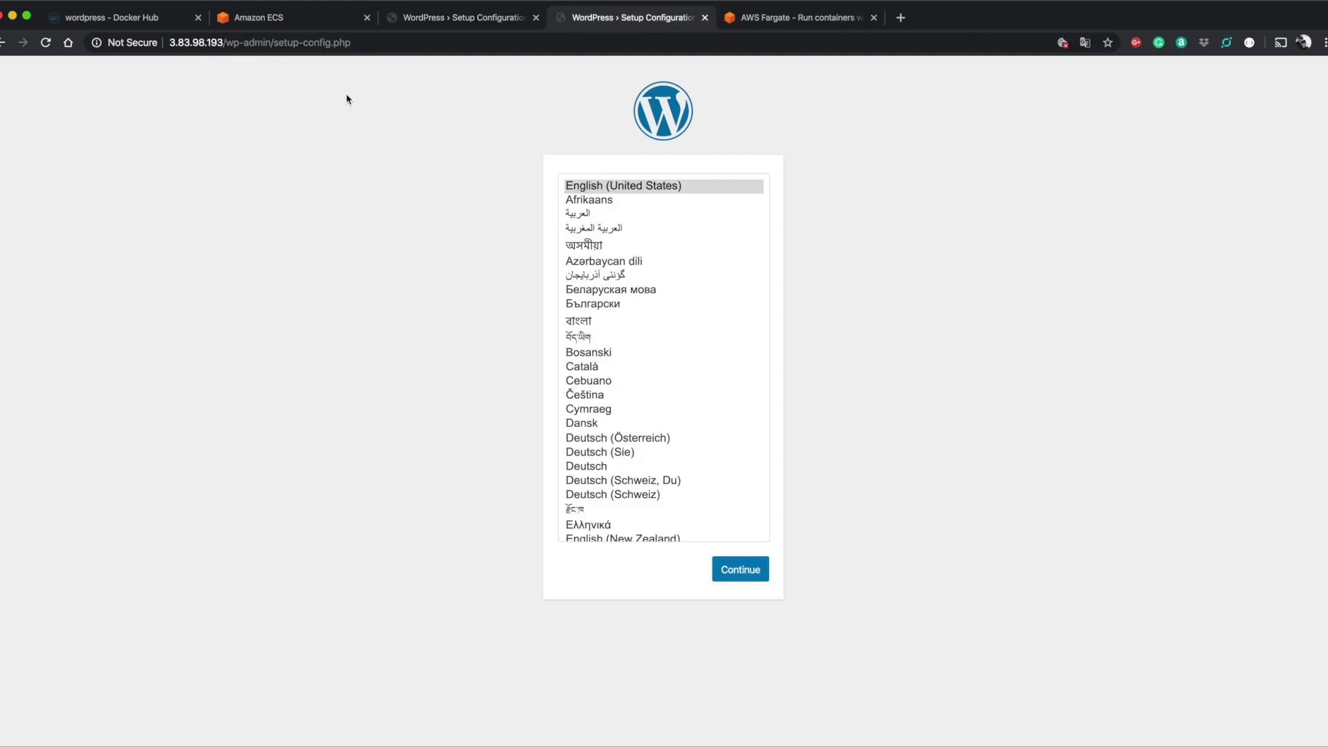
{"action": "key", "text": "ctrl+shift+Tab"}
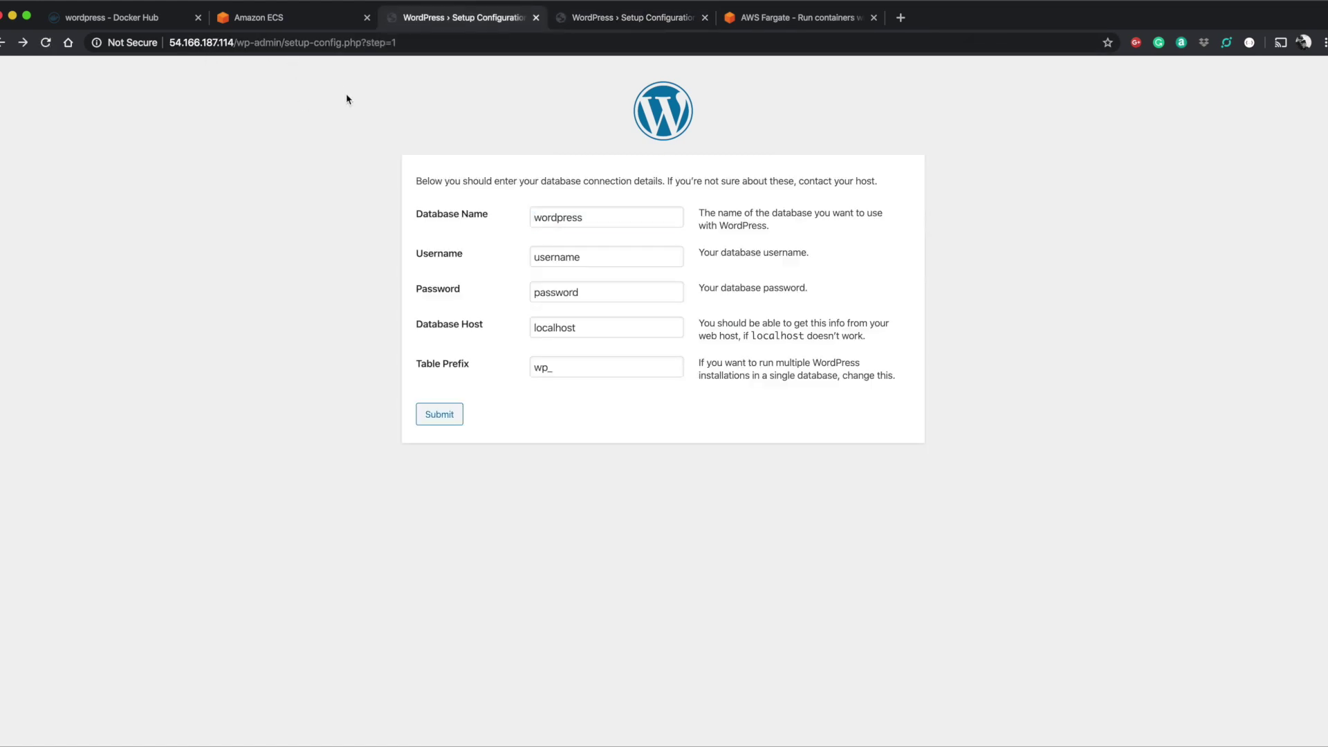
{"action": "key", "text": "ctrl+shift+Tab"}
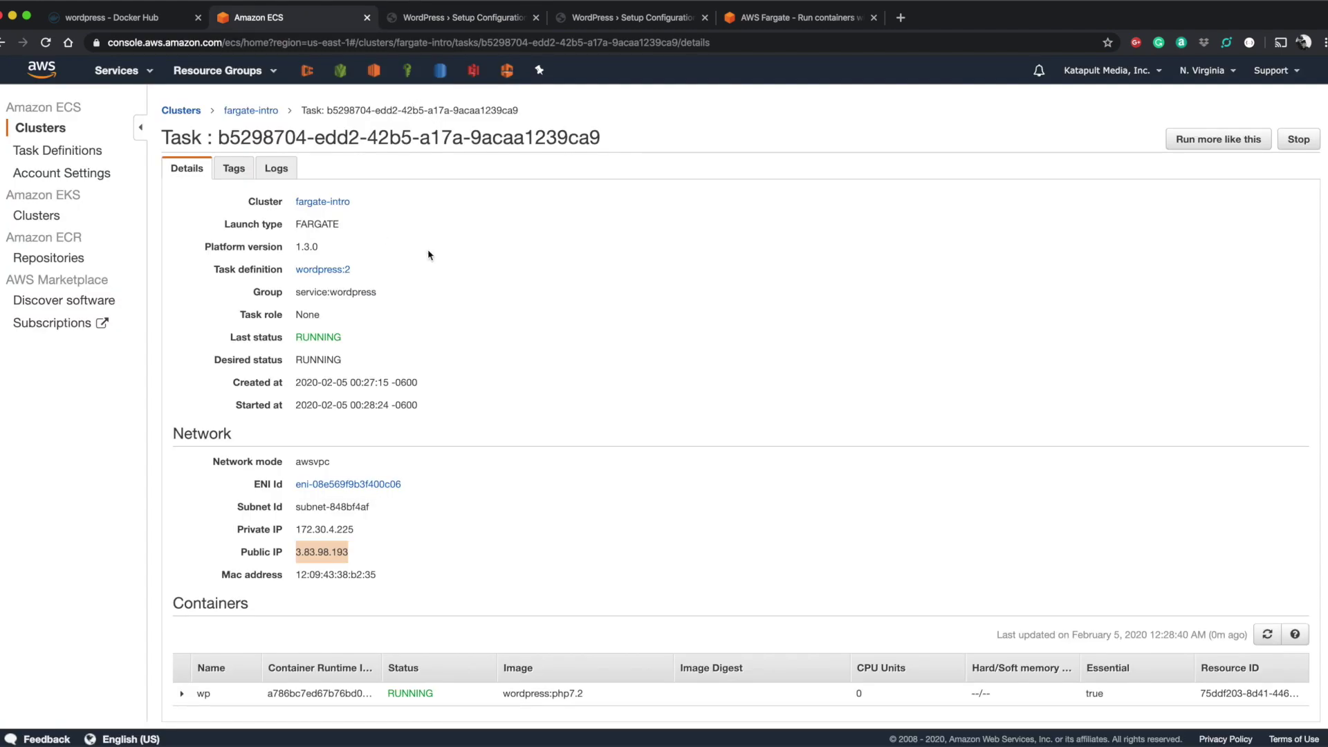
Read through the wordpress:2 task's log entries, then return to the wordpress service and refresh its deployments.
{"action": "left_click", "coordinate": [258, 168]}
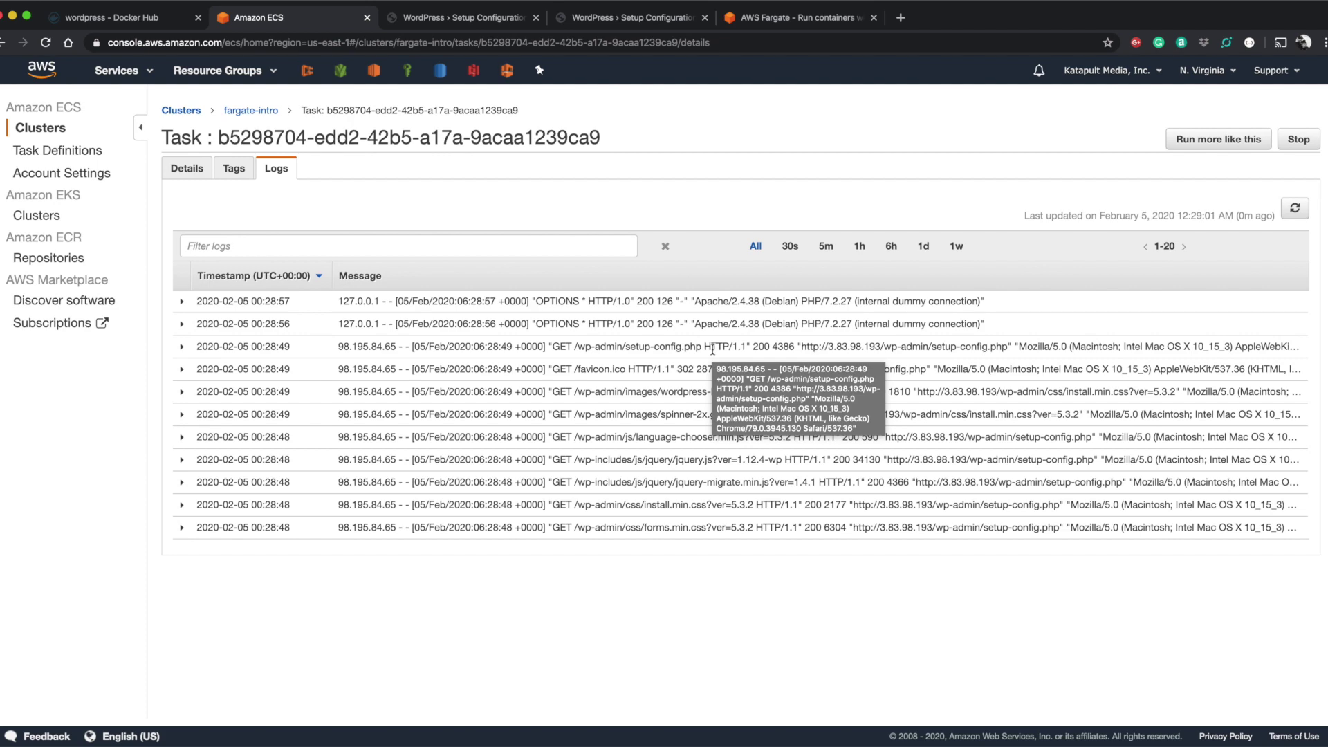
{"action": "scroll", "coordinate": [712, 349], "scroll_direction": "down", "scroll_amount": 5}
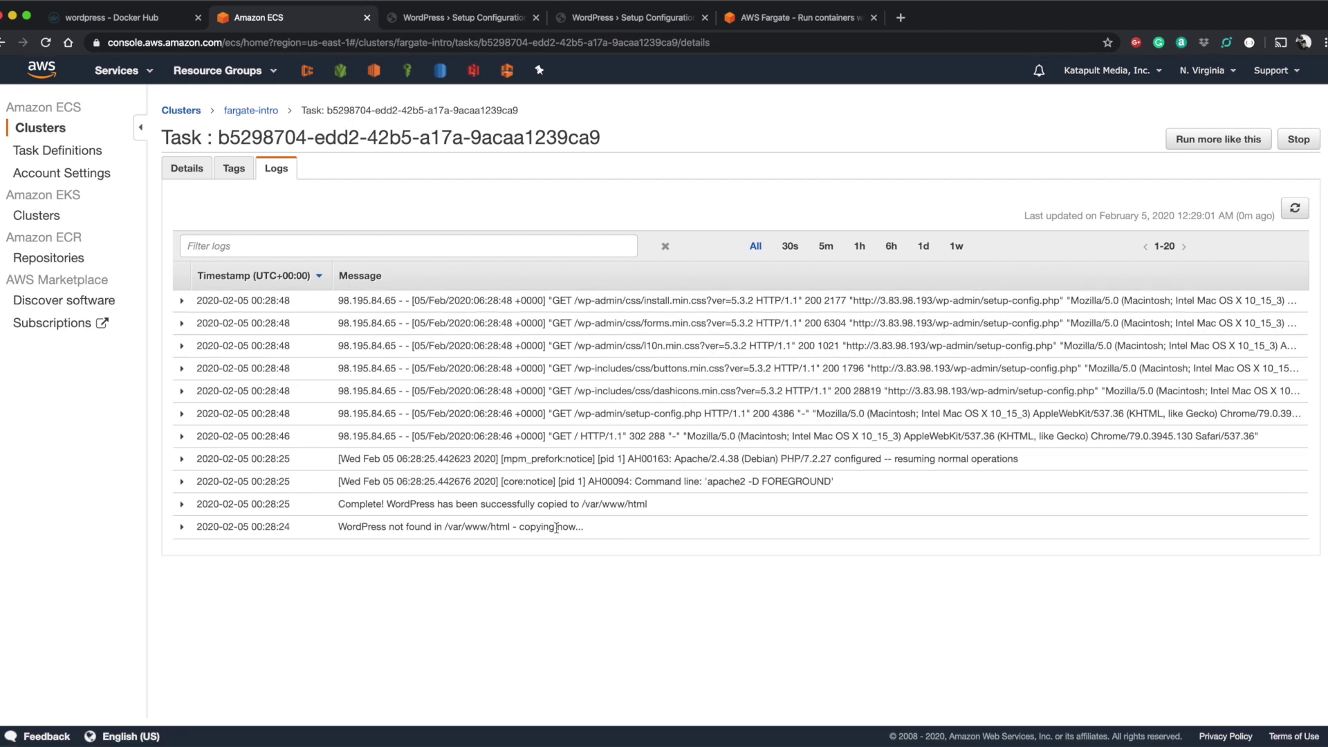
{"action": "key", "text": "super+bracketleft"}
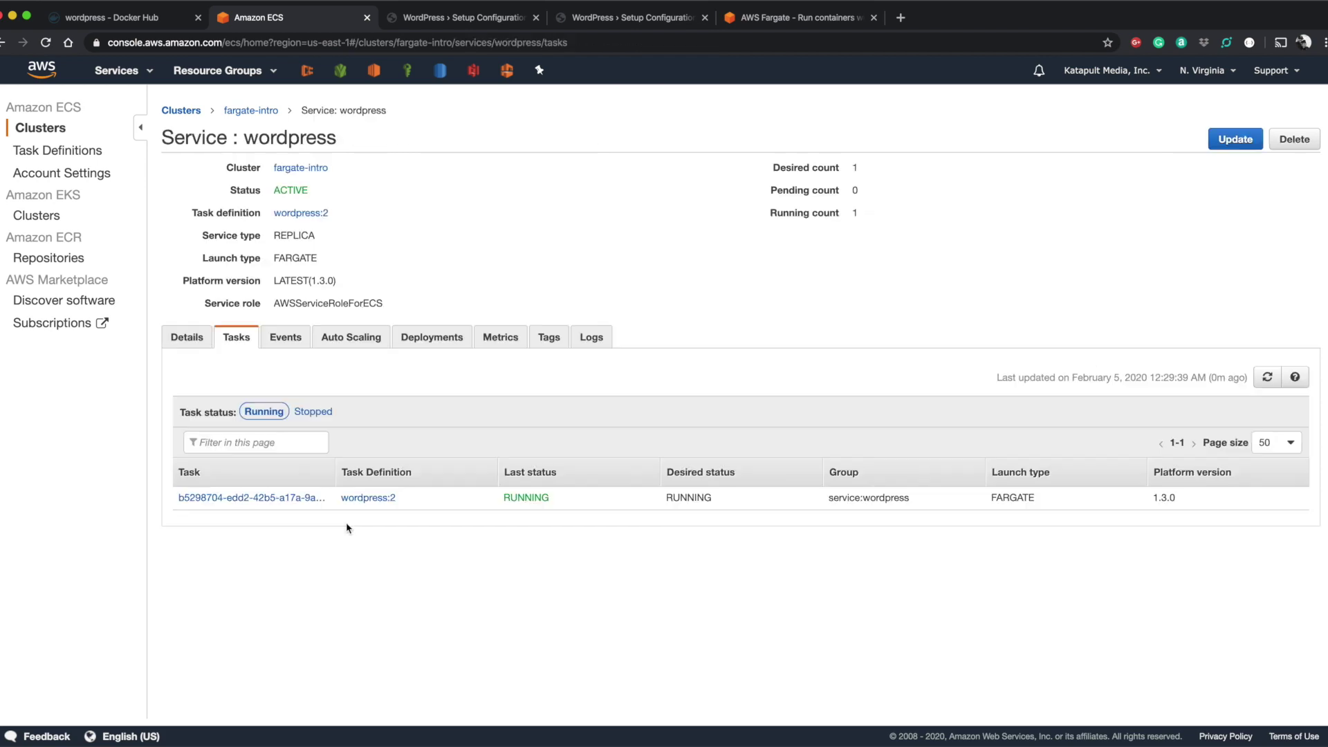
{"action": "left_click", "coordinate": [408, 349]}
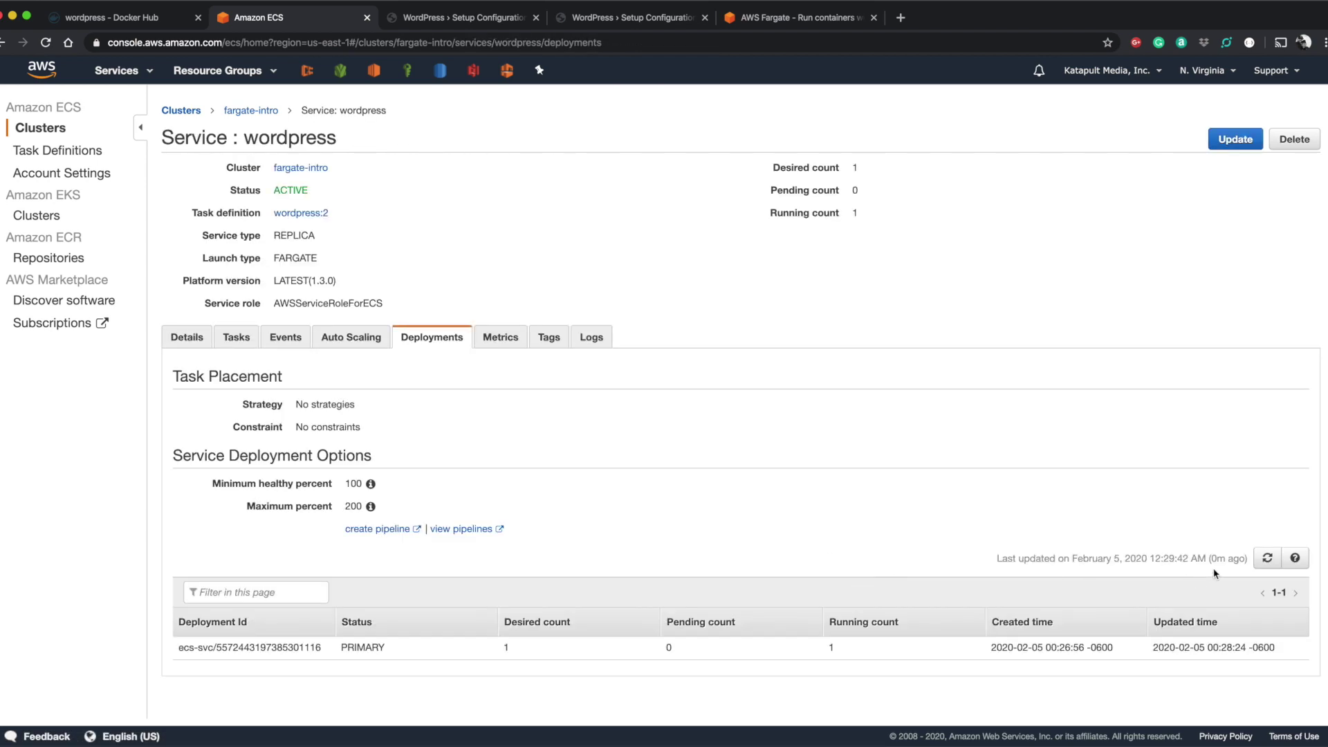
{"action": "left_click", "coordinate": [1261, 562]}
Reload the old task's WordPress page at 54.166.187.114 and close that page.
{"action": "key", "text": "ctrl+Tab"}
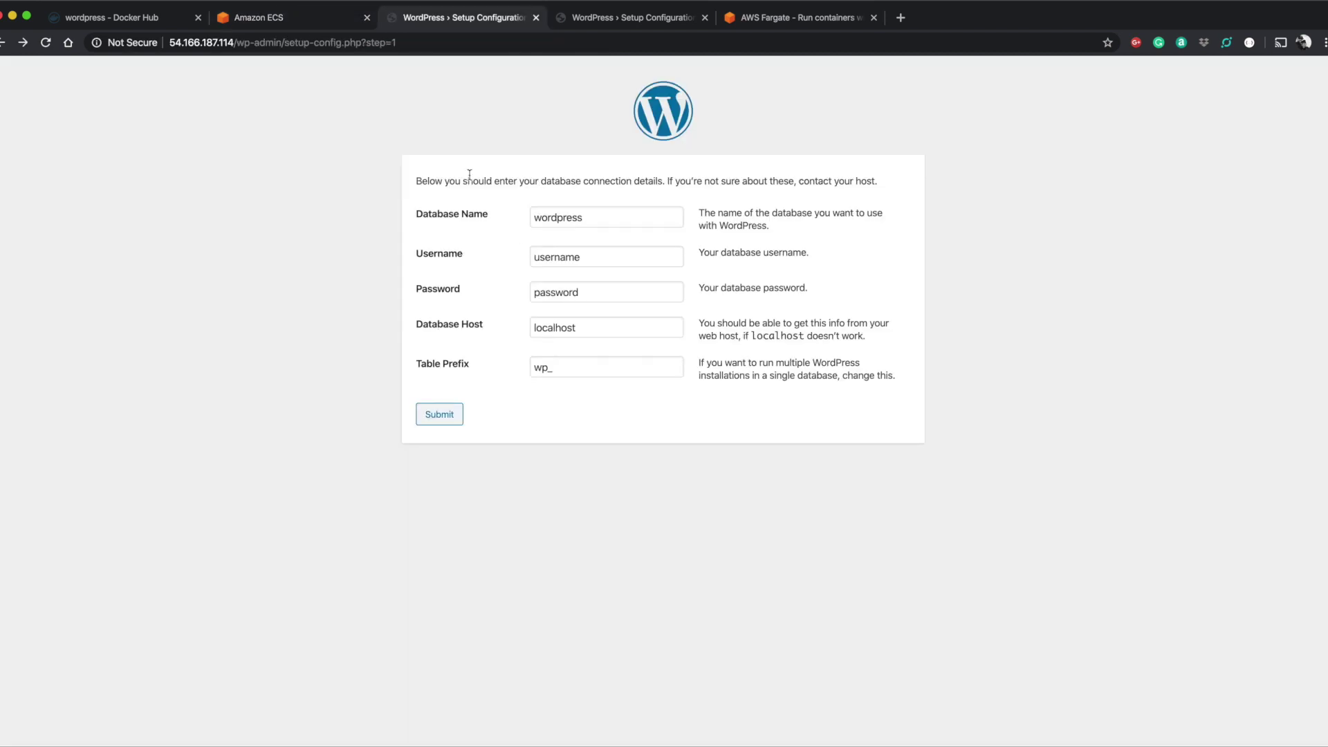
{"action": "key", "text": "super+r"}
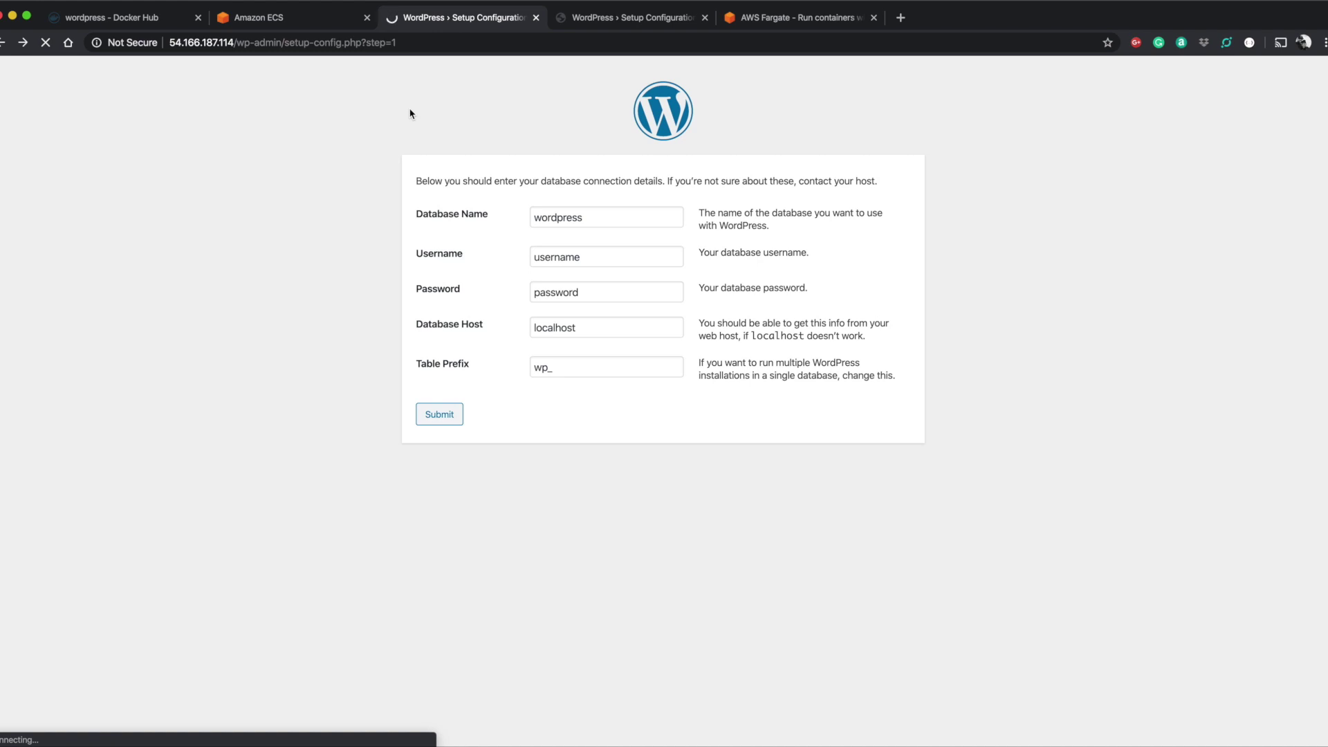
{"action": "key", "text": "super+w"}
Stop the running wordpress:2 task from its details page and confirm stopping it.
{"action": "key", "text": "ctrl+shift+Tab"}
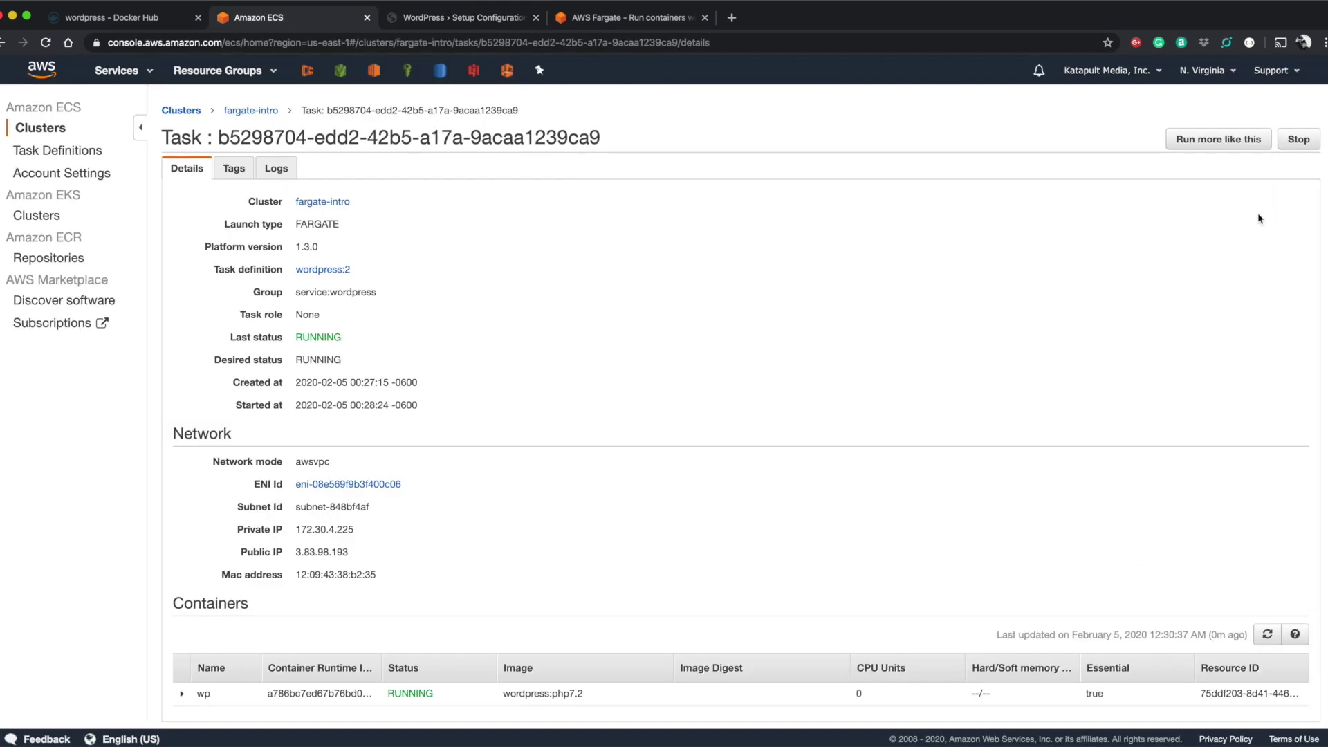
{"action": "left_click", "coordinate": [1298, 139]}
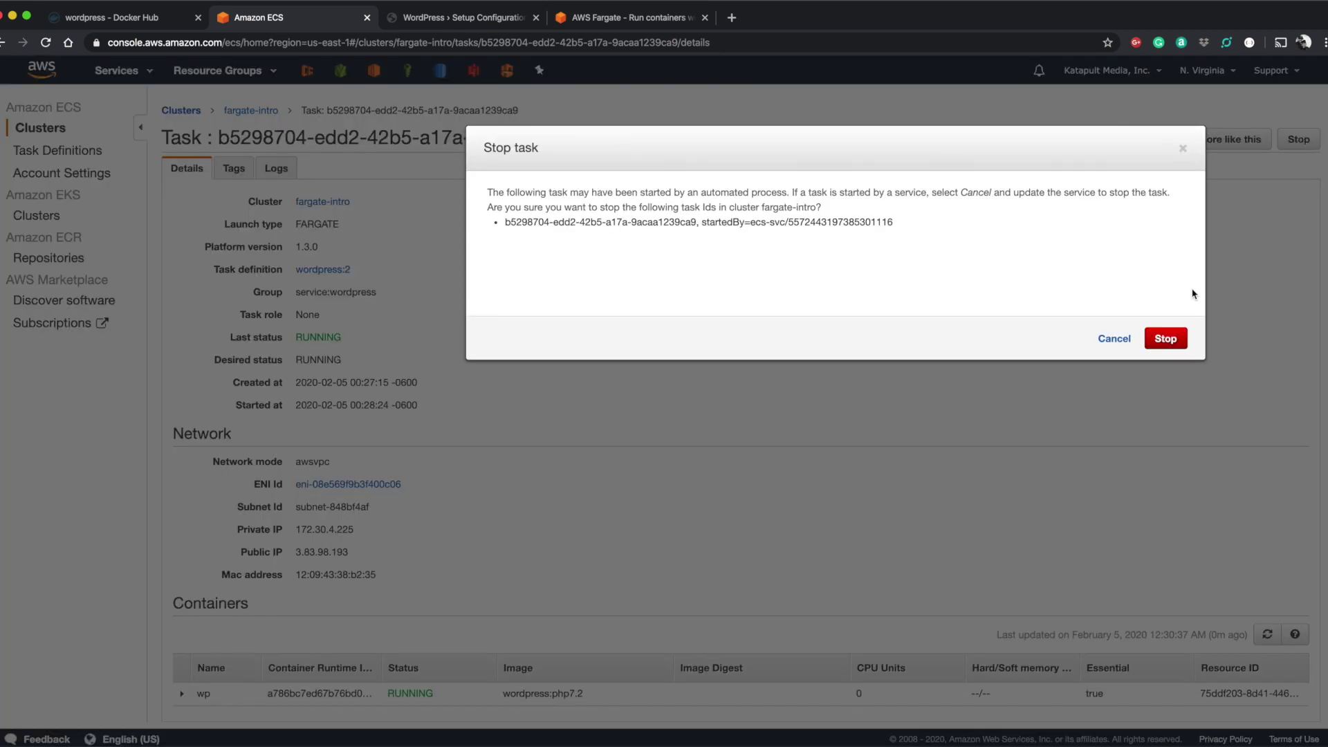
{"action": "left_click", "coordinate": [1174, 343]}
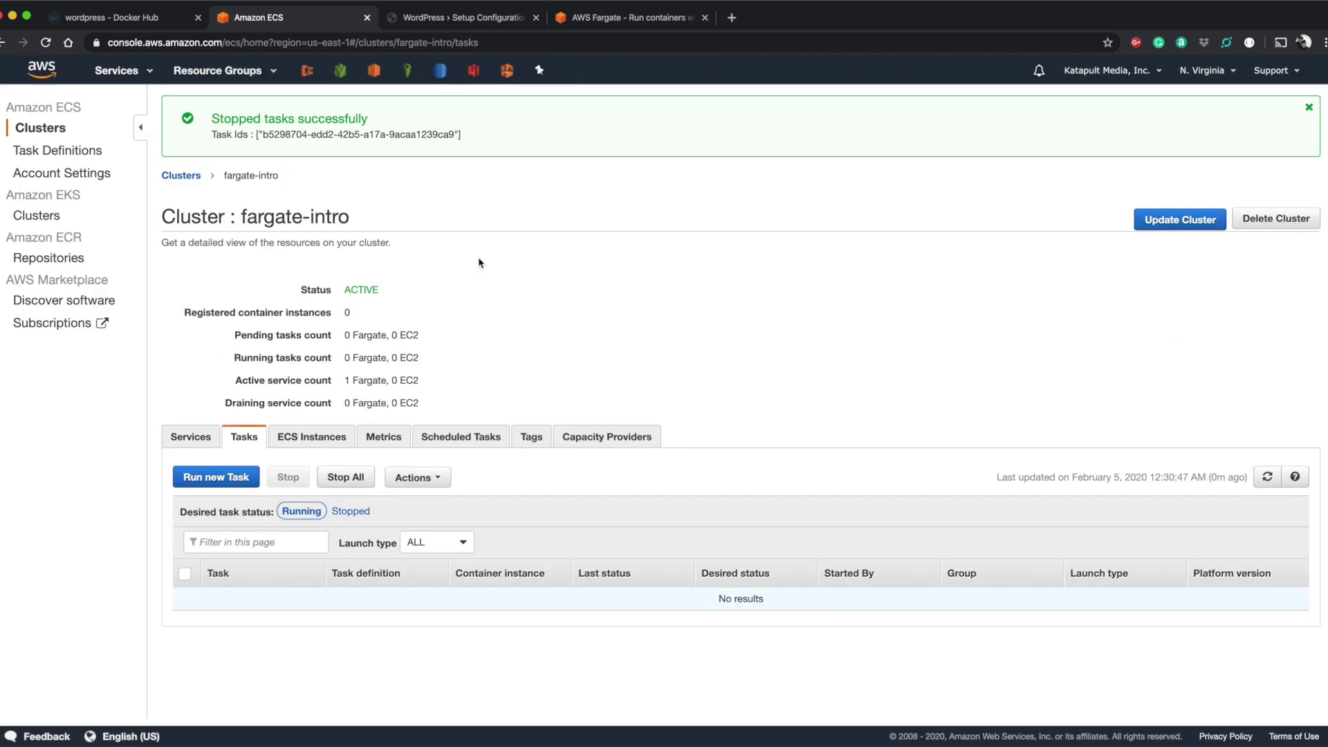
Reload the WordPress page at 3.83.98.193 to test whether it still responds, then return to the fargate-intro cluster.
{"action": "key", "text": "ctrl+Tab"}
{"action": "key", "text": "super+r"}
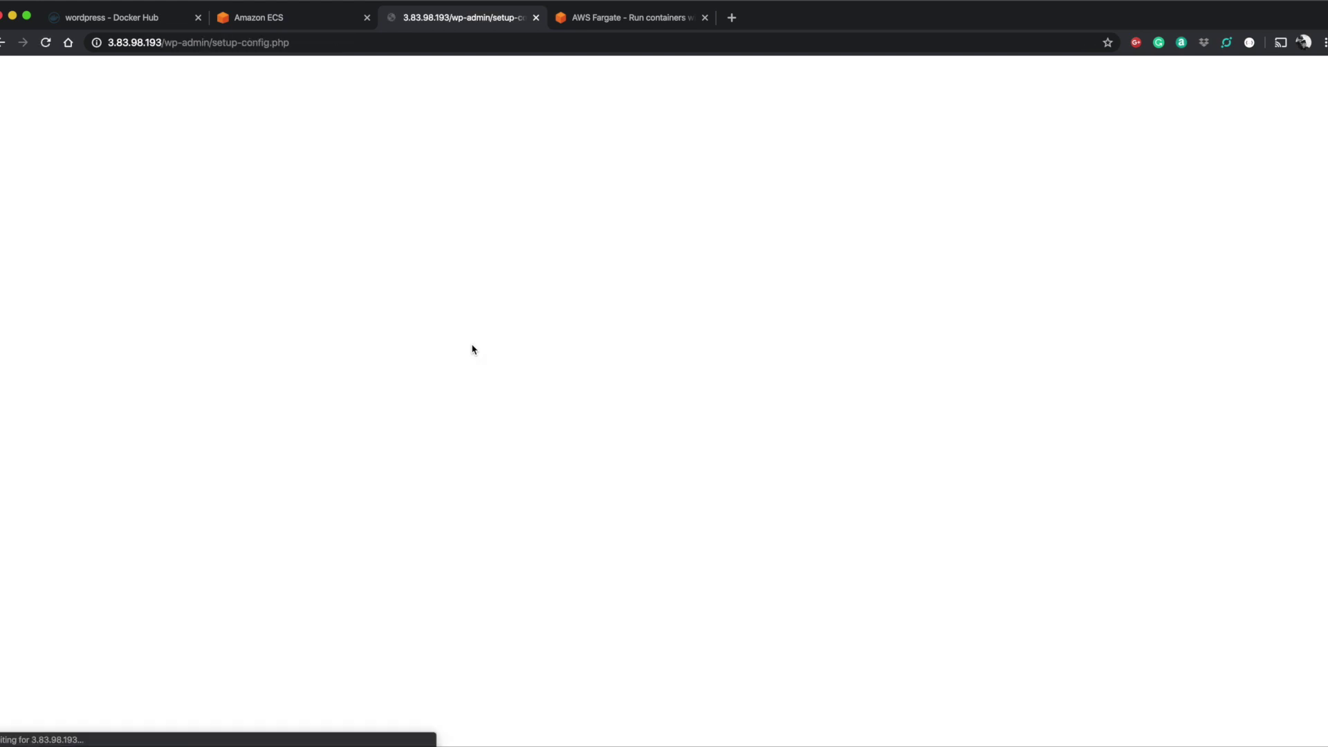
{"action": "key", "text": "ctrl+shift+Tab"}
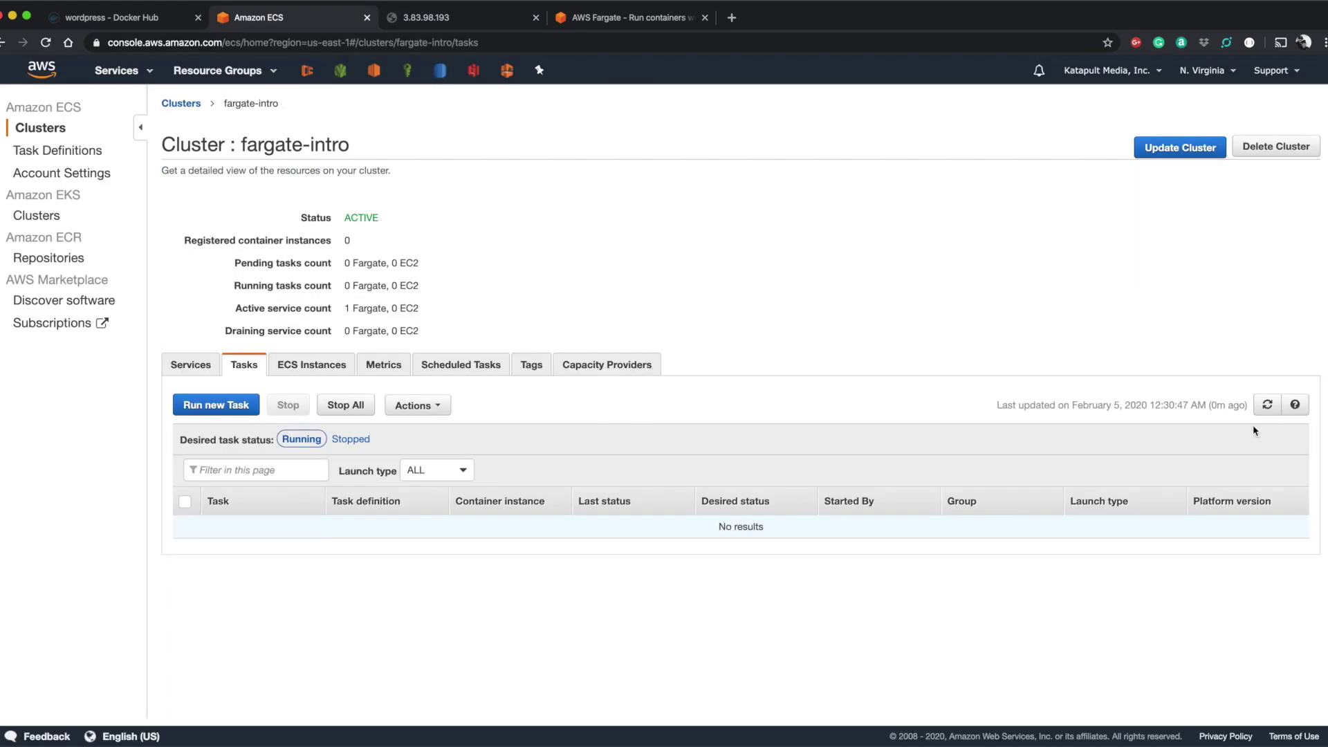
Refresh the fargate-intro cluster's running task list repeatedly to watch for a replacement task and its status.
{"action": "left_click", "coordinate": [1264, 408]}
{"action": "left_click", "coordinate": [1264, 408]}
{"action": "left_click", "coordinate": [1264, 408]}
{"action": "left_click", "coordinate": [1264, 408]}
{"action": "left_click", "coordinate": [1264, 408]}
{"action": "left_click", "coordinate": [1264, 408]}
{"action": "left_click", "coordinate": [1264, 409]}
{"action": "left_click", "coordinate": [1264, 410]}
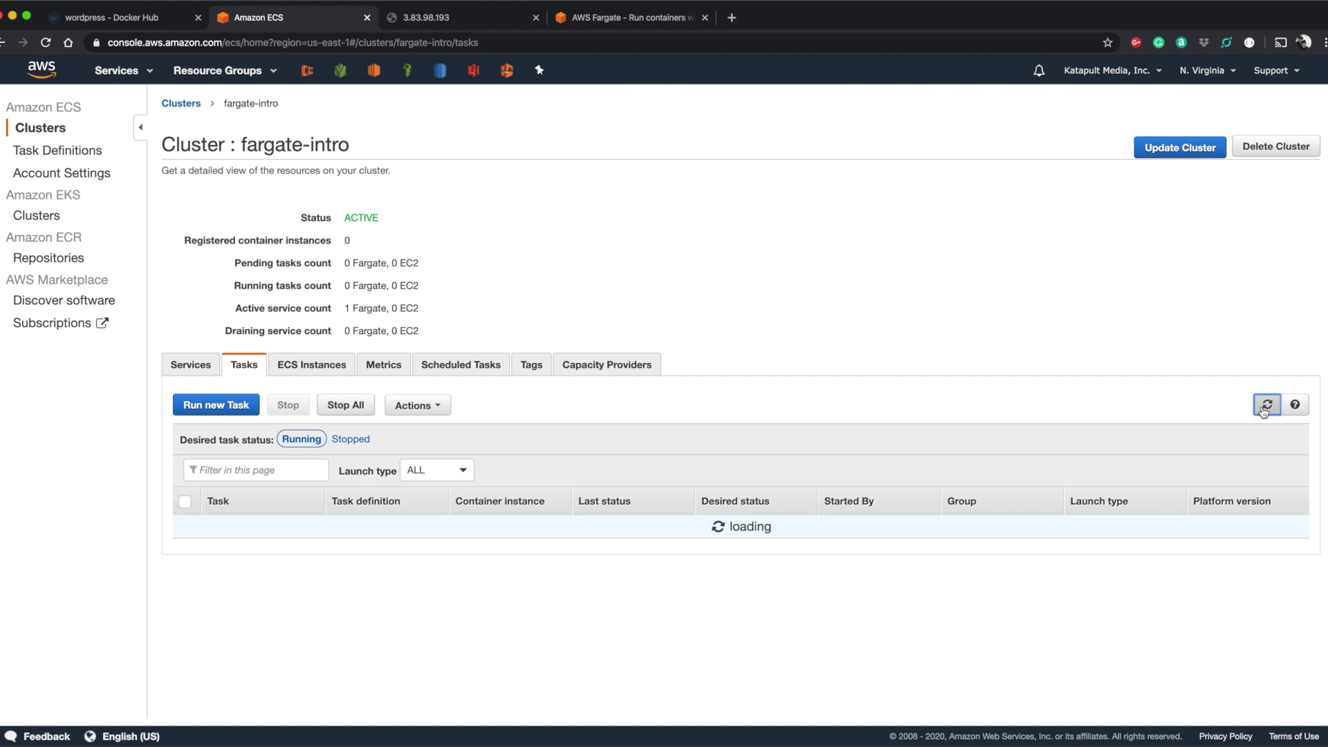
{"action": "left_click", "coordinate": [1264, 409]}
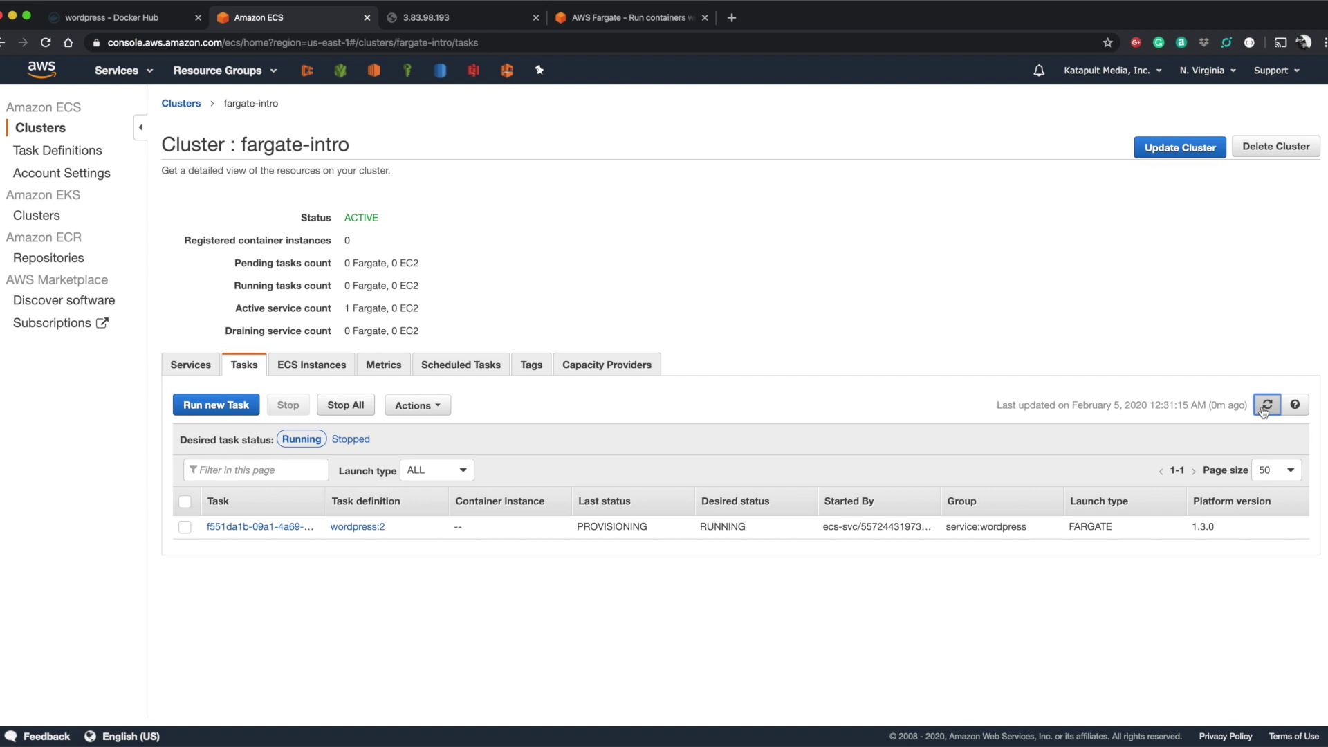
{"action": "left_click", "coordinate": [1264, 410]}
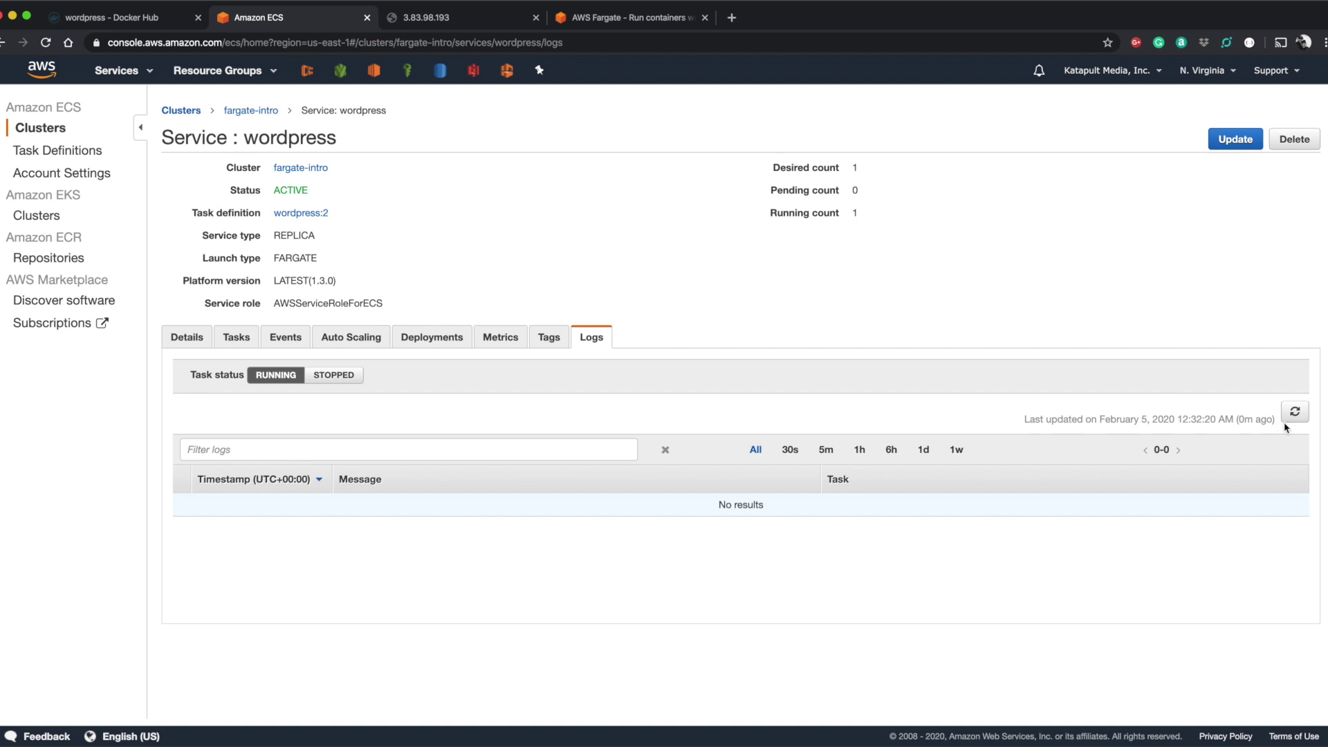
View the wordpress service's logs for stopped tasks, expand the latest entry and return to the service's running tasks.
{"action": "left_click", "coordinate": [1291, 423]}
{"action": "left_click", "coordinate": [325, 374]}
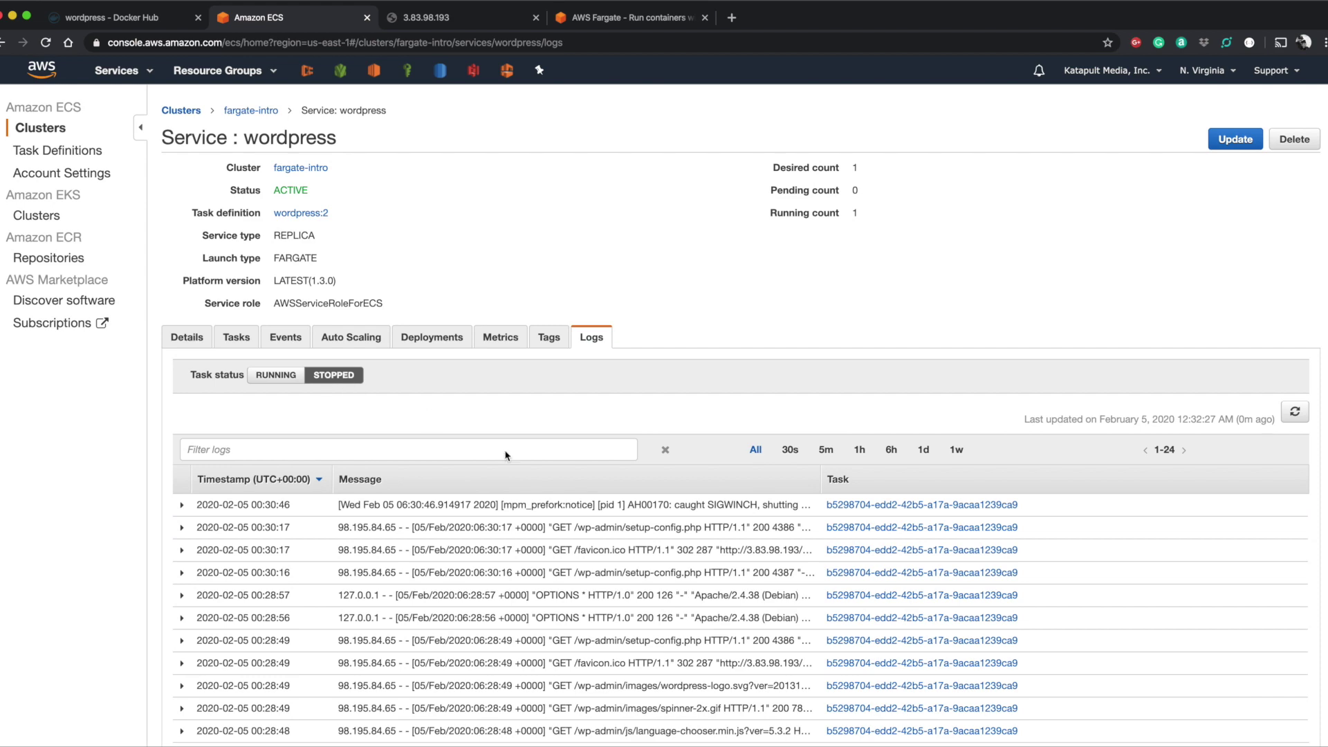
{"action": "scroll", "coordinate": [565, 497], "scroll_direction": "down", "scroll_amount": 2}
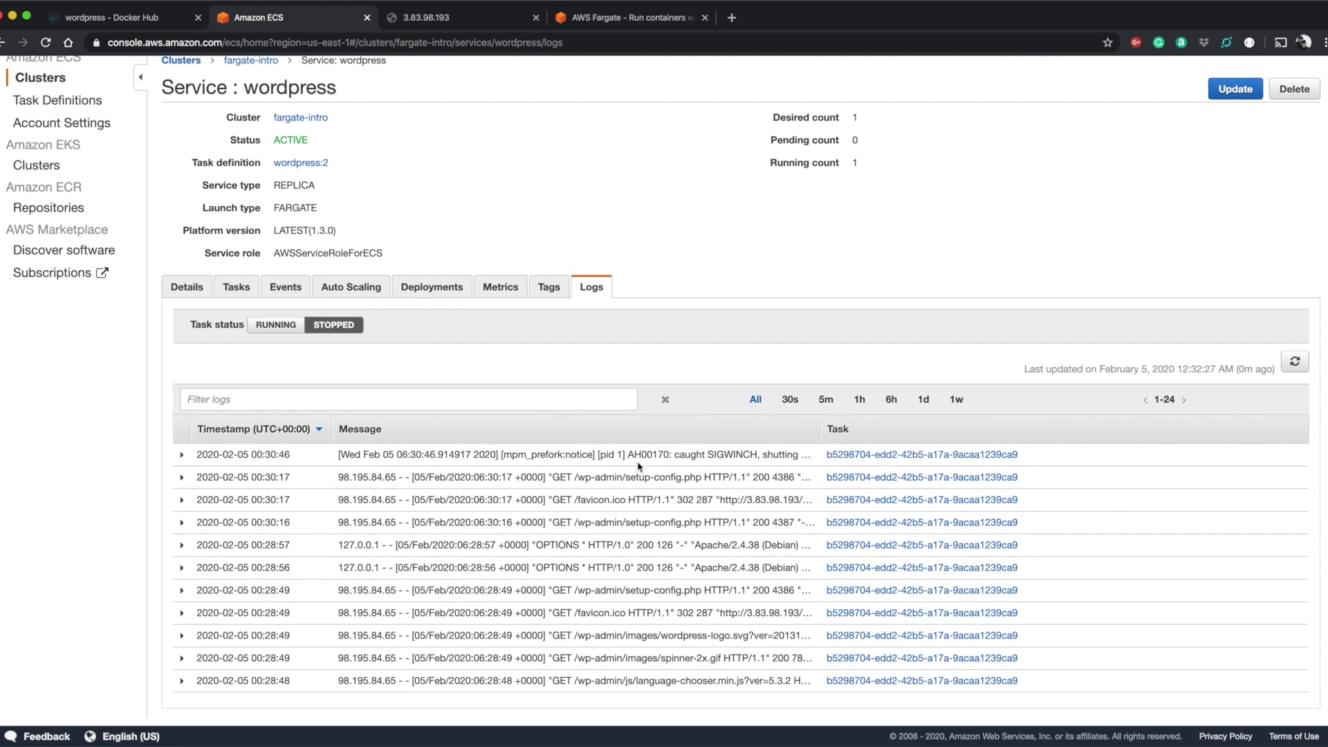
{"action": "left_click", "coordinate": [181, 457]}
{"action": "double_click", "coordinate": [733, 454]}
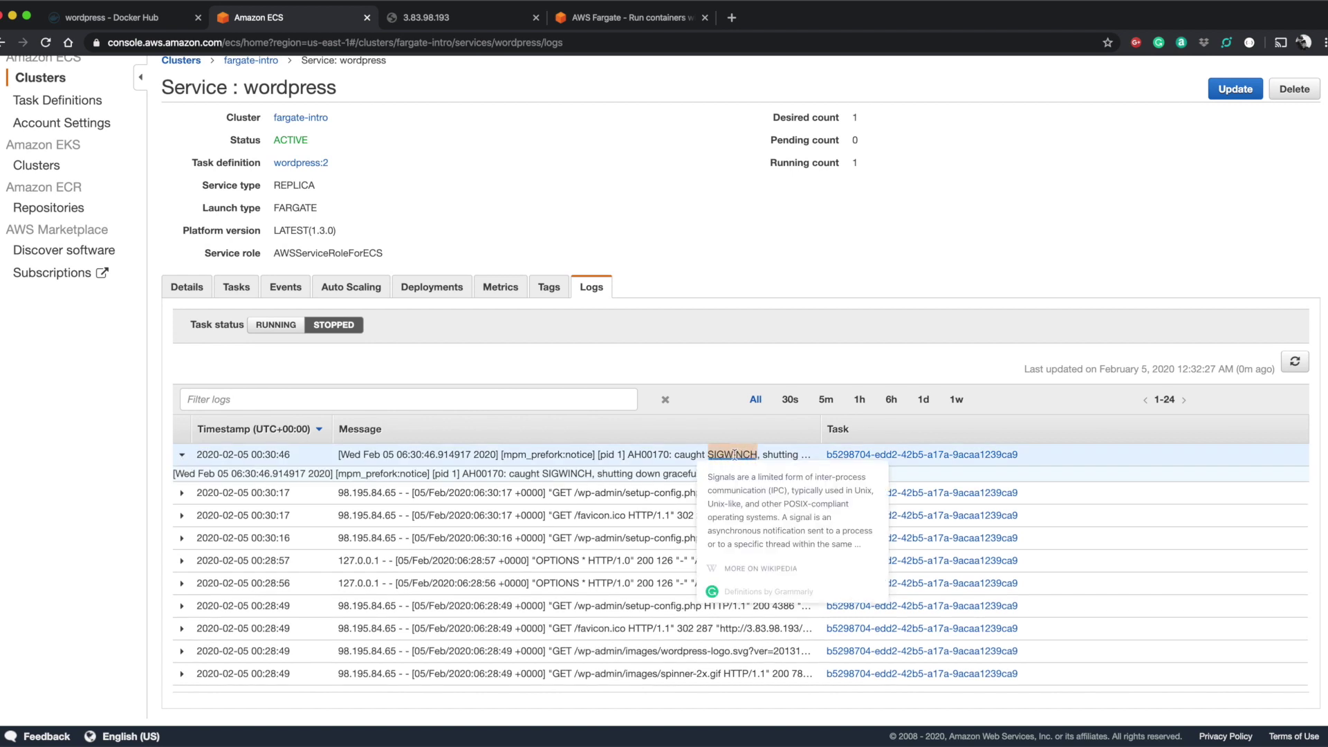
{"action": "left_click", "coordinate": [733, 456]}
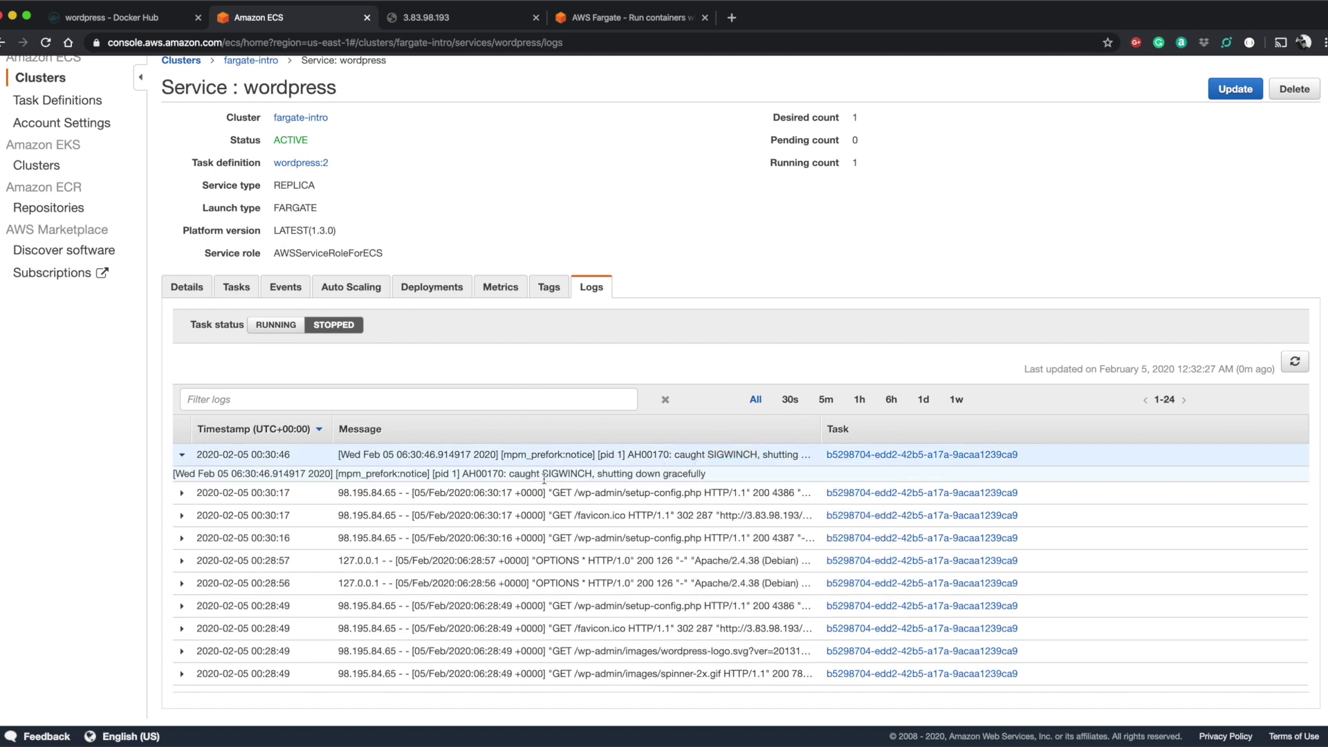
{"action": "left_click", "coordinate": [244, 292]}
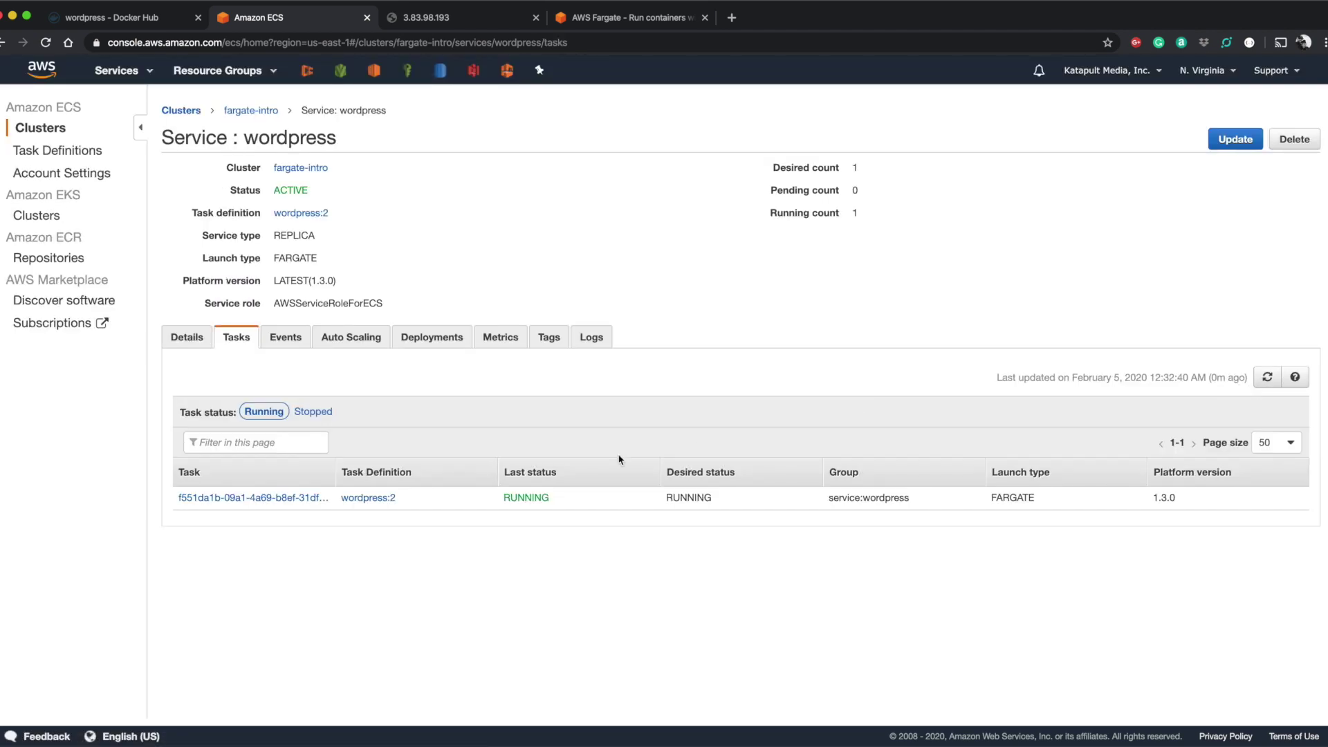
Open the replacement task's details, copy its public IP 100.24.36.135, load it in the WordPress browser tab, and close that tab after checking.
{"action": "left_click", "coordinate": [316, 499]}
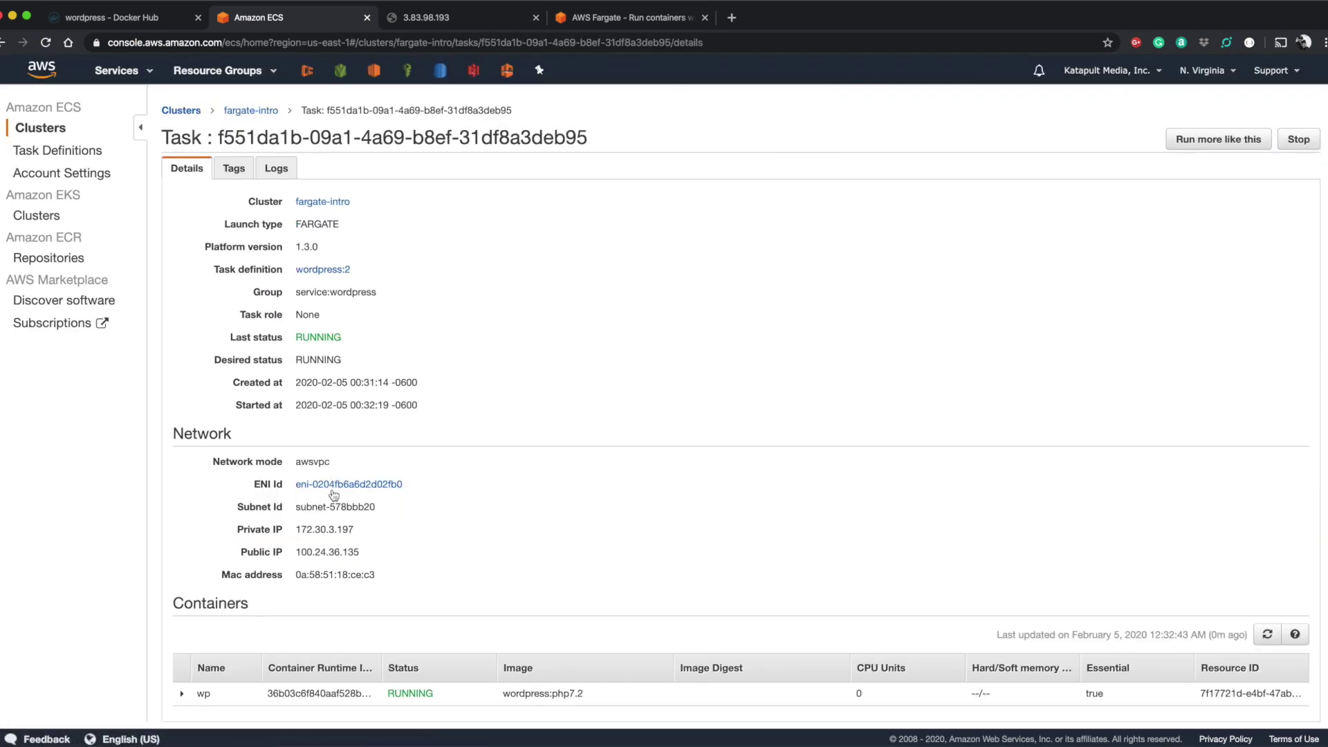
{"action": "double_click", "coordinate": [332, 552]}
{"action": "key", "text": "super+c"}
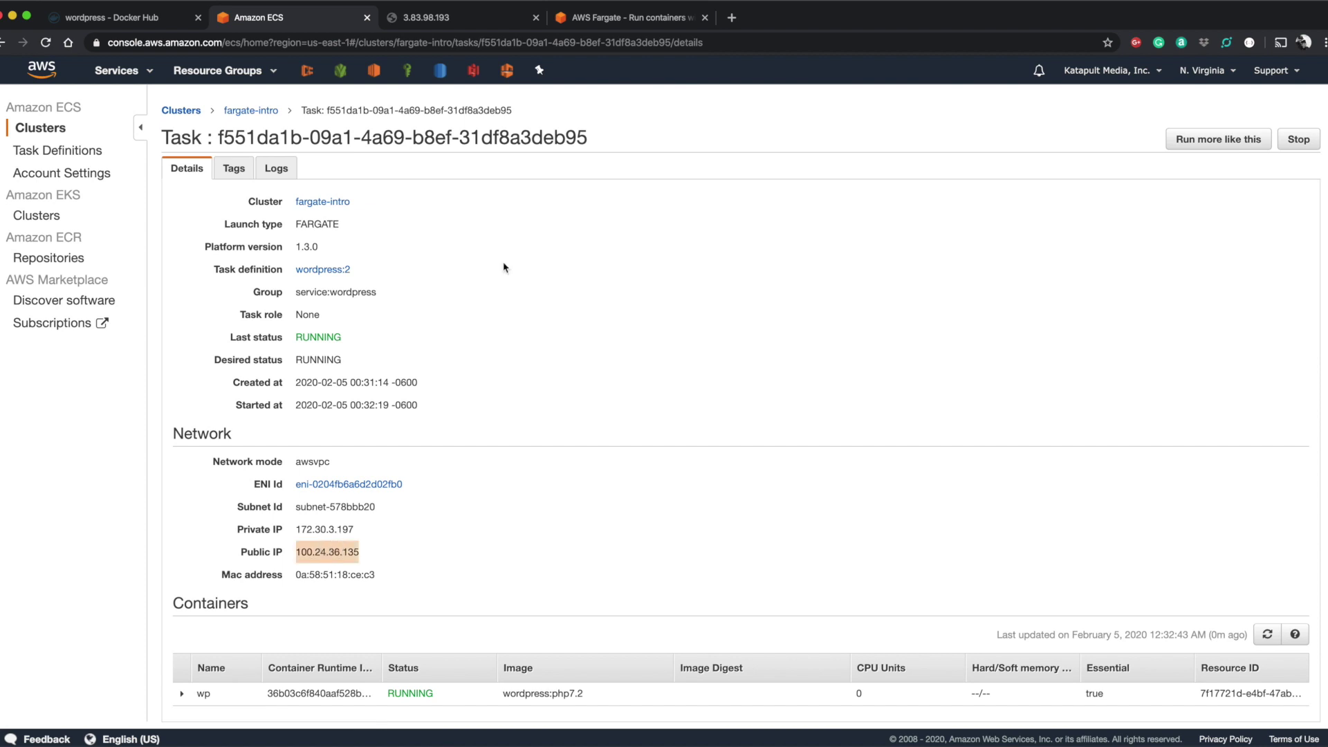
{"action": "key", "text": "ctrl+Tab"}
{"action": "key", "text": "super+l"}
{"action": "key", "text": "super+v"}
{"action": "key", "text": "Return"}
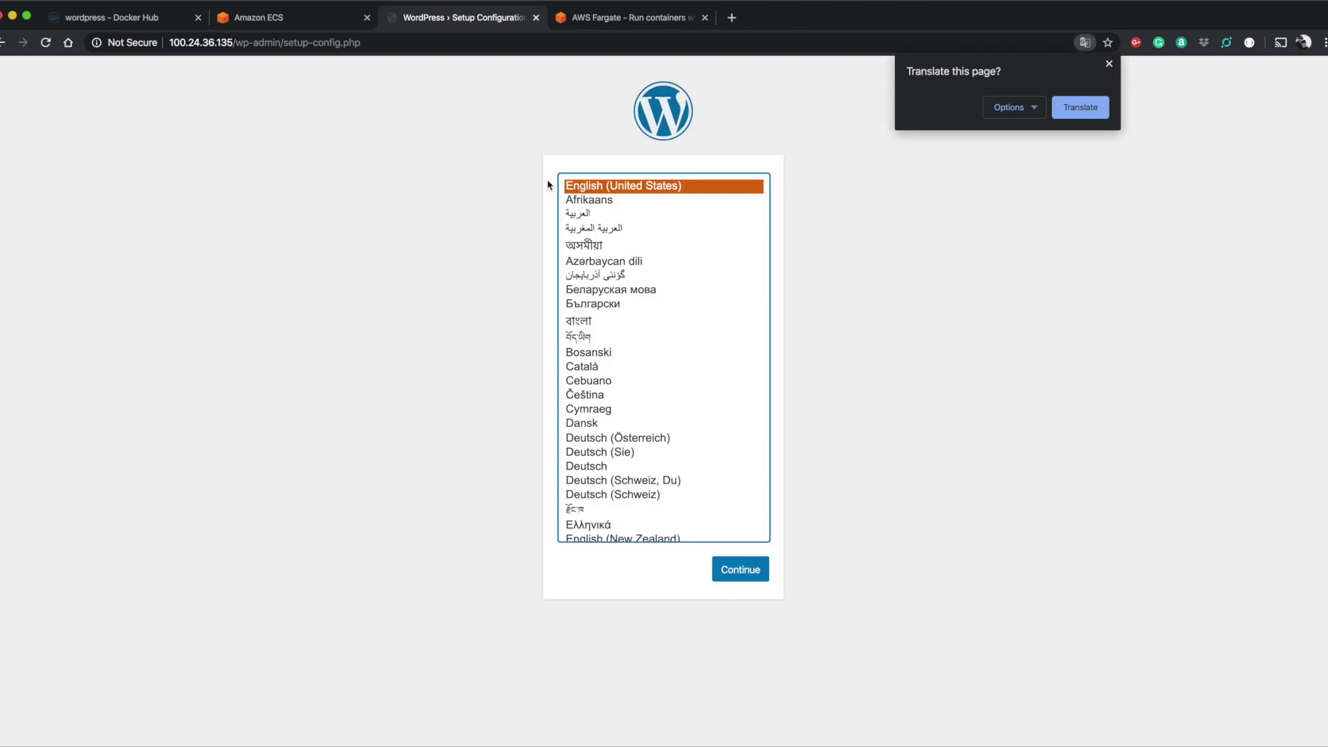
{"action": "left_click", "coordinate": [547, 185]}
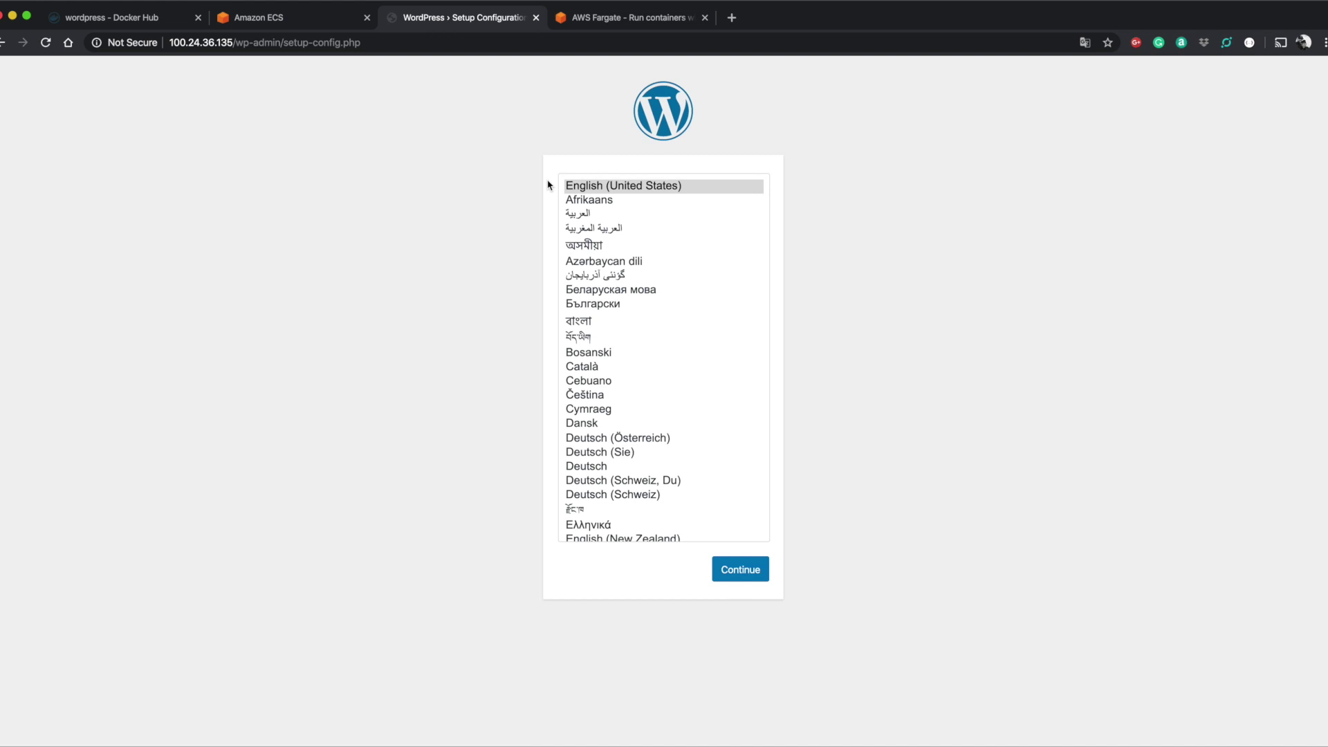
{"action": "key", "text": "super+w"}
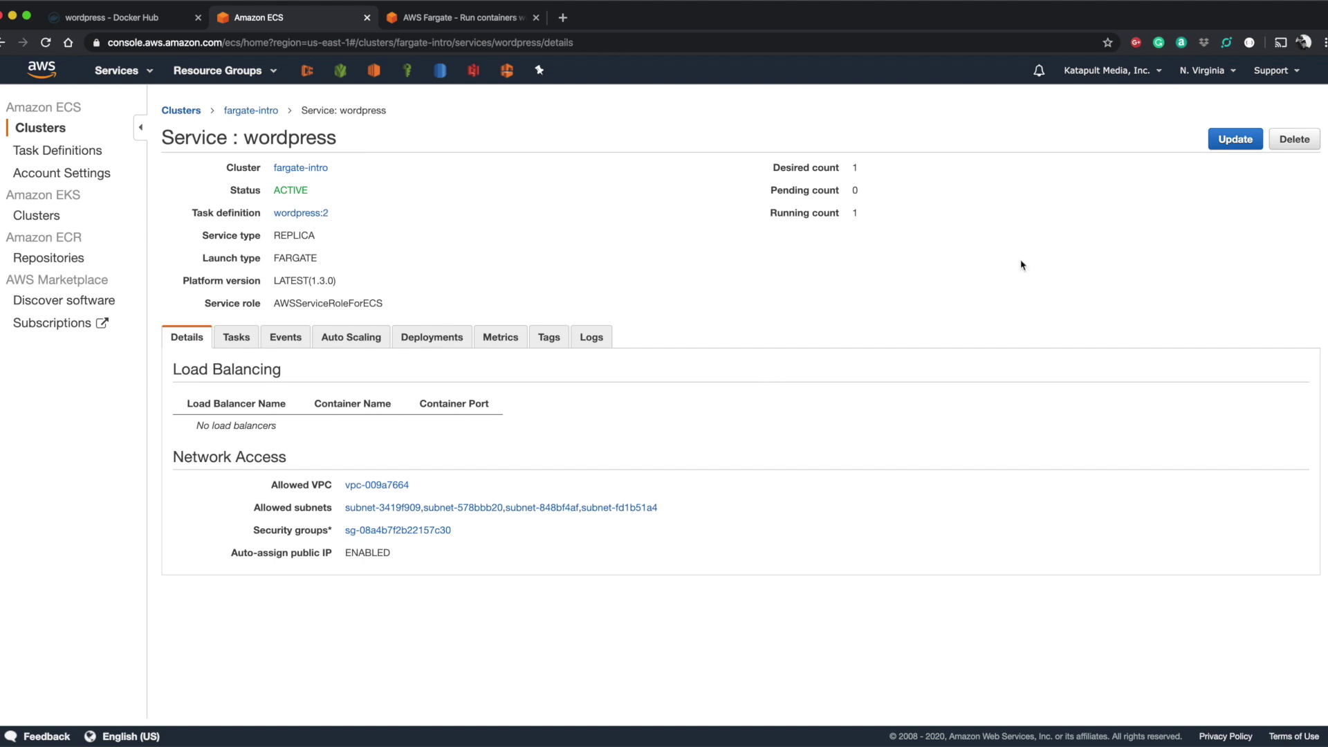
Update the wordpress service to 0 tasks and a minimum healthy percent of 0, skipping to review, and return to the service.
{"action": "left_click", "coordinate": [1222, 144]}
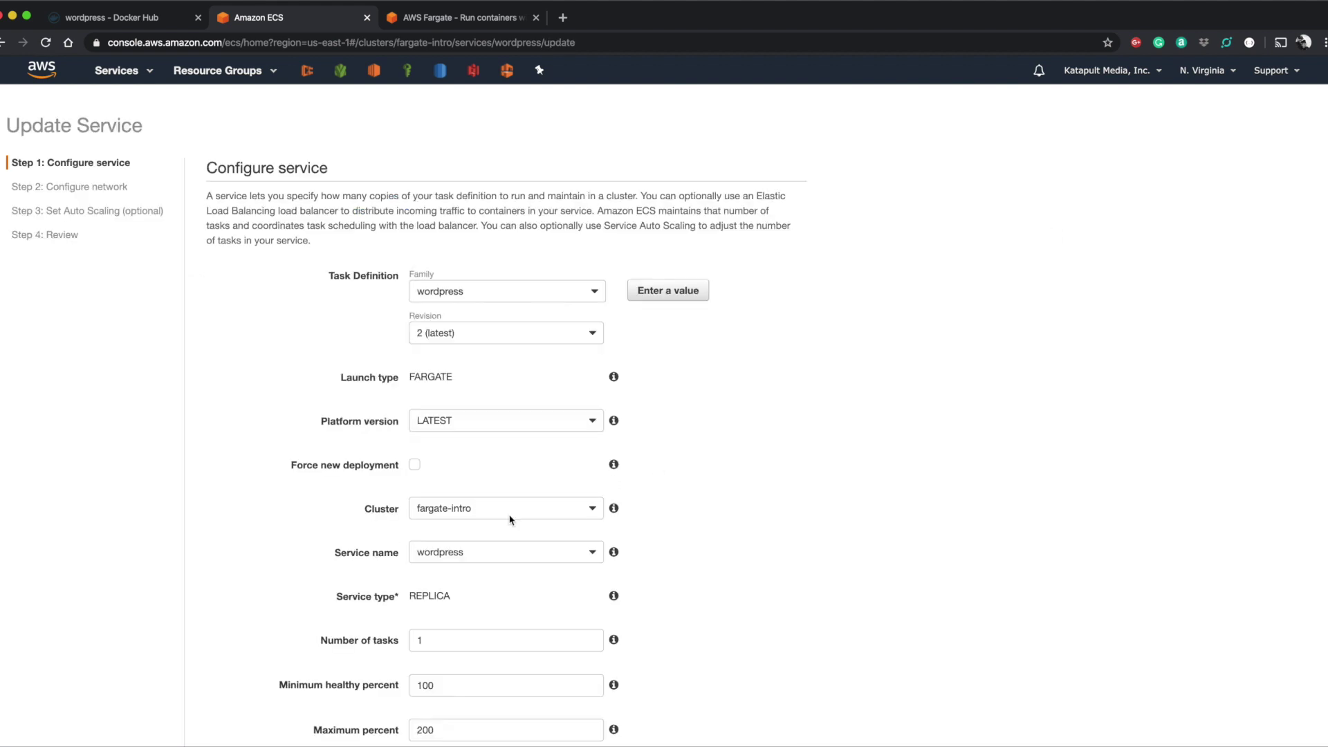
{"action": "scroll", "coordinate": [509, 519], "scroll_direction": "down", "scroll_amount": 3}
{"action": "double_click", "coordinate": [489, 505]}
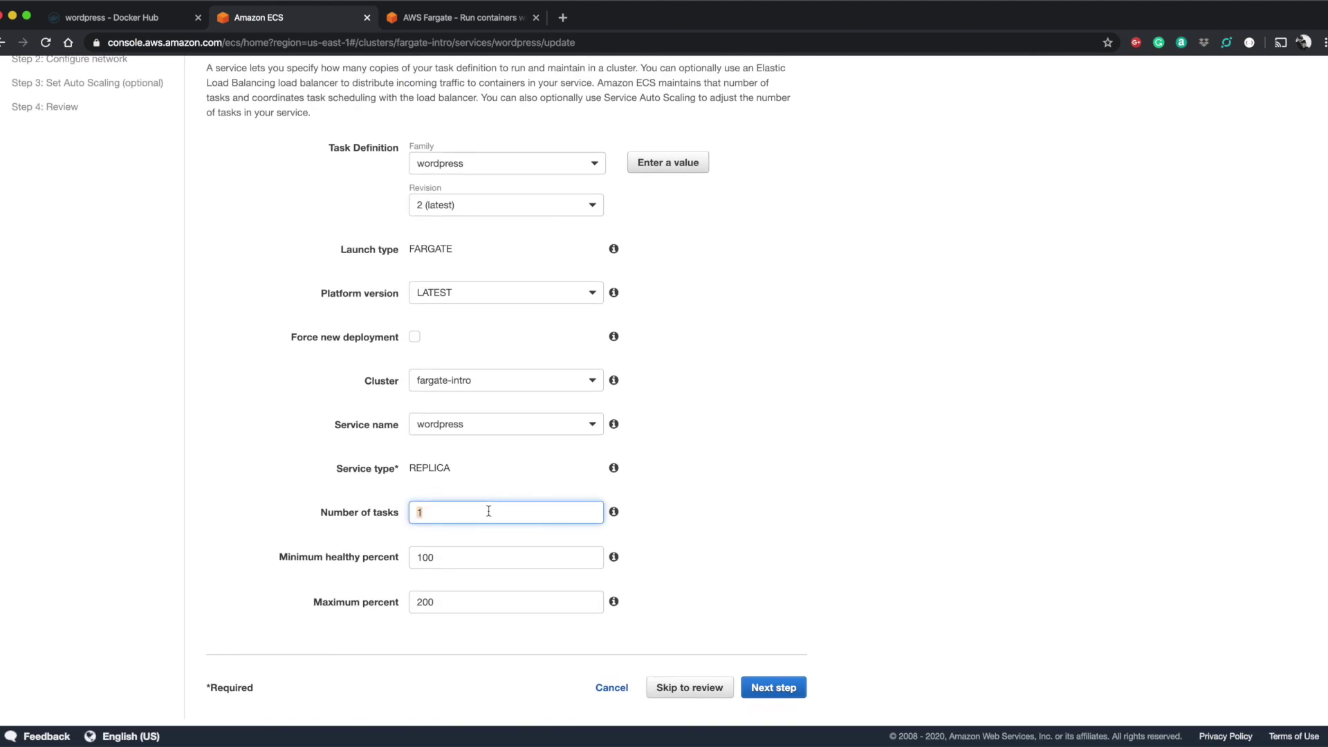
{"action": "type", "text": "0"}
{"action": "double_click", "coordinate": [488, 558]}
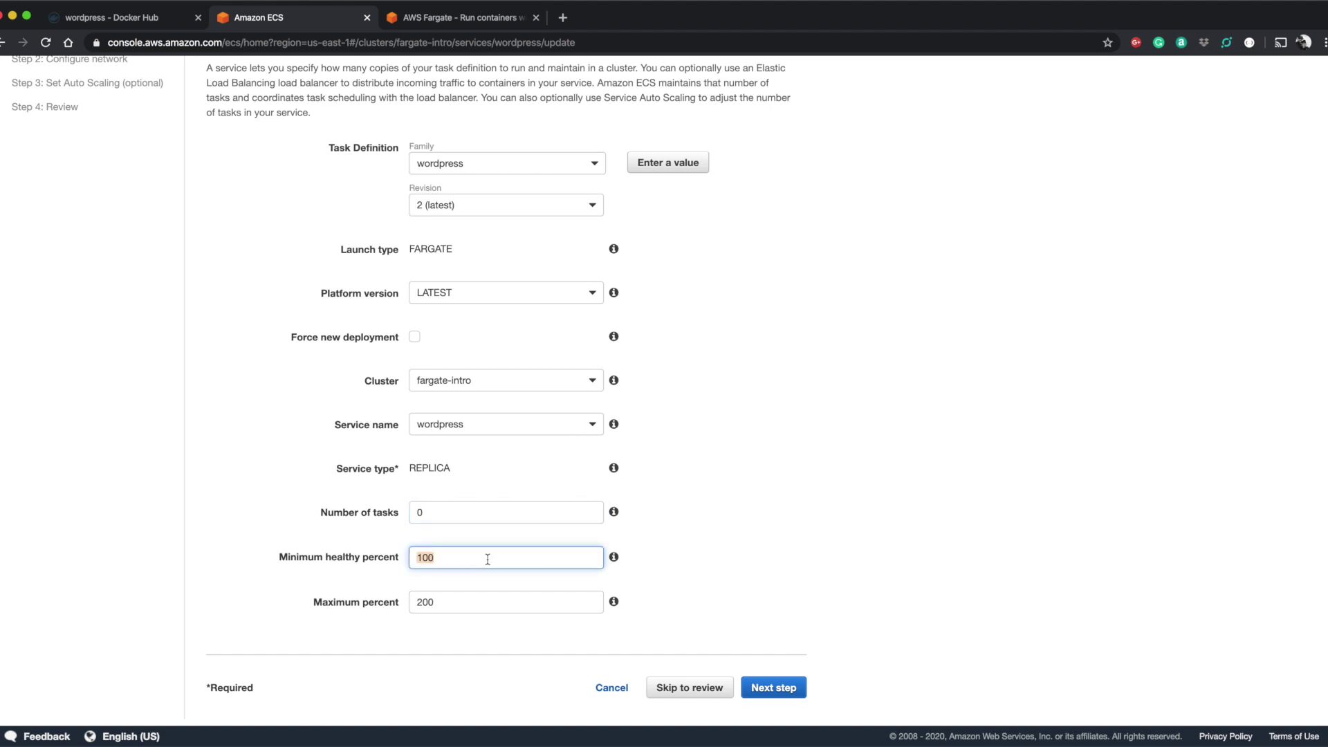
{"action": "type", "text": "0"}
{"action": "left_click", "coordinate": [701, 685]}
{"action": "left_click", "coordinate": [768, 688]}
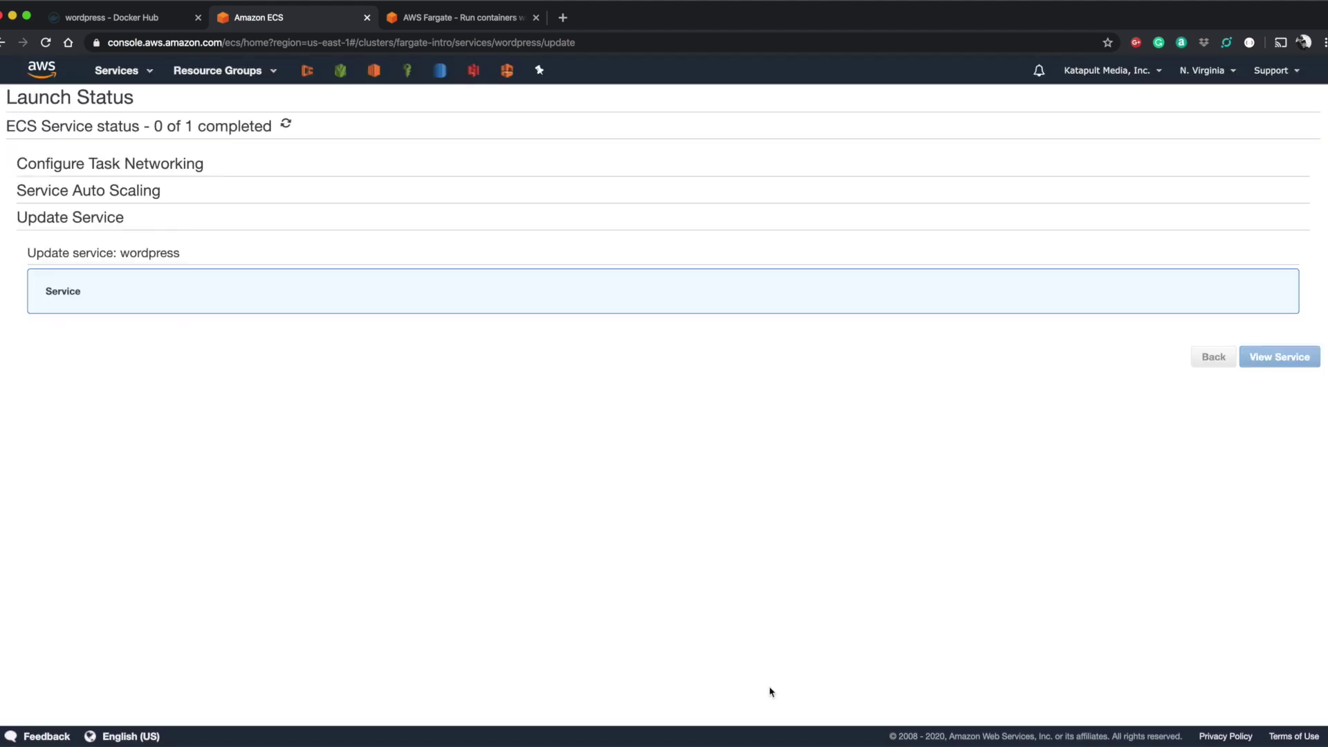
{"action": "left_click", "coordinate": [1282, 373]}
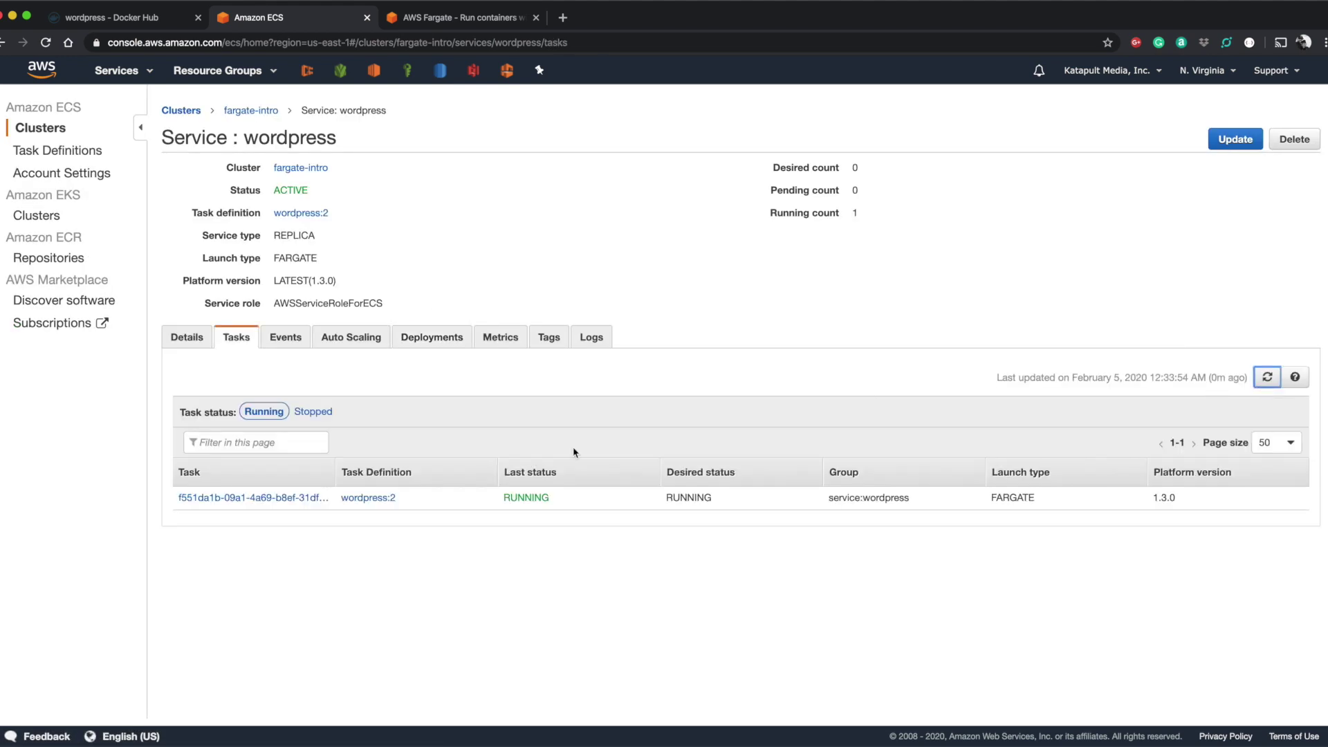
Open the wordpress service's remaining running task and stop it, confirming the stop.
{"action": "left_click", "coordinate": [287, 499]}
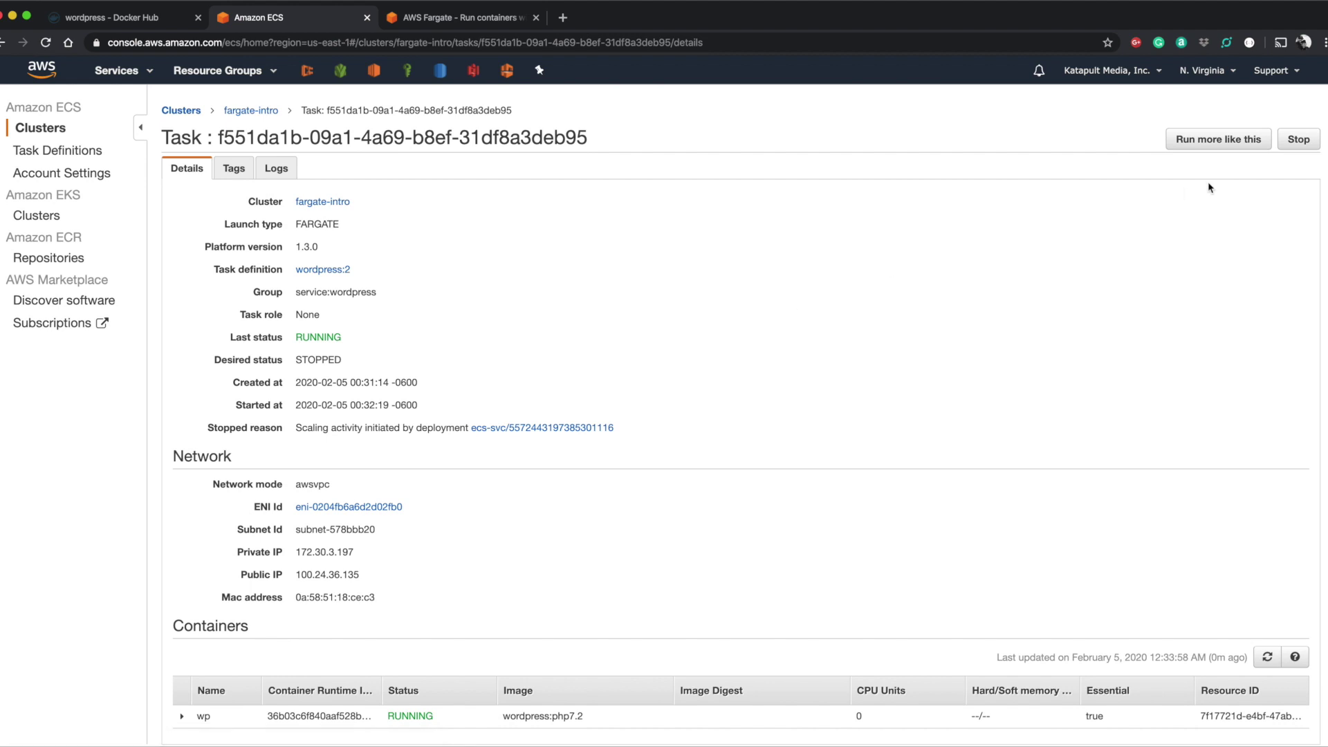
{"action": "left_click", "coordinate": [1298, 139]}
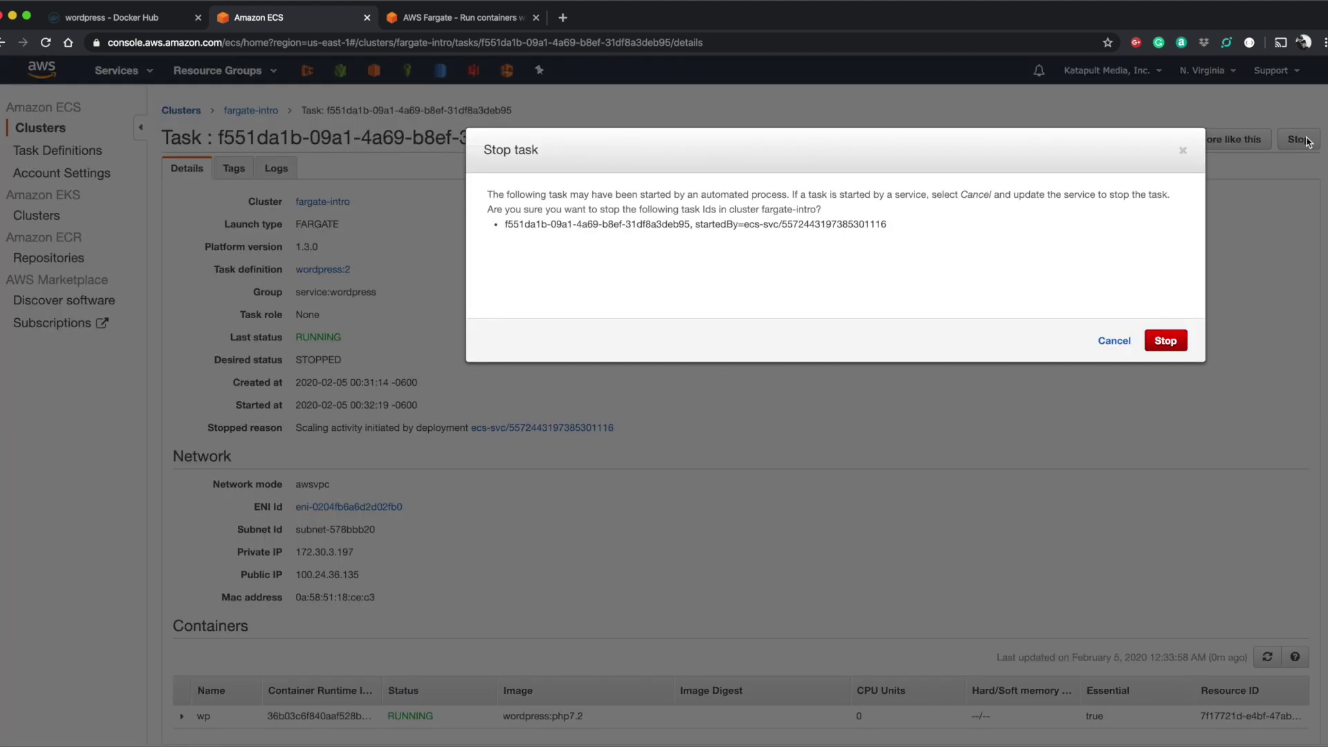
{"action": "left_click", "coordinate": [1165, 341]}
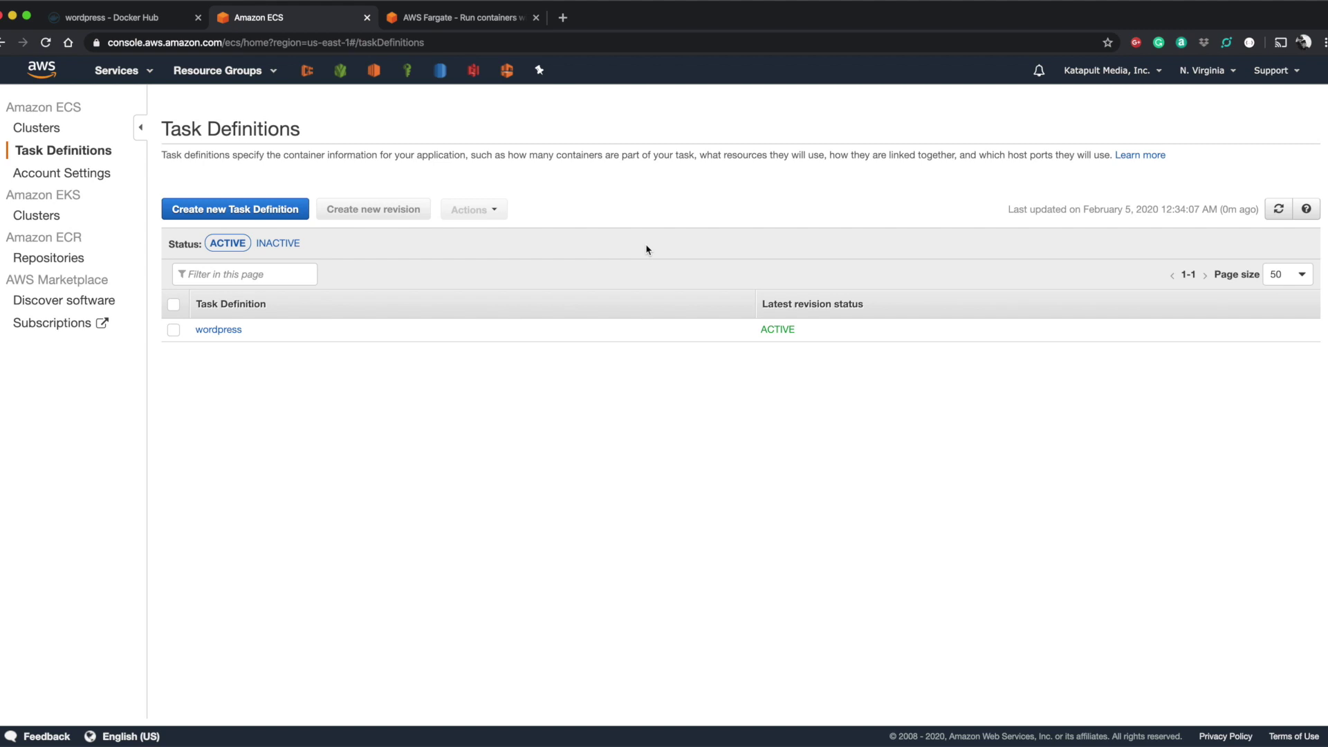
Start a new task definition with the Fargate launch type and name it simple-webapp-colors.
{"action": "left_click", "coordinate": [275, 211]}
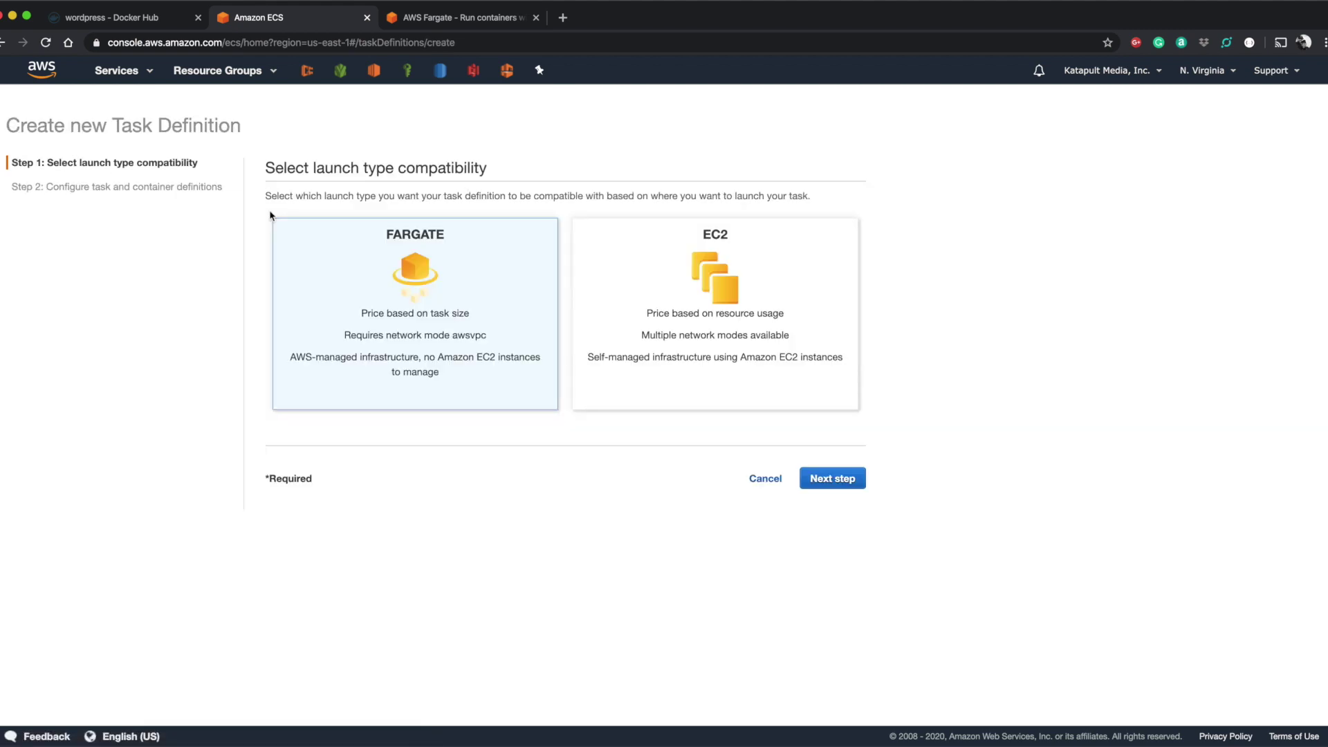
{"action": "left_click", "coordinate": [856, 482]}
{"action": "left_click", "coordinate": [609, 245]}
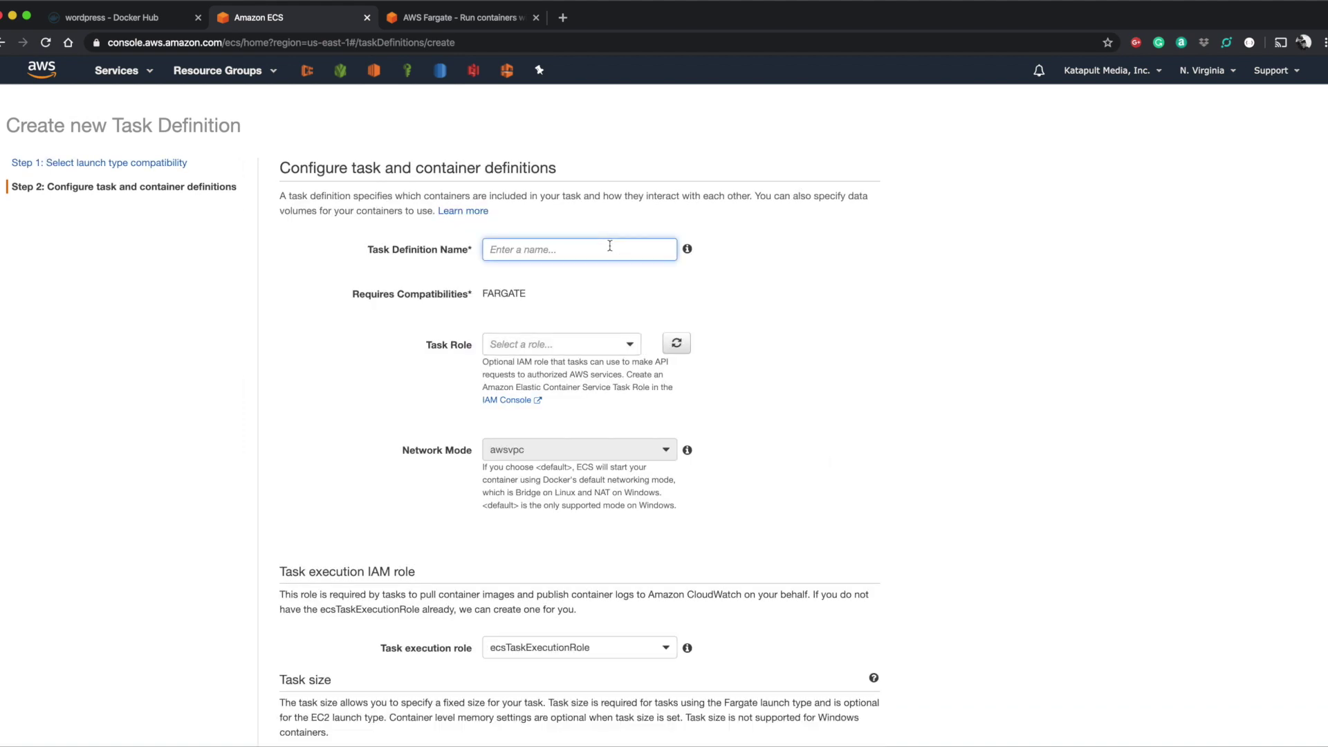
{"action": "type", "text": "simple-webapp-colors"}
Start adding a container named colors that uses the image andersonbispos/simple-webapp-colored:latest.
{"action": "scroll", "coordinate": [441, 489], "scroll_direction": "down", "scroll_amount": 2}
{"action": "scroll", "coordinate": [441, 489], "scroll_direction": "down", "scroll_amount": 10}
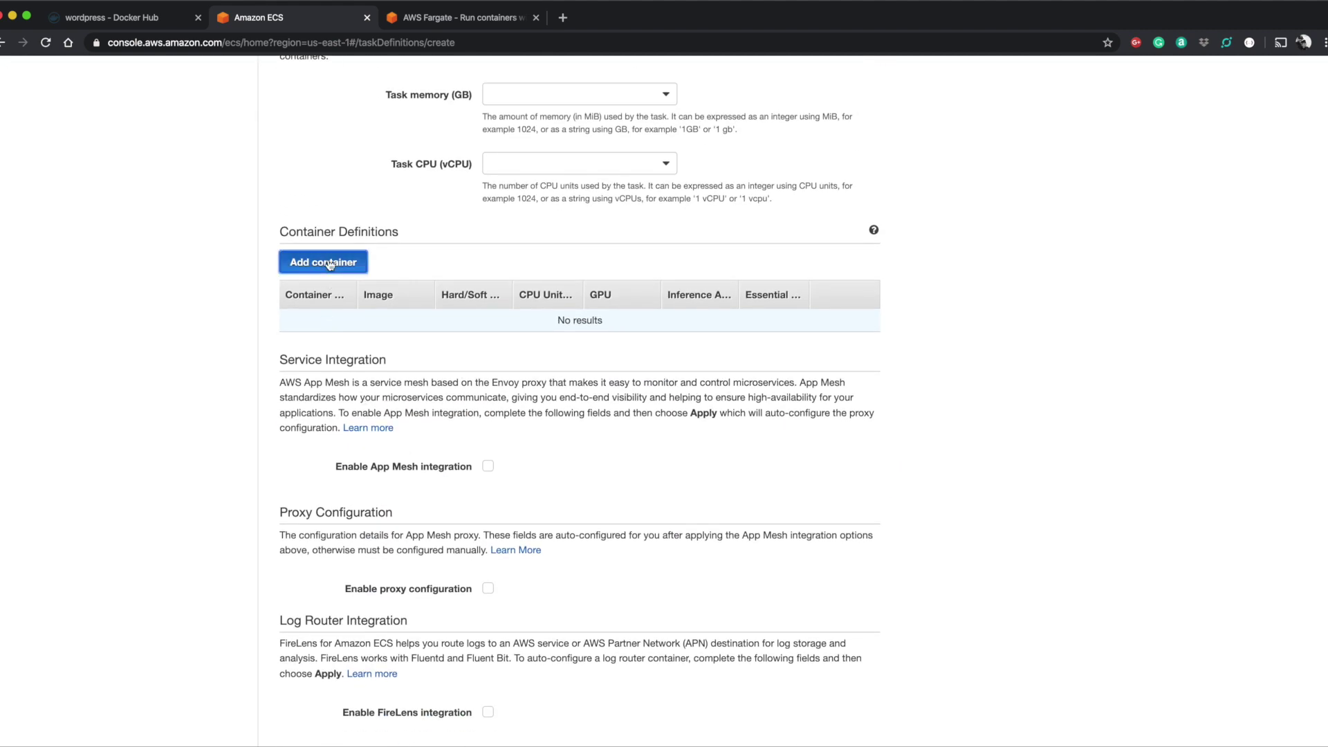
{"action": "left_click", "coordinate": [330, 270]}
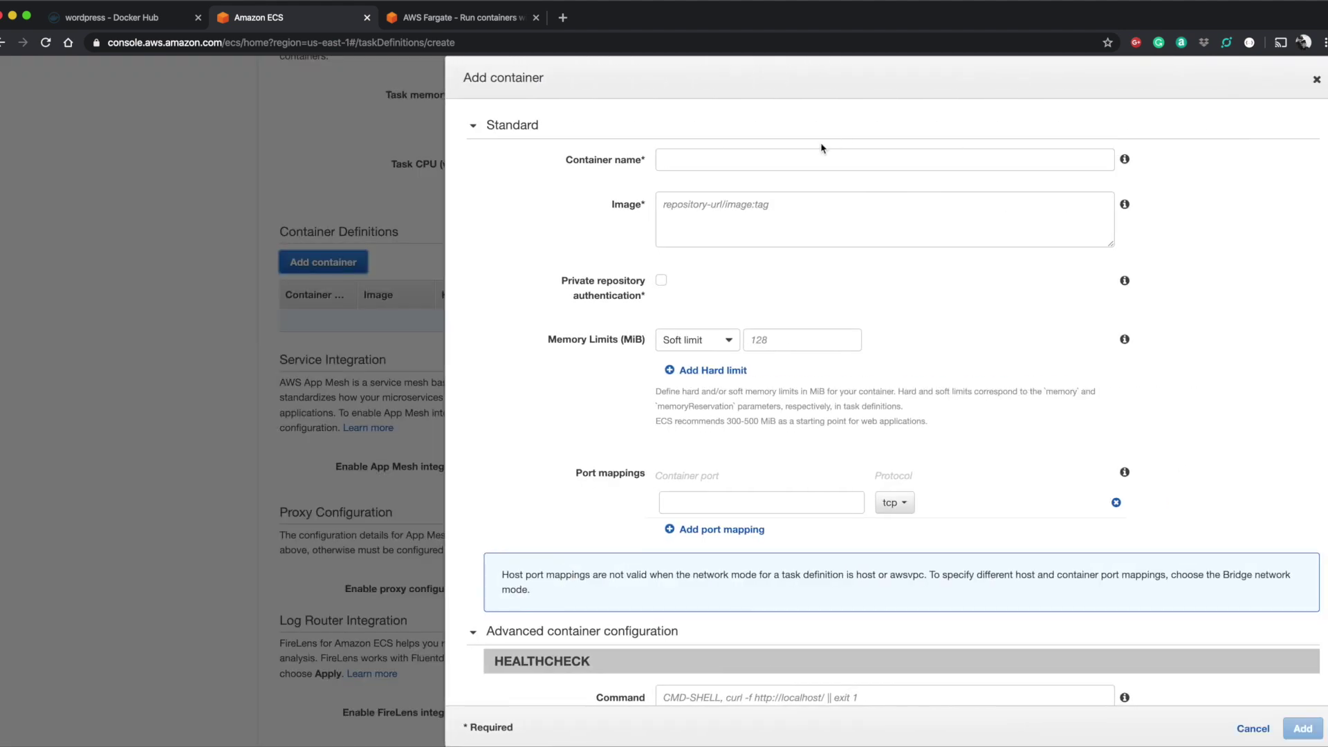
{"action": "left_click", "coordinate": [805, 157]}
{"action": "type", "text": "colors"}
{"action": "key", "text": "Tab"}
{"action": "type", "text": "andersonbispos/simple-webapp-colored"}
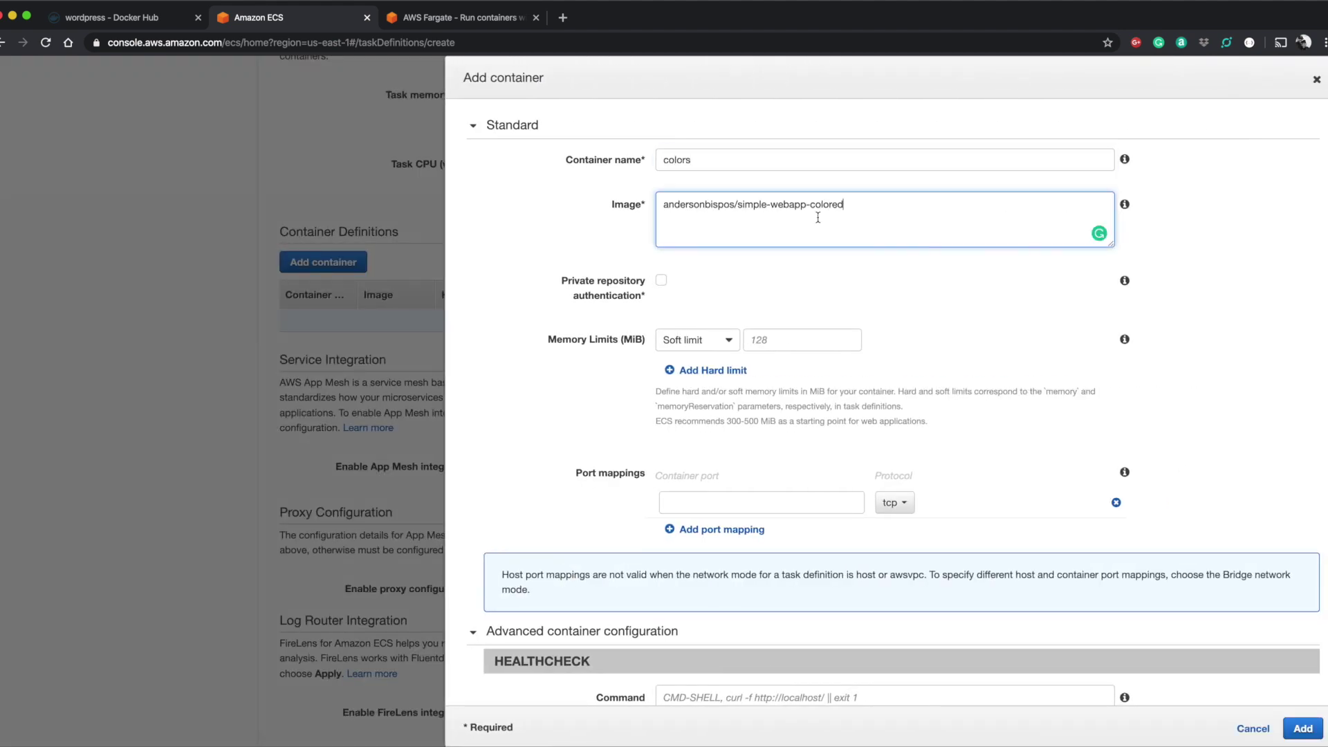
{"action": "type", "text": ":latest"}
Examine the docker run usage of simple-webapp-colored on Docker Hub, then return to the container form and check the image name.
{"action": "key", "text": "ctrl+shift+Tab"}
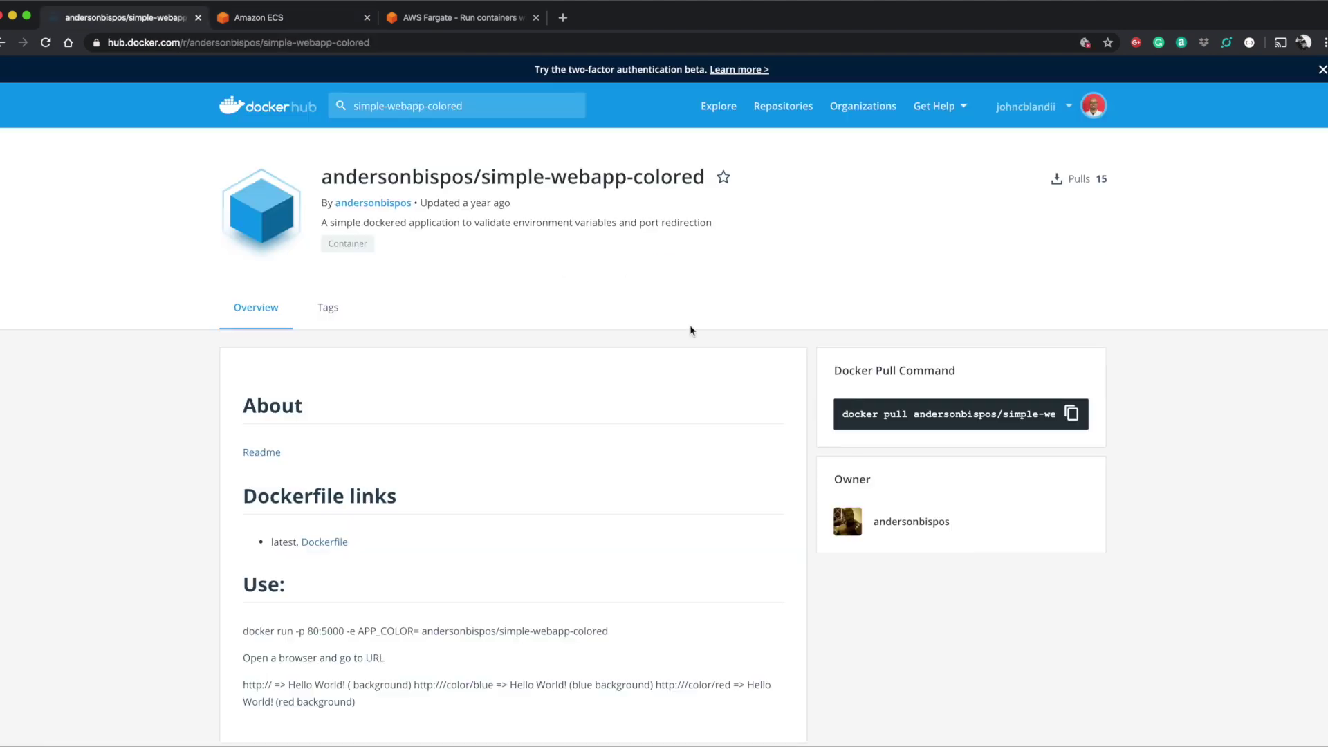
{"action": "scroll", "coordinate": [329, 503], "scroll_direction": "down", "scroll_amount": 2}
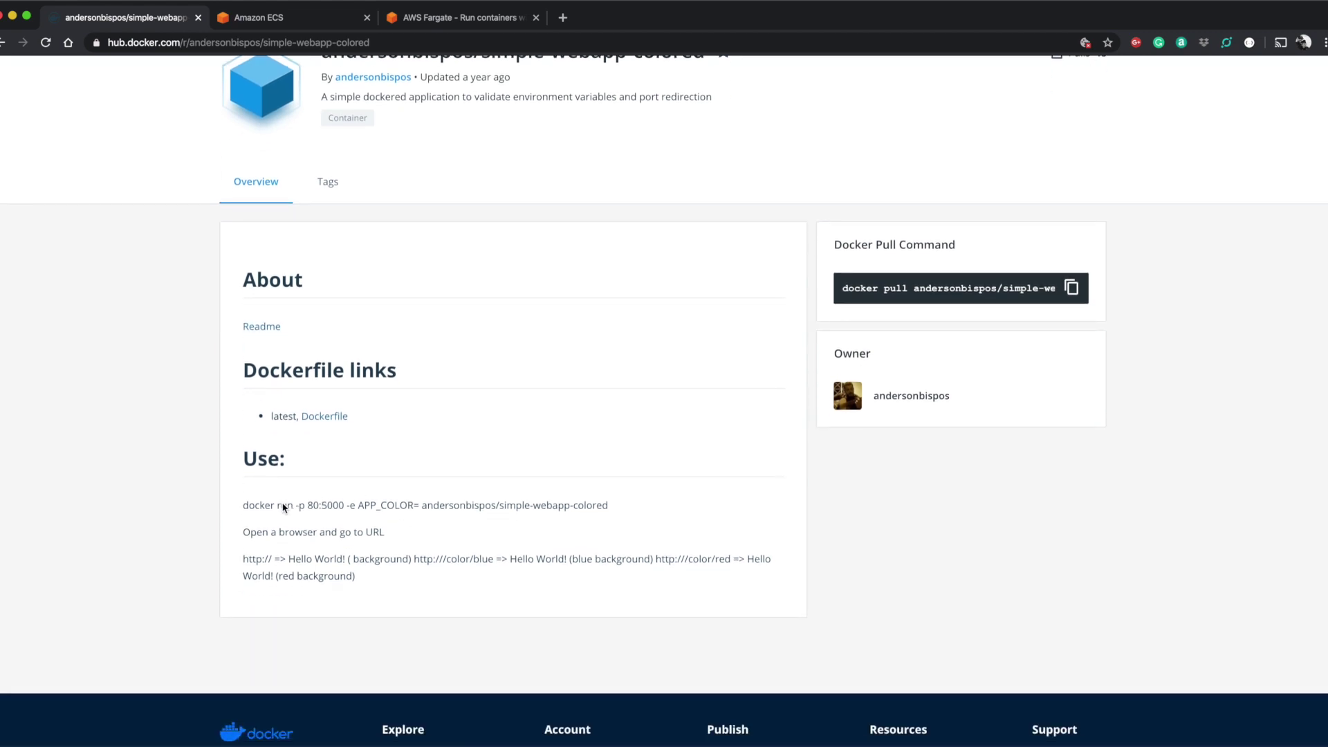
{"action": "left_click_drag", "start_coordinate": [298, 506], "coordinate": [632, 512]}
{"action": "left_click", "coordinate": [421, 511]}
{"action": "left_click", "coordinate": [635, 514]}
{"action": "left_click", "coordinate": [797, 211]}
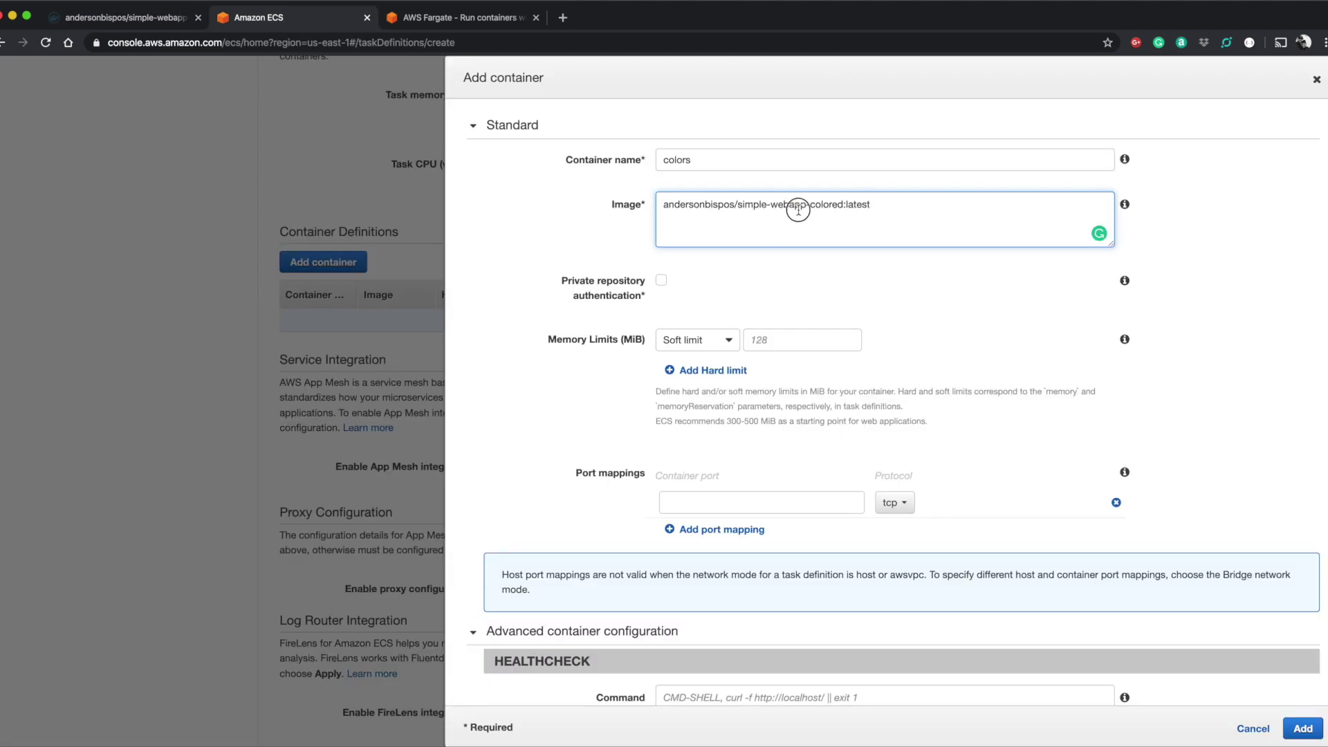
{"action": "double_click", "coordinate": [809, 209]}
{"action": "left_click", "coordinate": [852, 211]}
Set the container's environment variable APP_COLOR to orange and add the container to the task definition.
{"action": "scroll", "coordinate": [850, 302], "scroll_direction": "down", "scroll_amount": 3}
{"action": "scroll", "coordinate": [850, 302], "scroll_direction": "down", "scroll_amount": 15}
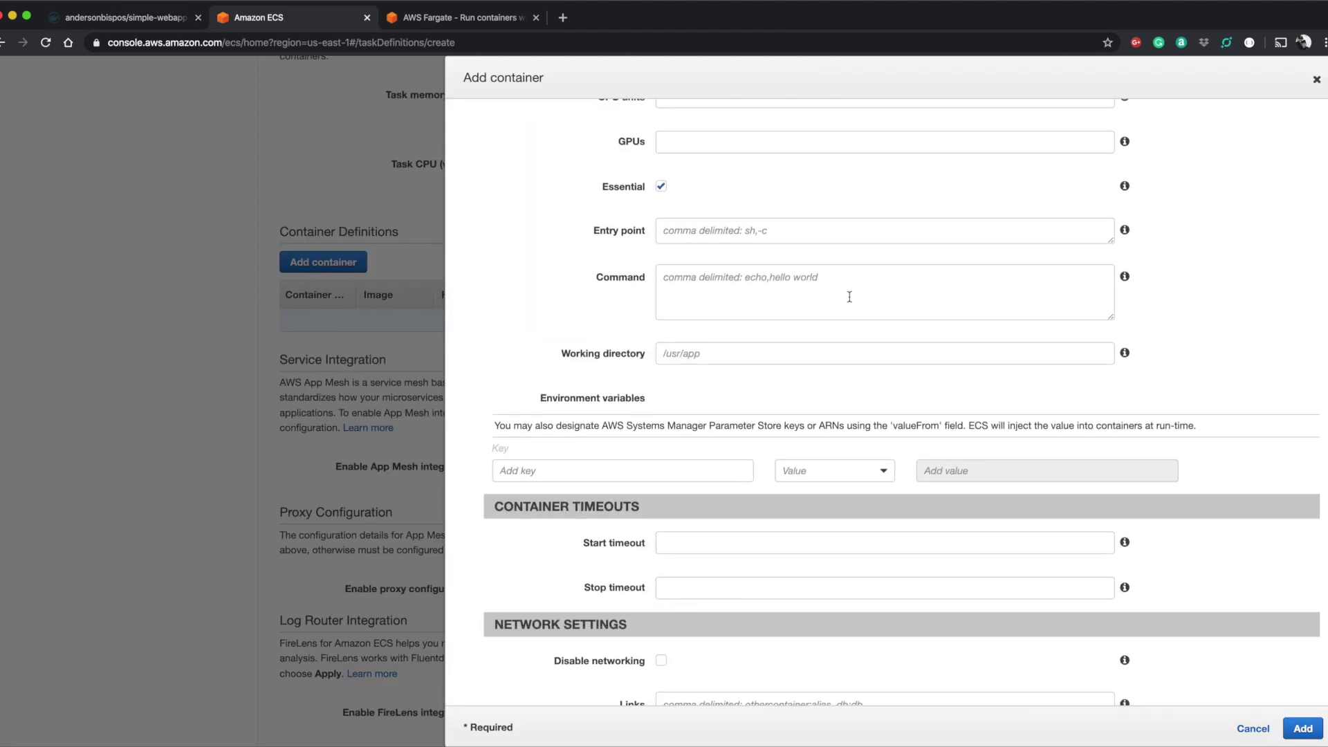
{"action": "left_click", "coordinate": [676, 338]}
{"action": "type", "text": "APP_CO"}
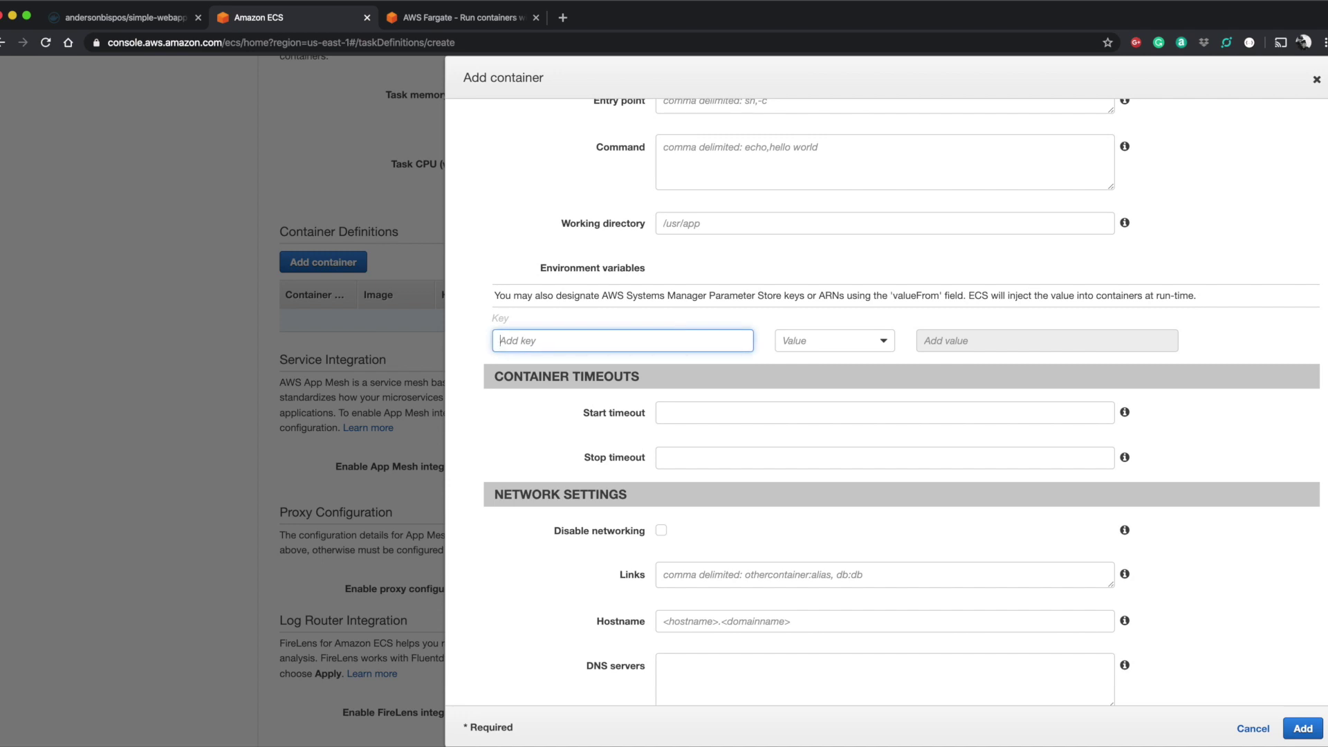
{"action": "key", "text": "Tab"}
{"action": "key", "text": "Tab"}
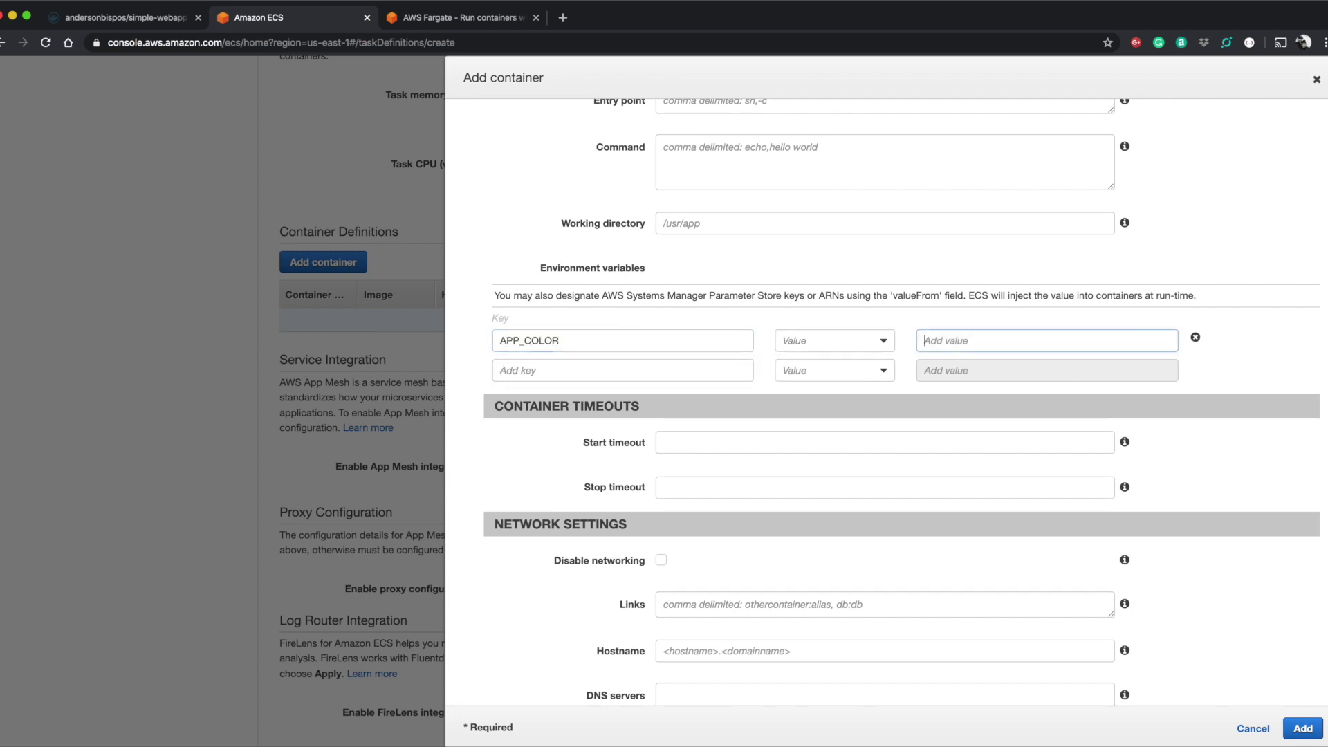
{"action": "type", "text": "ORANGE"}
{"action": "key", "text": "BackSpace"}
{"action": "key", "text": "BackSpace"}
{"action": "key", "text": "BackSpace"}
{"action": "key", "text": "BackSpace"}
{"action": "key", "text": "BackSpace"}
{"action": "key", "text": "BackSpace"}
{"action": "type", "text": "orange"}
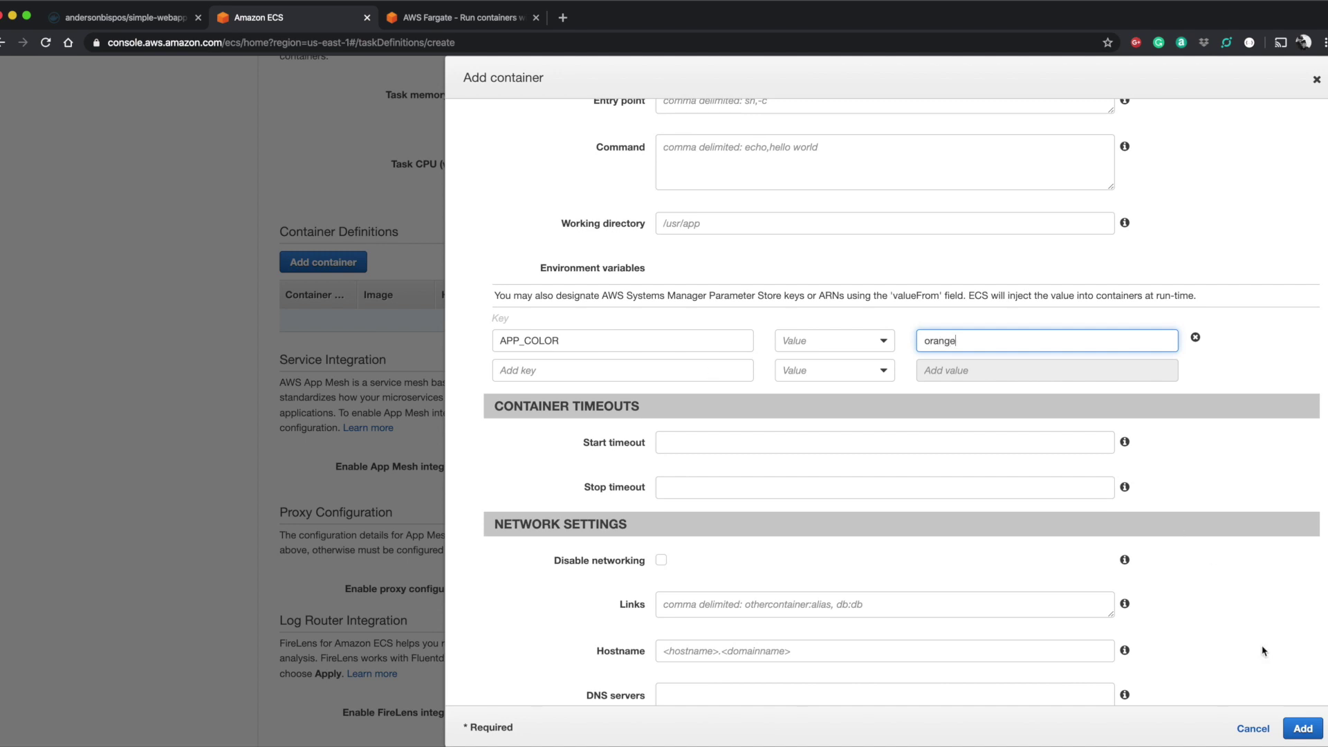
{"action": "left_click", "coordinate": [1301, 730]}
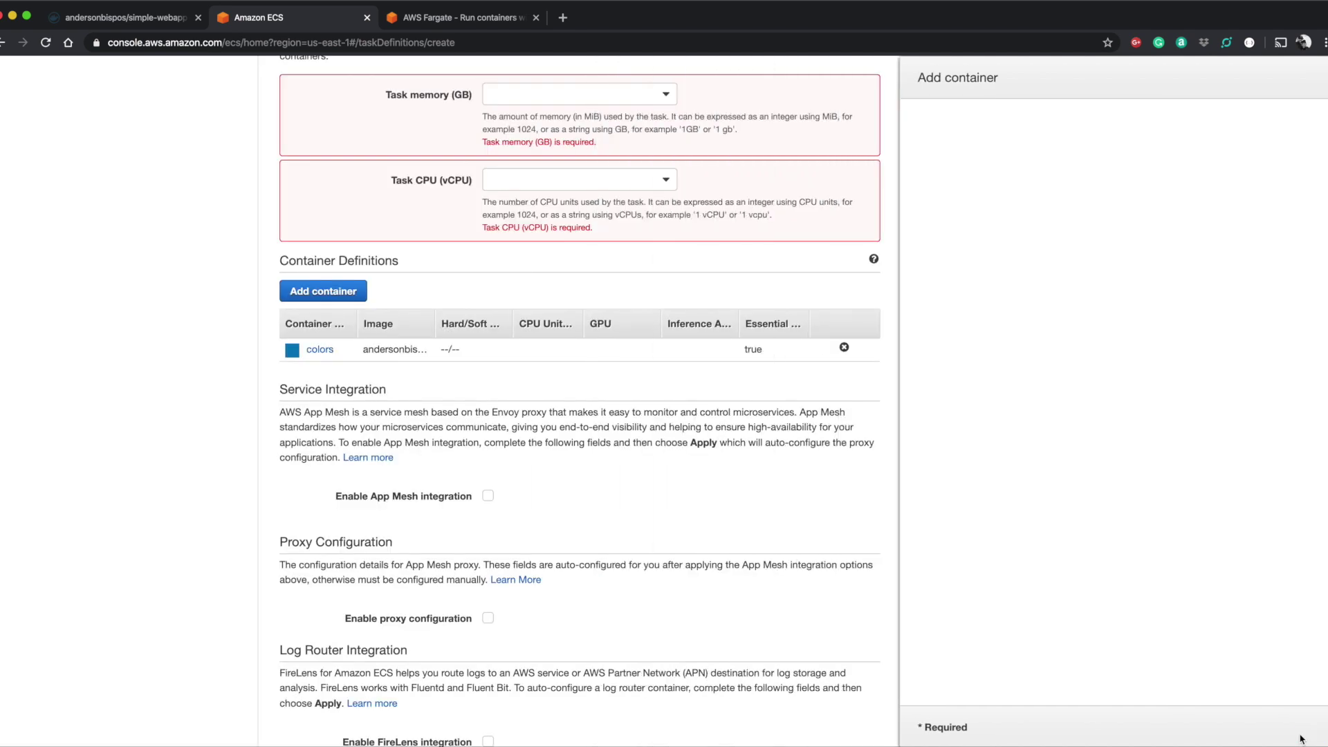
Set the task memory to 0.5GB and the task CPU to 0.25 vCPU, and create the task definition.
{"action": "left_click", "coordinate": [545, 94]}
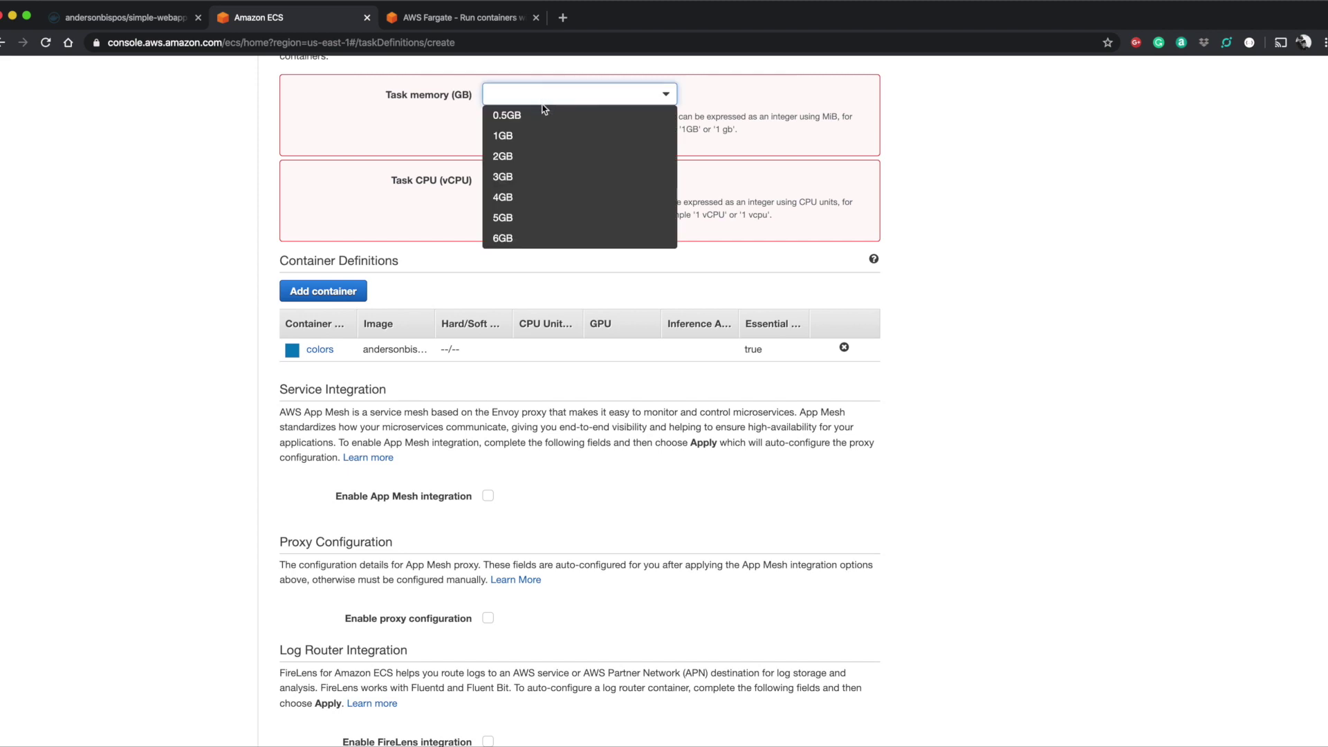
{"action": "left_click", "coordinate": [544, 112]}
{"action": "left_click", "coordinate": [544, 165]}
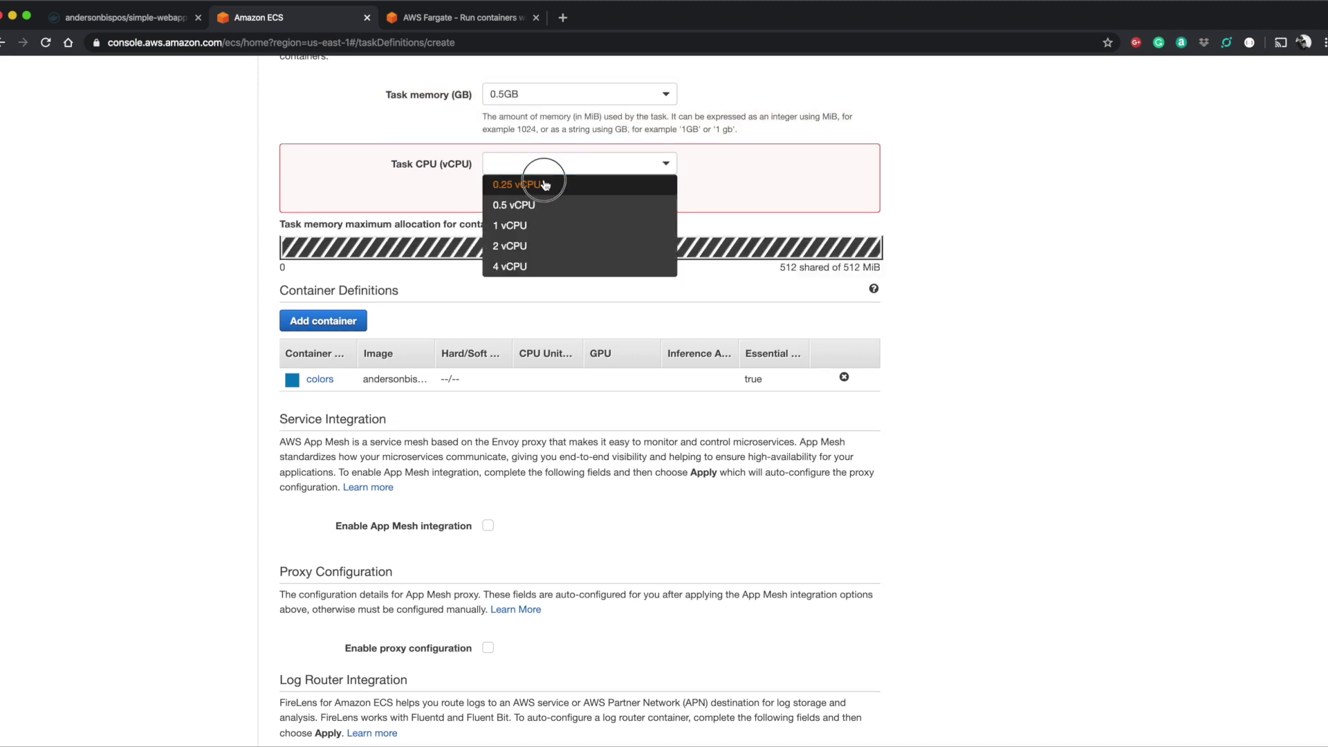
{"action": "left_click", "coordinate": [545, 184]}
{"action": "scroll", "coordinate": [588, 450], "scroll_direction": "down", "scroll_amount": 5}
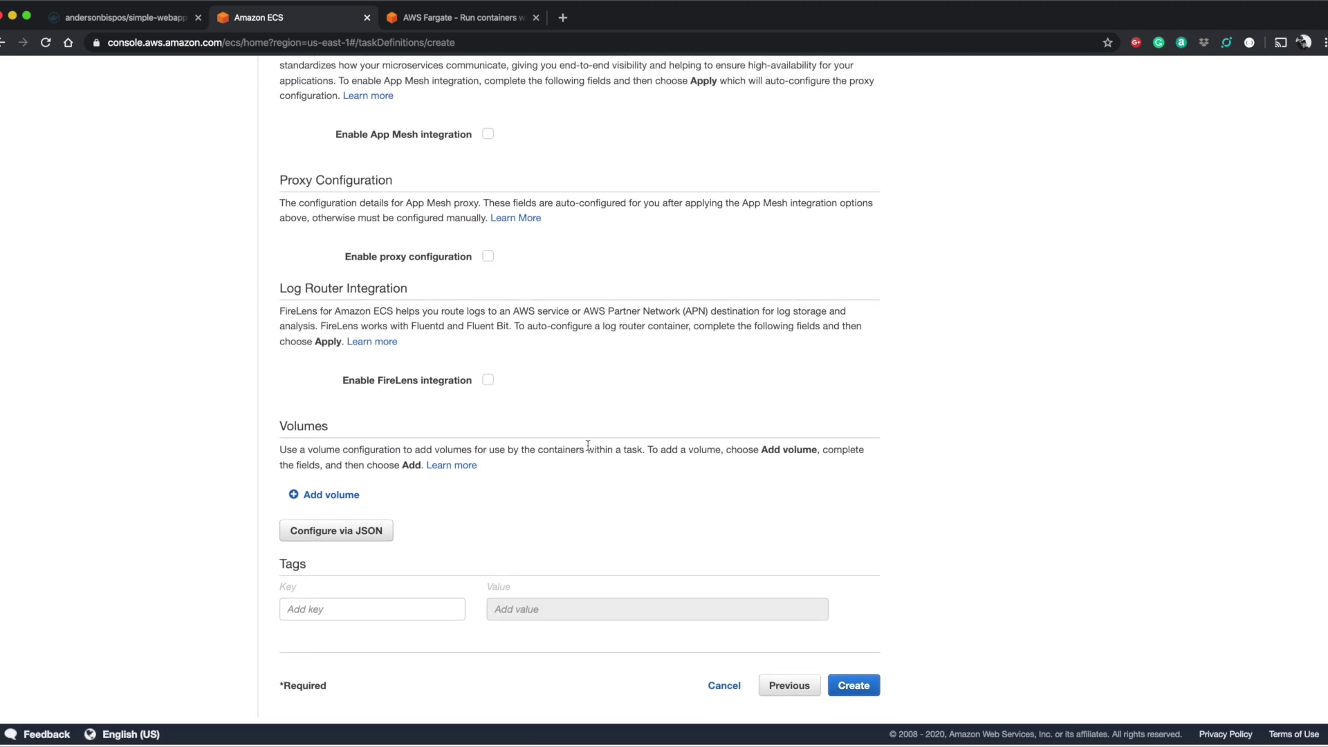
{"action": "left_click", "coordinate": [867, 686]}
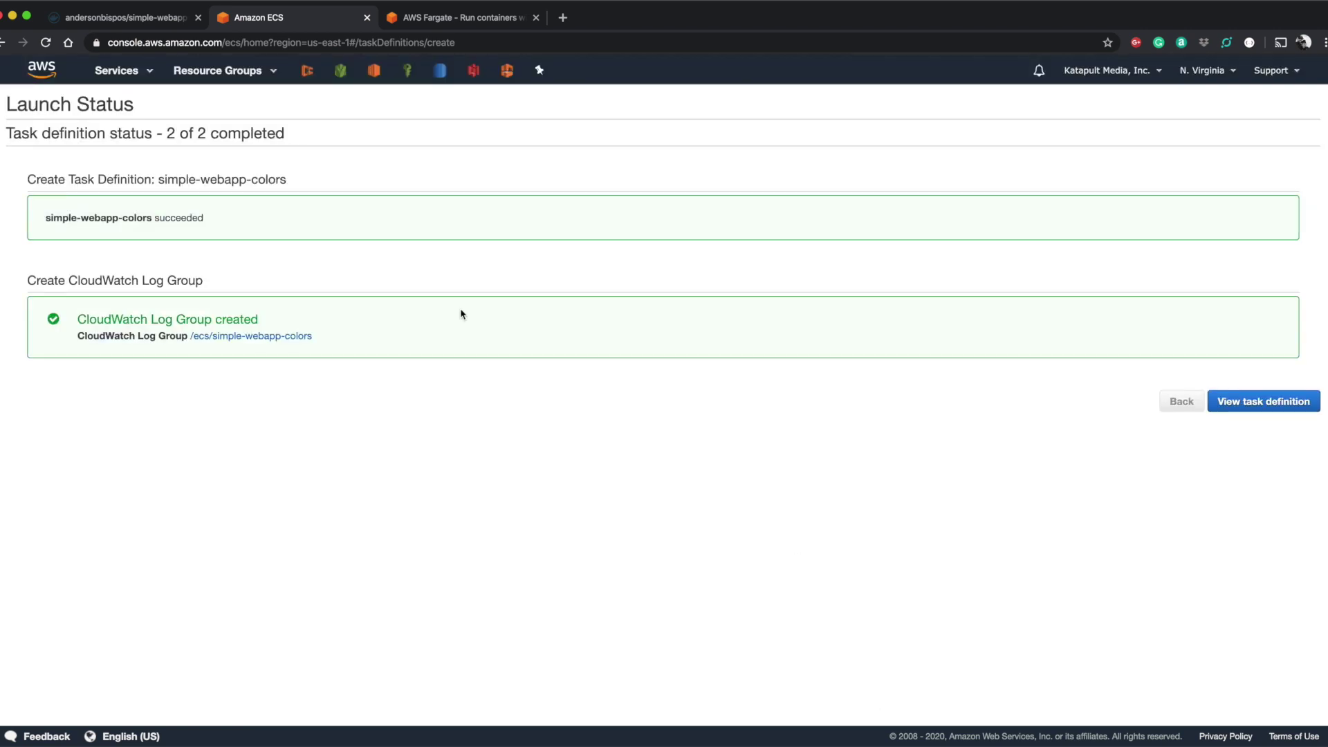
Create a new revision of the simple-webapp-colors task definition with the colors container's APP_COLOR environment variable set to blue.
{"action": "left_click", "coordinate": [1236, 406]}
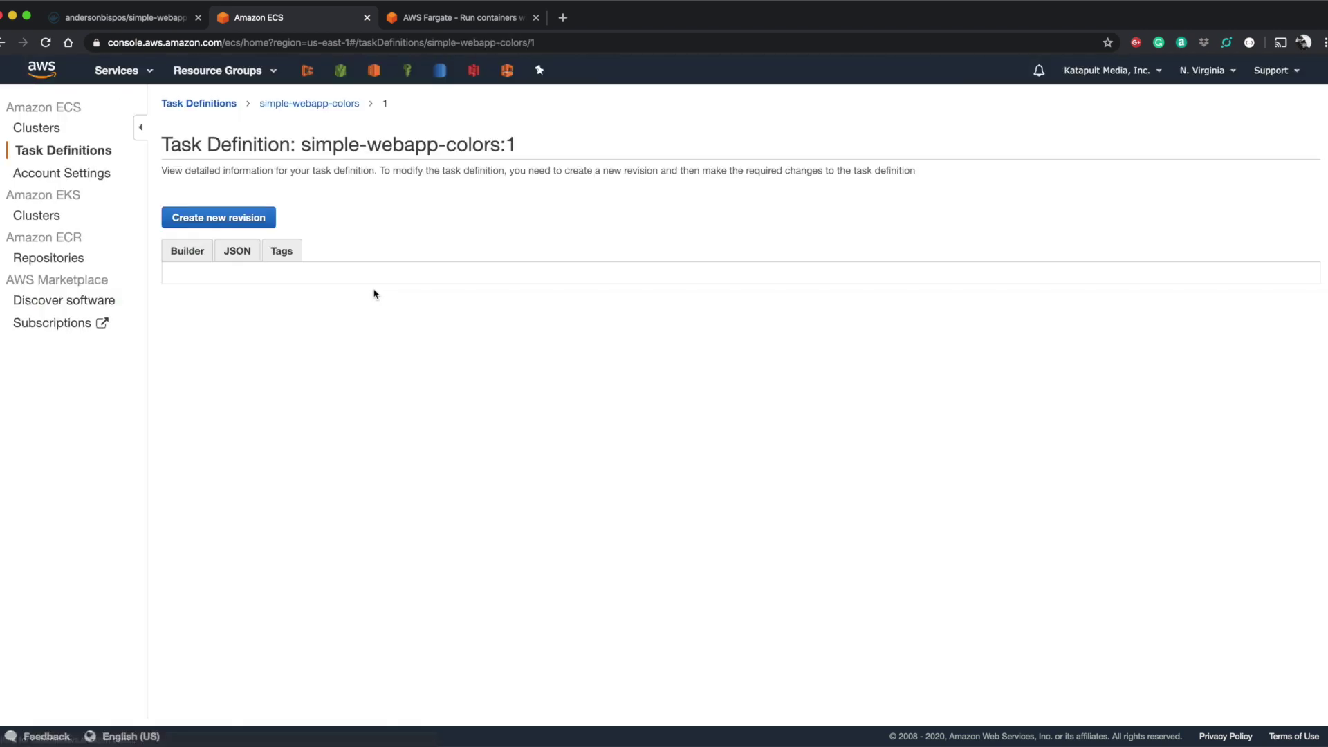
{"action": "left_click", "coordinate": [223, 226]}
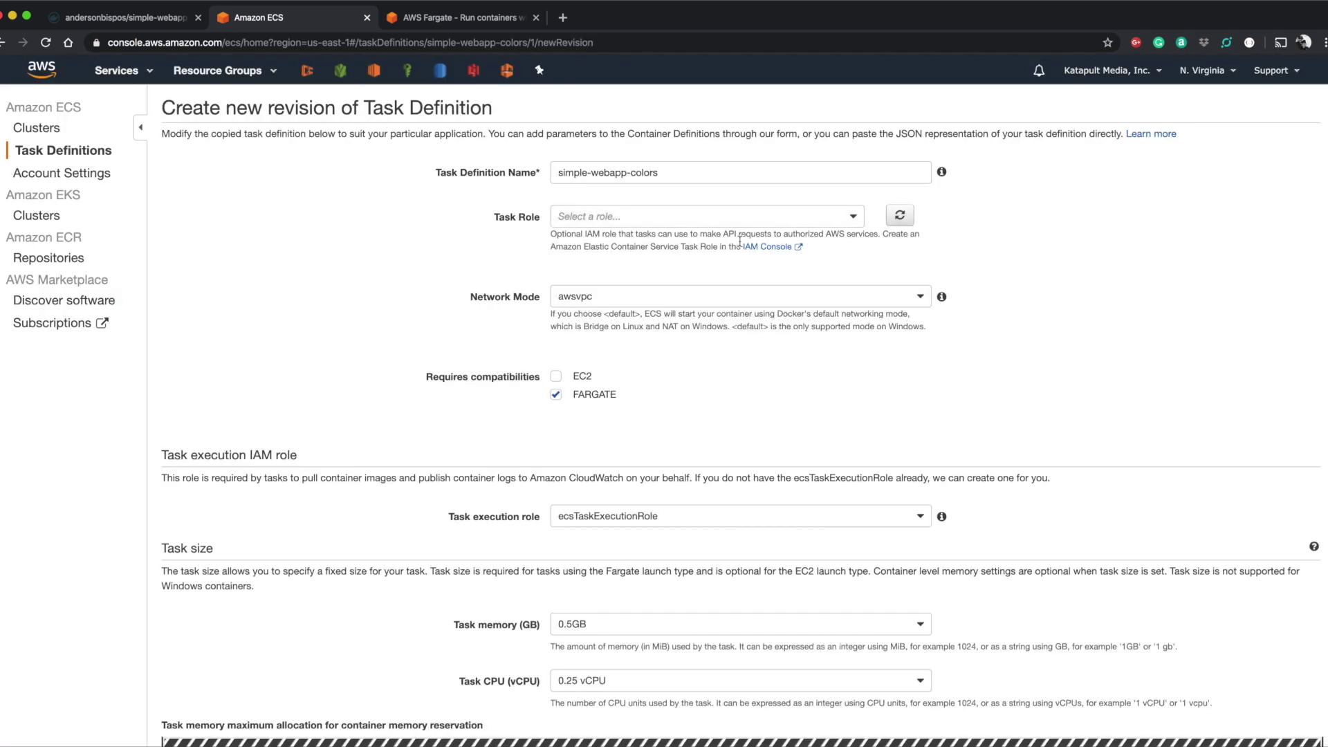
{"action": "scroll", "coordinate": [733, 276], "scroll_direction": "down", "scroll_amount": 8}
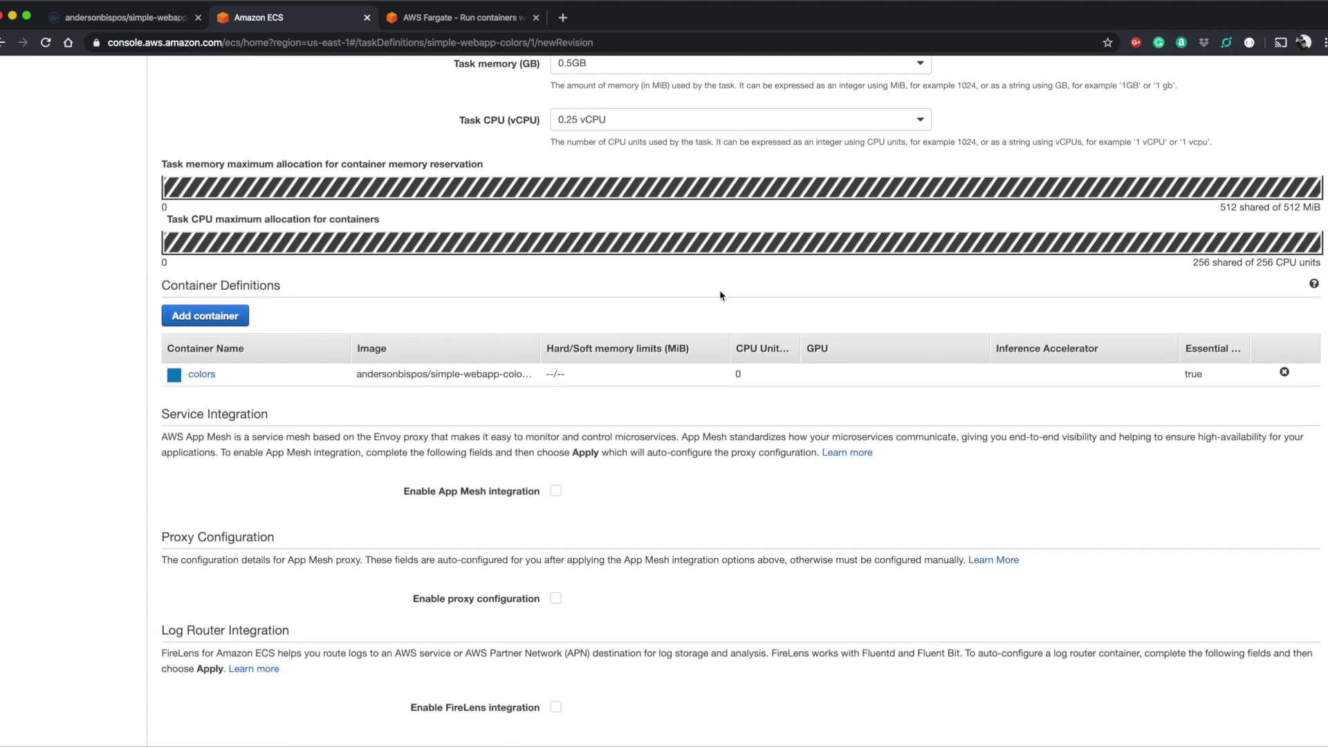
{"action": "left_click", "coordinate": [211, 360]}
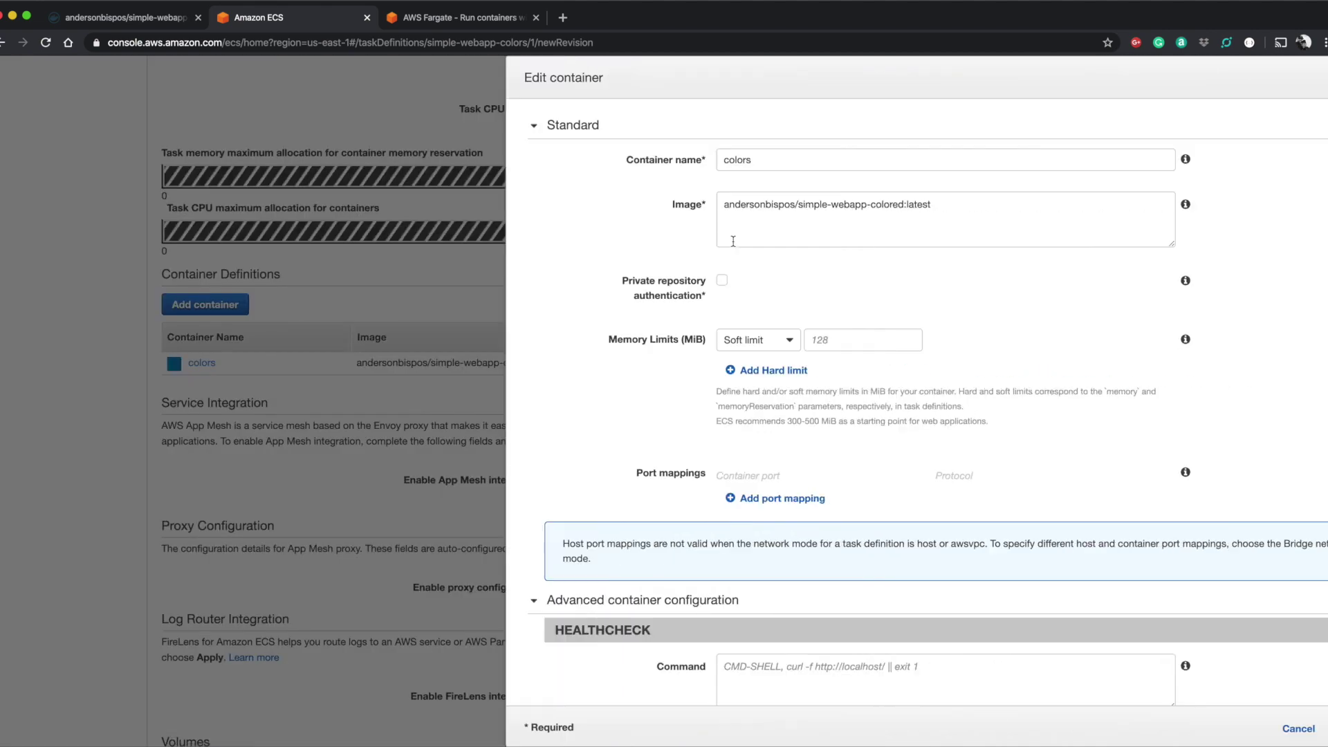
{"action": "scroll", "coordinate": [820, 383], "scroll_direction": "down", "scroll_amount": 6}
{"action": "scroll", "coordinate": [820, 383], "scroll_direction": "down", "scroll_amount": 7}
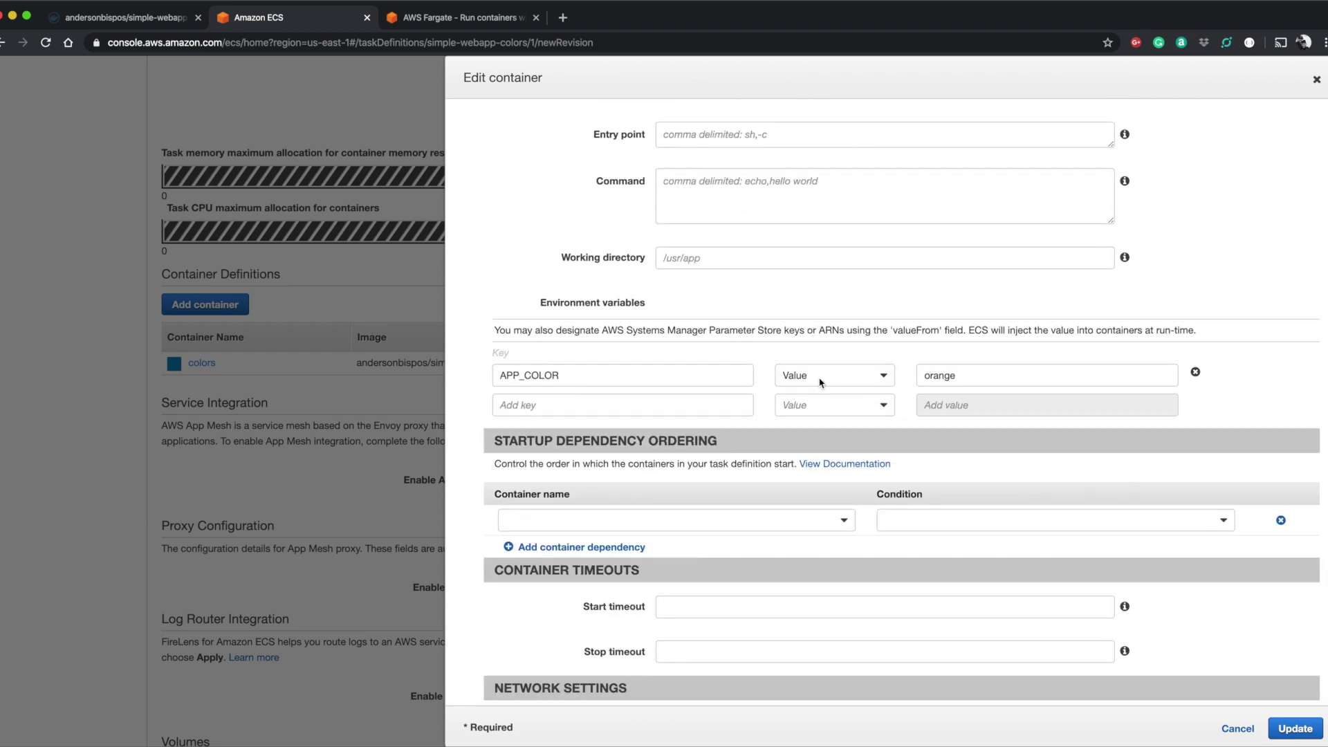
{"action": "double_click", "coordinate": [983, 372]}
{"action": "type", "text": "blue"}
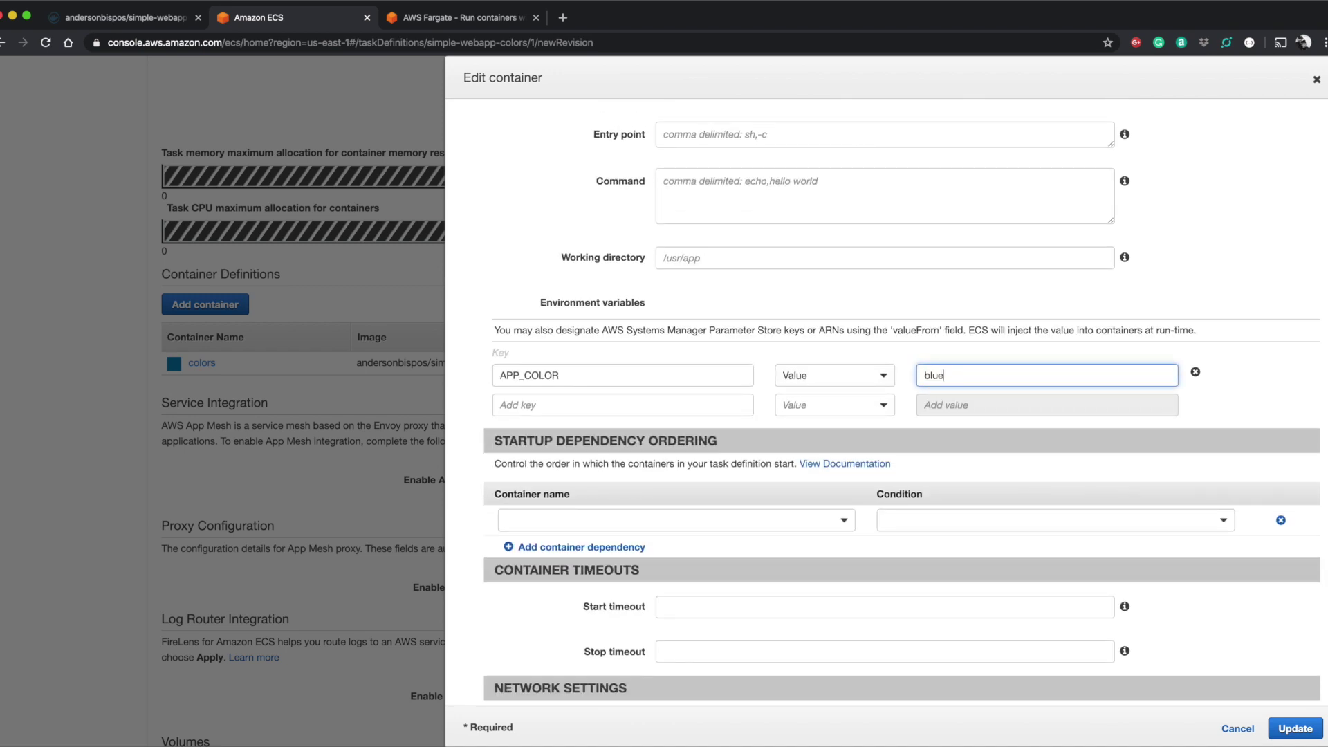
{"action": "left_click", "coordinate": [1293, 728]}
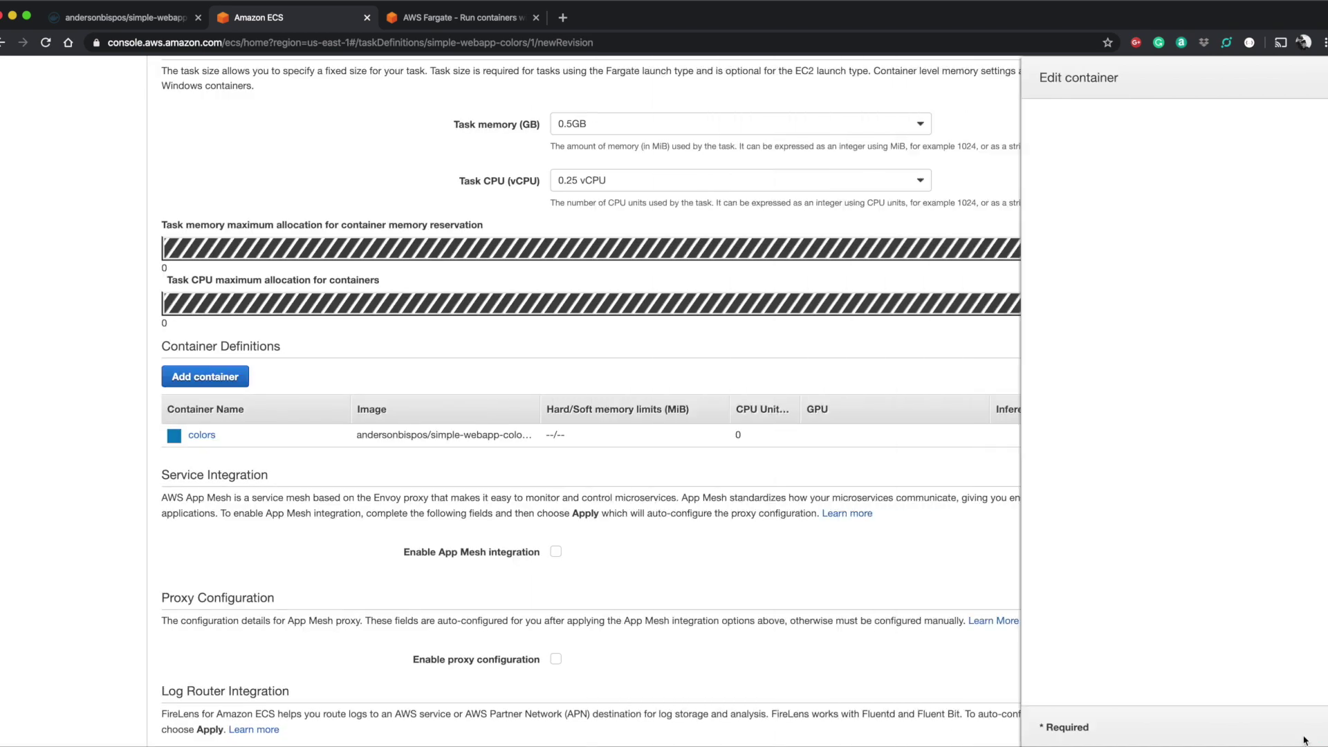
{"action": "scroll", "coordinate": [1283, 709], "scroll_direction": "down", "scroll_amount": 5}
{"action": "left_click", "coordinate": [1290, 679]}
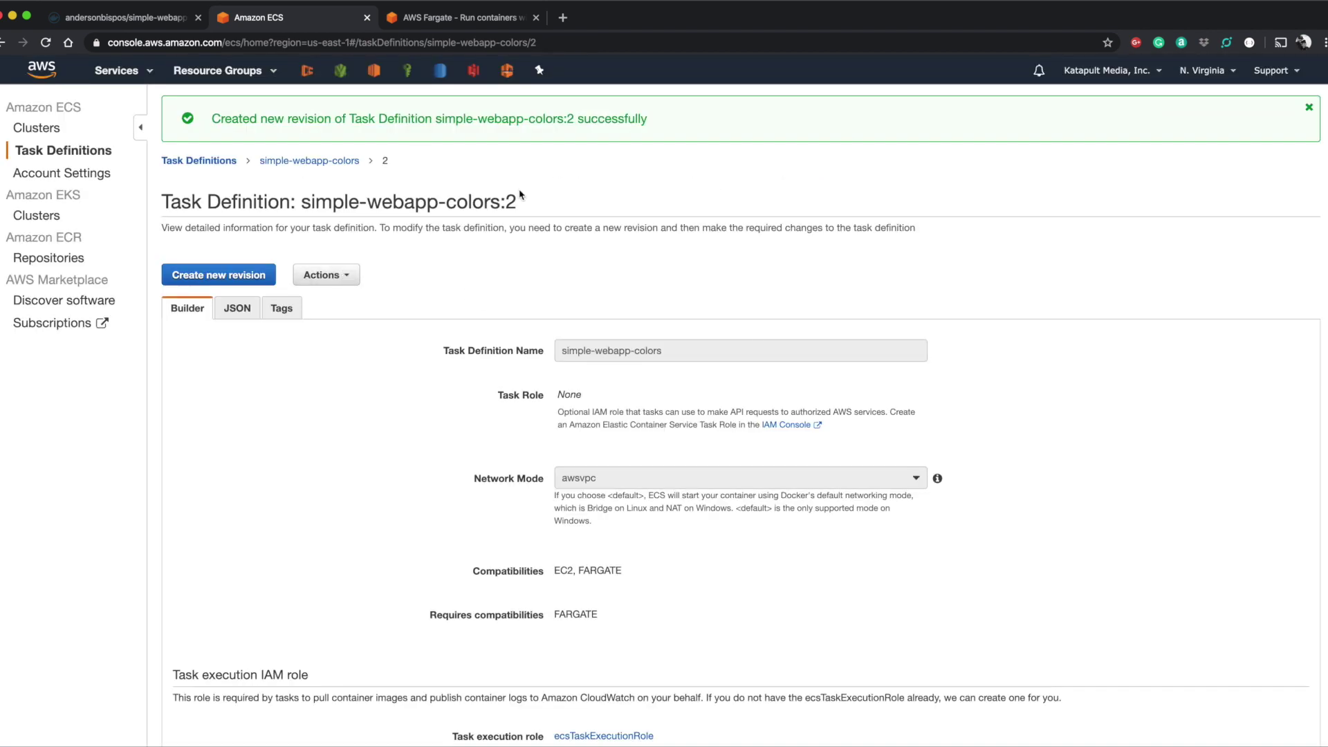
Start creating a Fargate service in the fargate-intro cluster using revision 1 of the simple-webapp-colors task definition.
{"action": "left_click", "coordinate": [359, 161]}
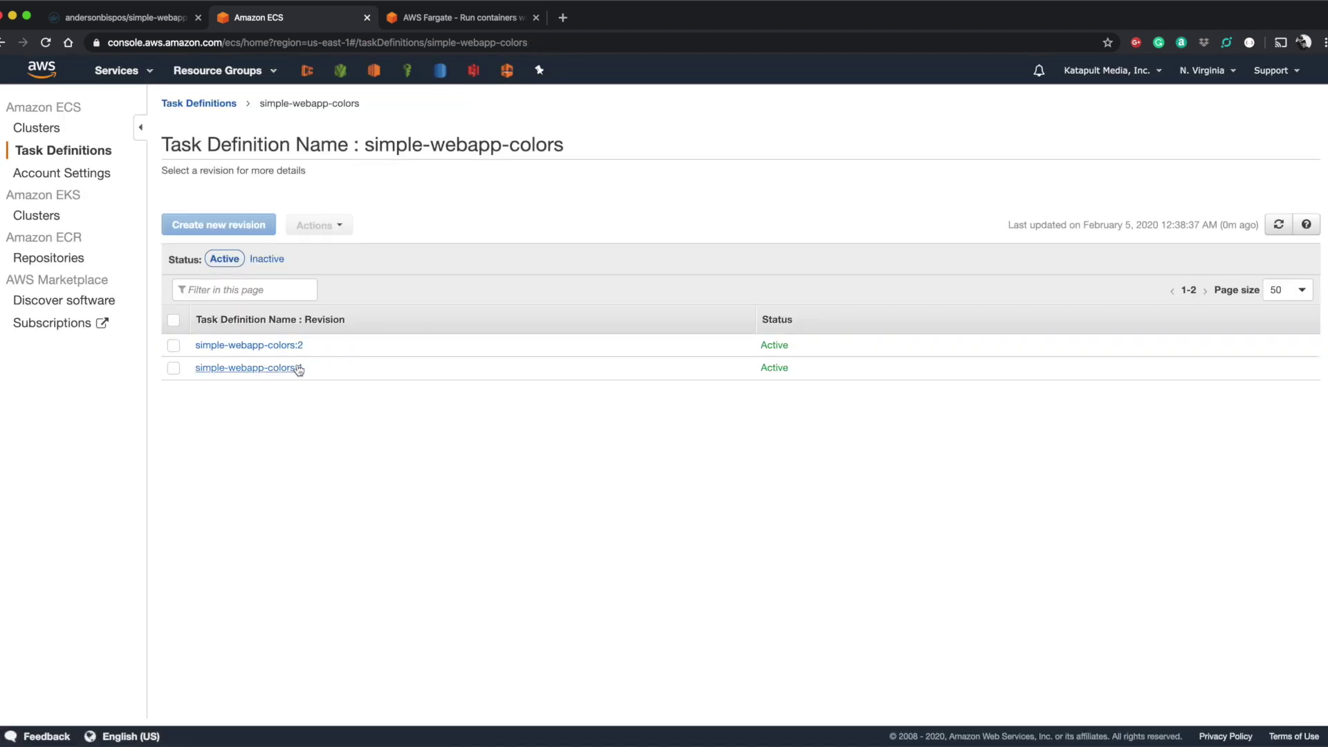
{"action": "left_click", "coordinate": [41, 129]}
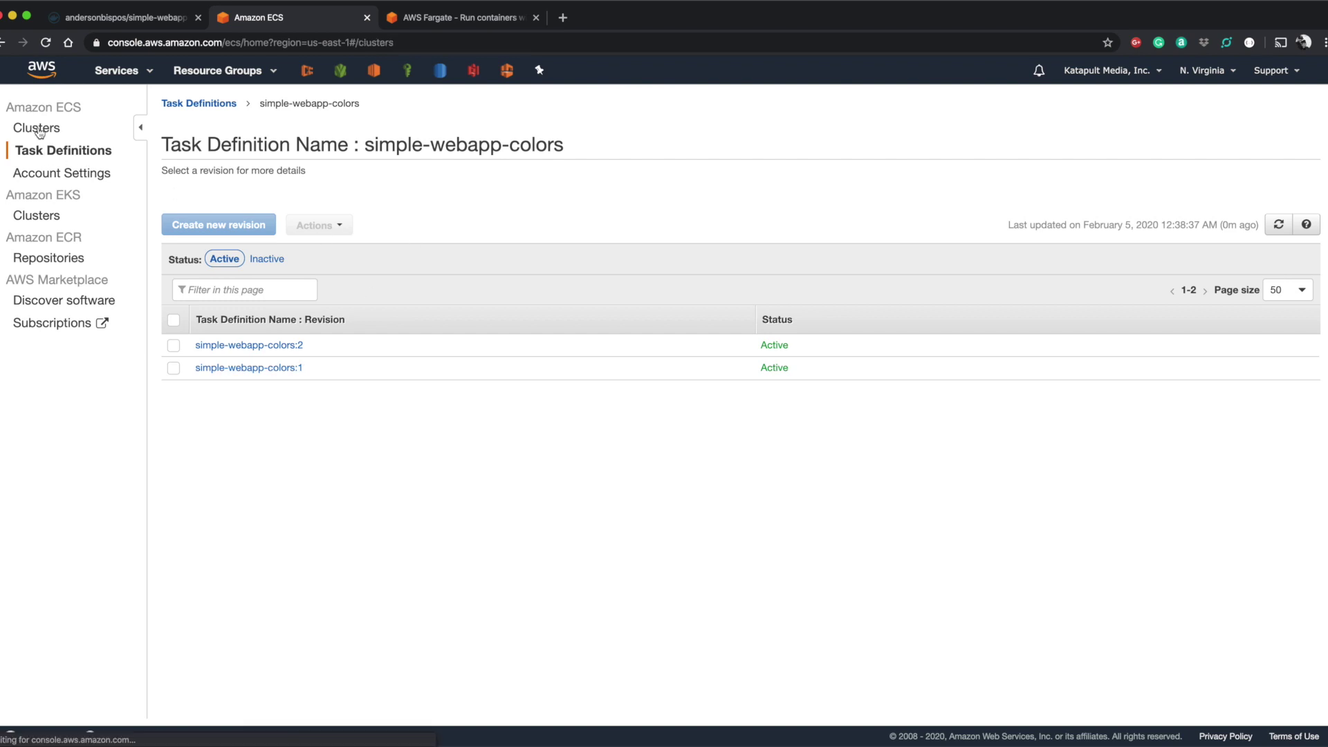
{"action": "left_click", "coordinate": [202, 356]}
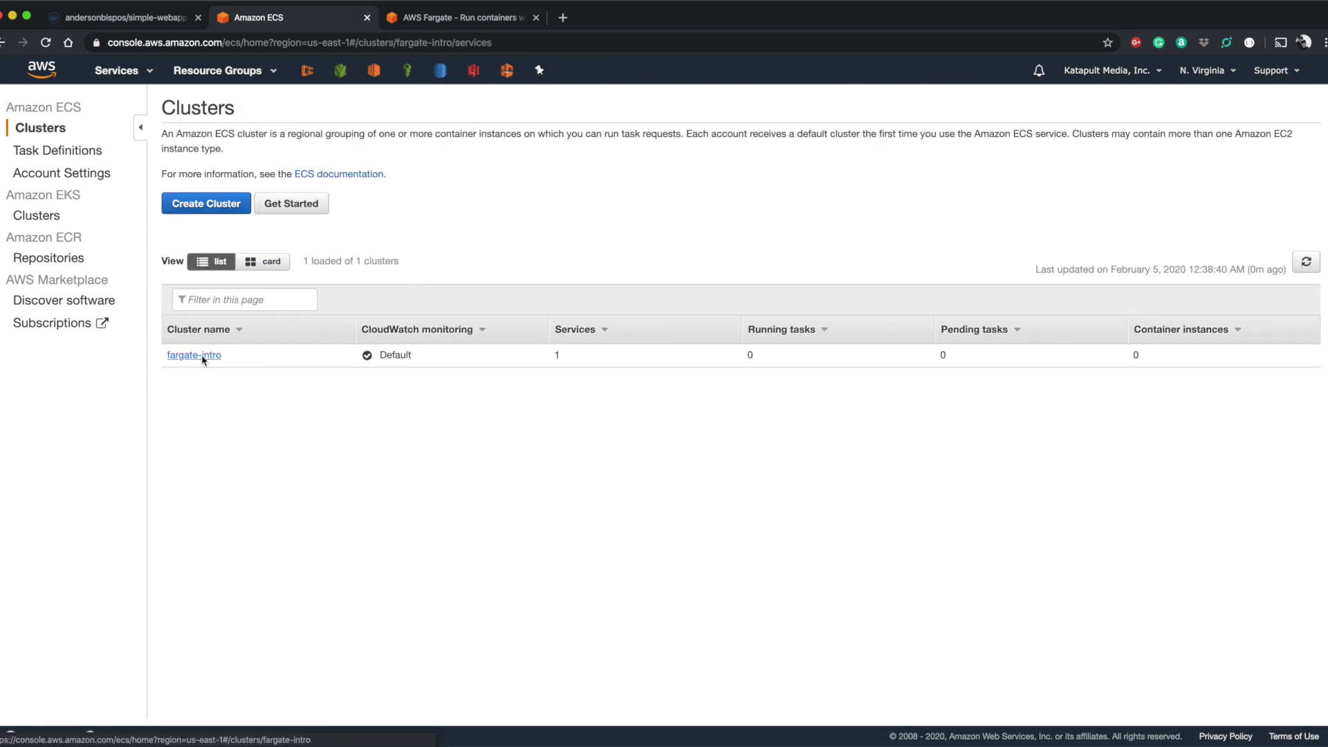
{"action": "left_click", "coordinate": [200, 404]}
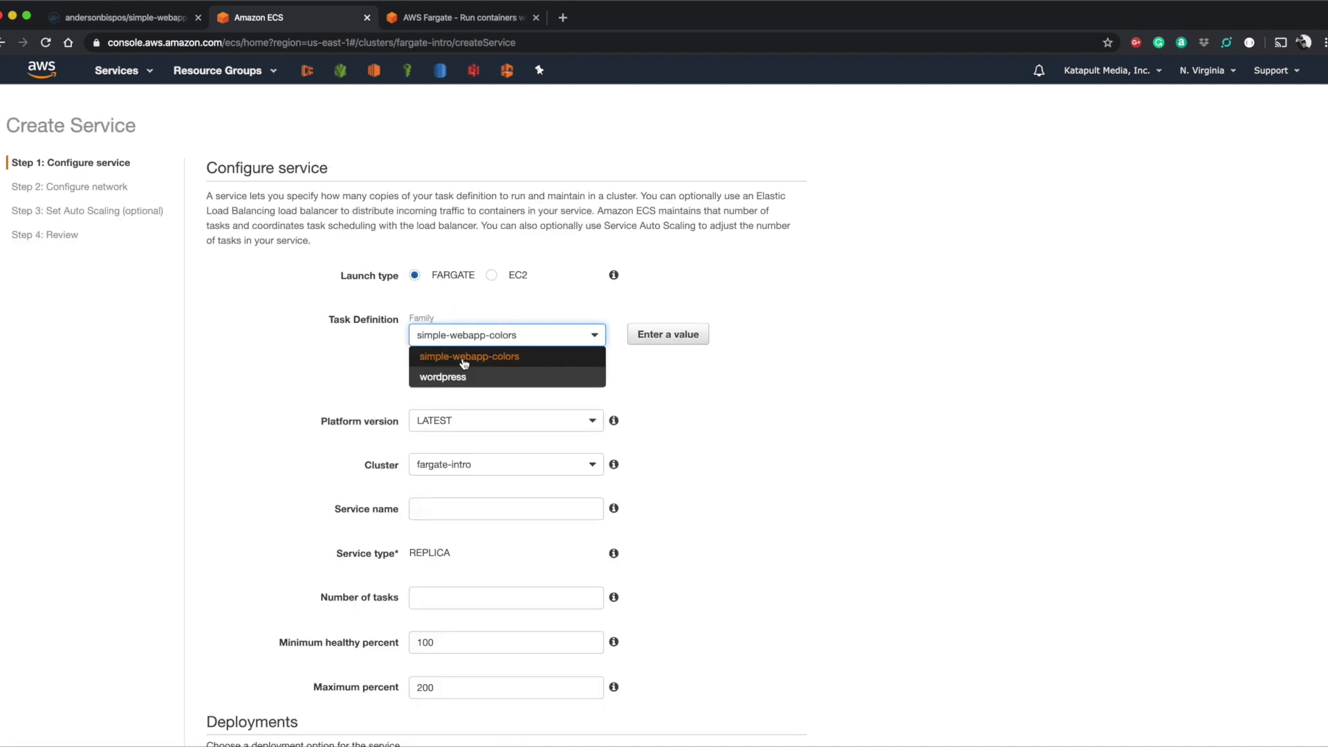
{"action": "left_click", "coordinate": [463, 361]}
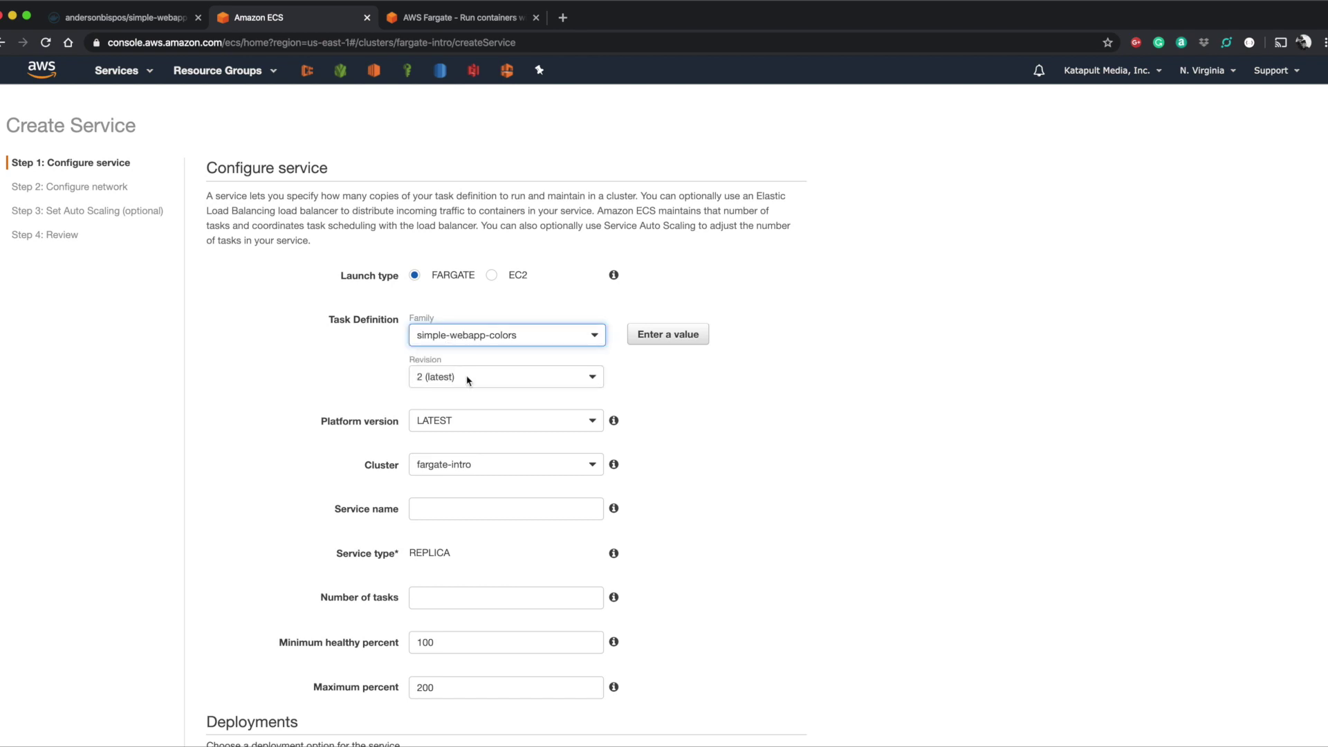
{"action": "left_click", "coordinate": [467, 378]}
{"action": "left_click", "coordinate": [471, 416]}
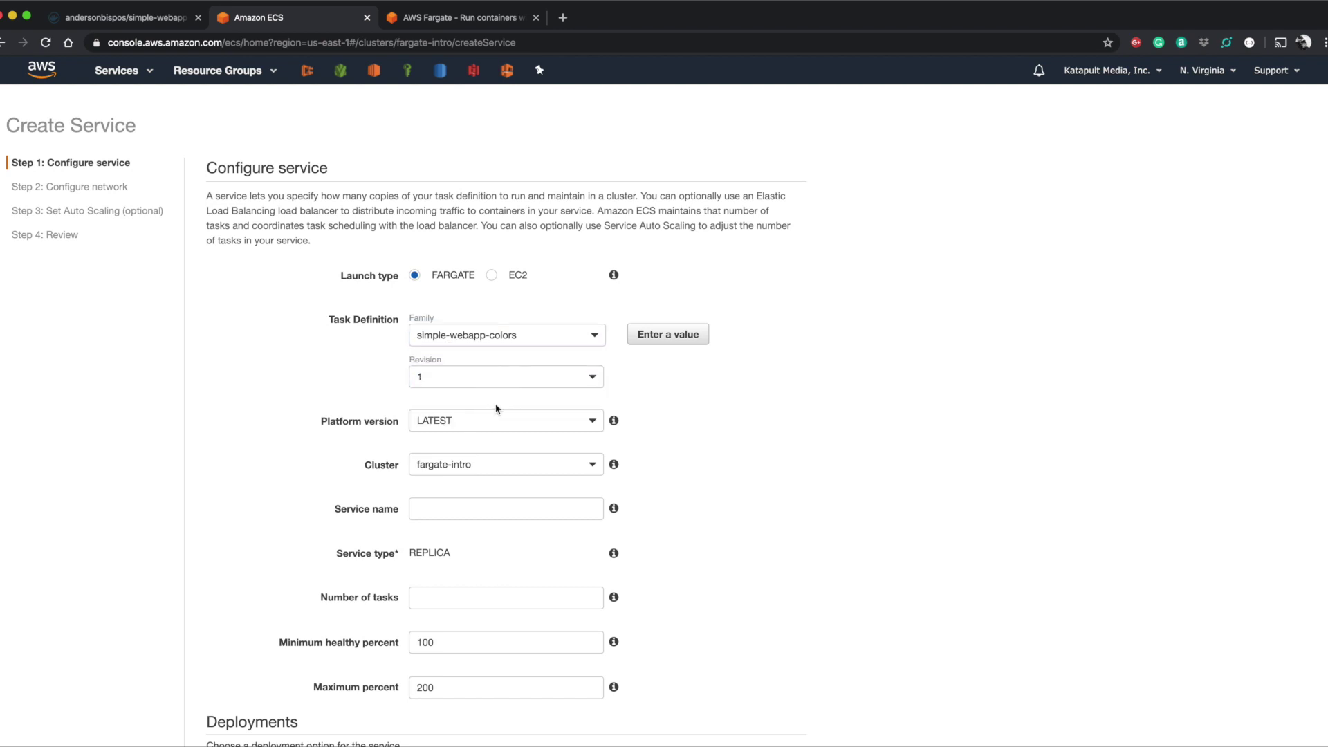
Name the service colors, set the number of tasks to 1, and proceed to the network configuration.
{"action": "scroll", "coordinate": [496, 409], "scroll_direction": "down", "scroll_amount": 3}
{"action": "left_click", "coordinate": [493, 391]}
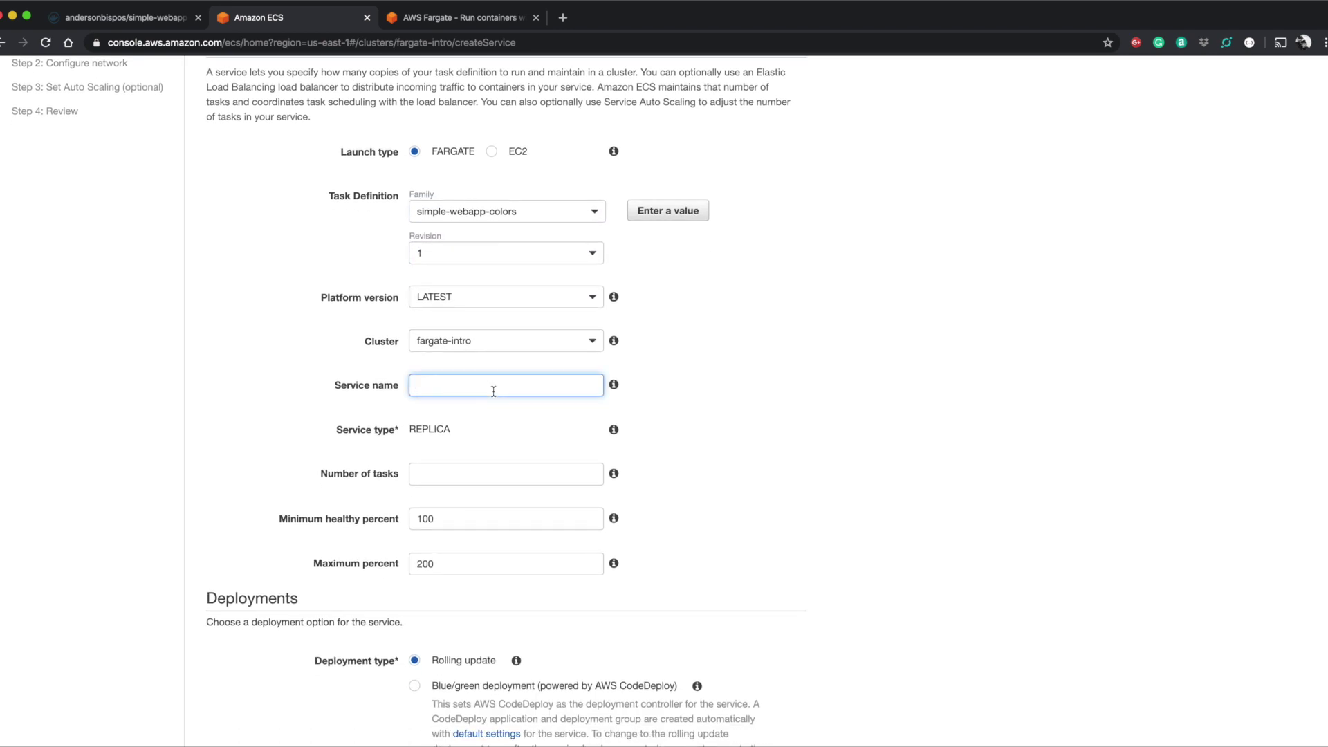
{"action": "type", "text": "colors"}
{"action": "left_click", "coordinate": [504, 473]}
{"action": "type", "text": "1"}
{"action": "scroll", "coordinate": [635, 500], "scroll_direction": "down", "scroll_amount": 3}
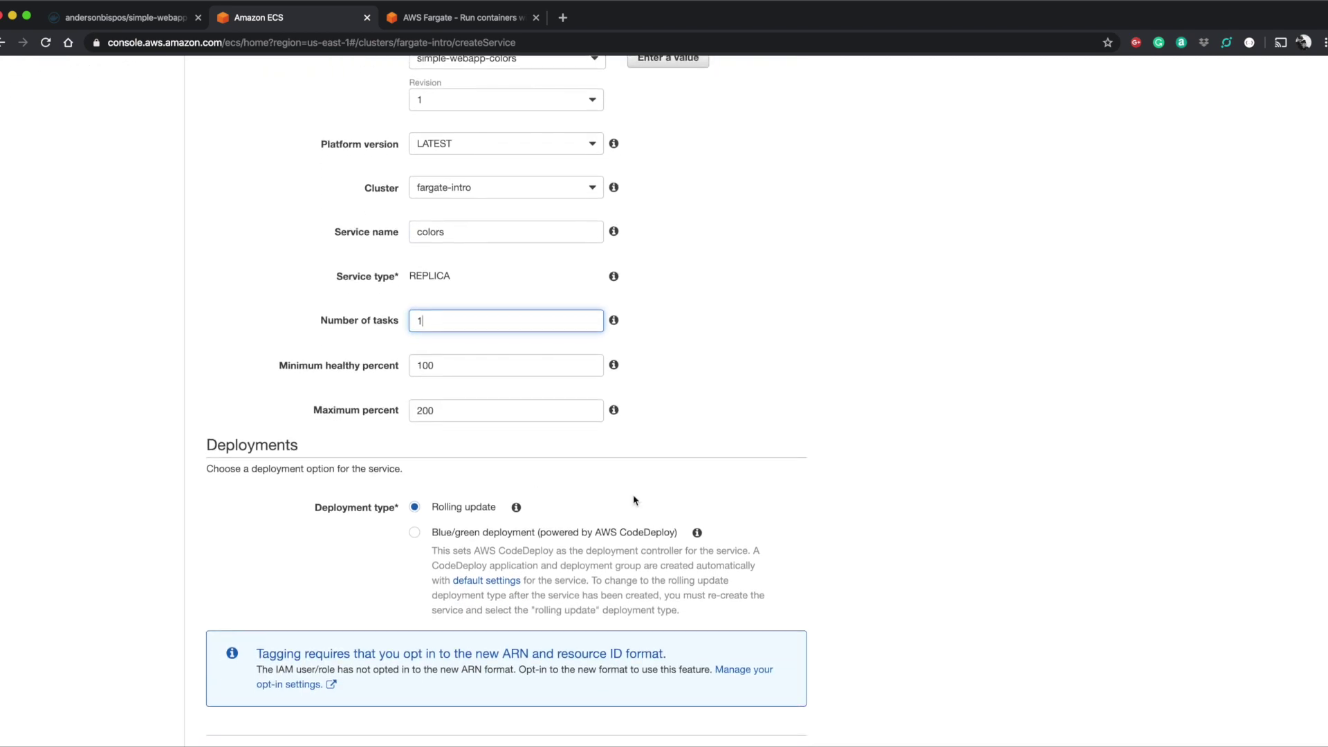
{"action": "scroll", "coordinate": [635, 500], "scroll_direction": "down", "scroll_amount": 3}
{"action": "left_click", "coordinate": [773, 685]}
Assign the service to subnet-3419f909 in us-east-1c.
{"action": "left_click", "coordinate": [506, 295]}
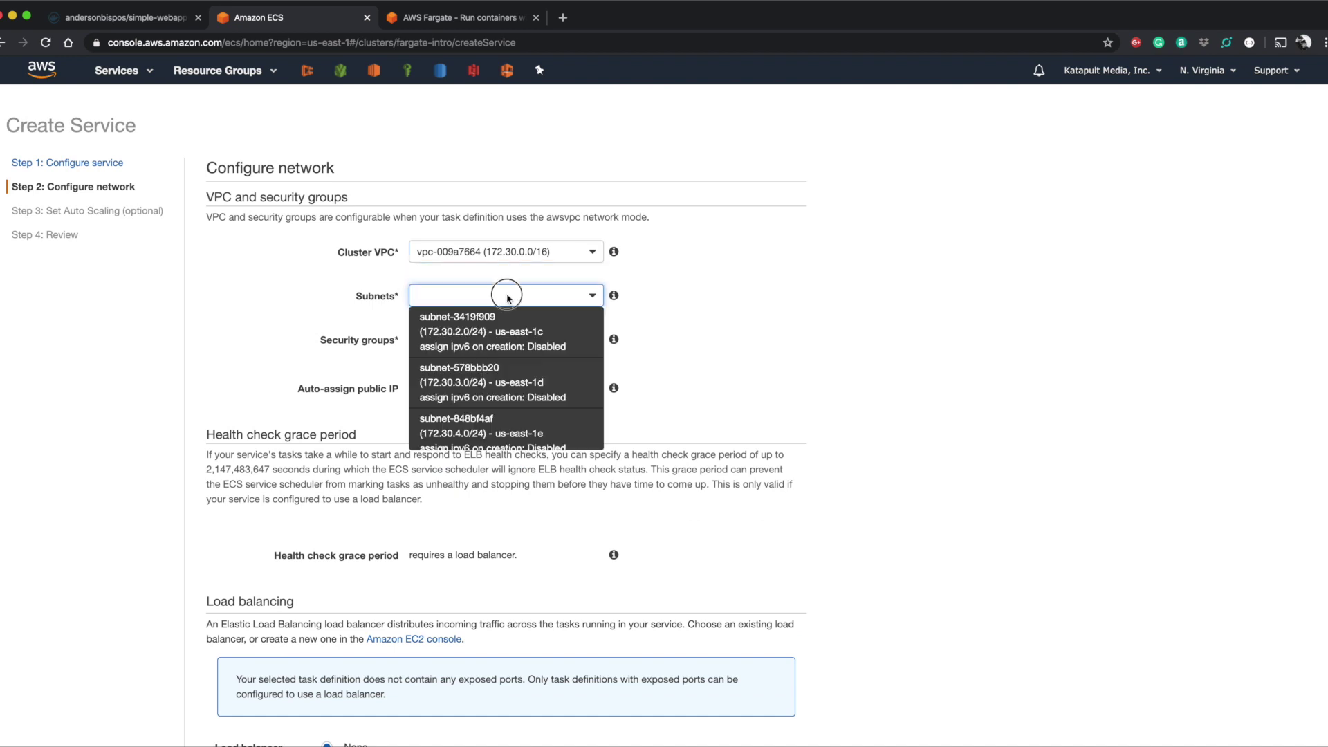
{"action": "left_click", "coordinate": [506, 320]}
{"action": "scroll", "coordinate": [527, 419], "scroll_direction": "down", "scroll_amount": 3}
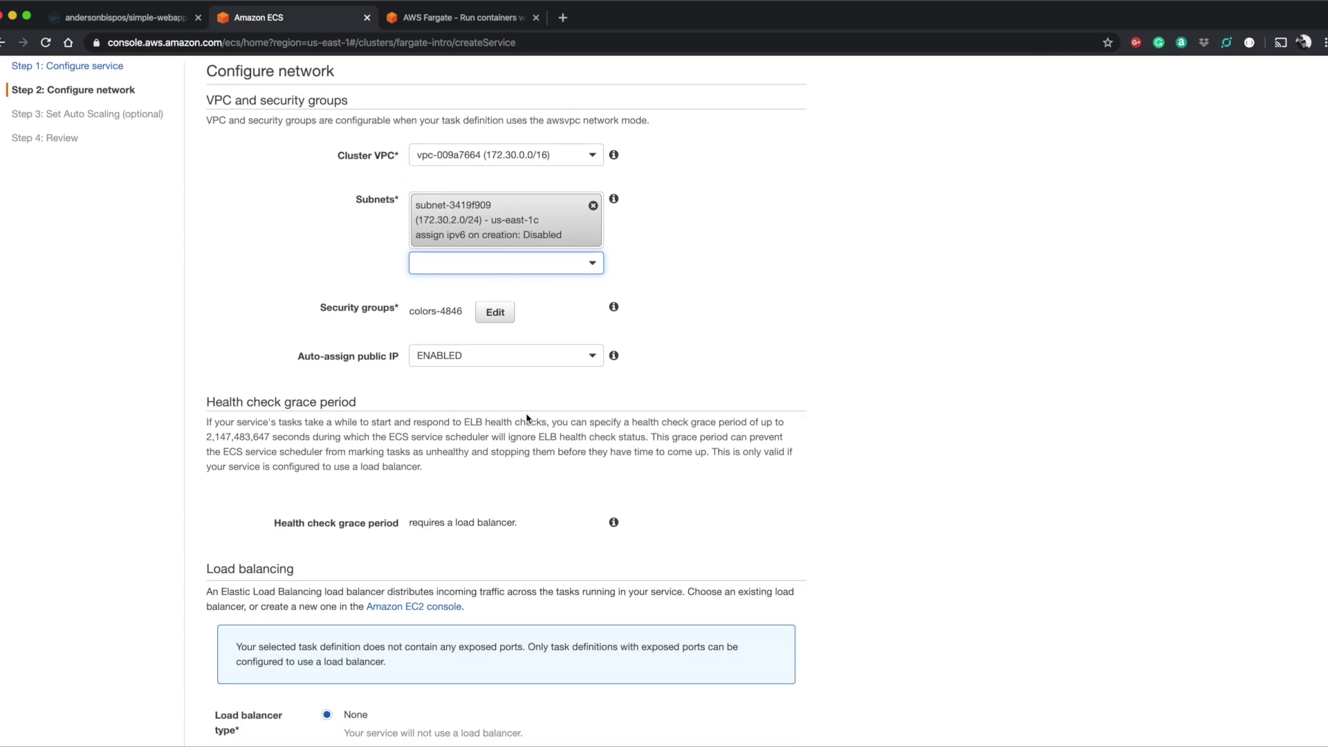
Configure a new security group named colors, described as "Colors docker image security group", replacing its HTTP rule with Custom TCP port 5000 from anywhere.
{"action": "left_click", "coordinate": [495, 264]}
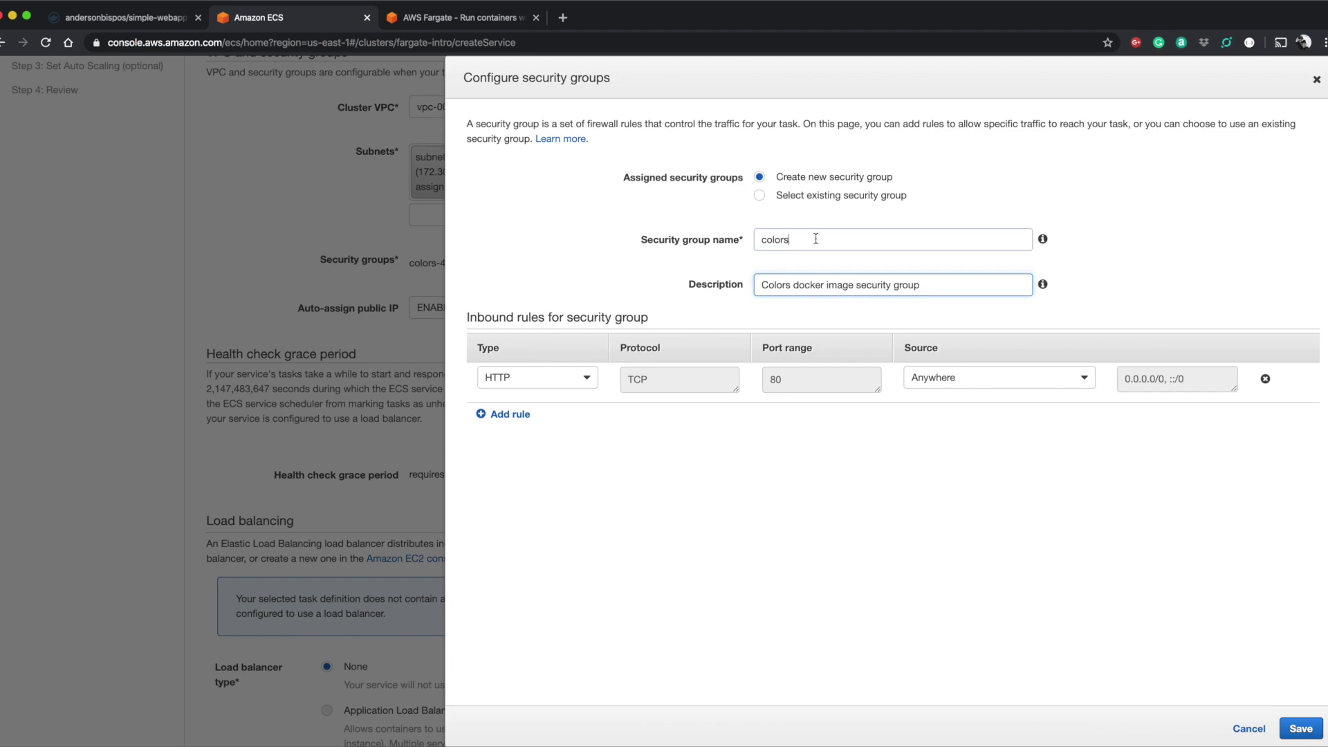
{"action": "left_click", "coordinate": [818, 240]}
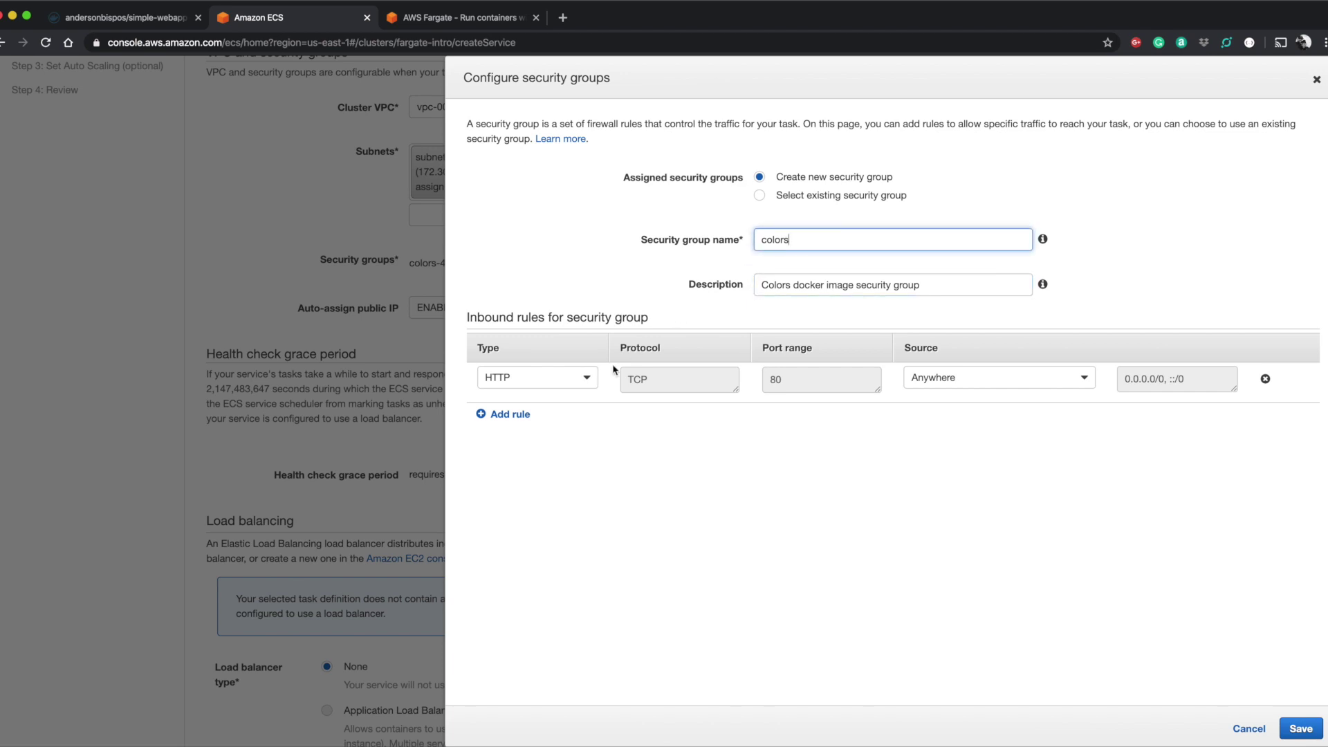
{"action": "left_click", "coordinate": [505, 414]}
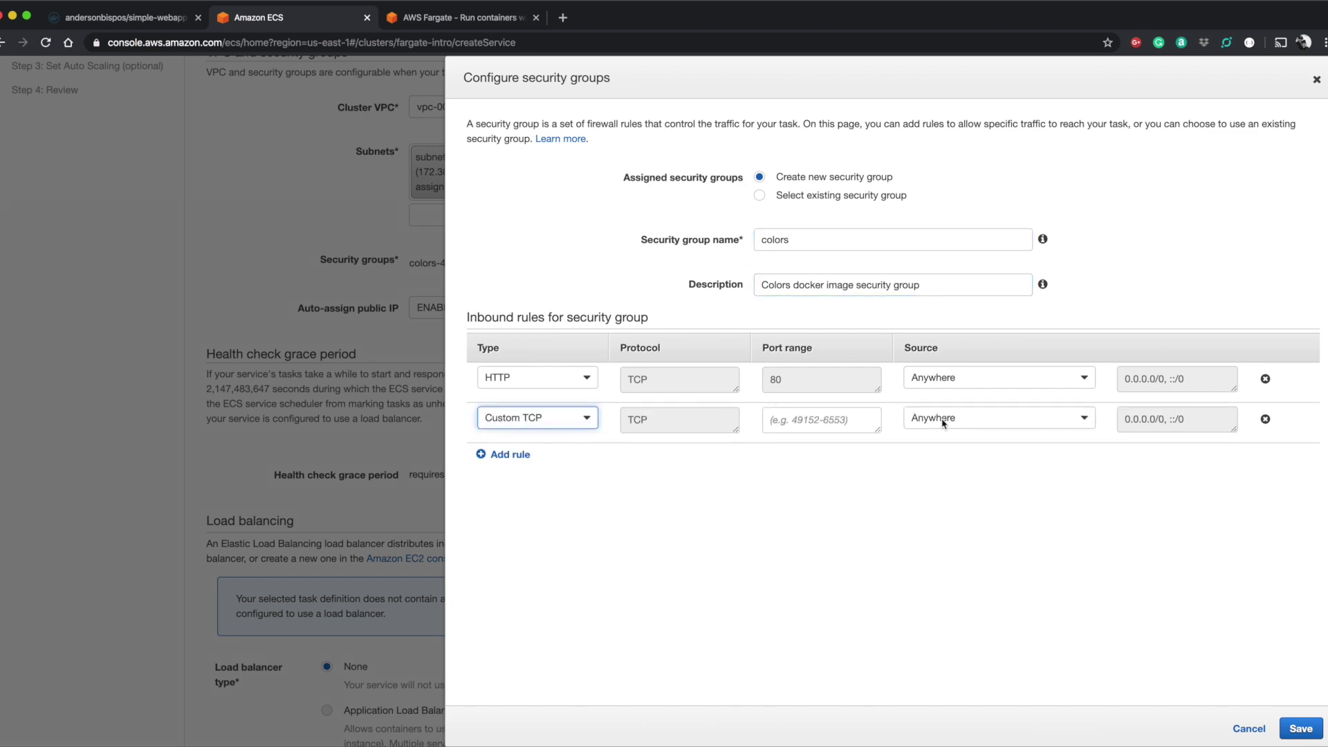
{"action": "left_click", "coordinate": [877, 424]}
{"action": "type", "text": "5000"}
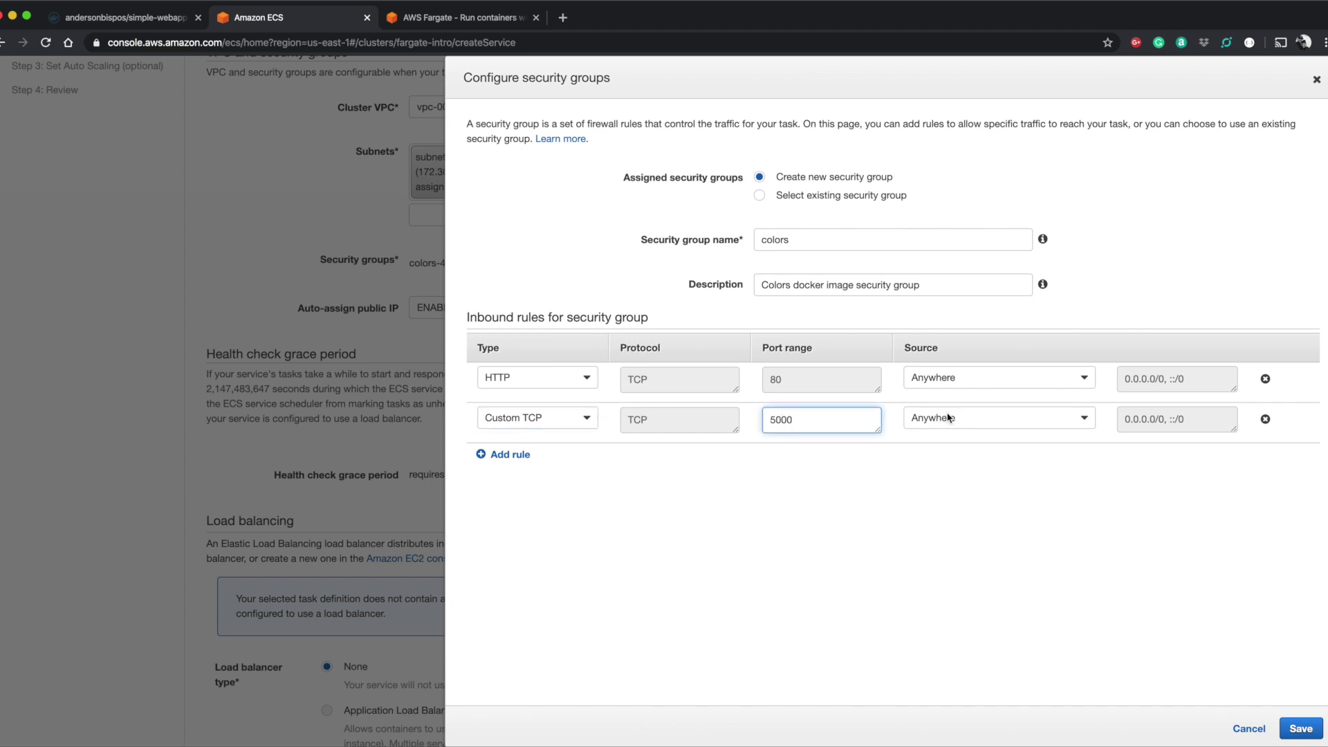
{"action": "left_click", "coordinate": [1265, 379]}
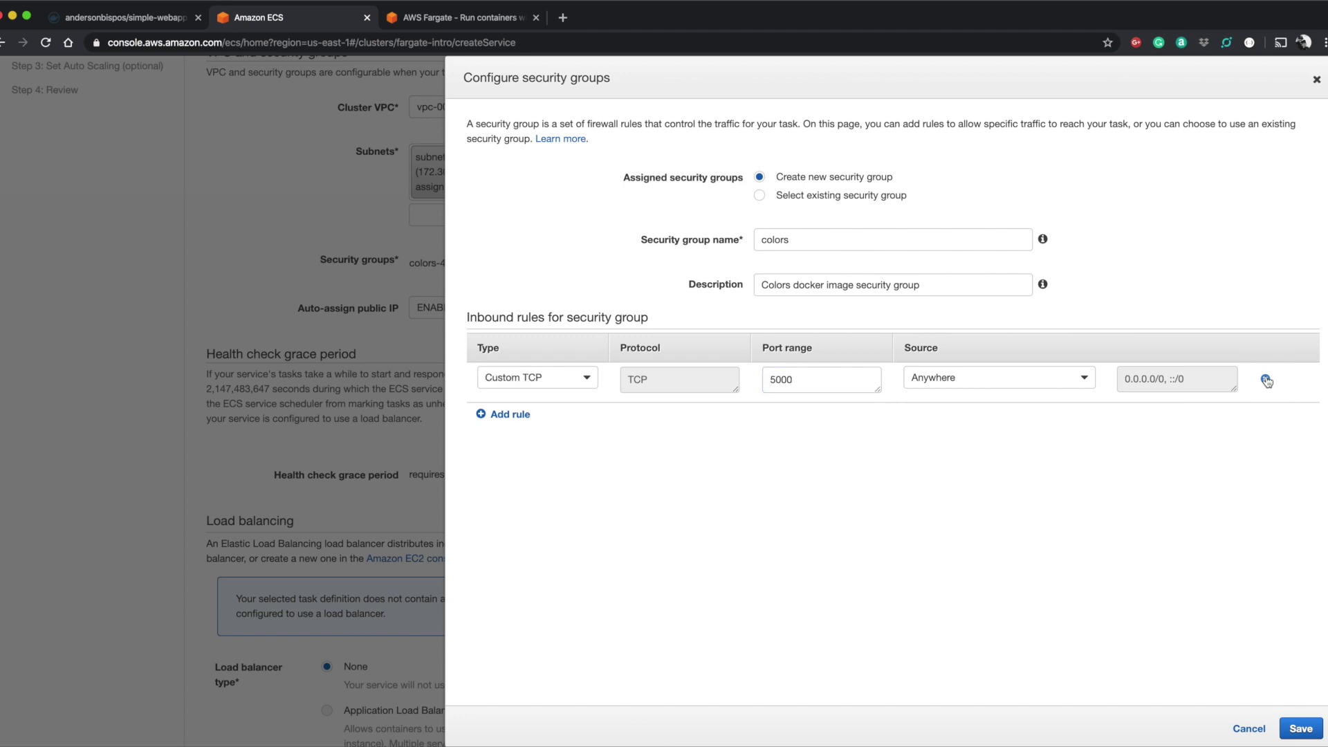
{"action": "left_click", "coordinate": [1300, 729]}
Disable service discovery integration, leave auto scaling unconfigured, and create the colors service after reviewing its settings.
{"action": "scroll", "coordinate": [415, 543], "scroll_direction": "down", "scroll_amount": 10}
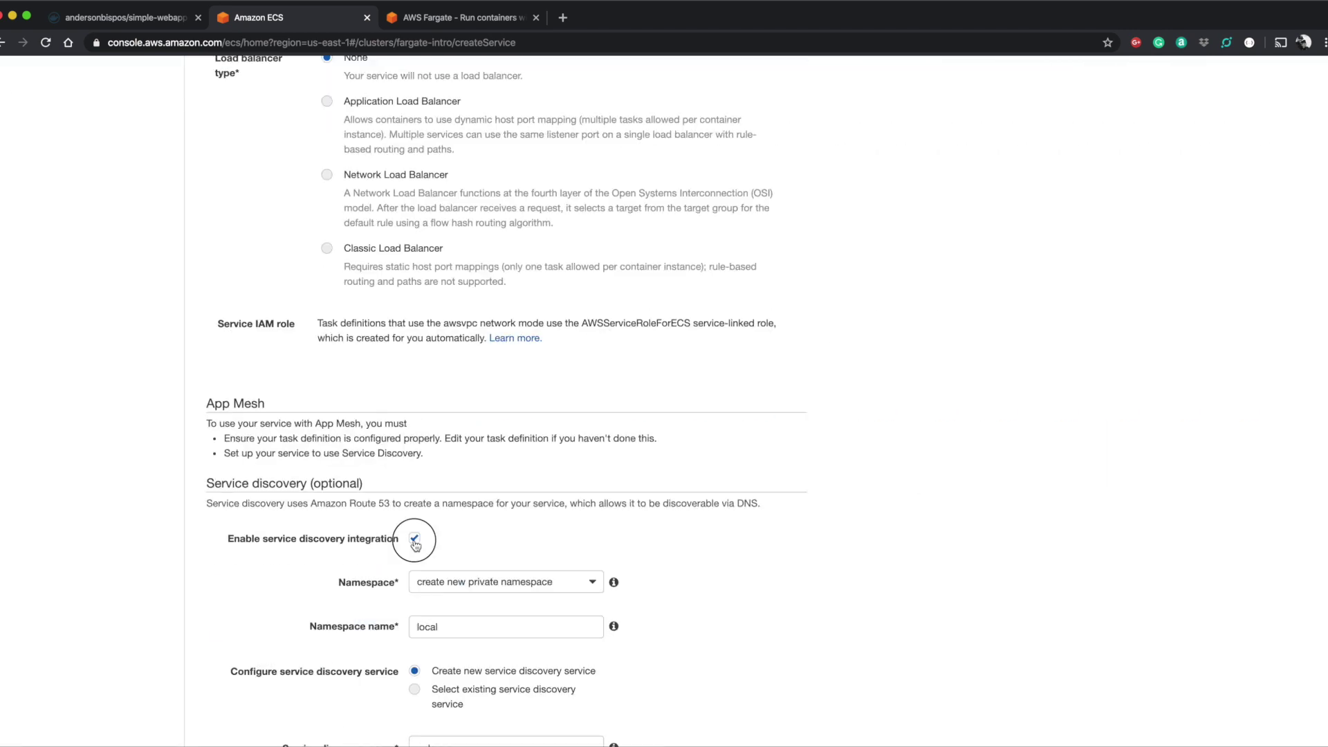
{"action": "scroll", "coordinate": [414, 545], "scroll_direction": "up", "scroll_amount": 1}
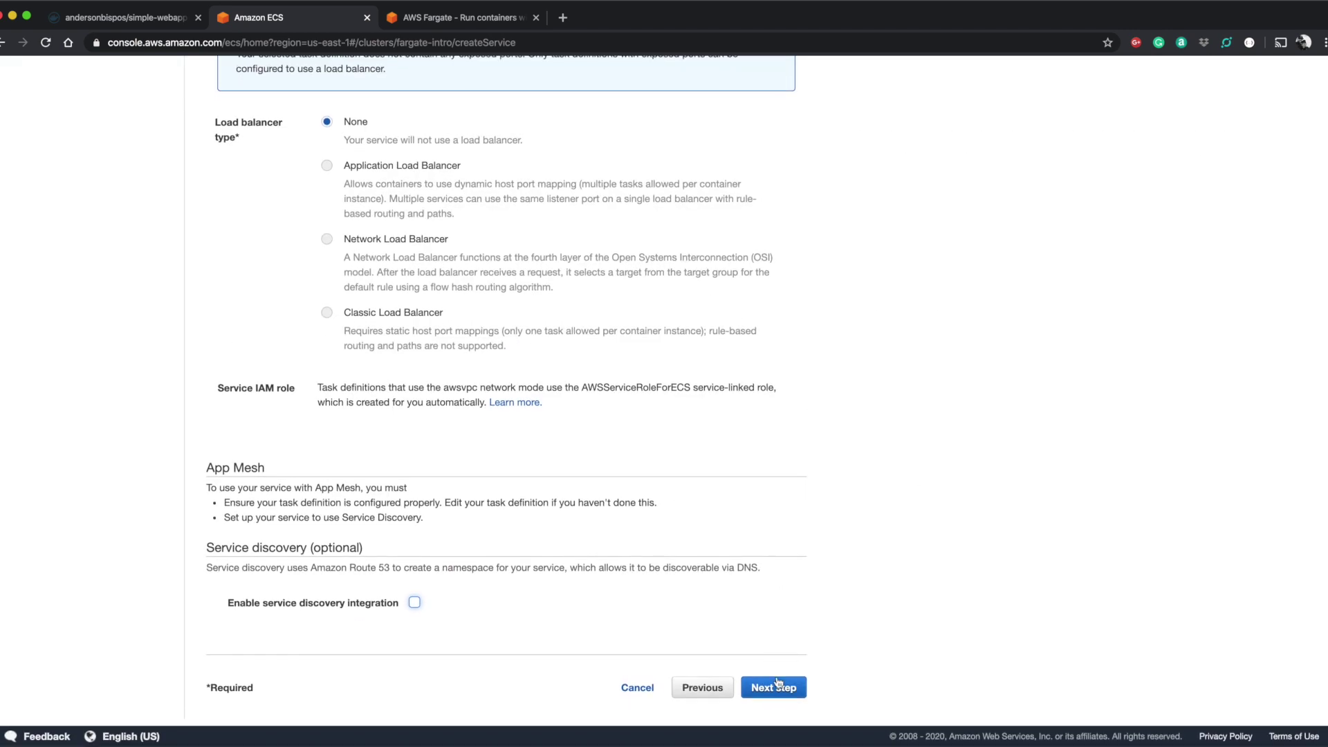
{"action": "left_click", "coordinate": [776, 685]}
{"action": "left_click", "coordinate": [784, 383]}
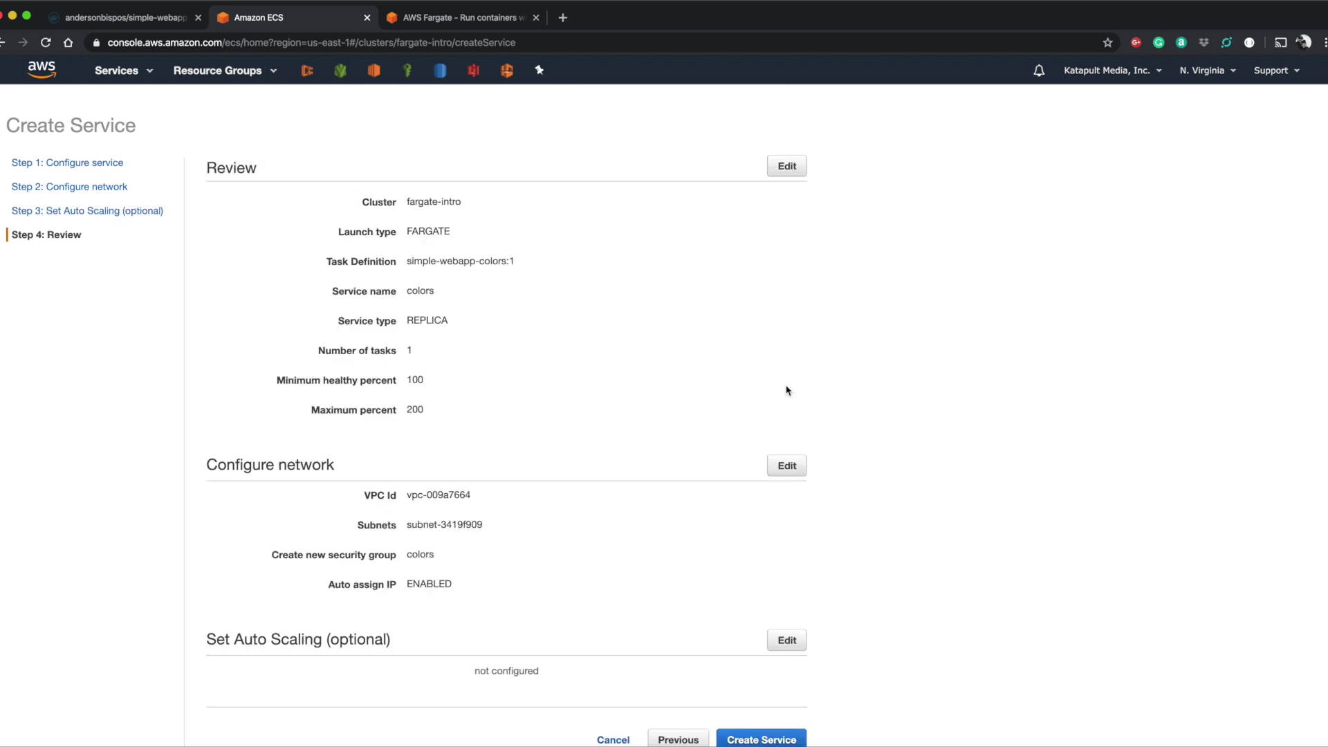
{"action": "scroll", "coordinate": [420, 265], "scroll_direction": "down", "scroll_amount": 1}
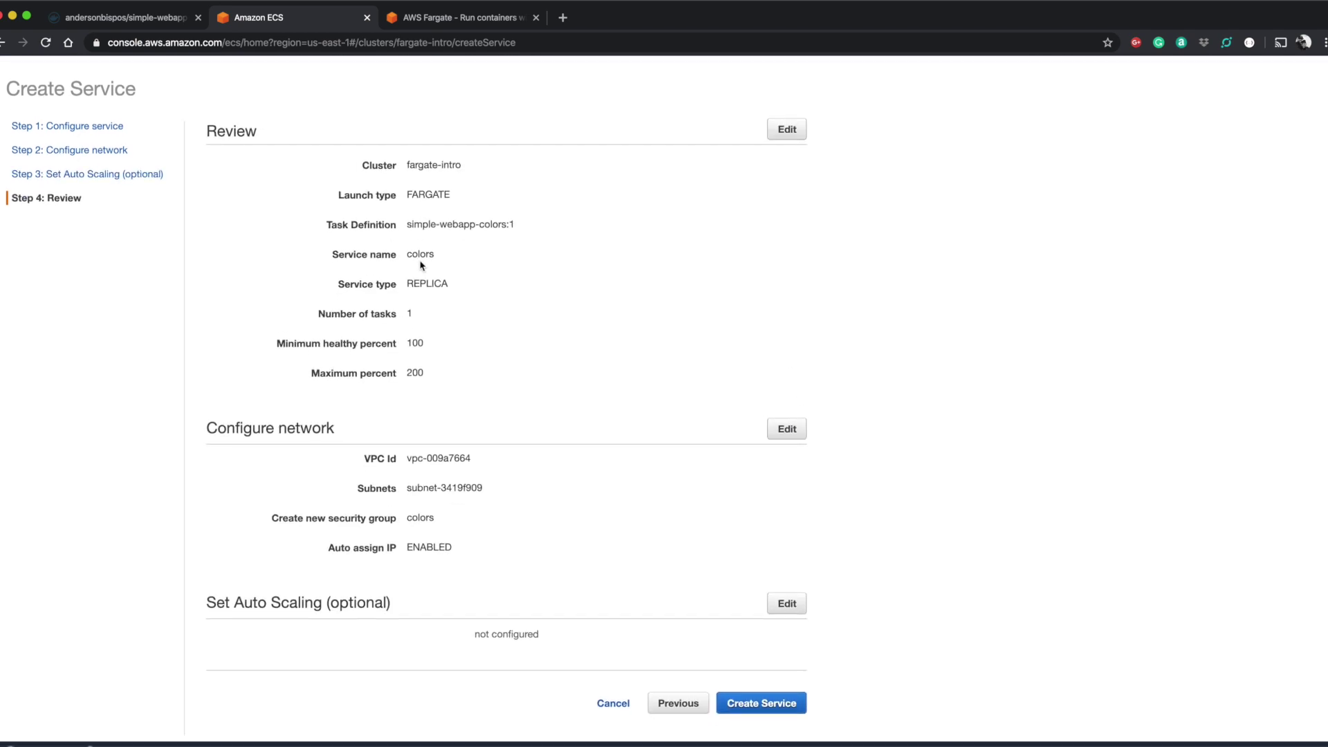
{"action": "left_click", "coordinate": [791, 712]}
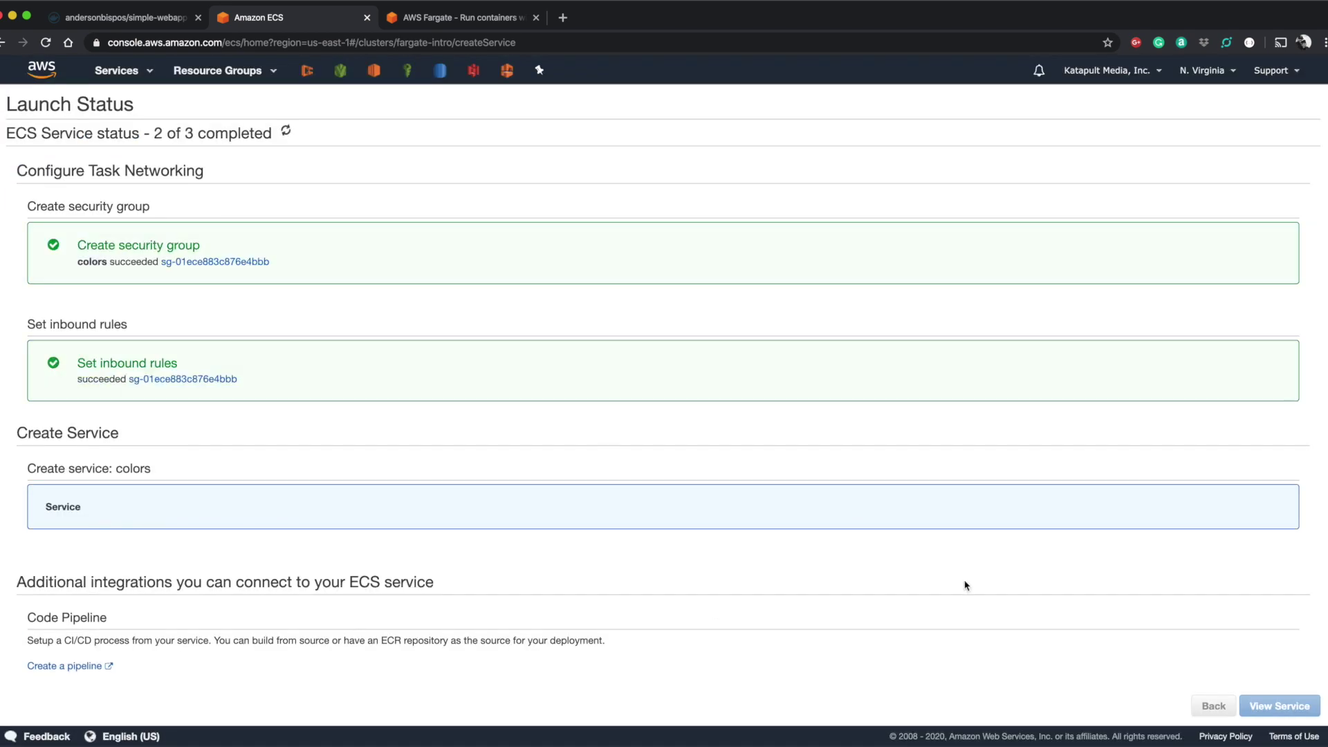
View the new colors service, open its task, and refresh the task details to check the status and public IP.
{"action": "left_click", "coordinate": [1273, 723]}
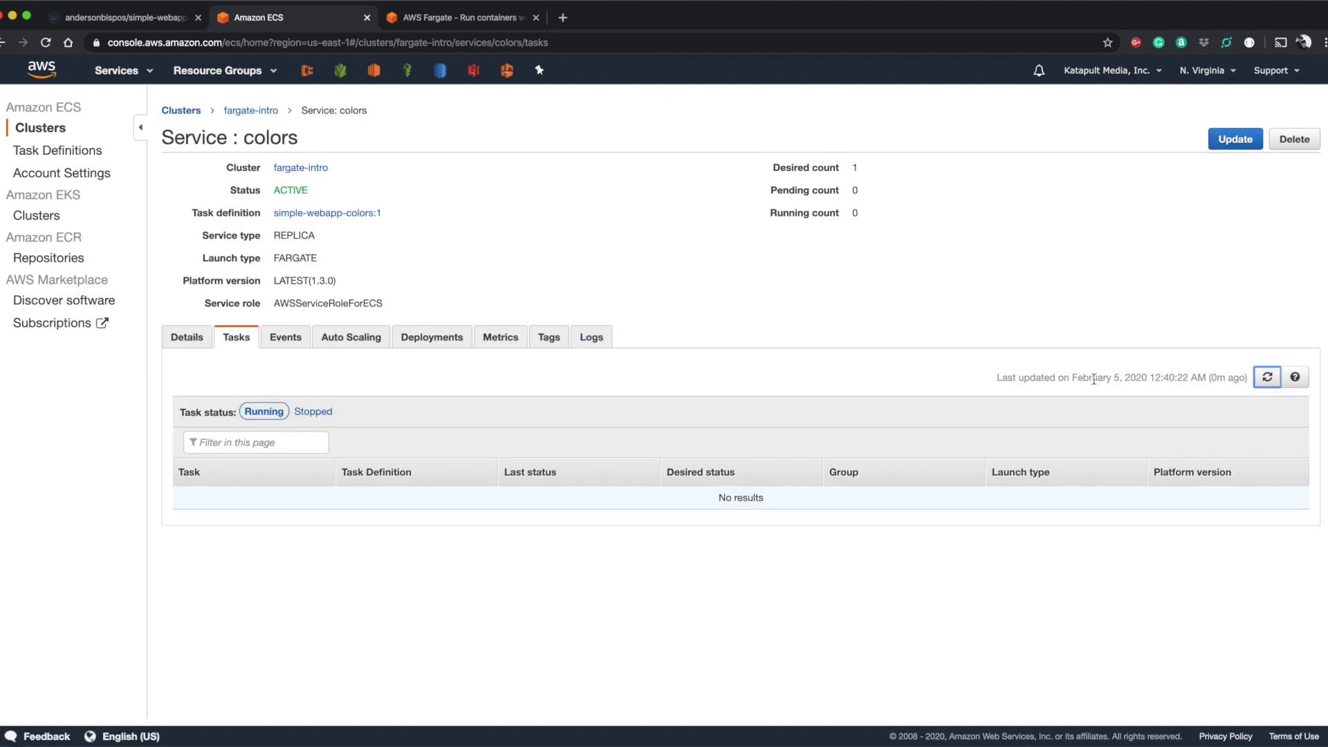
{"action": "left_click", "coordinate": [1262, 381]}
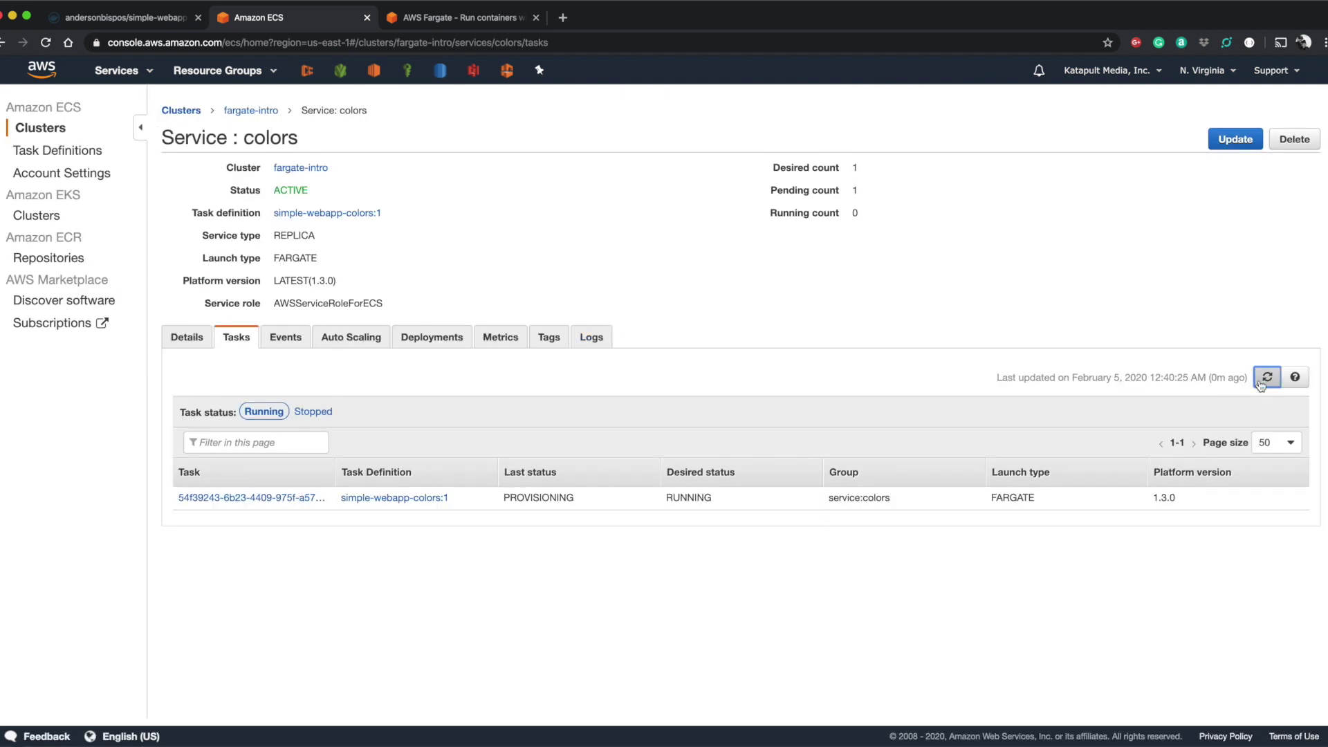
{"action": "left_click", "coordinate": [263, 497]}
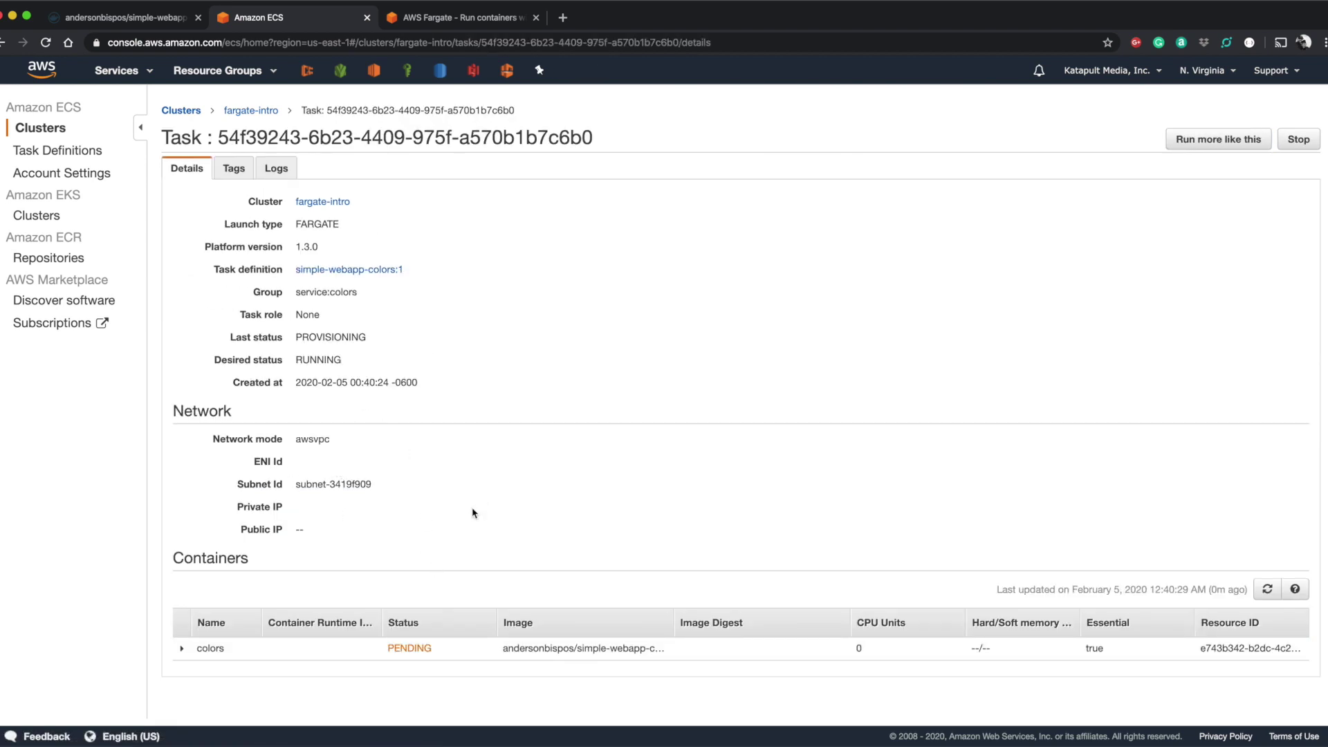
{"action": "left_click", "coordinate": [1267, 590]}
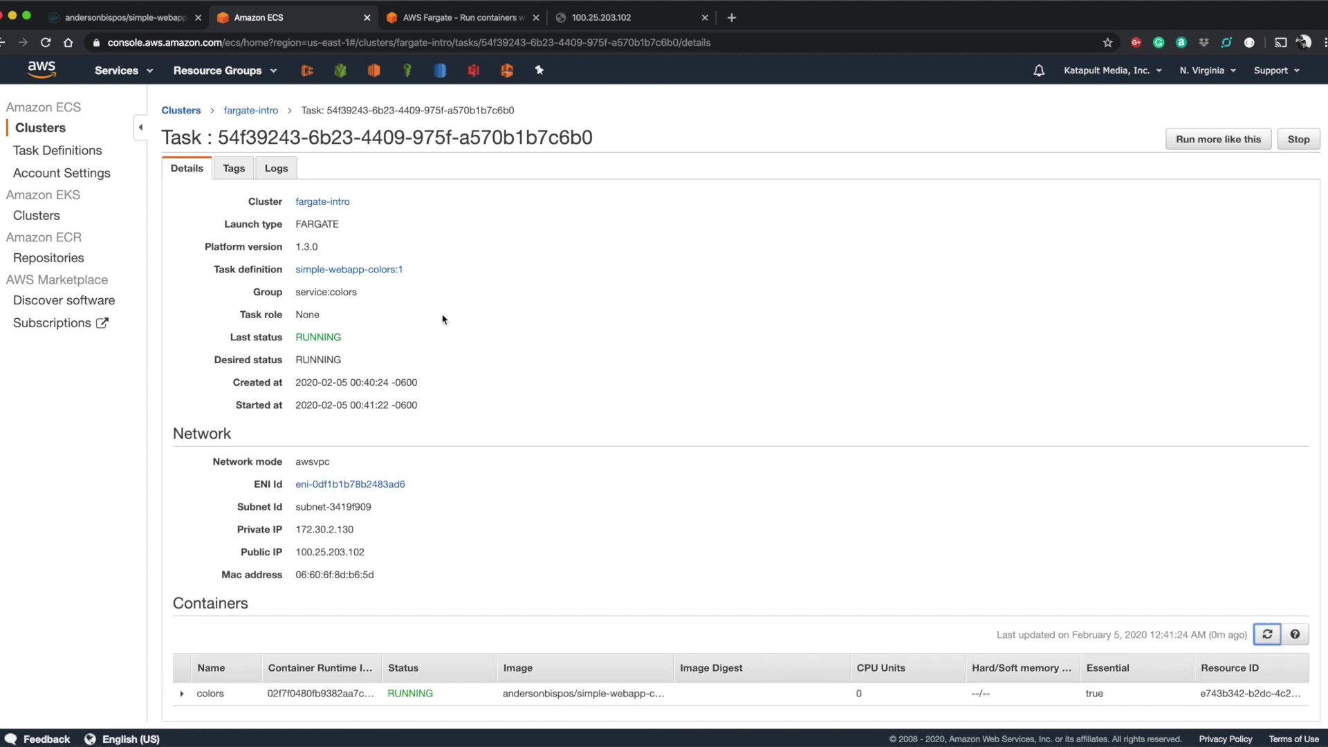
Check the task's refreshed logs and view the web app at the task's public IP on port 5000.
{"action": "left_click", "coordinate": [277, 168]}
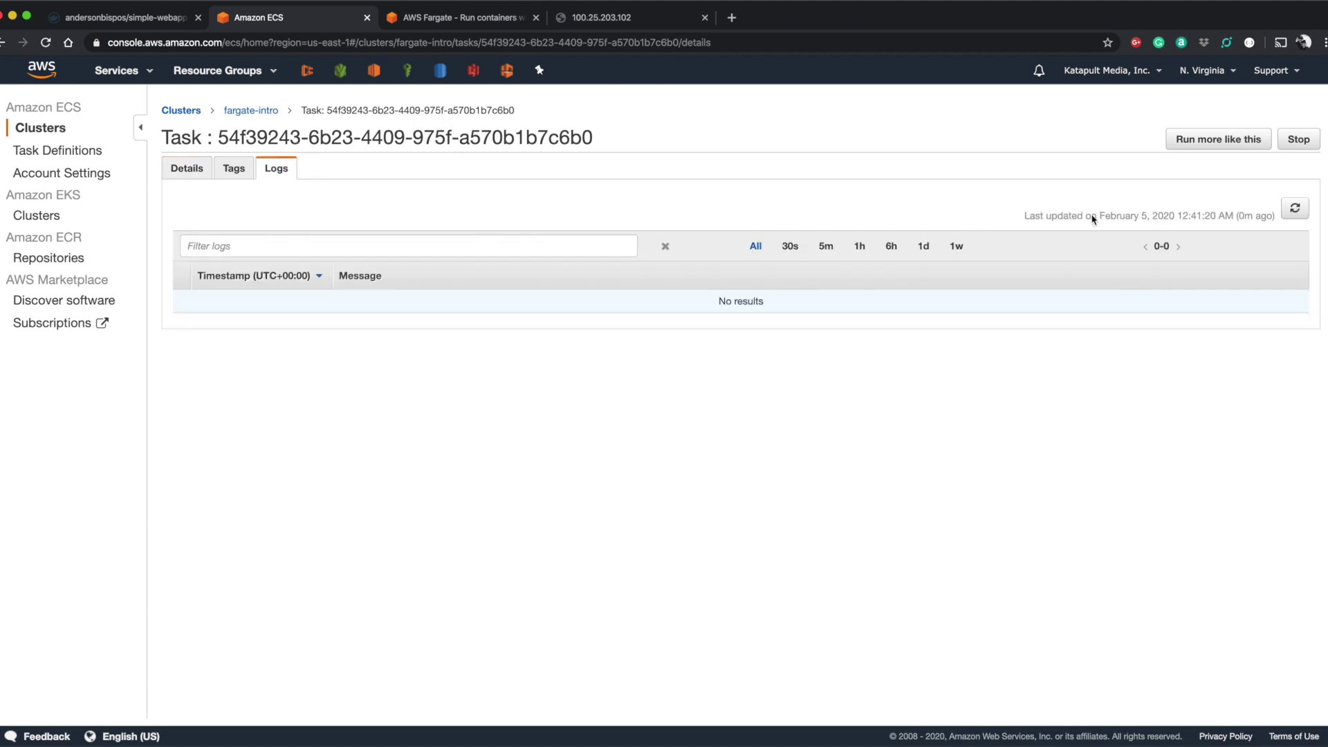
{"action": "left_click", "coordinate": [1286, 215]}
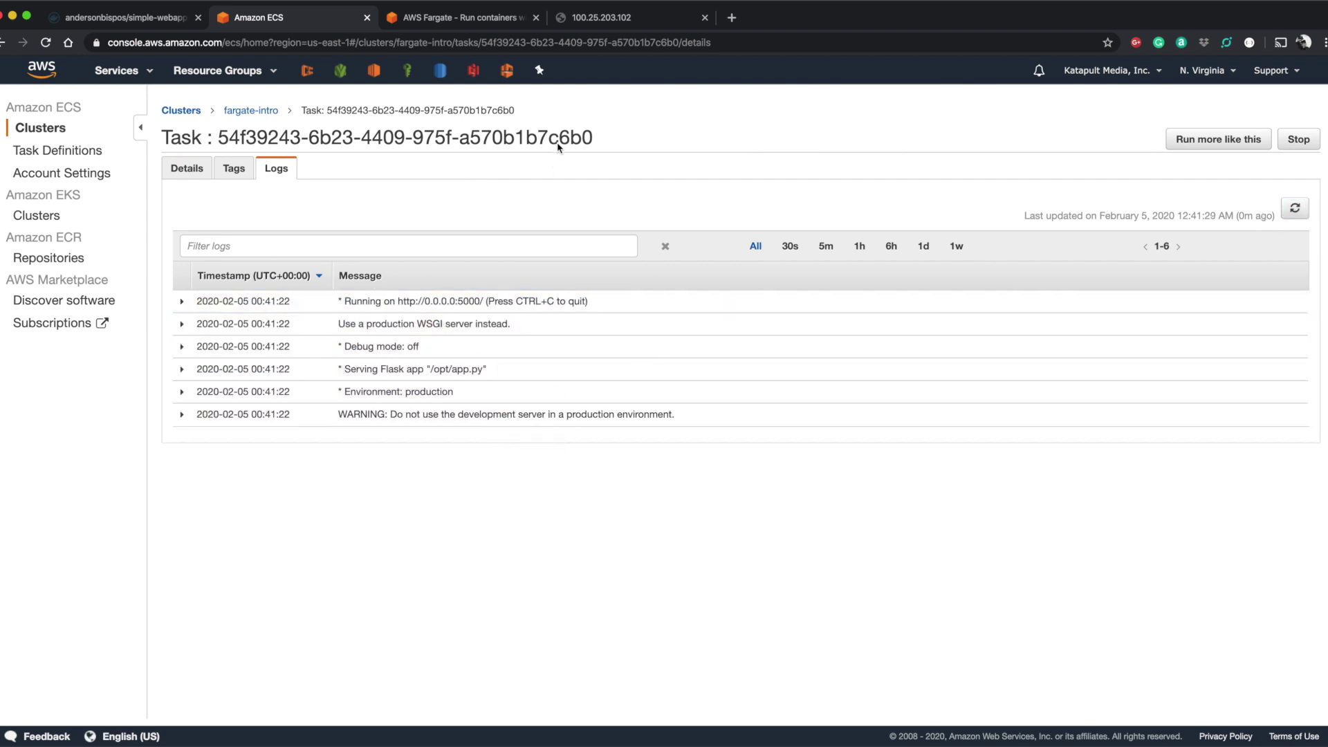
{"action": "left_click", "coordinate": [607, 15]}
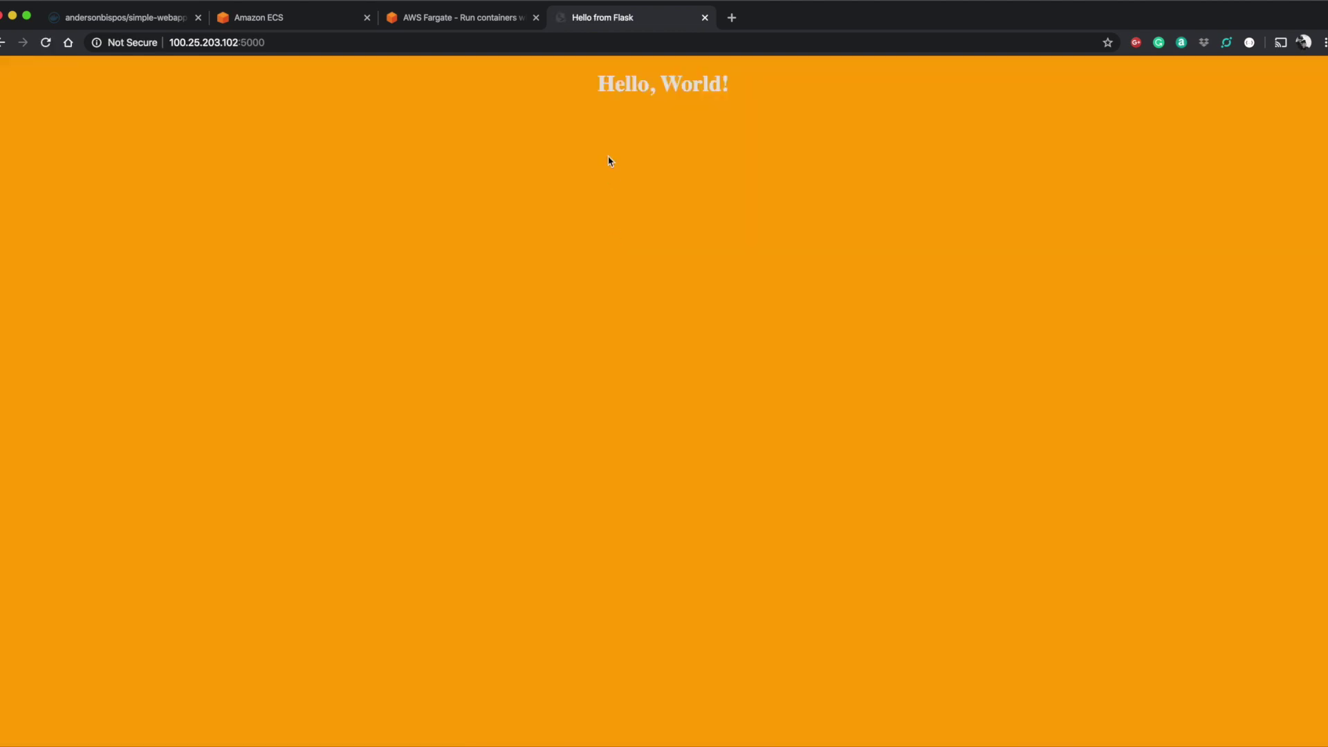
Back in the ECS console's fargate-intro cluster, update the colors service to task definition revision 2 (latest), skipping to review, and view the updated service.
{"action": "key", "text": "ctrl+shift+Tab"}
{"action": "key", "text": "ctrl+shift+Tab"}
{"action": "scroll", "coordinate": [327, 202], "scroll_direction": "left", "scroll_amount": 5}
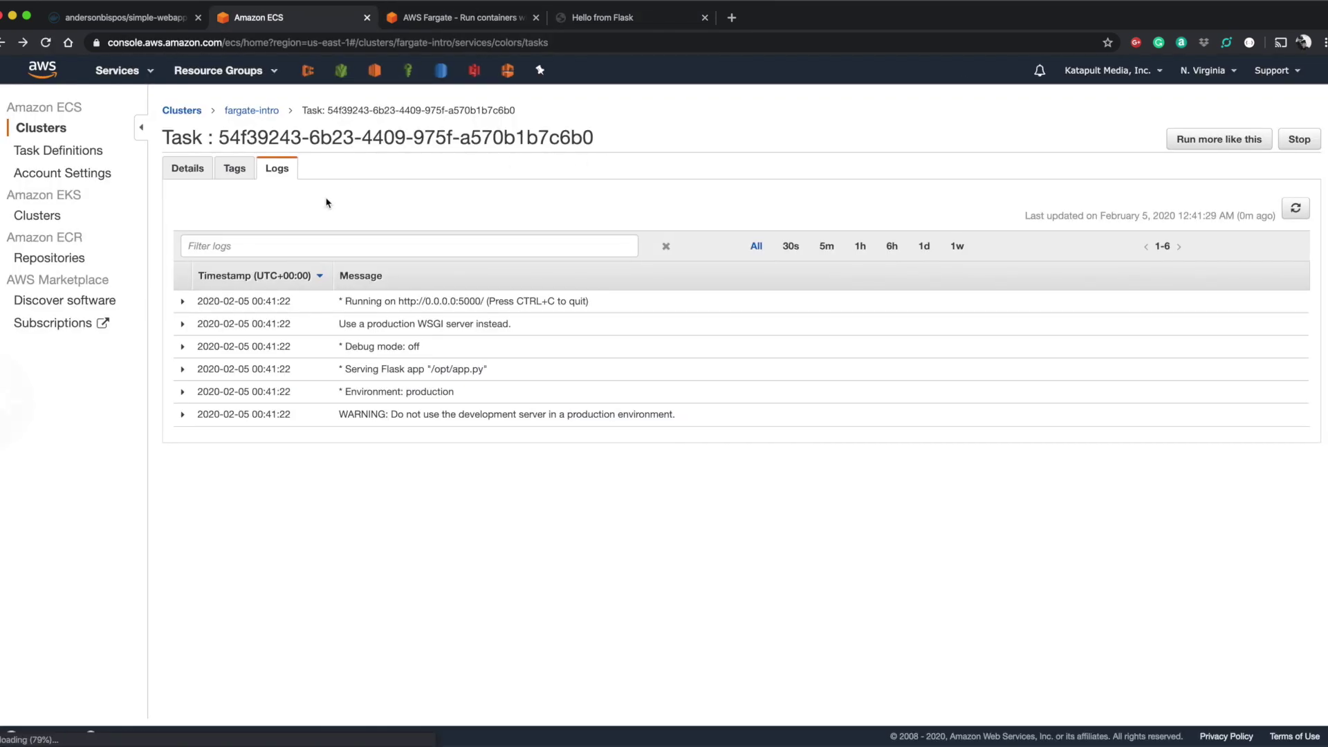
{"action": "scroll", "coordinate": [327, 221], "scroll_direction": "left", "scroll_amount": 5}
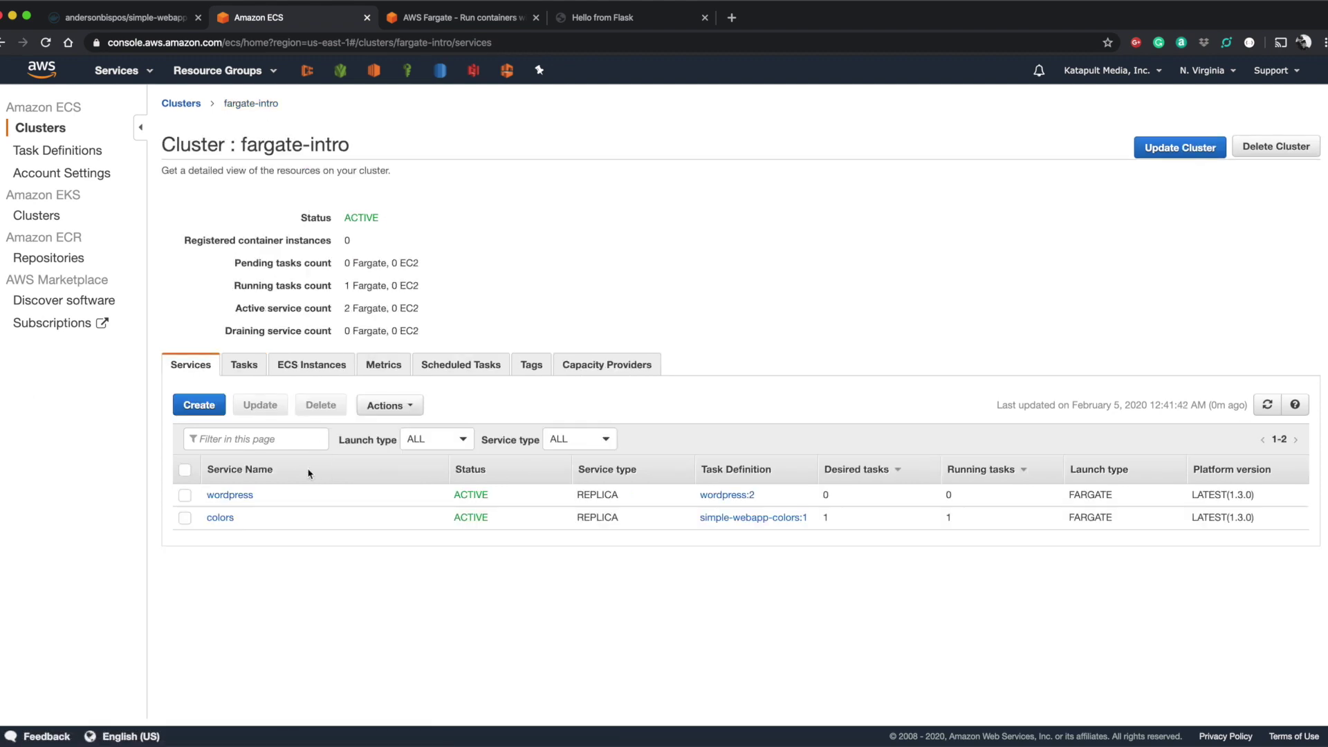
{"action": "left_click", "coordinate": [220, 518]}
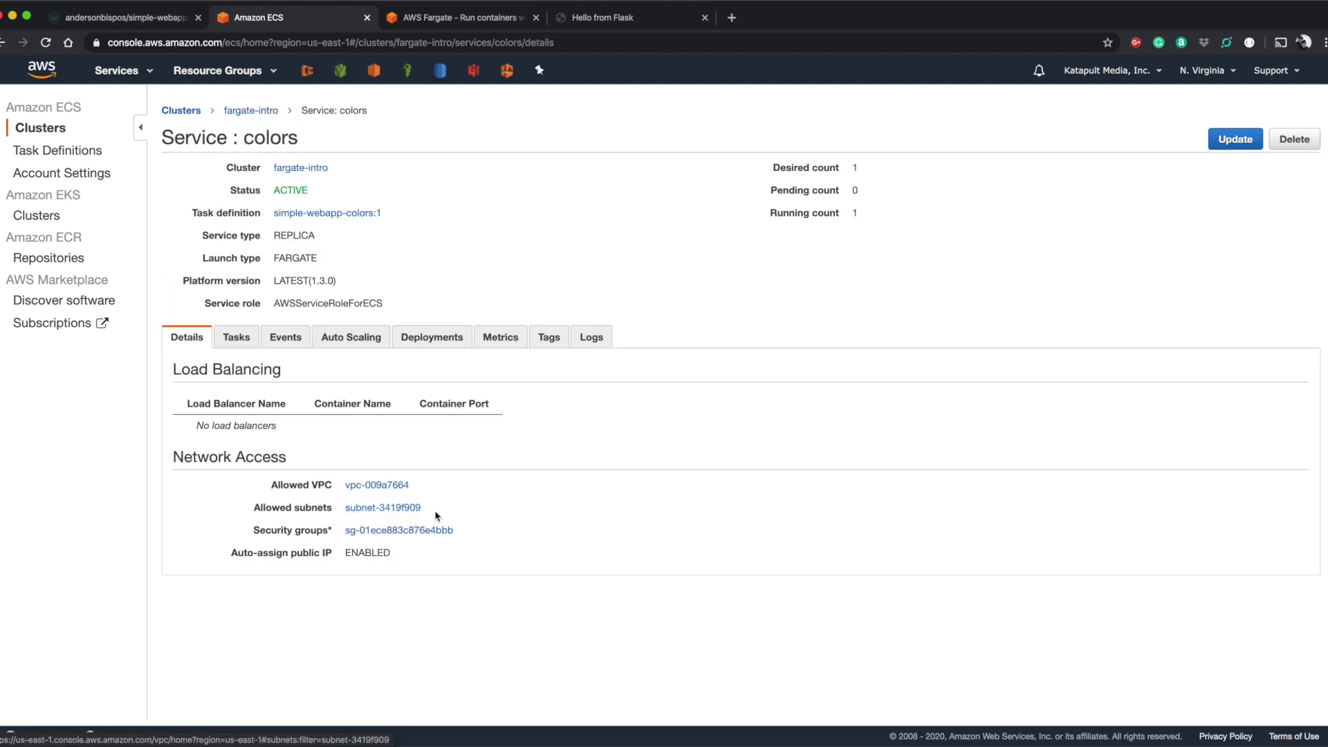
{"action": "left_click", "coordinate": [1252, 140]}
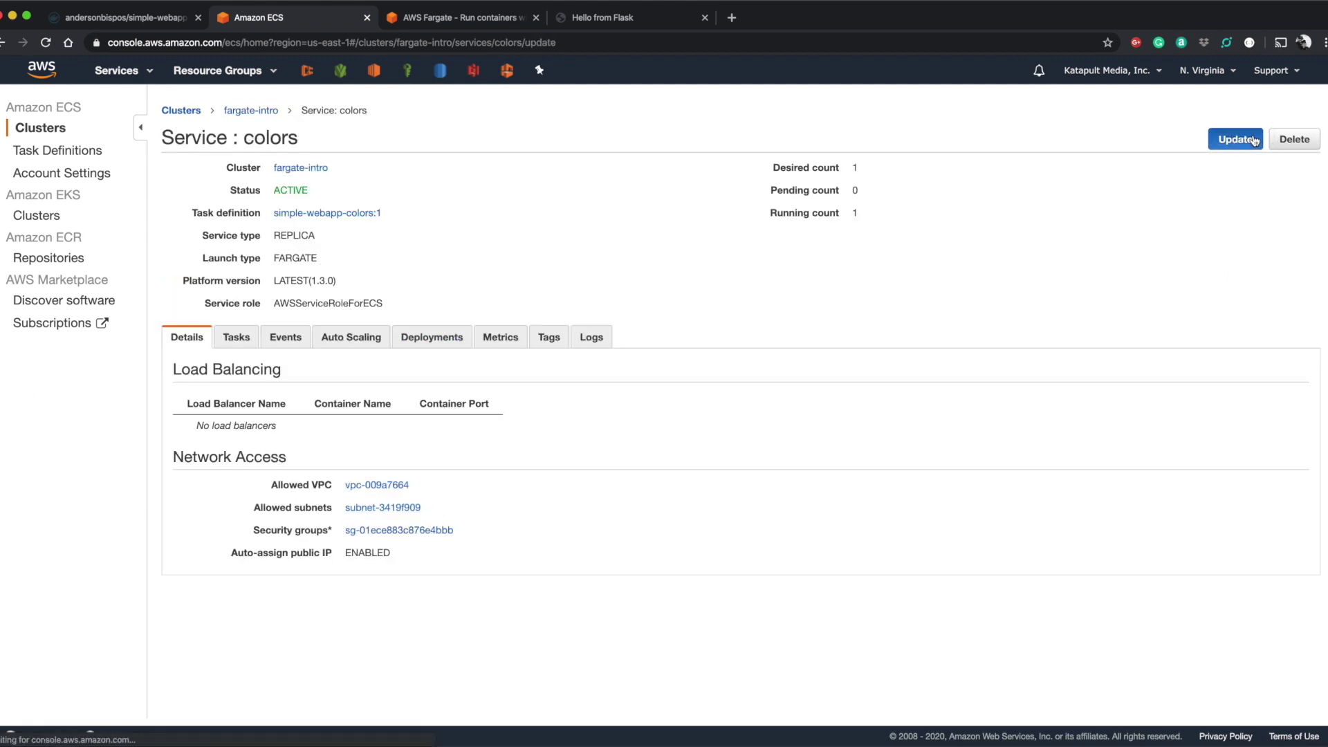
{"action": "left_click", "coordinate": [485, 339]}
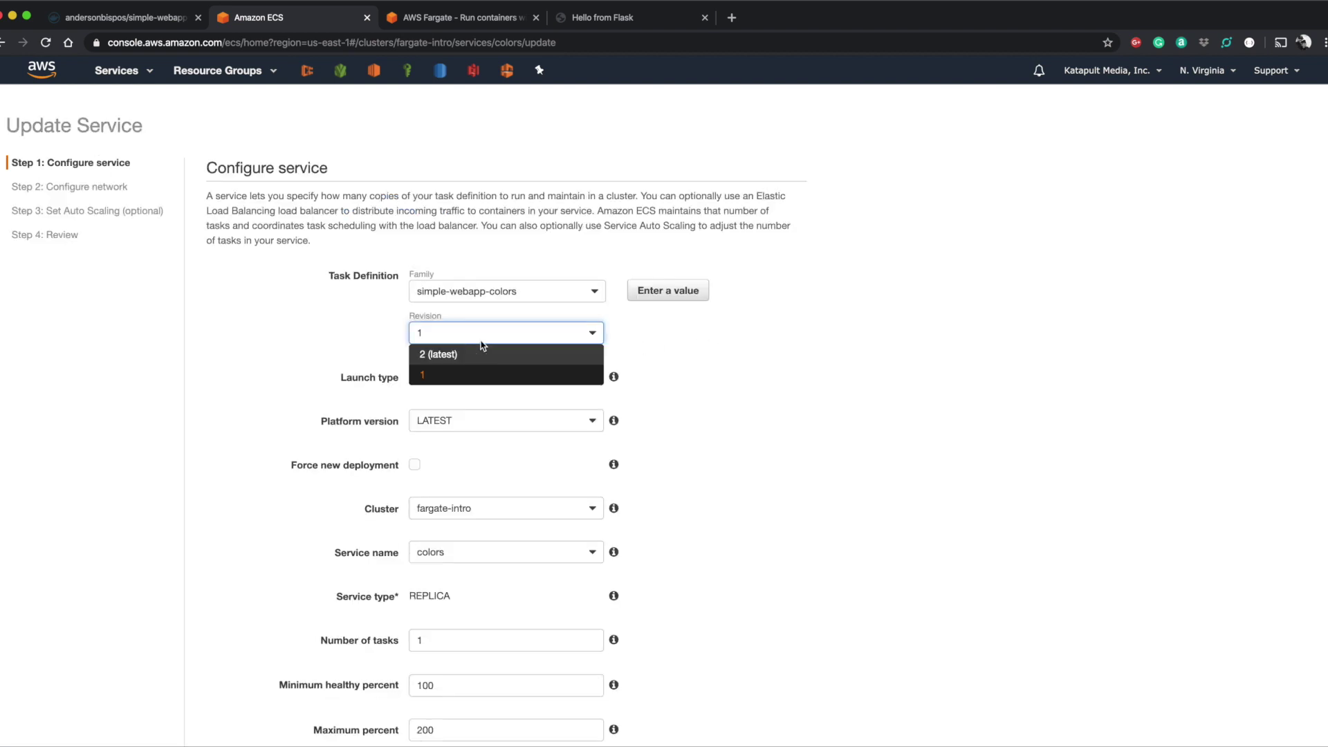
{"action": "left_click", "coordinate": [482, 355]}
{"action": "scroll", "coordinate": [756, 557], "scroll_direction": "down", "scroll_amount": 5}
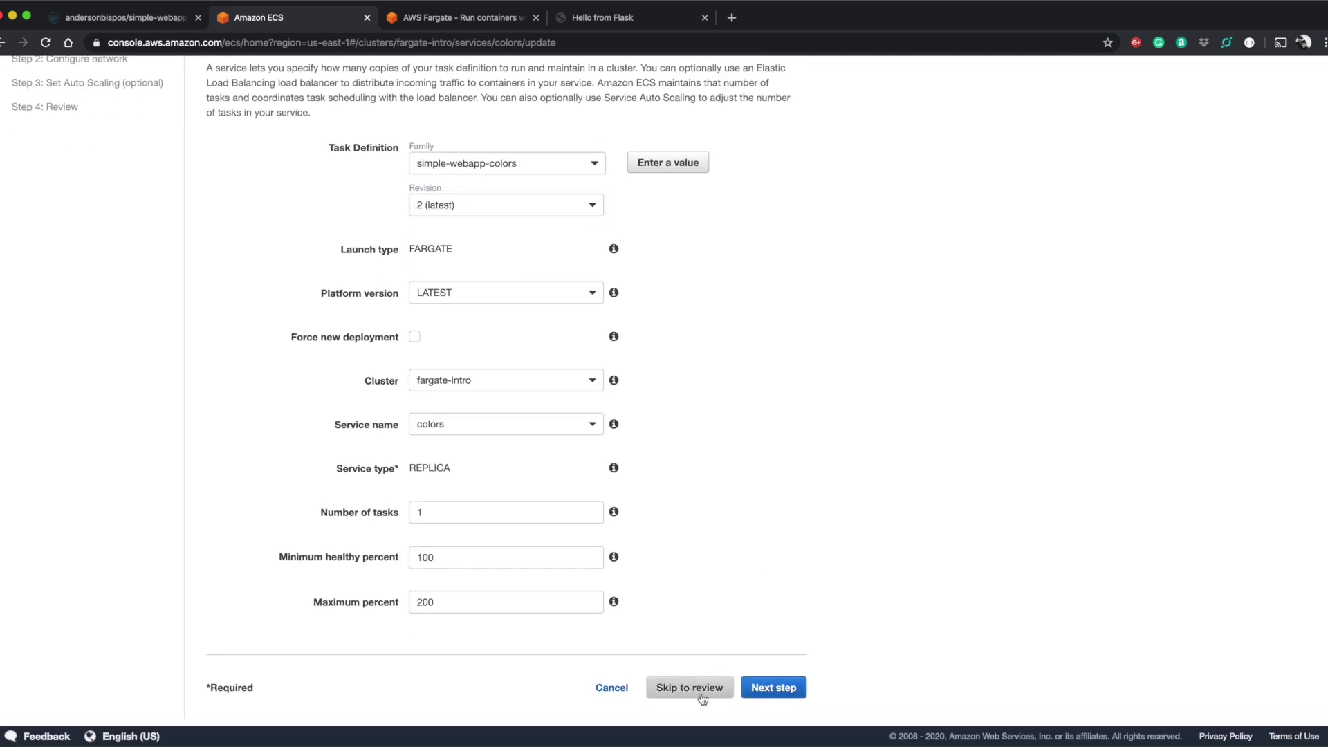
{"action": "left_click", "coordinate": [692, 688]}
{"action": "left_click", "coordinate": [786, 685]}
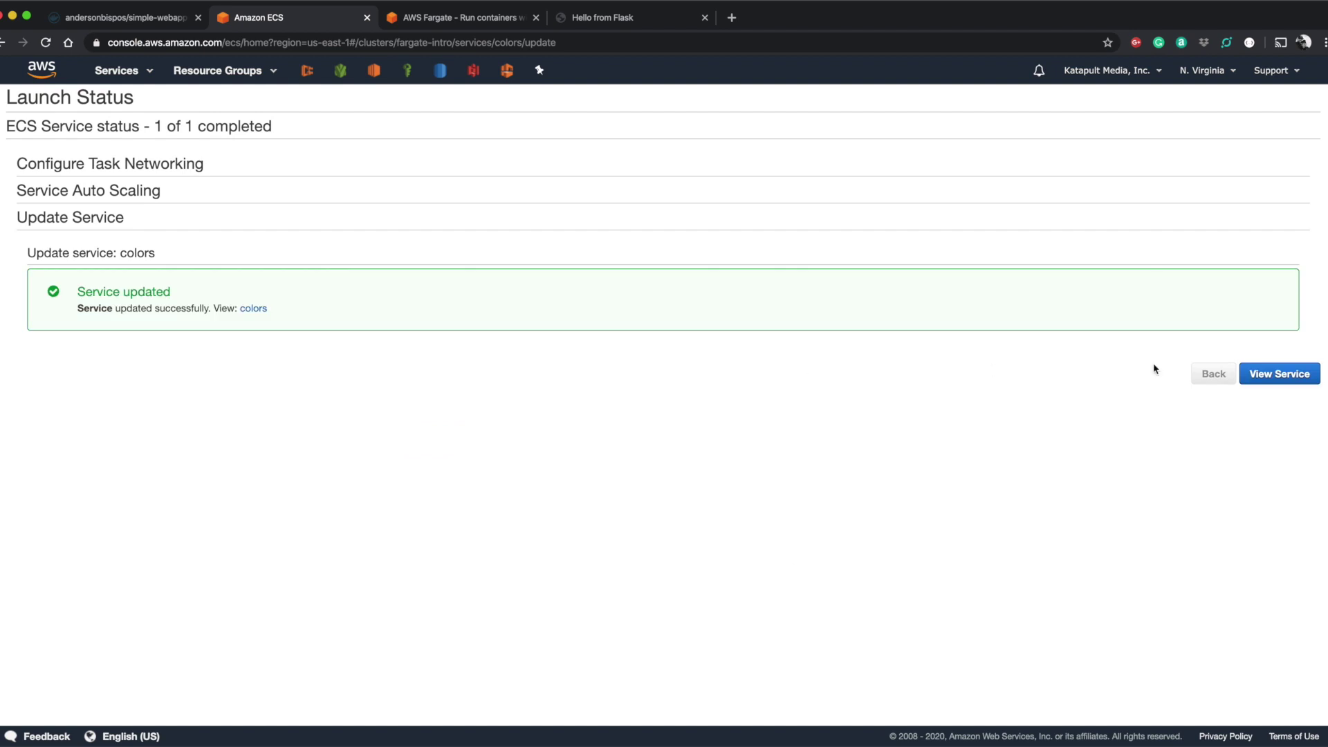
{"action": "left_click", "coordinate": [1266, 375]}
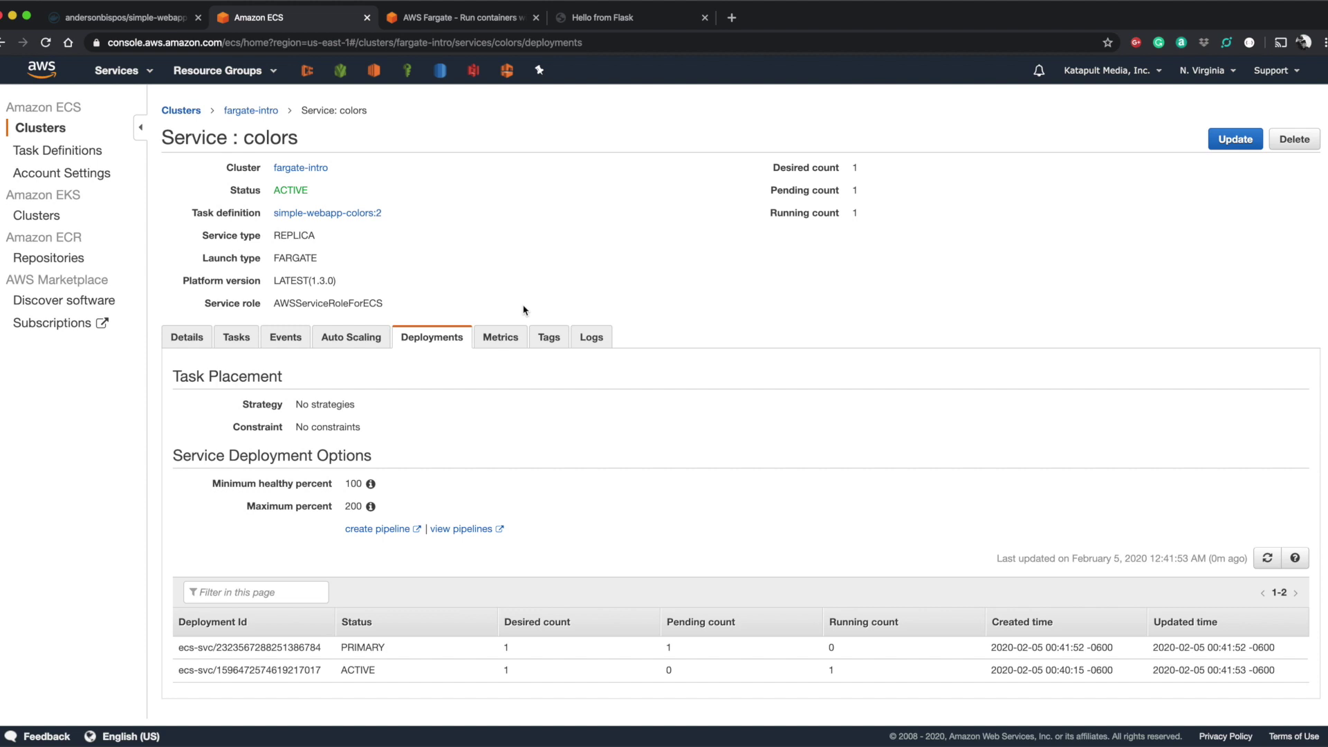
From the service's task definition, go to the simple-webapp-colors revisions and deregister simple-webapp-colors:1.
{"action": "left_click", "coordinate": [334, 217]}
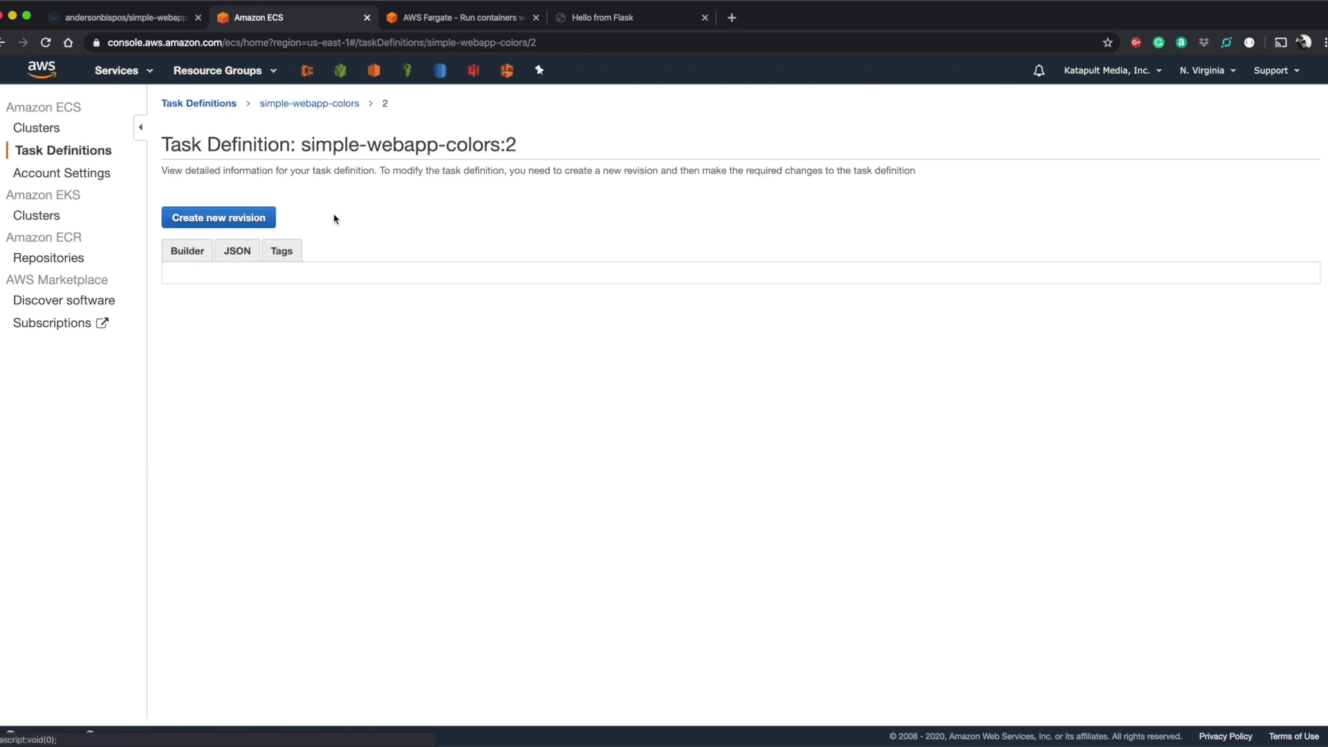
{"action": "left_click", "coordinate": [284, 103]}
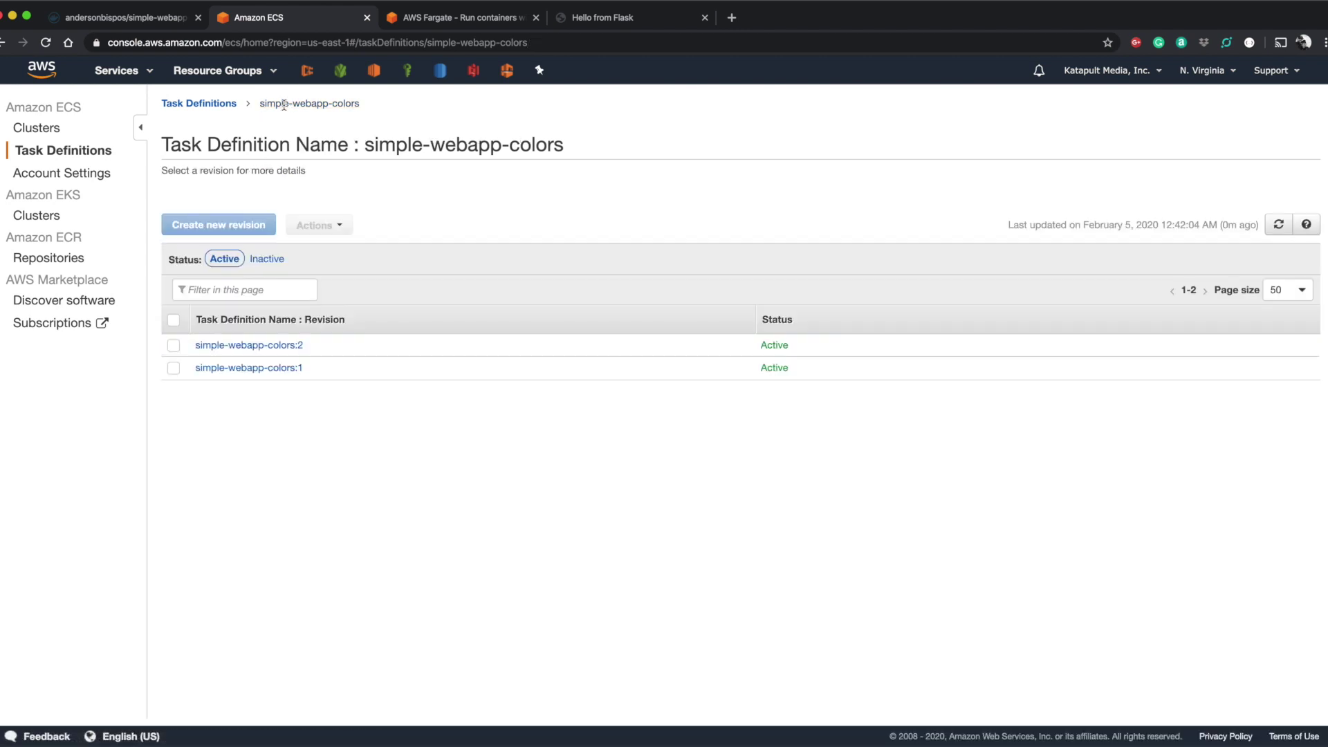
{"action": "left_click", "coordinate": [174, 368]}
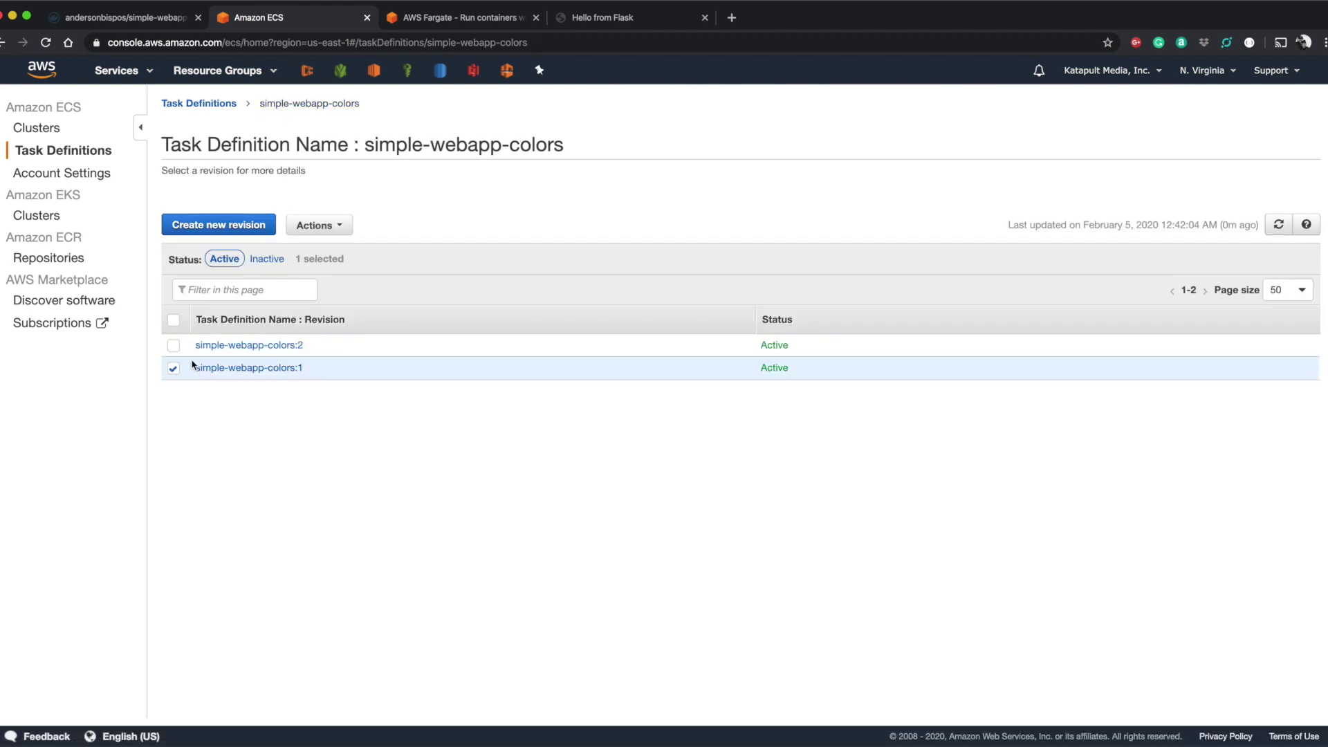
{"action": "left_click", "coordinate": [318, 226]}
{"action": "left_click", "coordinate": [337, 329]}
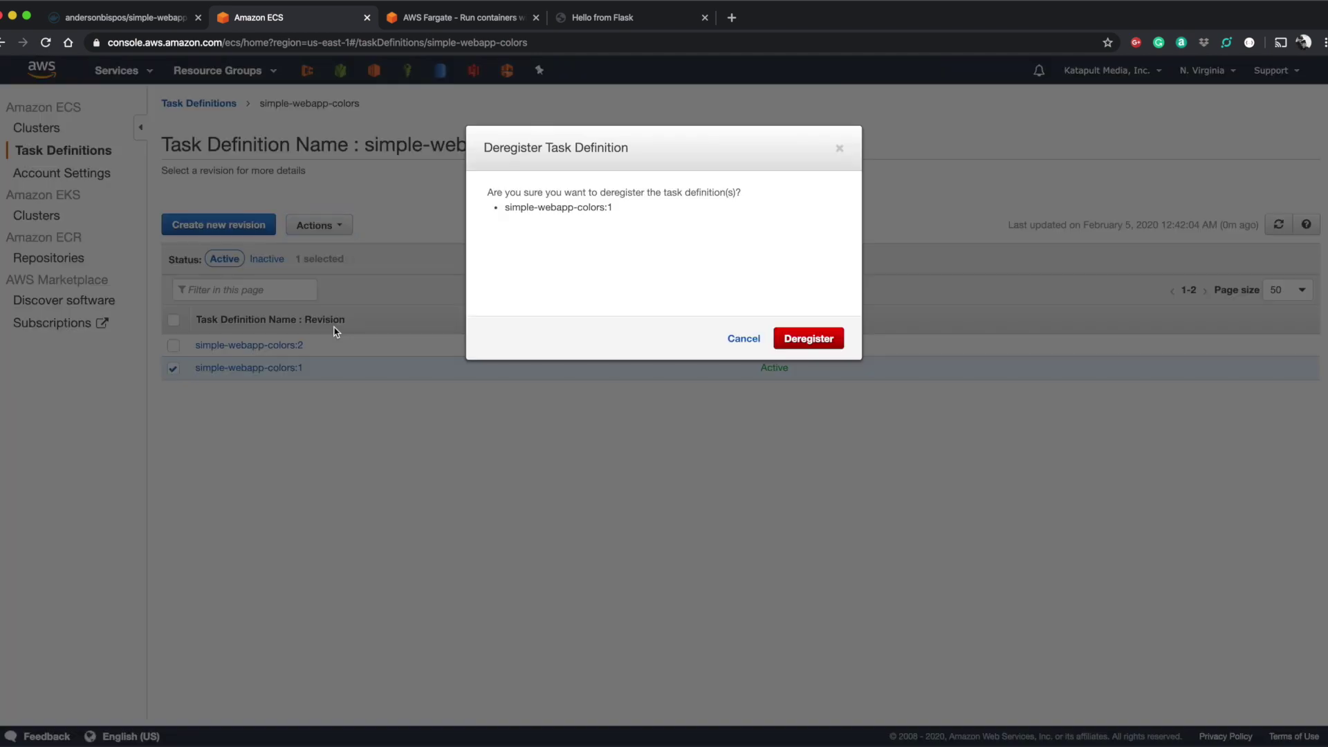
{"action": "left_click", "coordinate": [819, 340]}
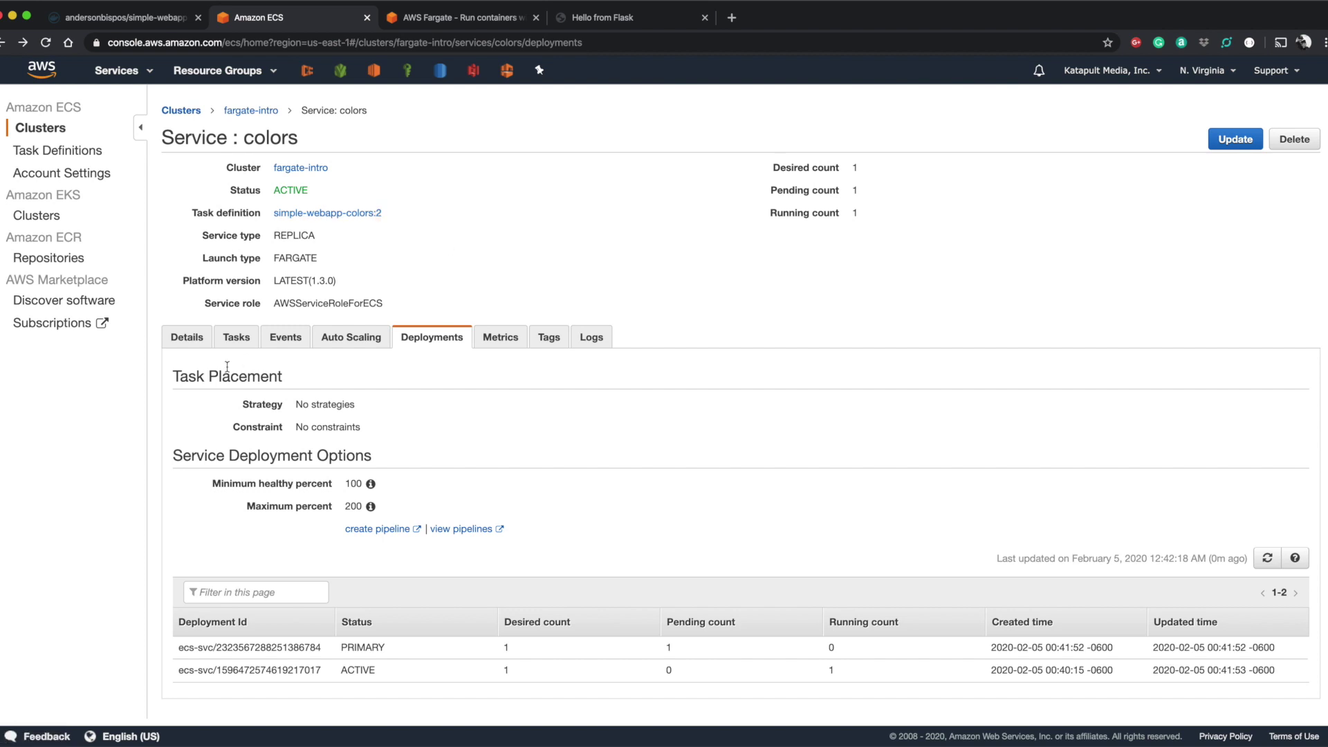
View the colors service's tasks with a wider Task Definition column, then open the simple-webapp-colors:2 task and check its public IP.
{"action": "left_click", "coordinate": [237, 339]}
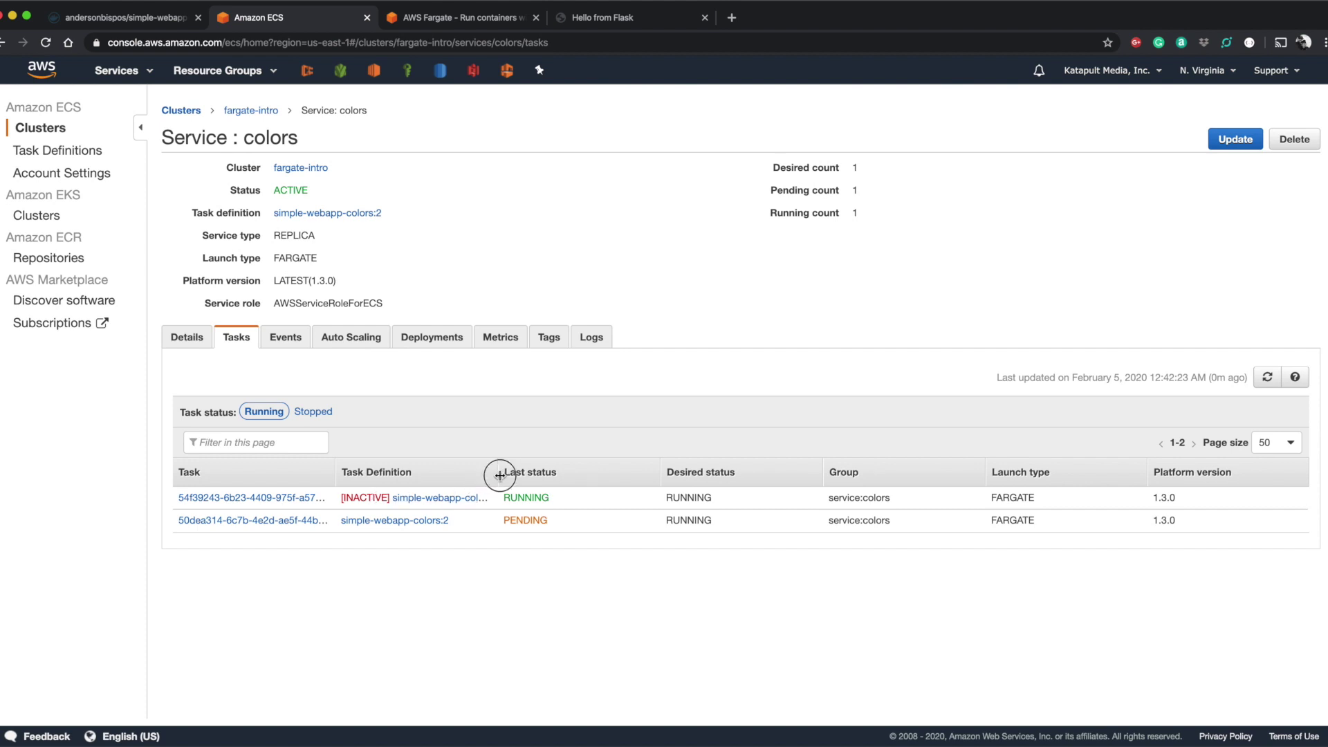
{"action": "left_click_drag", "start_coordinate": [499, 475], "coordinate": [613, 478]}
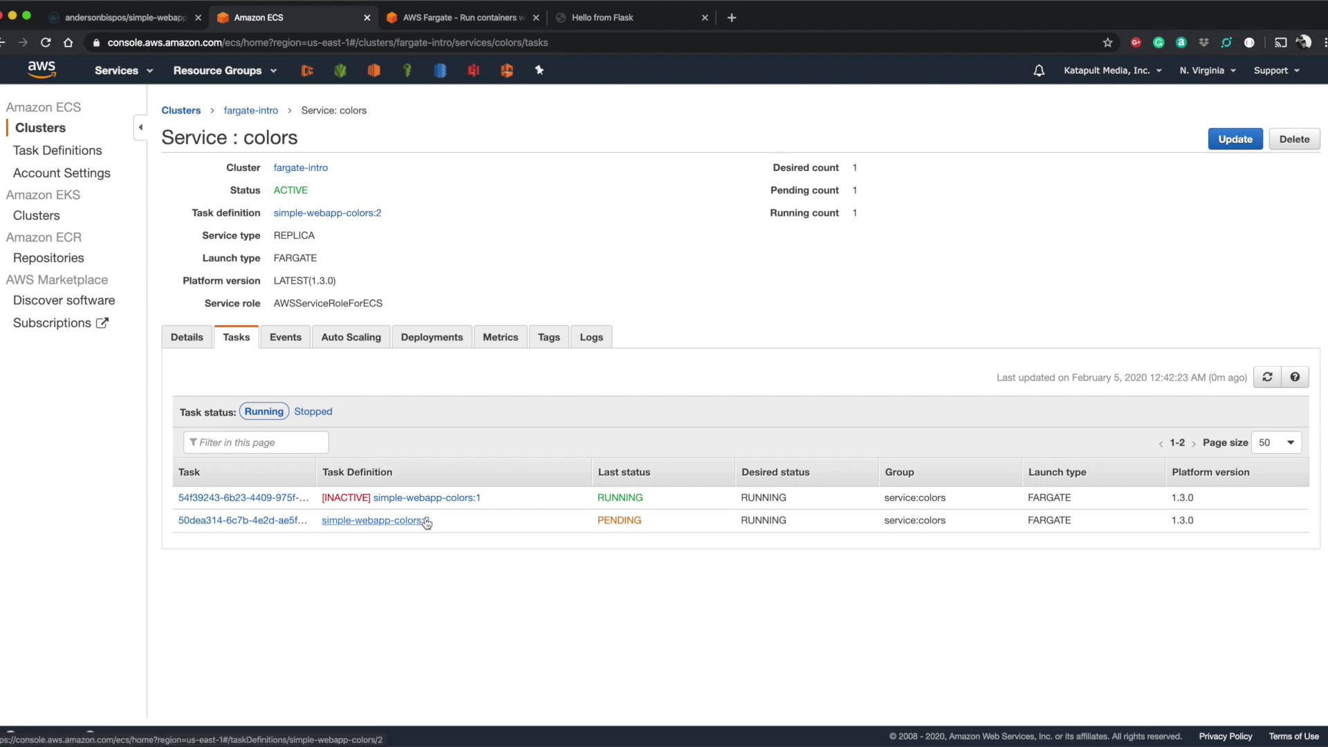
{"action": "left_click", "coordinate": [276, 527]}
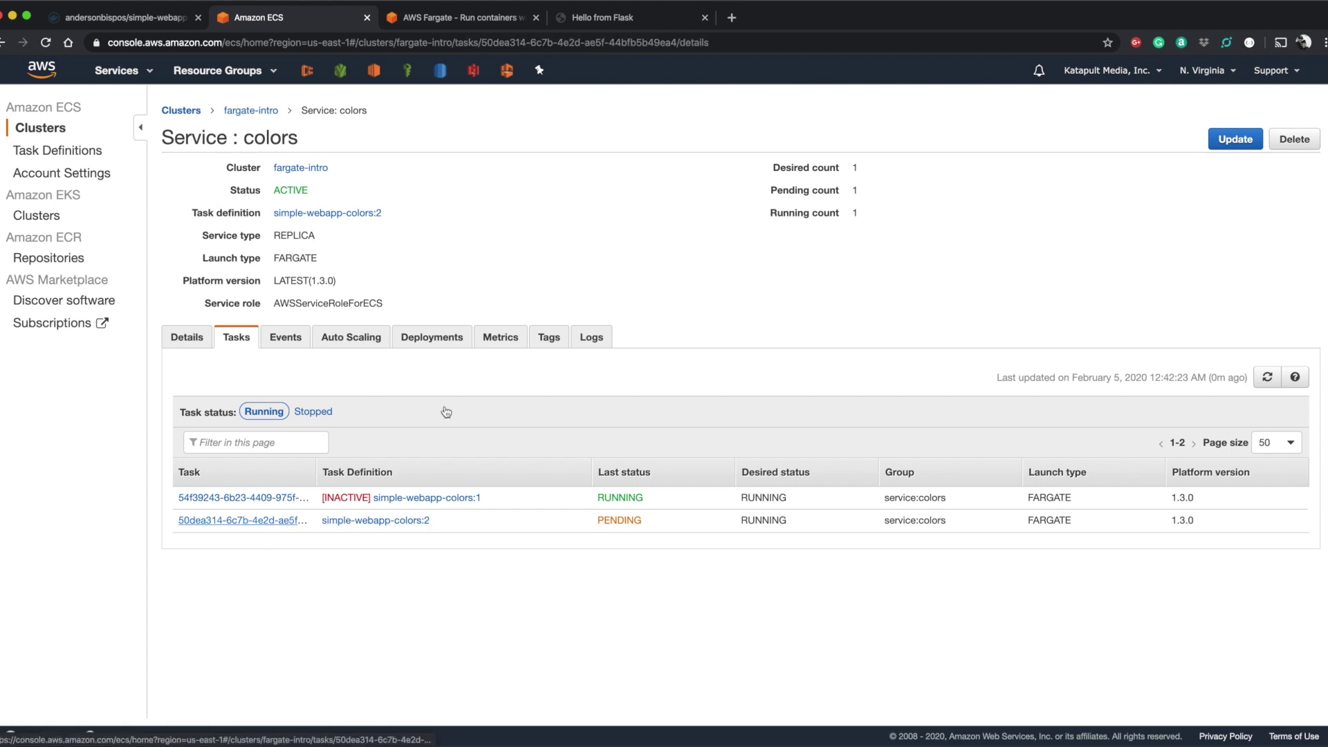
{"action": "left_click", "coordinate": [334, 529]}
{"action": "double_click", "coordinate": [334, 529]}
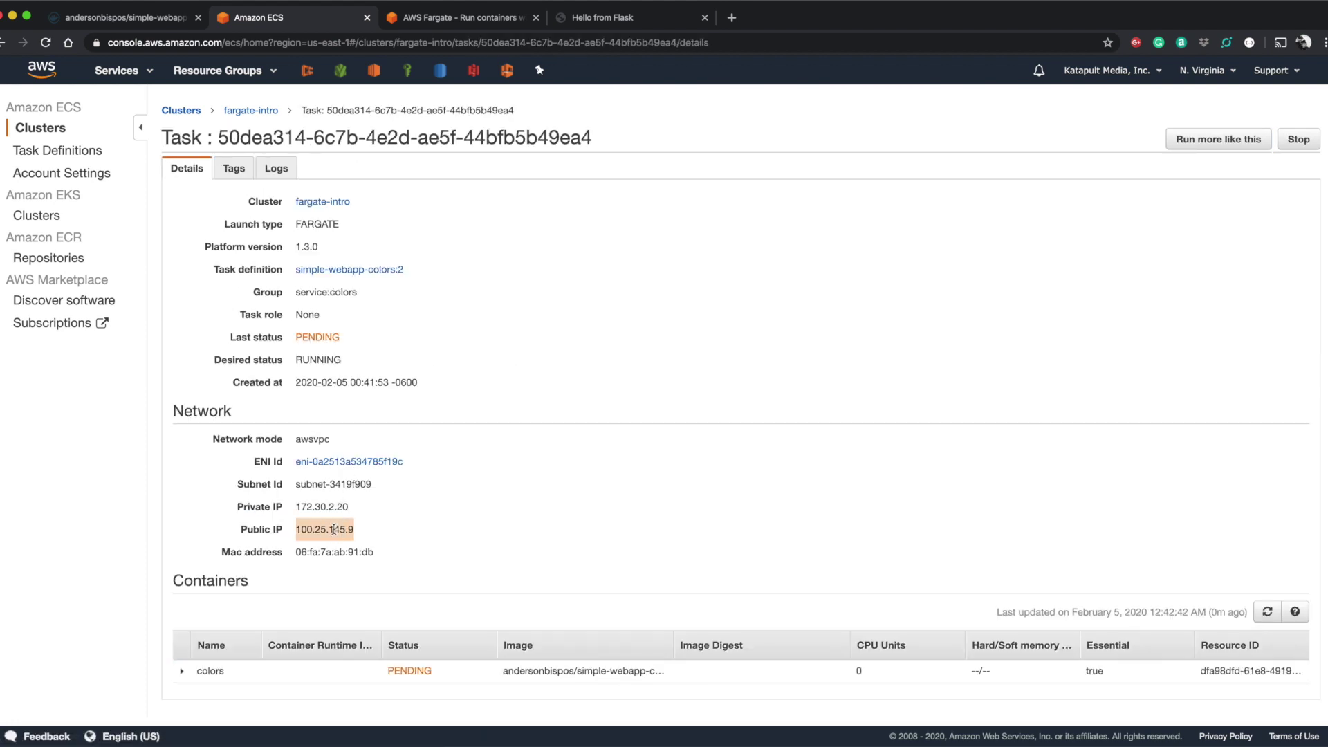
{"action": "left_click", "coordinate": [443, 344]}
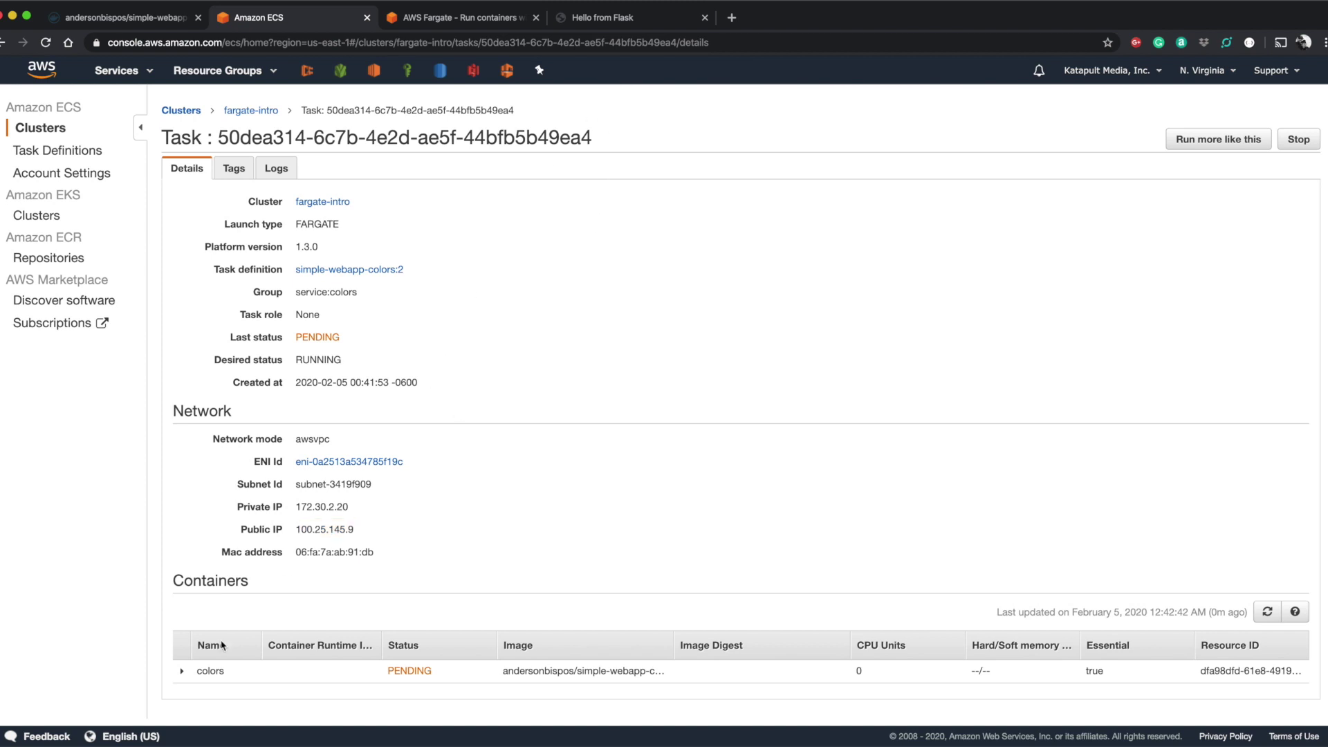
Expand the colors container in the task details and check its APP_COLOR environment variable.
{"action": "left_click", "coordinate": [182, 670]}
{"action": "scroll", "coordinate": [475, 594], "scroll_direction": "down", "scroll_amount": 4}
{"action": "scroll", "coordinate": [475, 595], "scroll_direction": "down", "scroll_amount": 2}
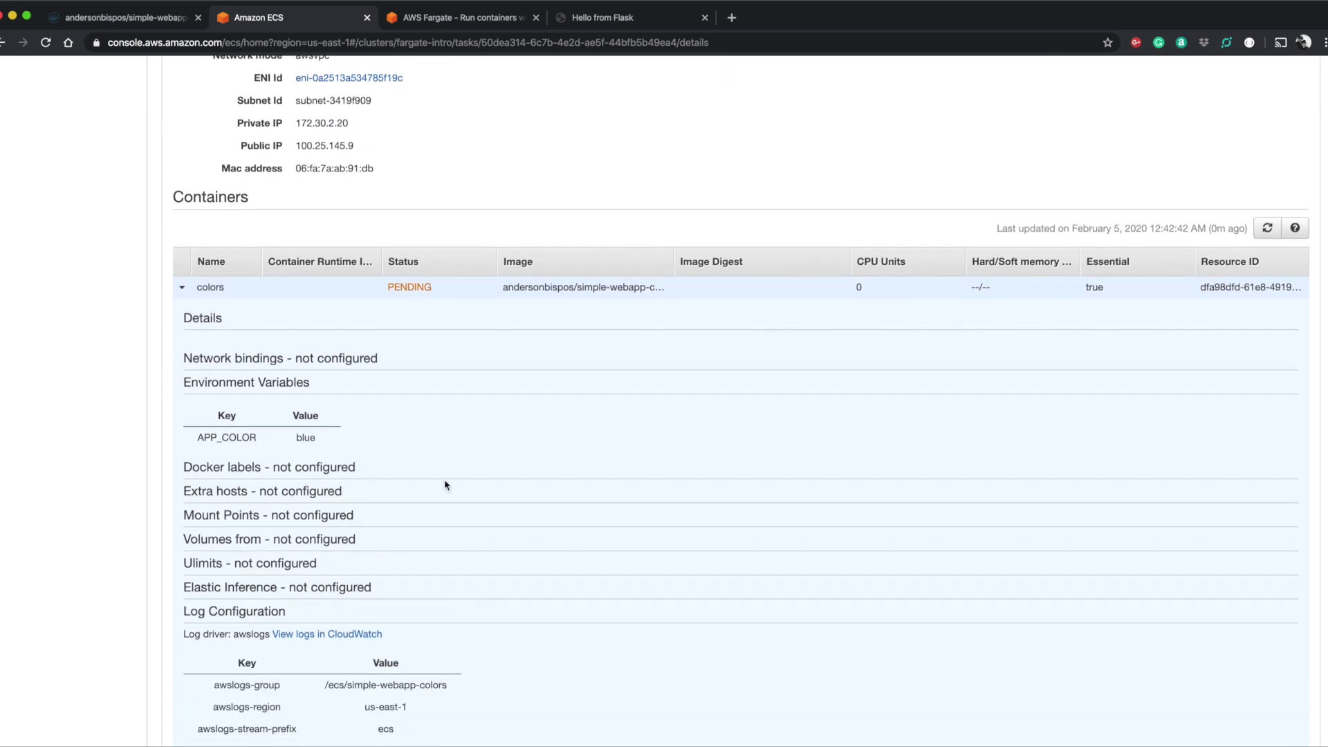
{"action": "double_click", "coordinate": [229, 389]}
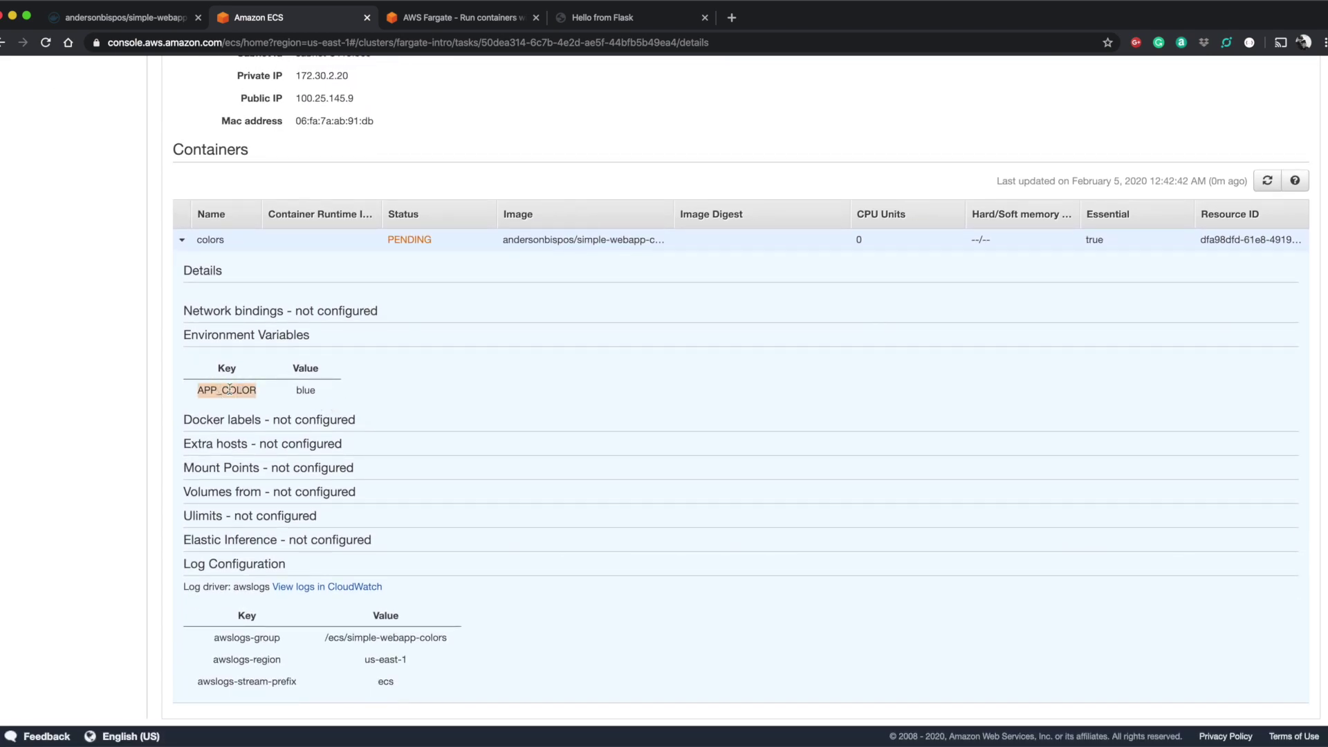
{"action": "left_click", "coordinate": [319, 392]}
Copy the new task's public IP and load the web app at 100.25.145.9:5000 in the Hello from Flask page.
{"action": "scroll", "coordinate": [502, 339], "scroll_direction": "up", "scroll_amount": 5}
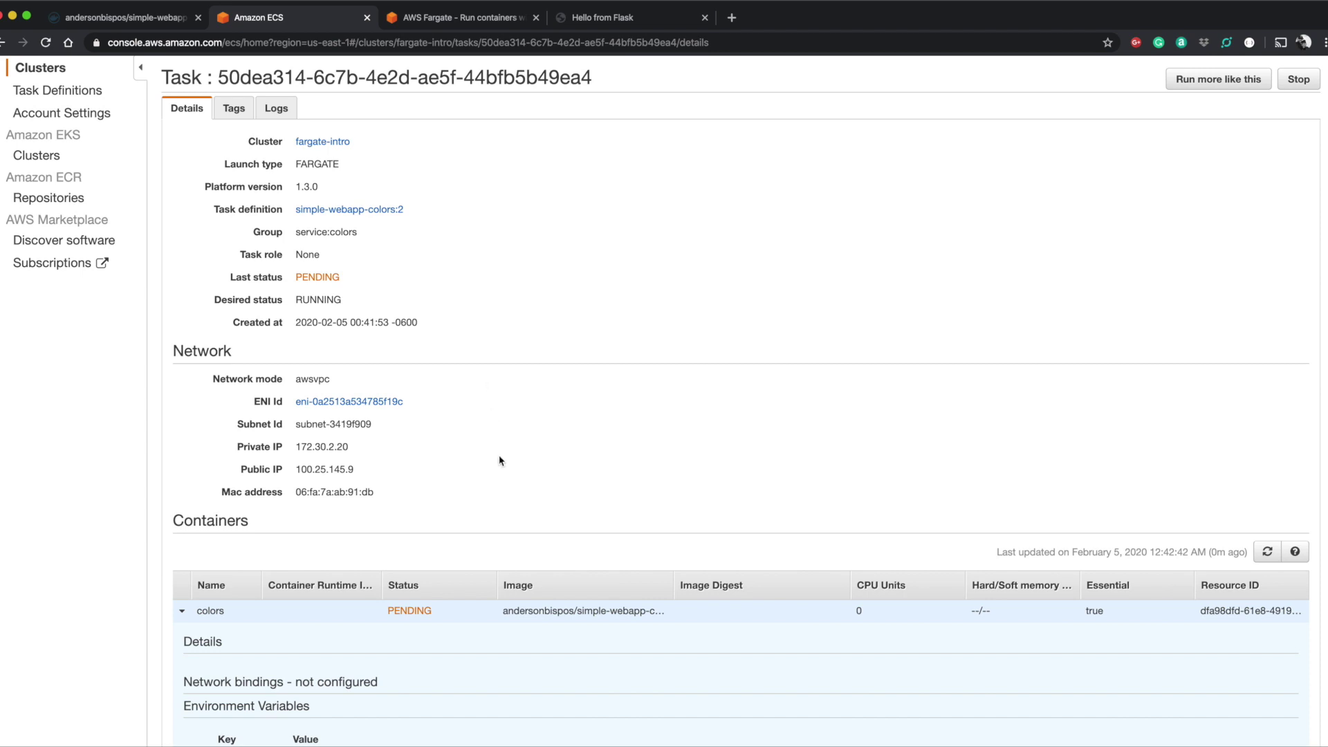
{"action": "double_click", "coordinate": [317, 548]}
{"action": "key", "text": "super+c"}
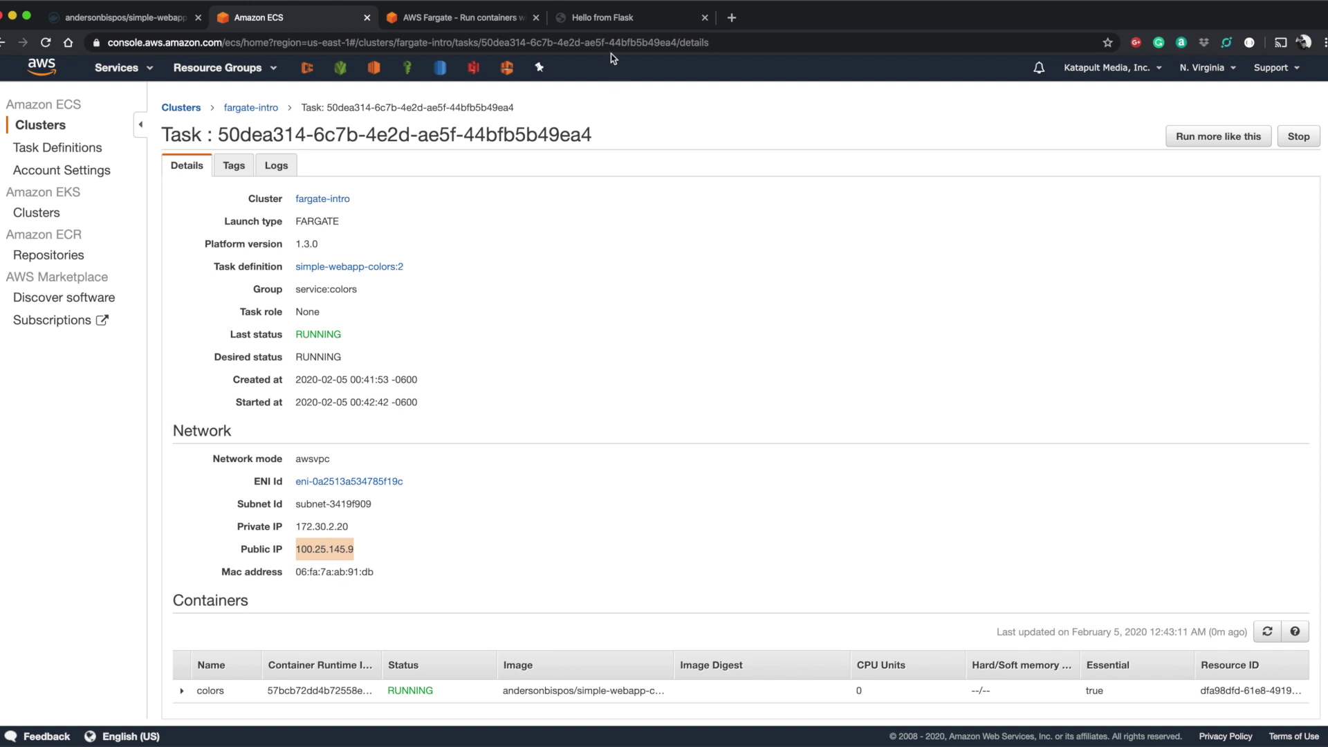
{"action": "left_click", "coordinate": [609, 20]}
{"action": "left_click", "coordinate": [363, 46]}
{"action": "key", "text": "Left"}
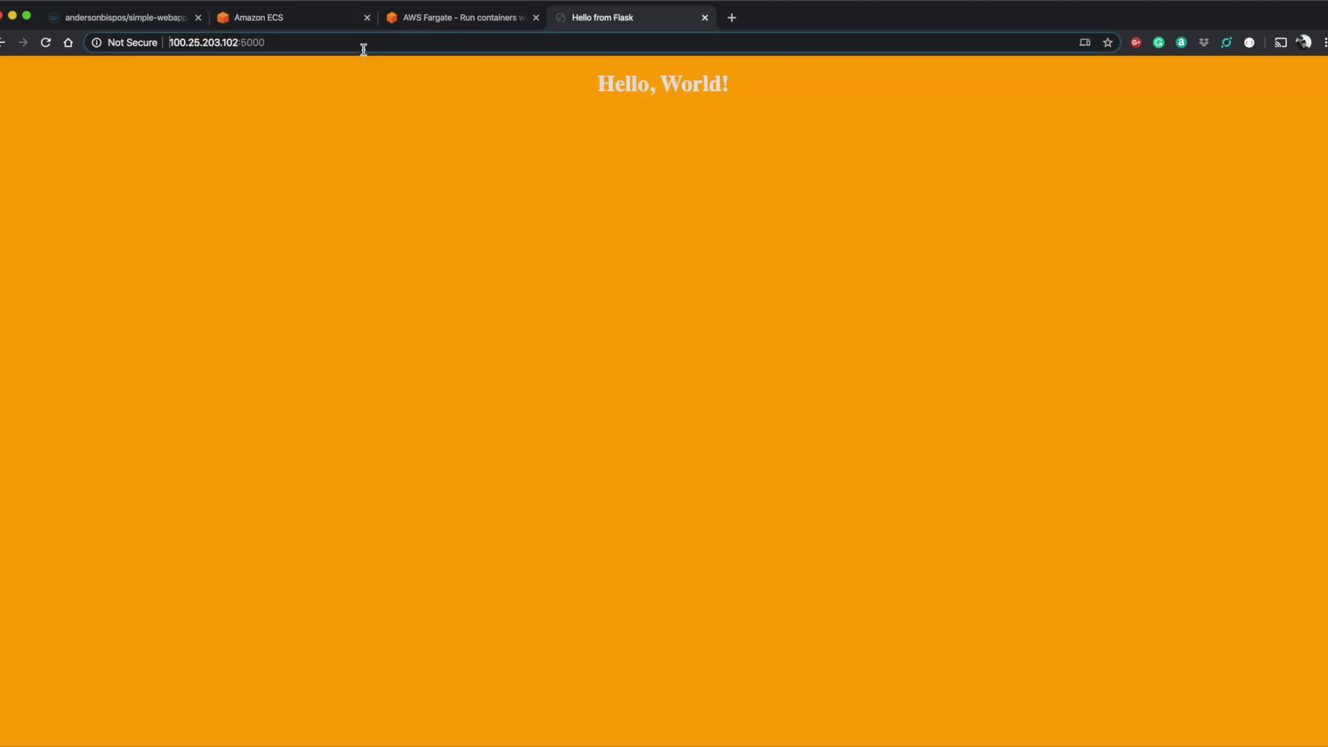
{"action": "key", "text": "shift+End"}
{"action": "key", "text": "shift+Left"}
{"action": "key", "text": "shift+Left"}
{"action": "key", "text": "shift+Left"}
{"action": "key", "text": "shift+Left"}
{"action": "key", "text": "super+v"}
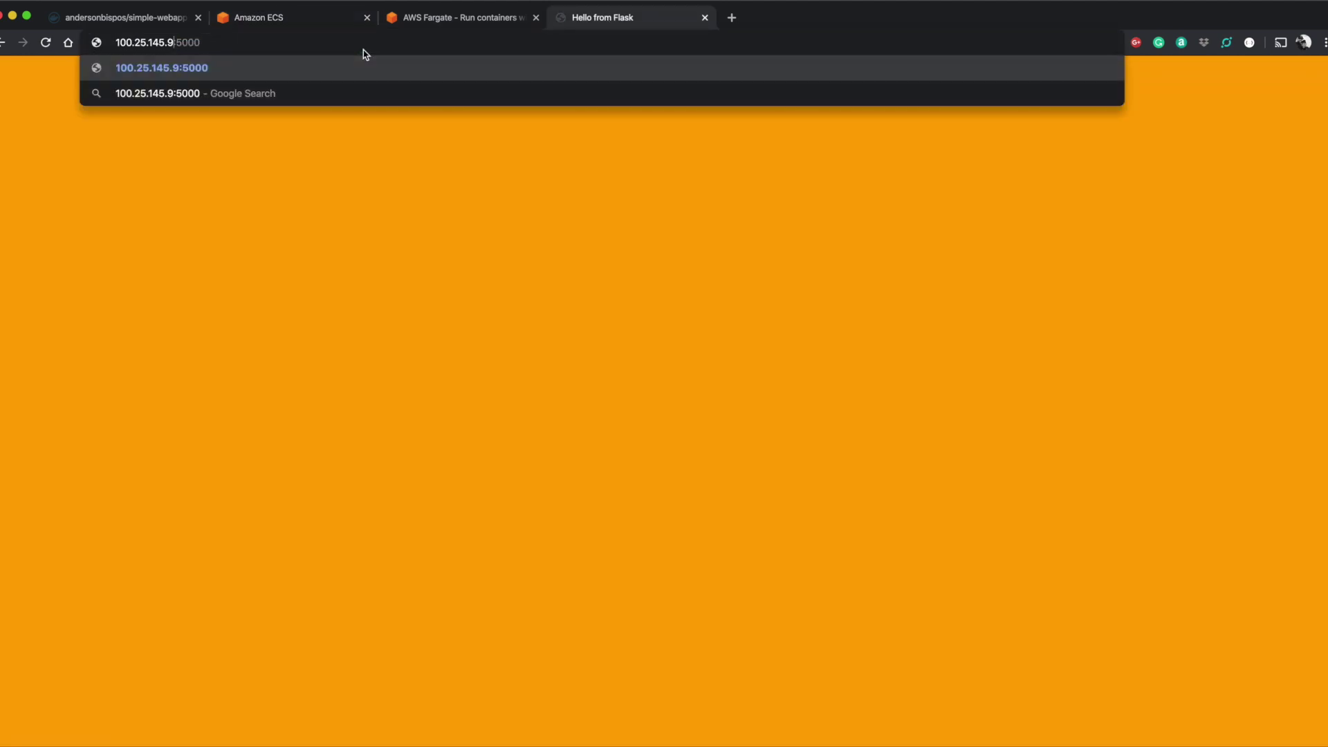
{"action": "key", "text": "Return"}
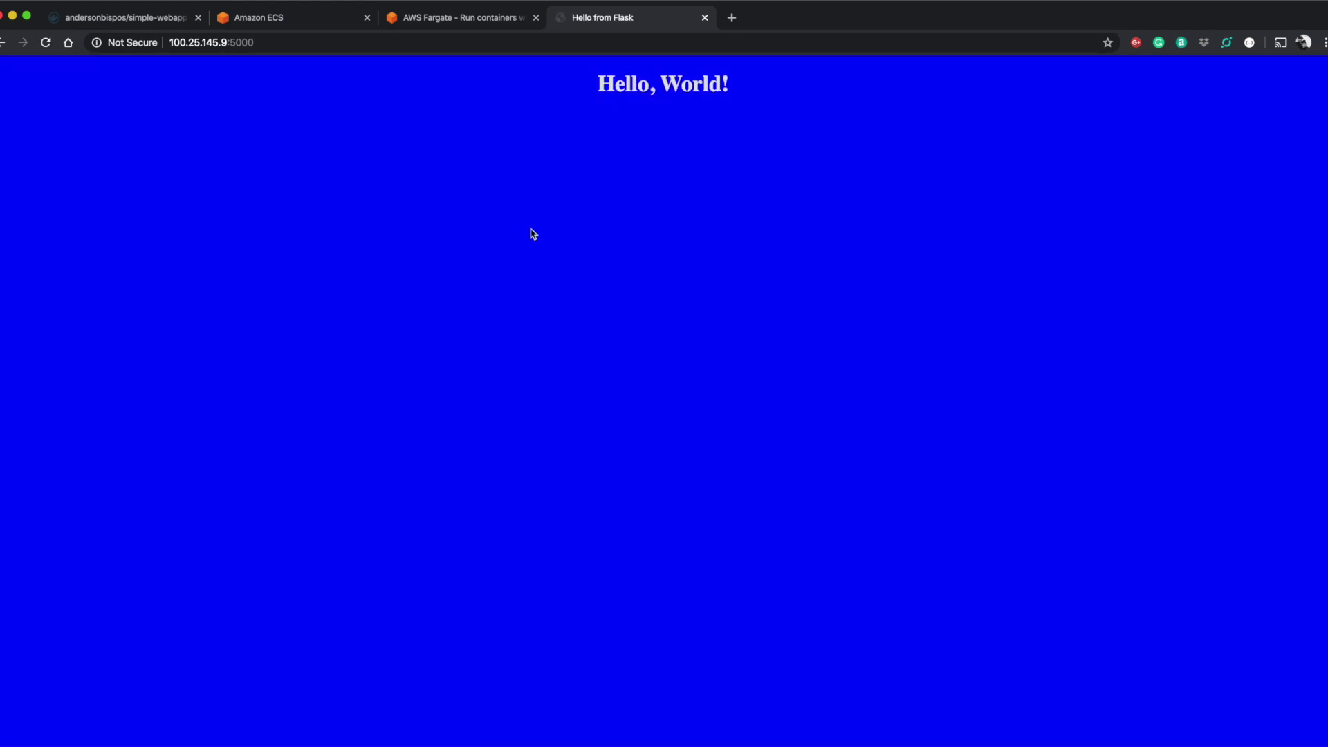
Return to the colors service's task list in the ECS console and refresh it to check the status of both tasks.
{"action": "left_click", "coordinate": [219, 520]}
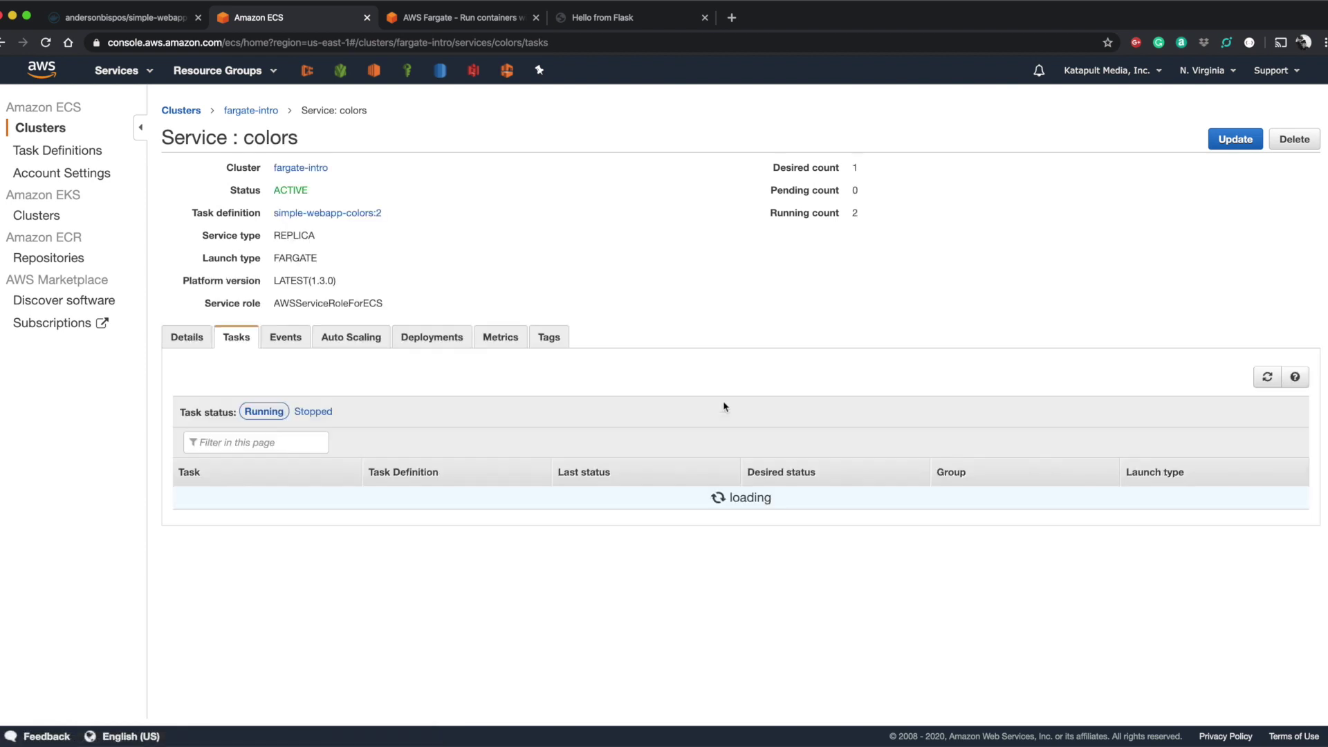
{"action": "left_click", "coordinate": [1273, 386]}
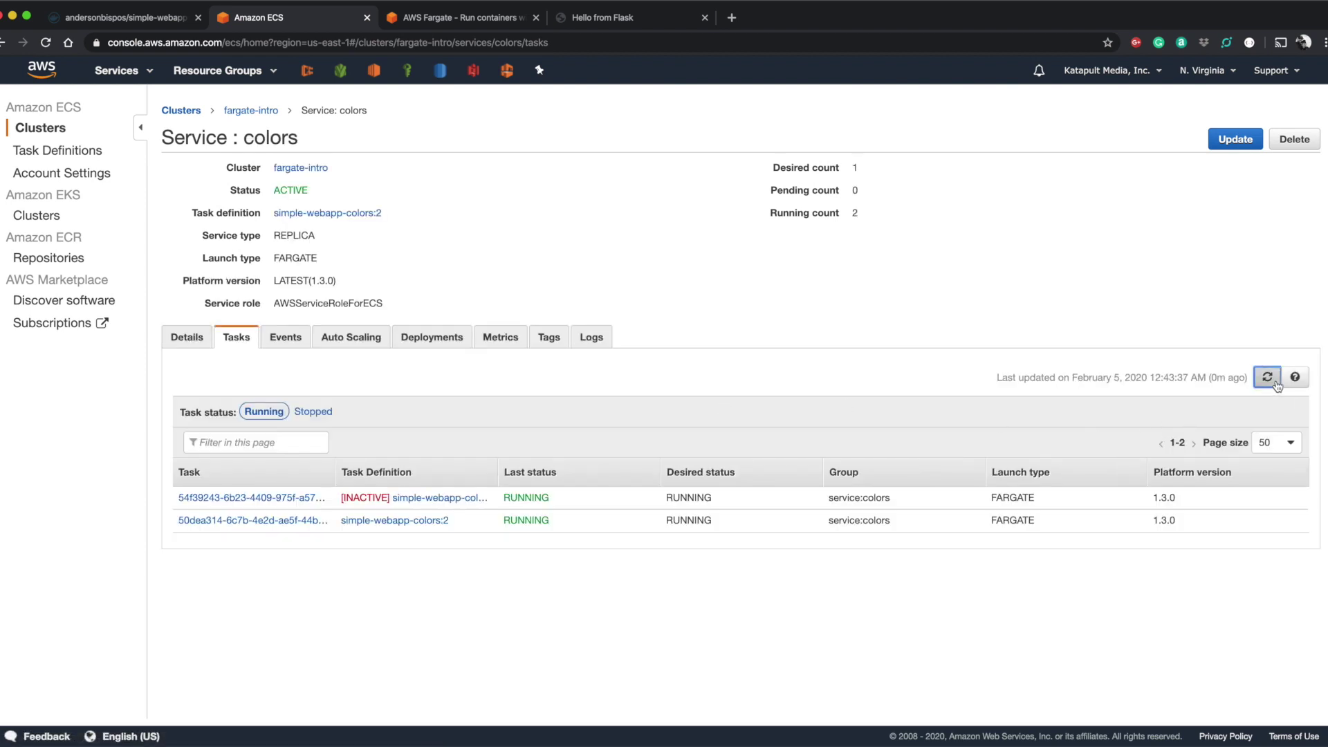
{"action": "left_click", "coordinate": [1276, 385]}
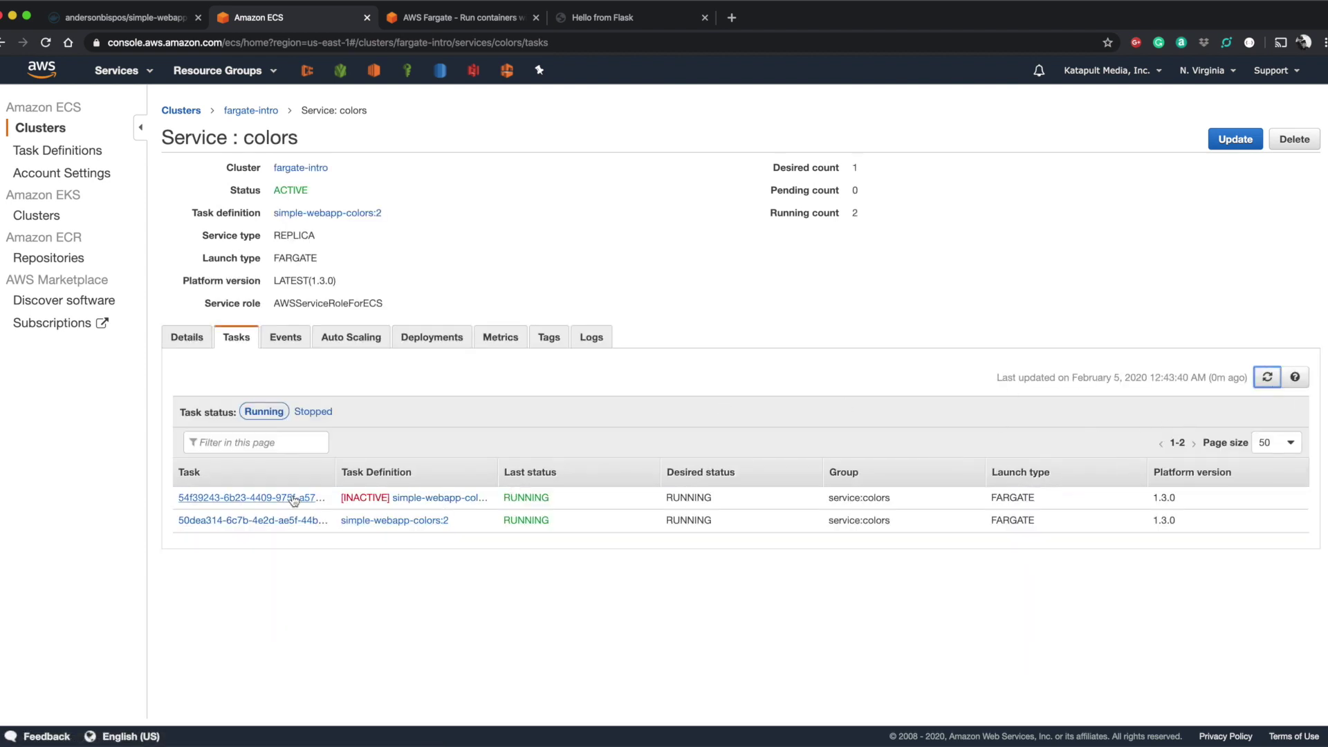